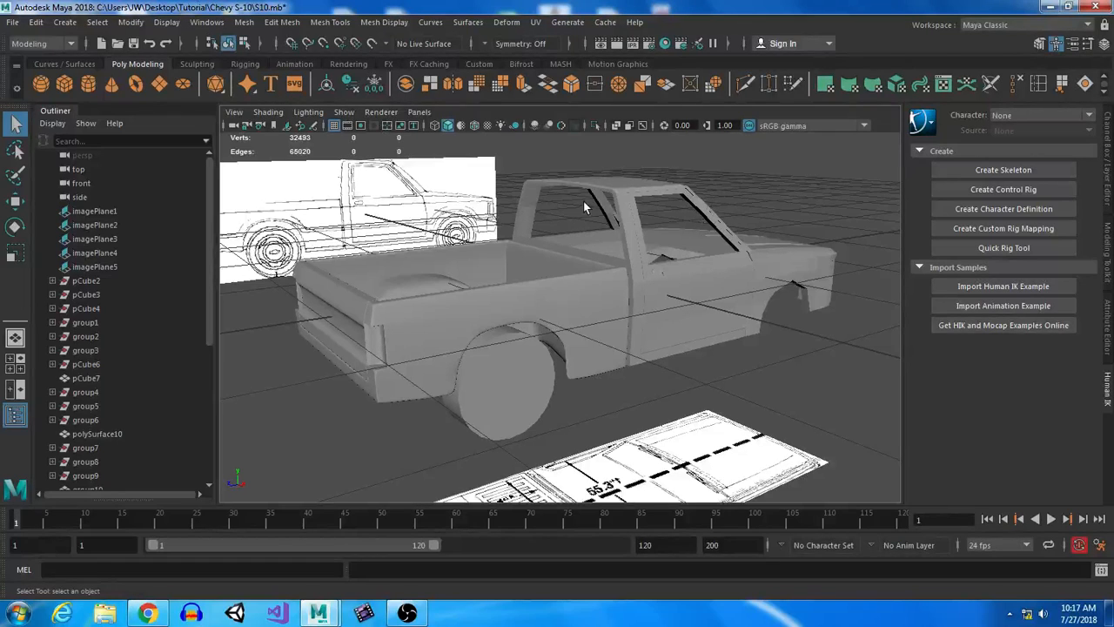
- Extrude the edges around the lower ledge of the right taillight recess up to its top, forming a panel across the recess
alt+drag(601, 377, 680, 344)
scroll(649, 396, up, 5)
alt+drag(649, 396, 627, 345)
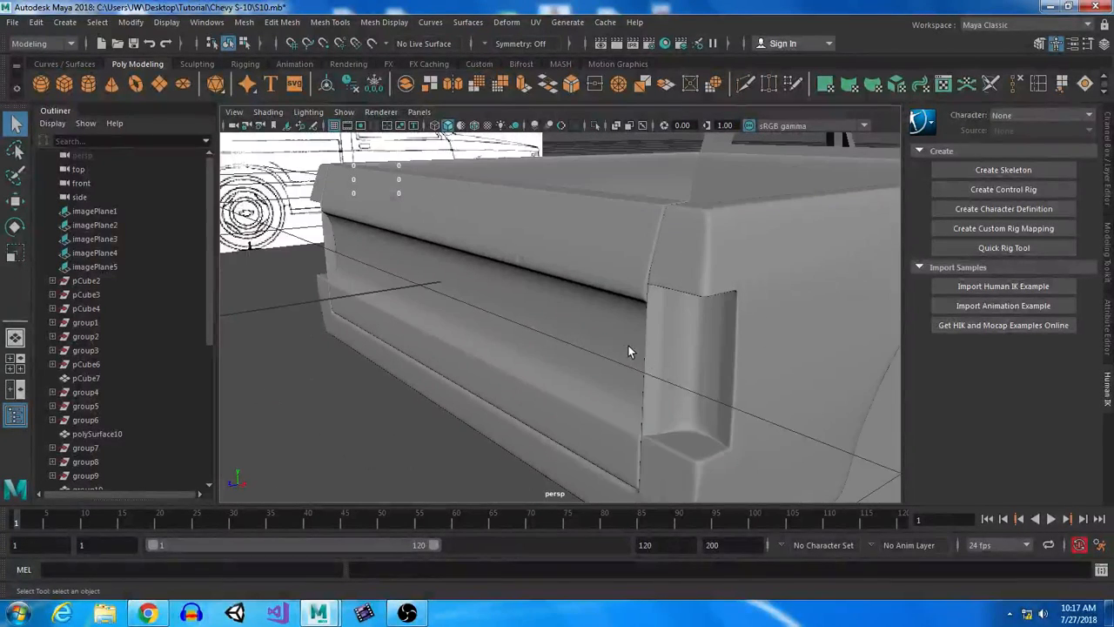
click(707, 352)
scroll(732, 371, up, 3)
scroll(607, 346, up, 5)
mouse_move(607, 346)
alt+mouse_down()
mouse_move(609, 304)
mouse_move(609, 354)
alt+mouse_up()
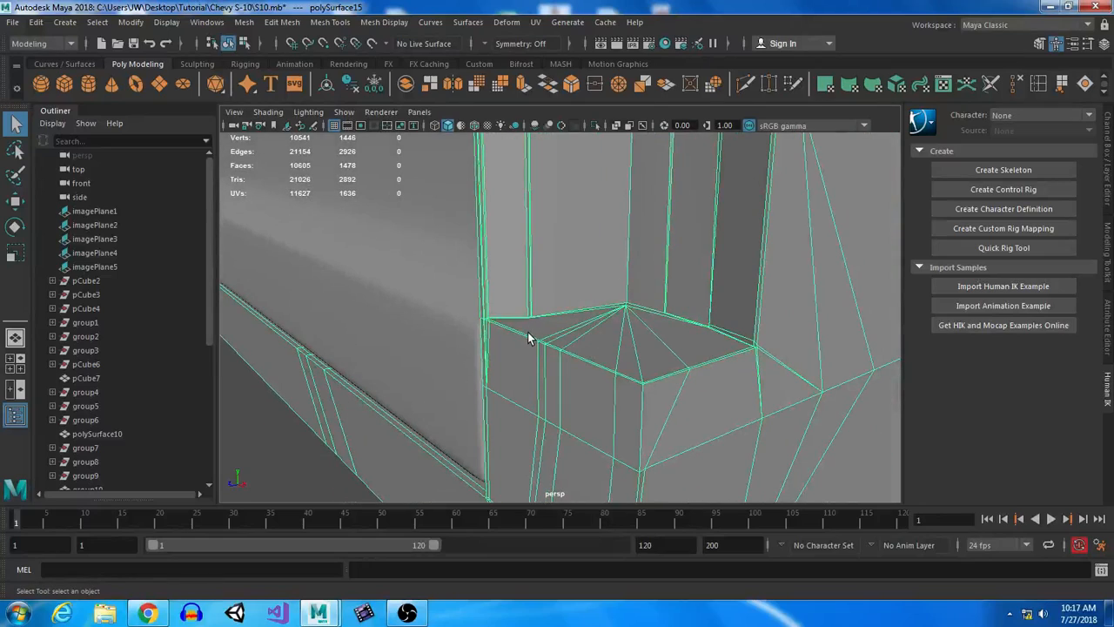
right_drag(527, 340, 525, 174)
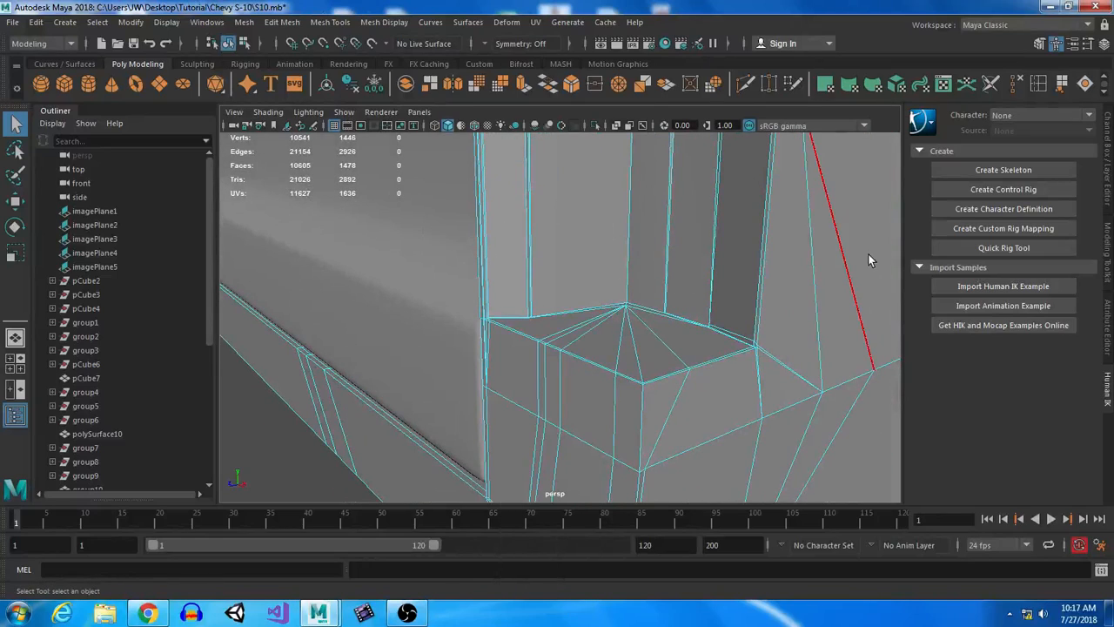
double_click(532, 339)
alt+right_drag(735, 433, 724, 390)
alt+drag(724, 390, 687, 398)
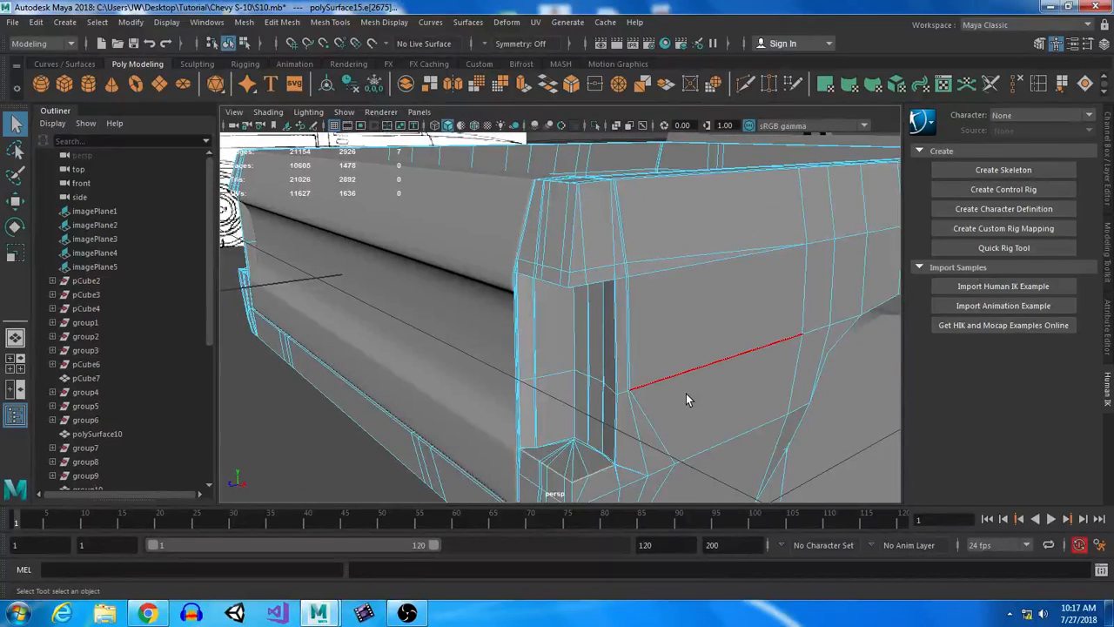
click(525, 90)
drag(567, 398, 579, 217)
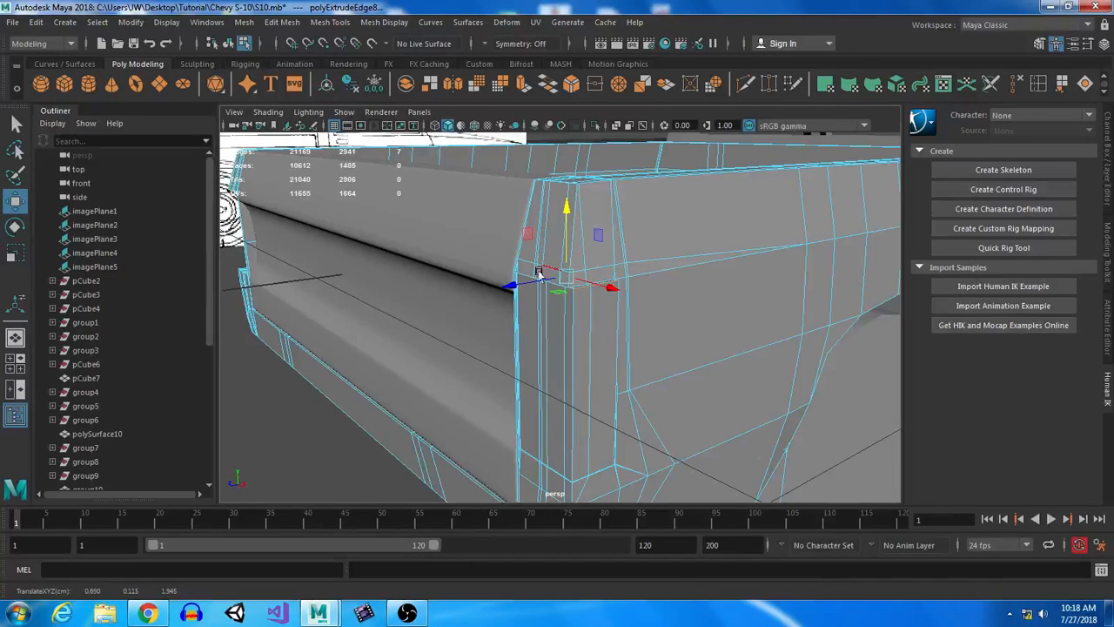
drag(605, 283, 578, 423)
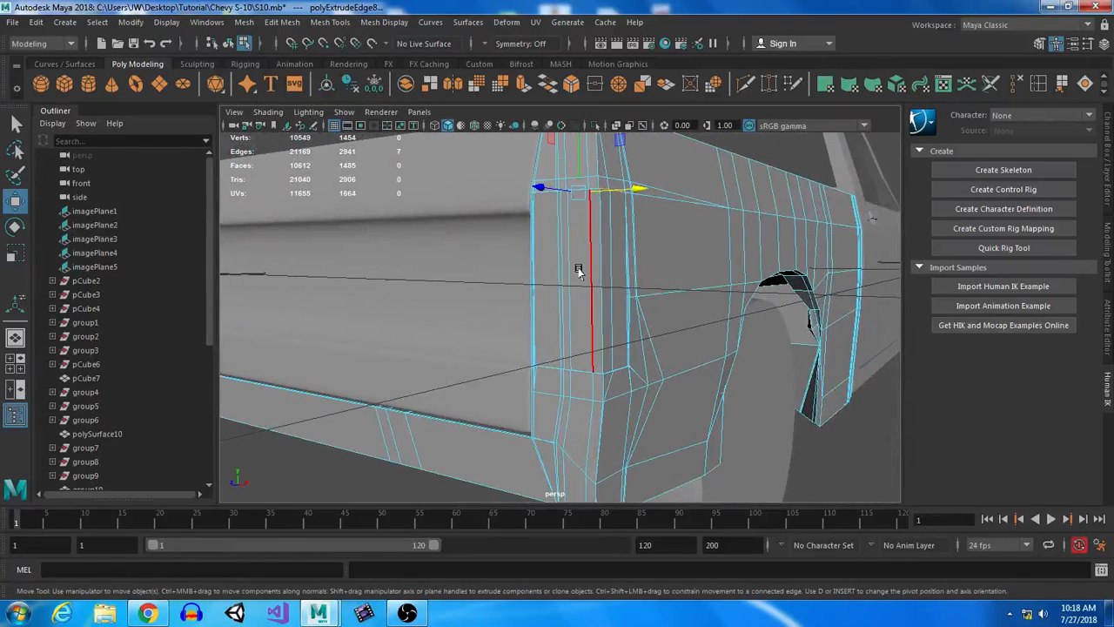
- Extract the extruded faces covering the taillight recess into a separate object and return to object selection
mouse_move(564, 277)
right_down()
mouse_move(564, 253)
mouse_move(561, 287)
right_up()
click(549, 287)
alt+drag(608, 406, 461, 386)
shift+click(441, 391)
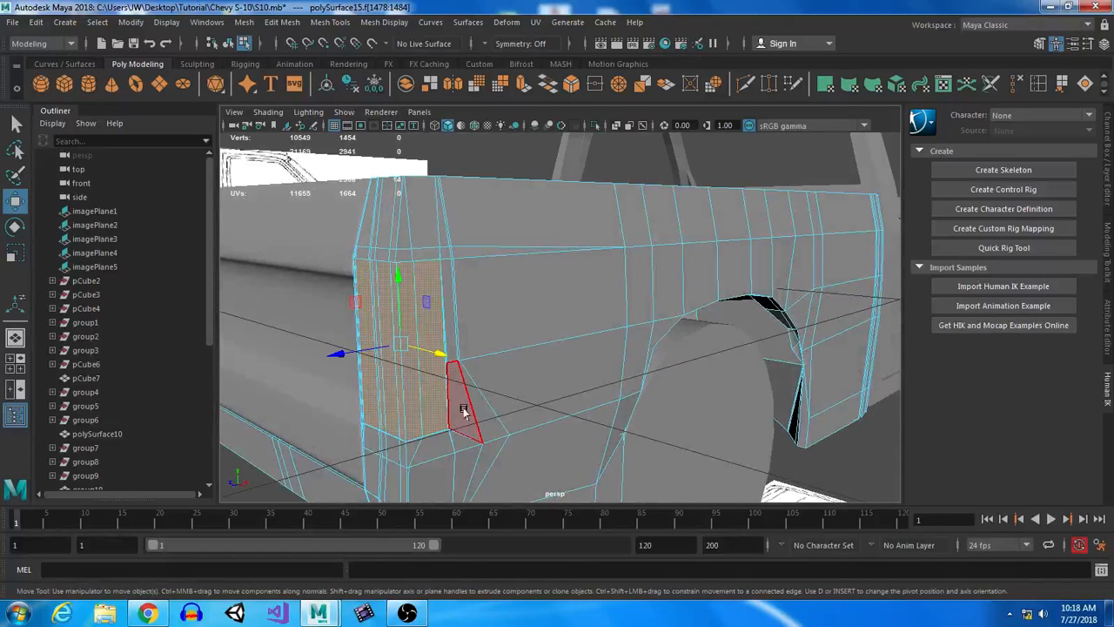
click(430, 83)
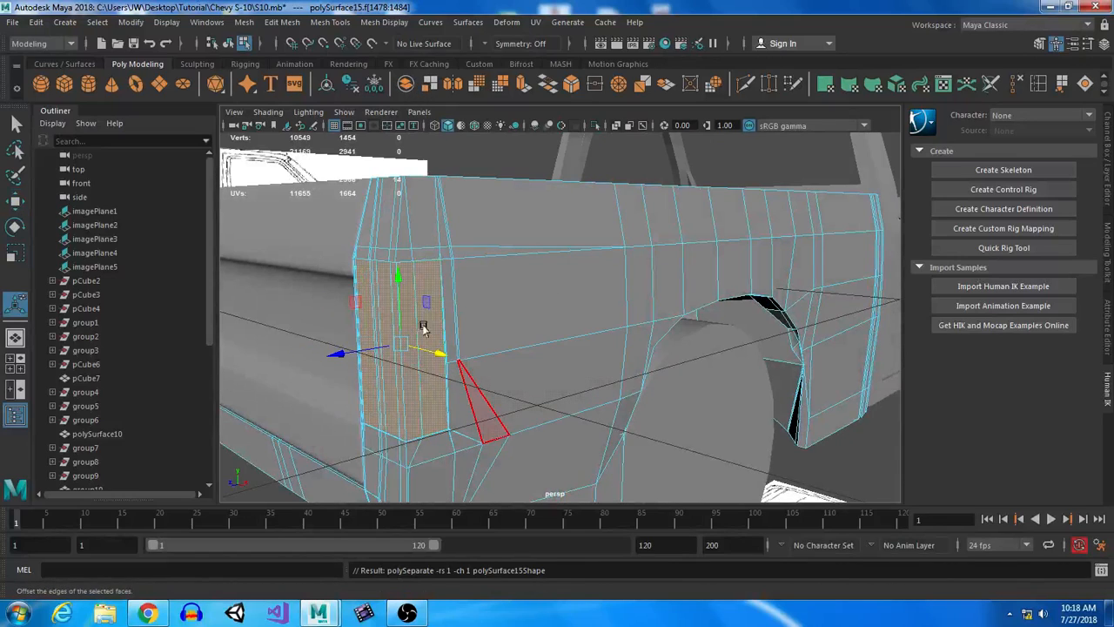
right_drag(390, 271, 460, 183)
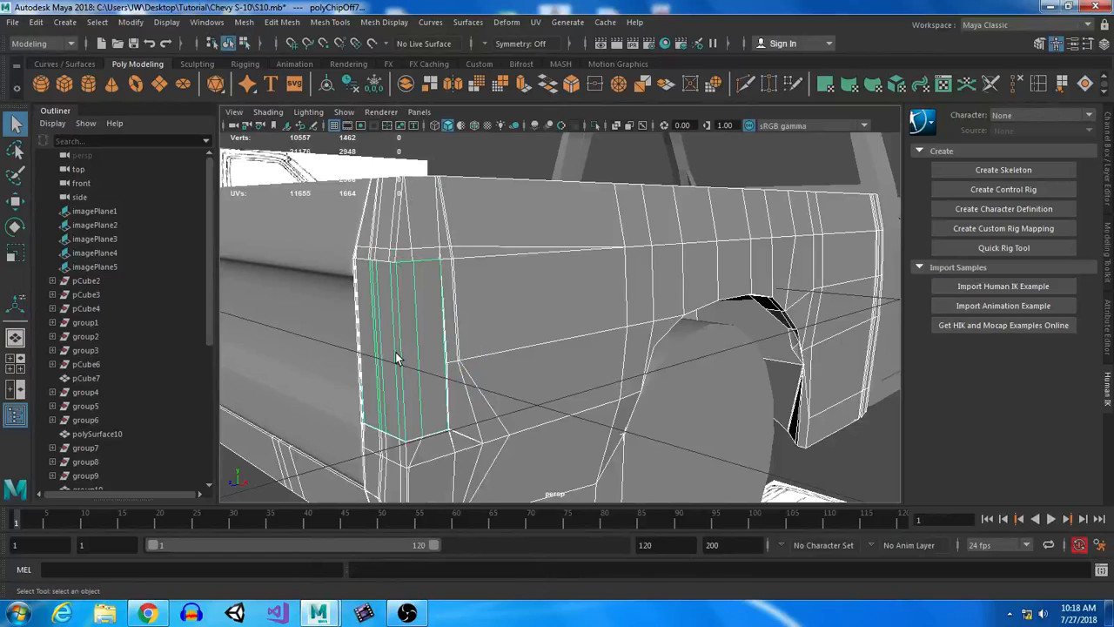
- Move the taillight panel's top edges on the fender side slightly inward along X, in line with the truck body
alt+drag(464, 316, 493, 299)
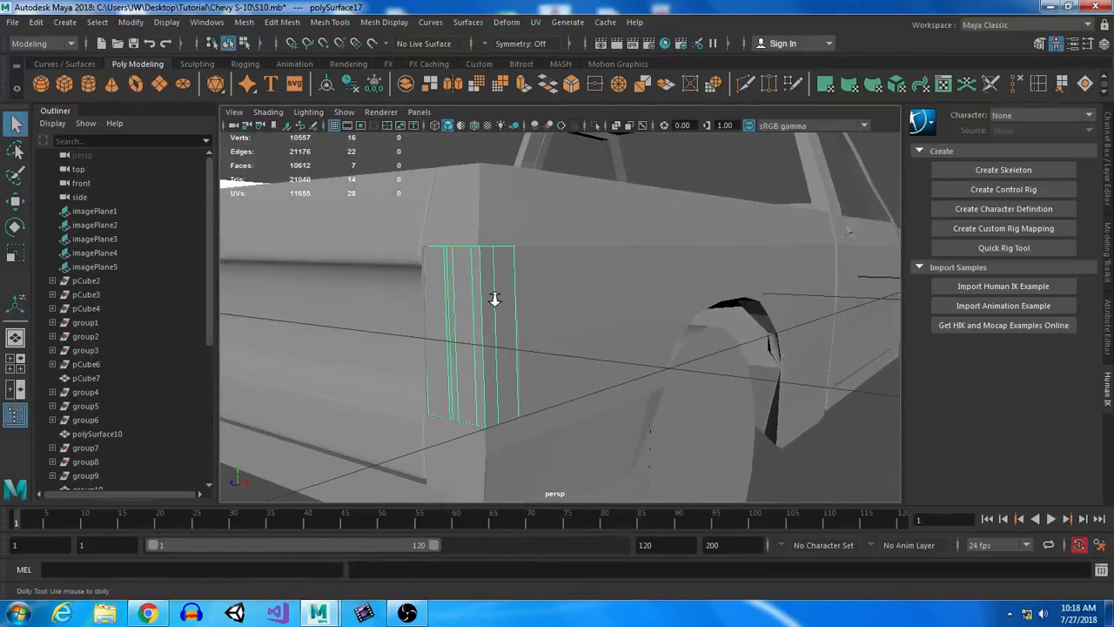
alt+right_drag(493, 298, 508, 340)
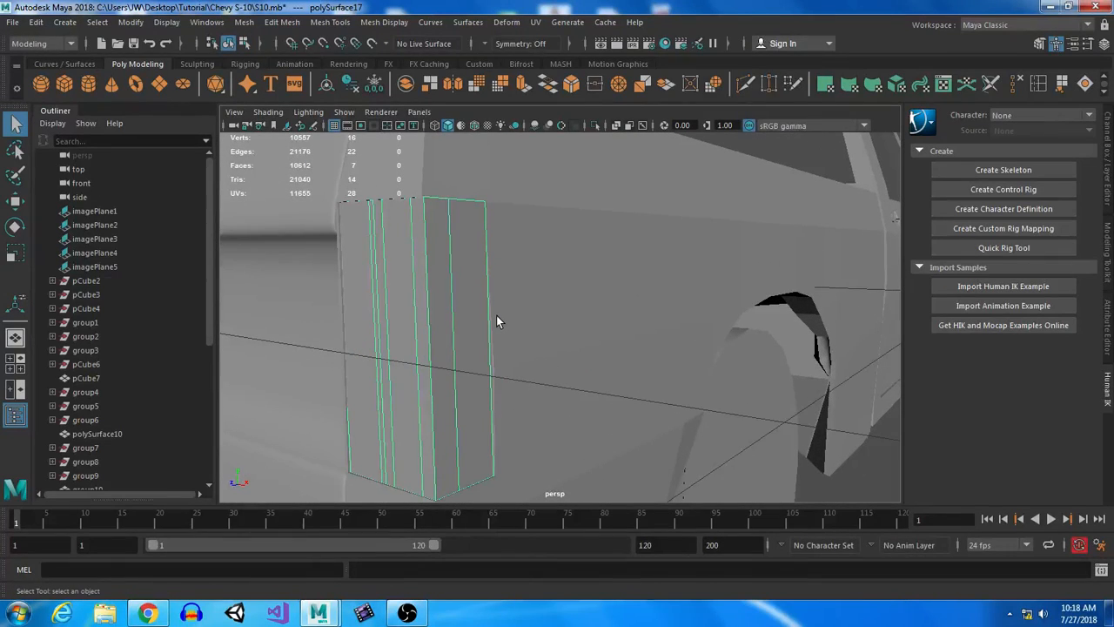
right_drag(440, 239, 445, 195)
click(470, 205)
key(w)
drag(508, 196, 501, 199)
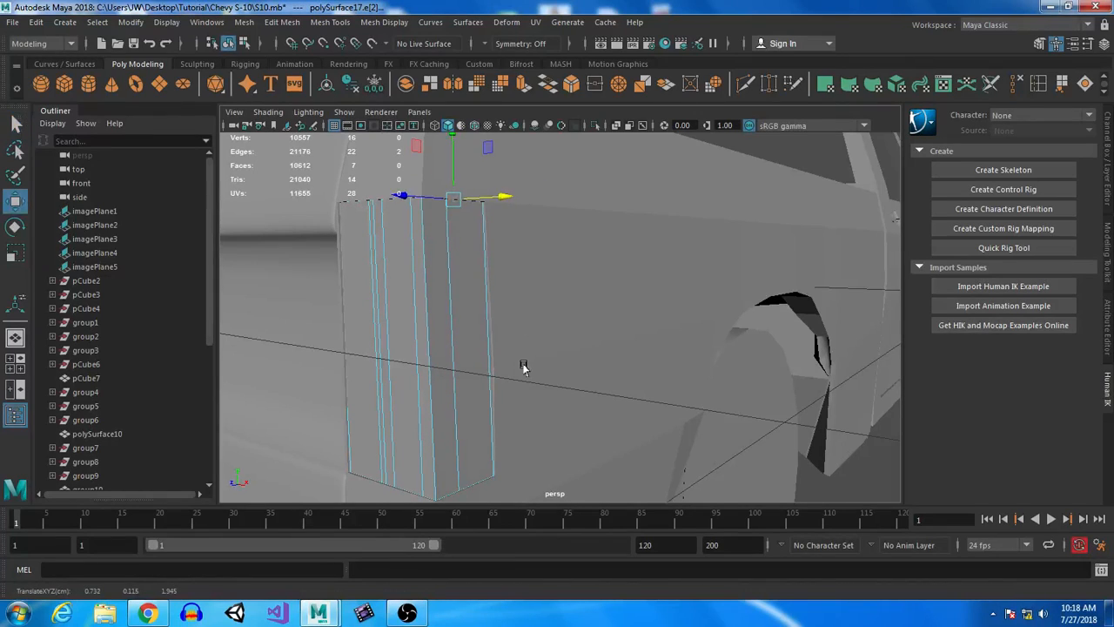
- With wireframe shown on the shading, insert a horizontal edge loop below the panel's middle and align its fender-side edges with the body
click(474, 125)
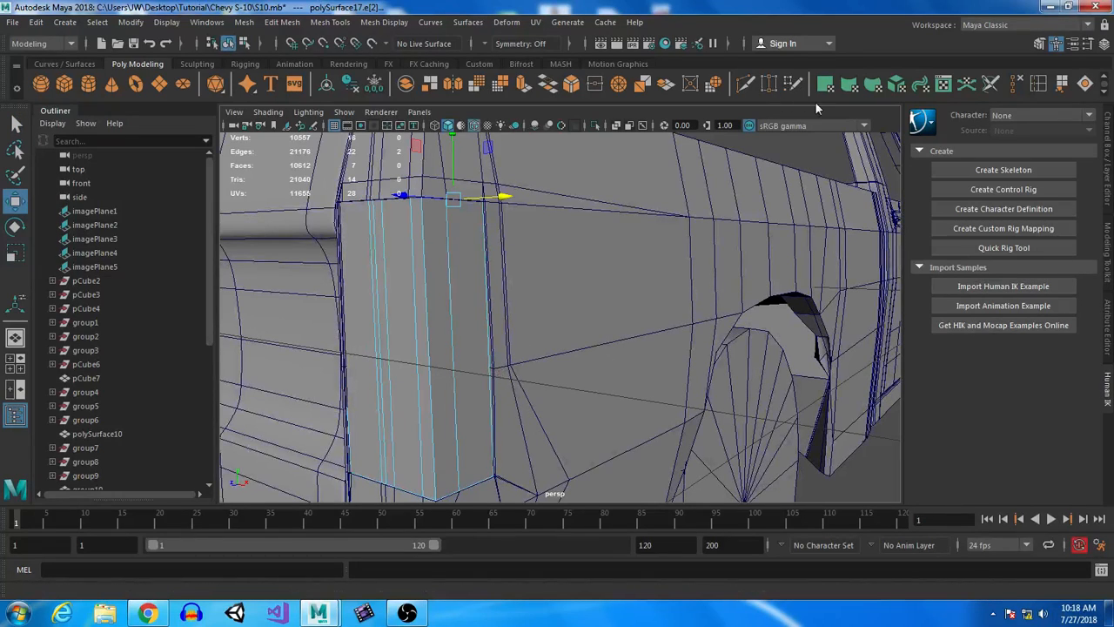
click(1036, 83)
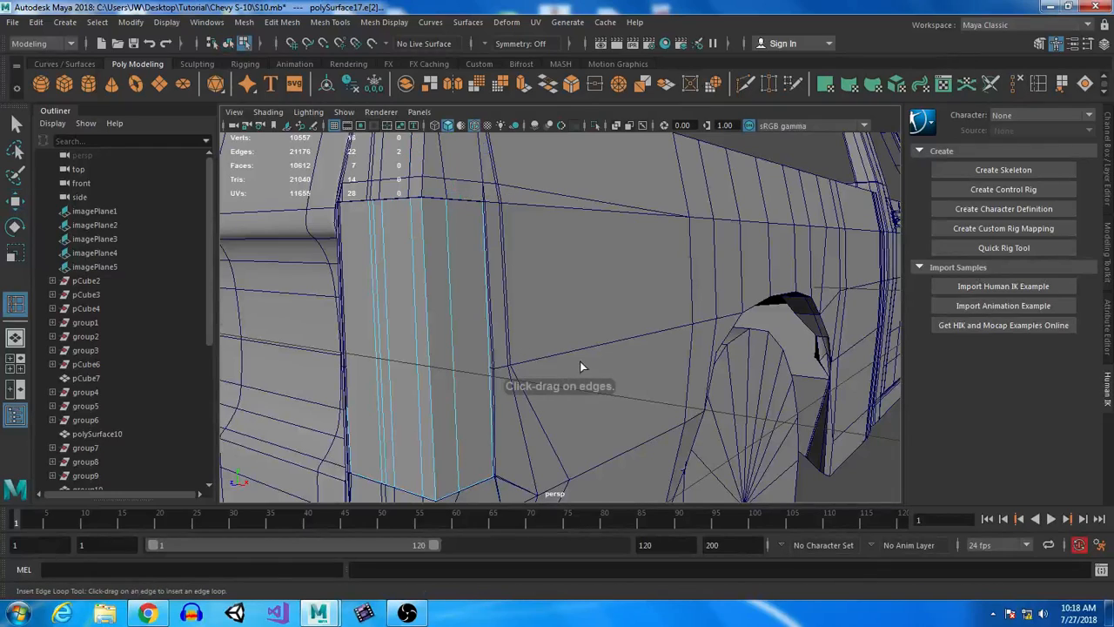
click(454, 378)
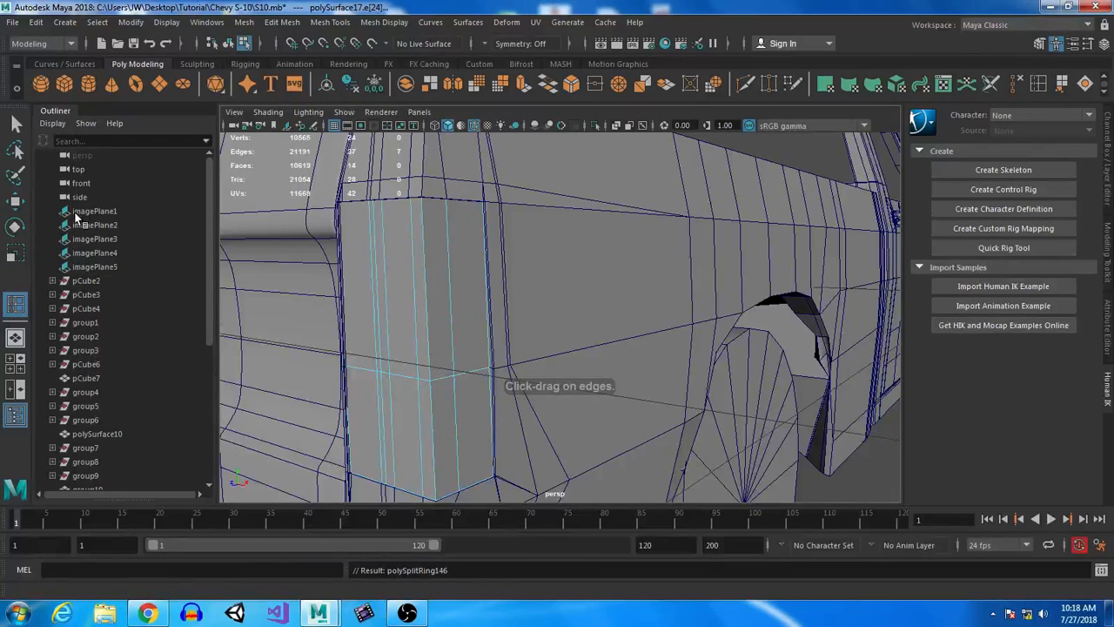
key(q)
click(465, 374)
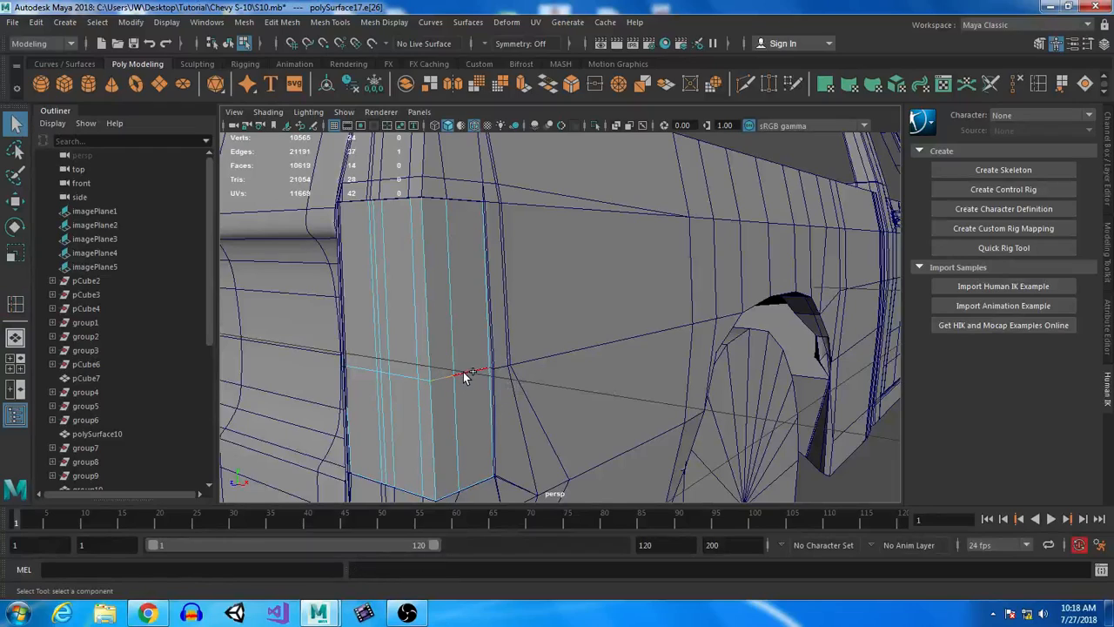
key(w)
drag(511, 382, 519, 385)
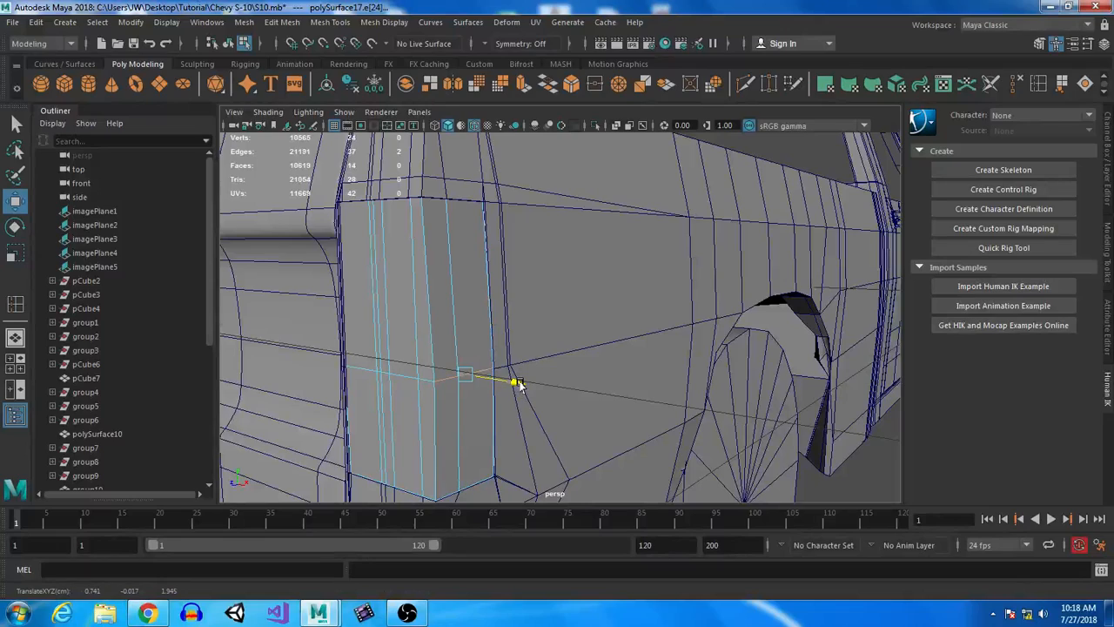
drag(517, 384, 514, 384)
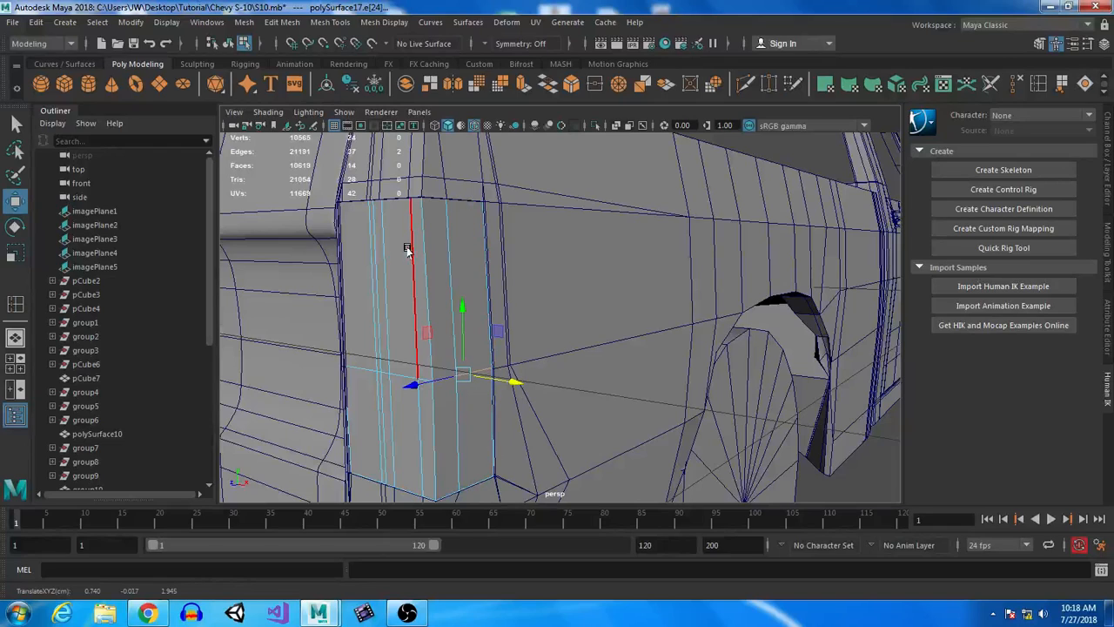
- Preview the taillight panel smoothed and examine its fit at the truck's rear corner
right_drag(403, 226, 470, 188)
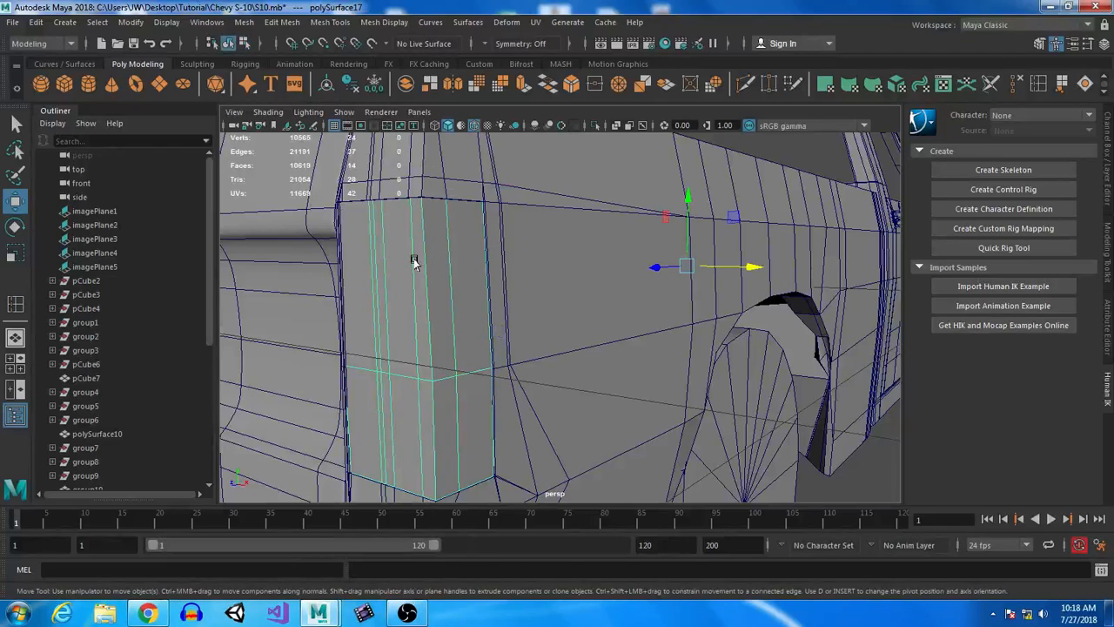
key(3)
alt+right_drag(851, 468, 736, 431)
click(774, 438)
mouse_move(774, 438)
alt+mouse_down()
mouse_move(684, 443)
mouse_move(779, 437)
alt+mouse_up()
scroll(766, 441, up, 5)
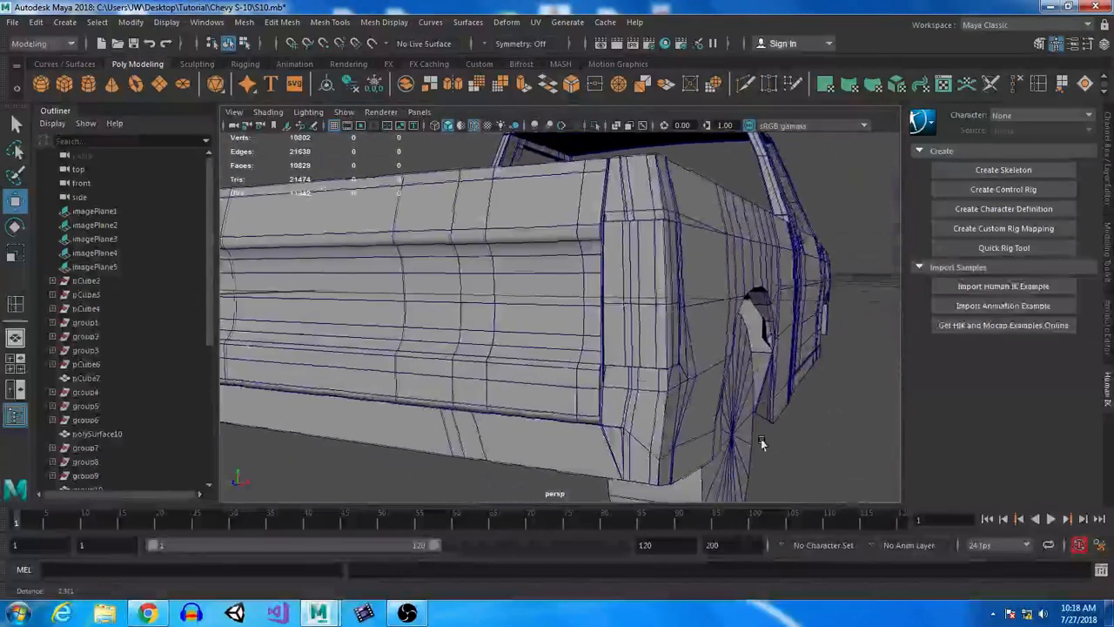
- Group the taillight panel and place a mirrored duplicate on the truck's opposite rear corner
click(644, 303)
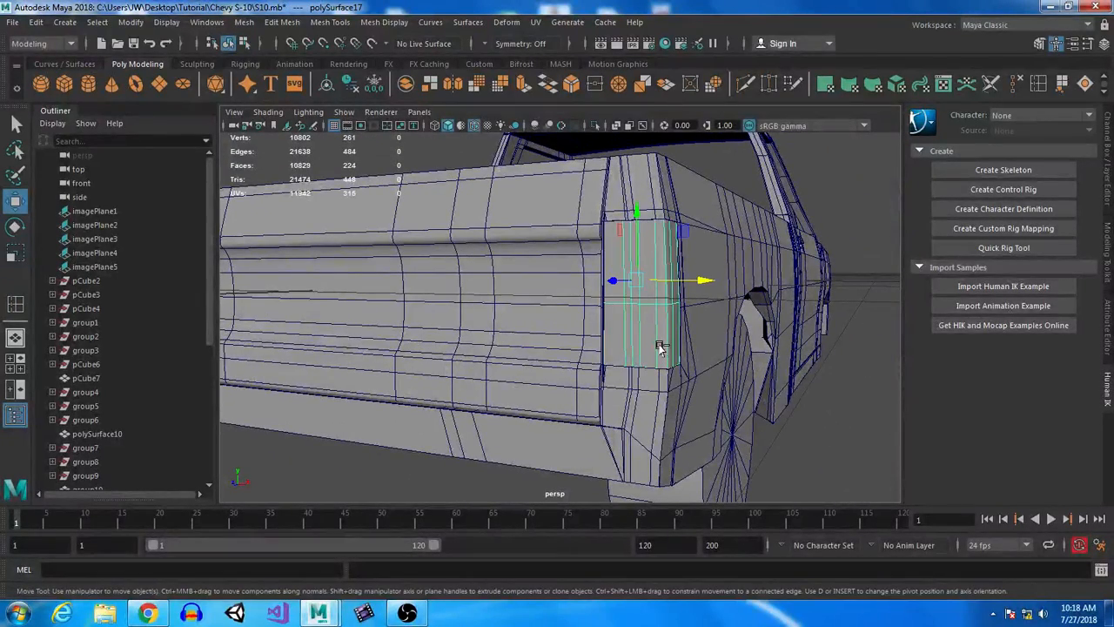
key(ctrl+g)
alt+drag(594, 352, 386, 398)
click(365, 378)
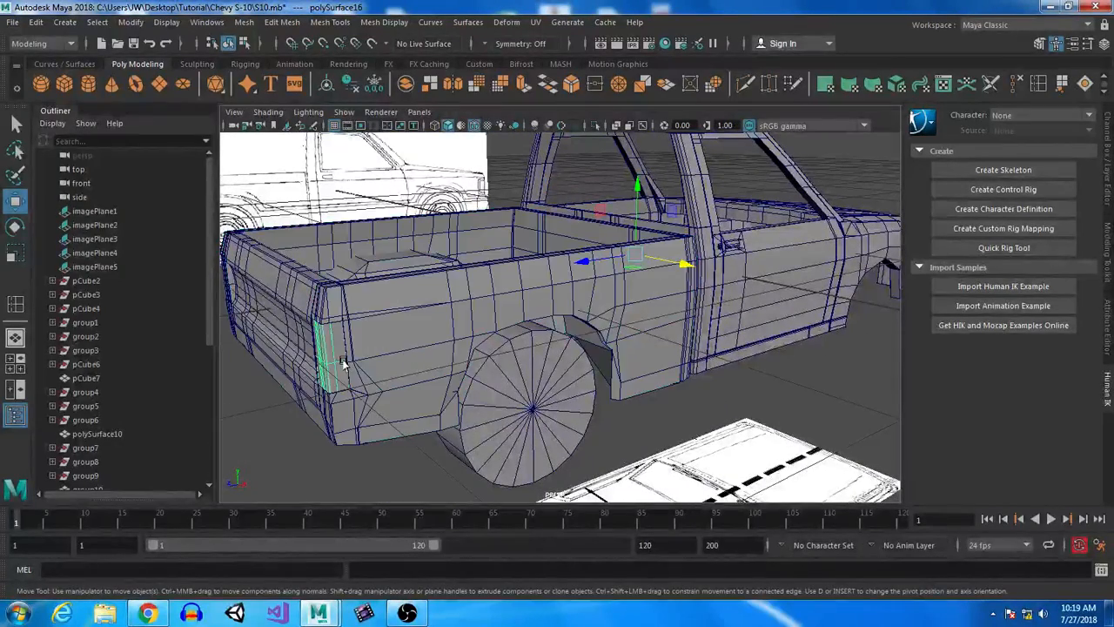
- Turn off the smooth preview on both the original and the mirrored taillight panels
click(344, 366)
key(1)
alt+drag(351, 396, 415, 374)
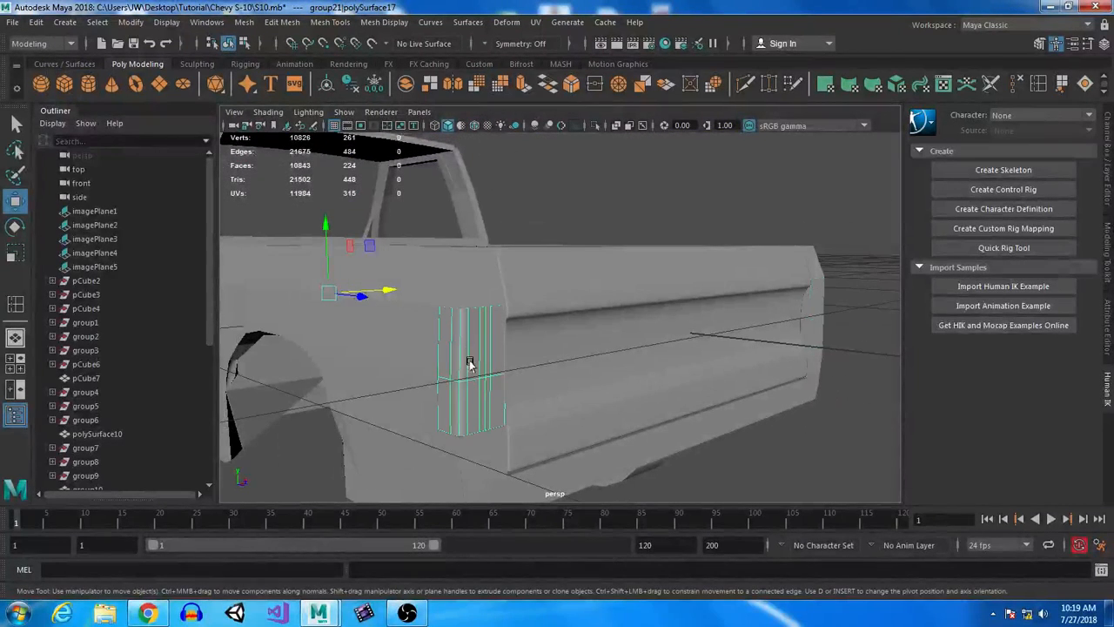
key(1)
- Delete the three vertical edge loops on the rear face of the mirrored taillight panel and briefly preview it smoothed
right_drag(480, 287, 479, 243)
click(480, 328)
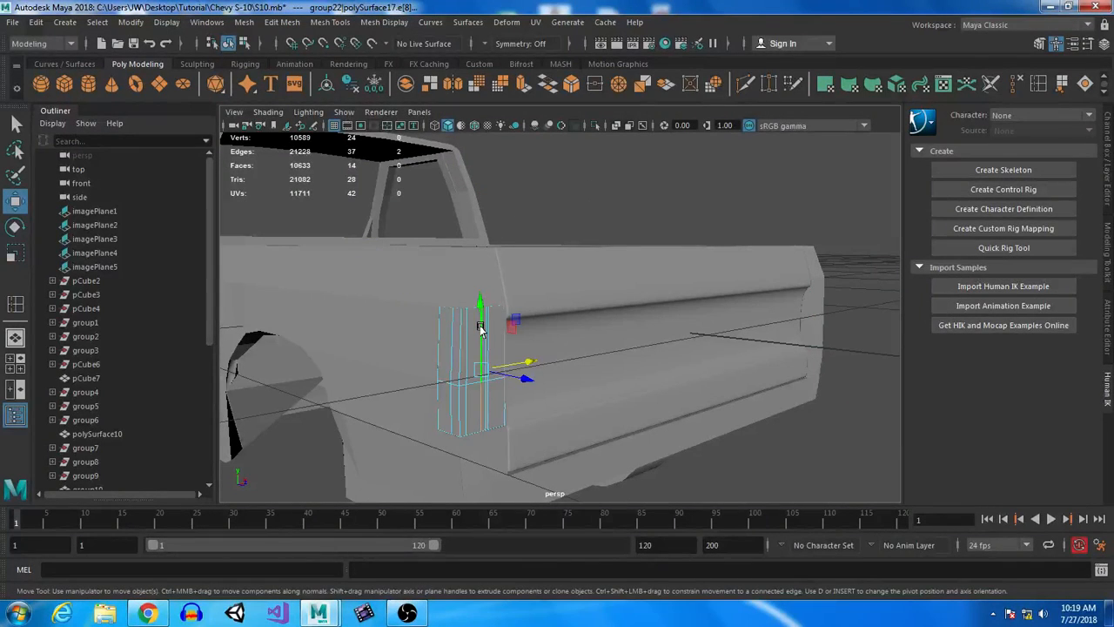
key(q)
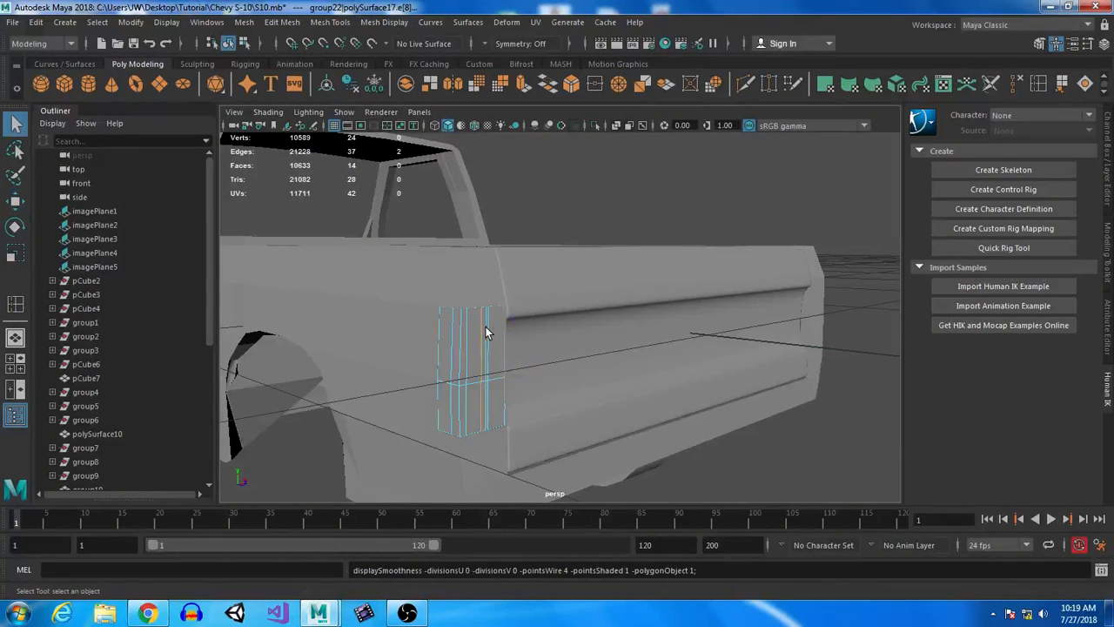
shift+double_click(489, 326)
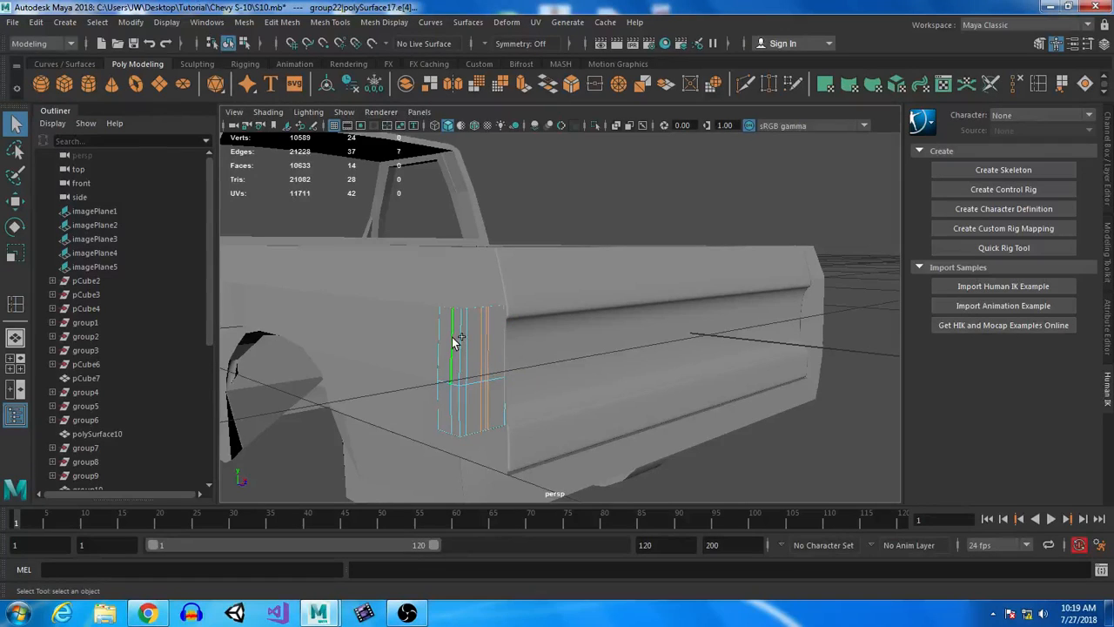
shift+double_click(465, 409)
ctrl+double_click(453, 416)
click(1015, 87)
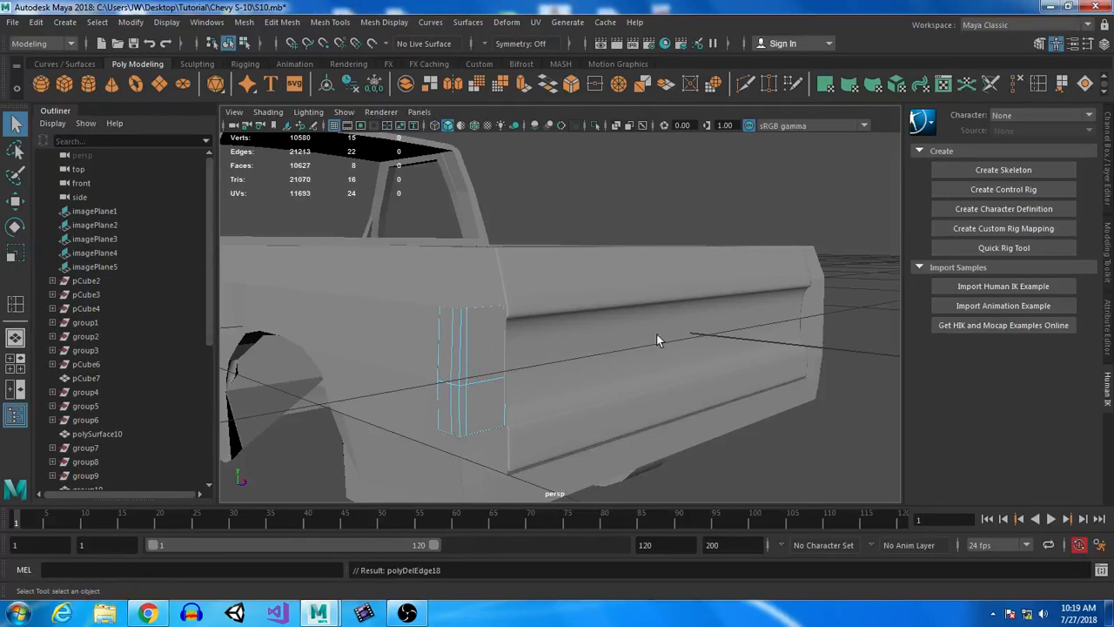
alt+drag(657, 333, 698, 366)
key(3)
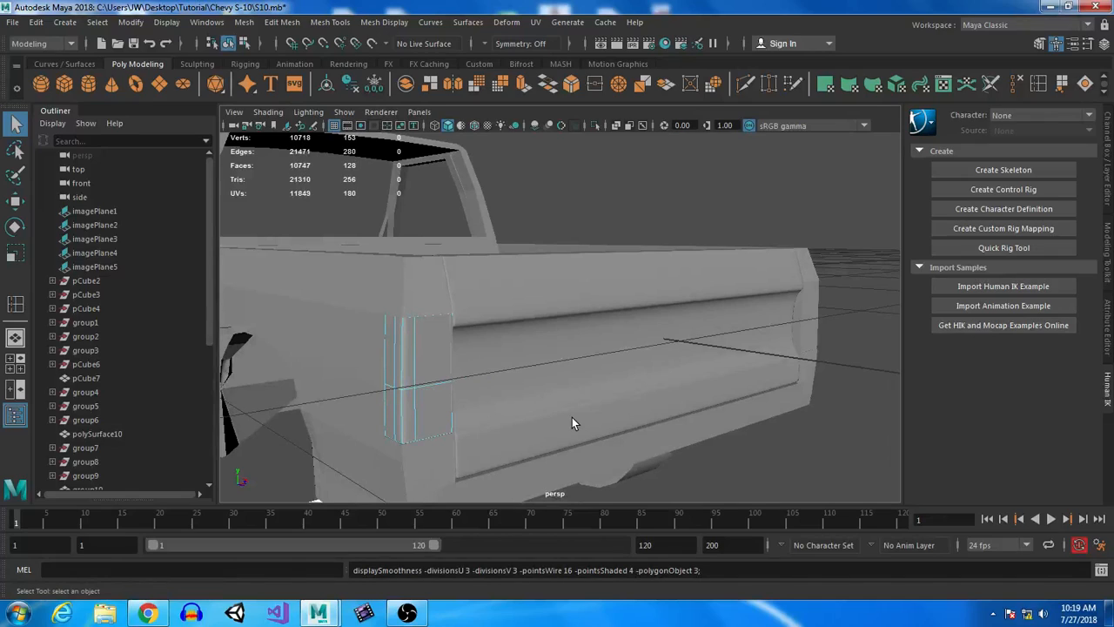
key(1)
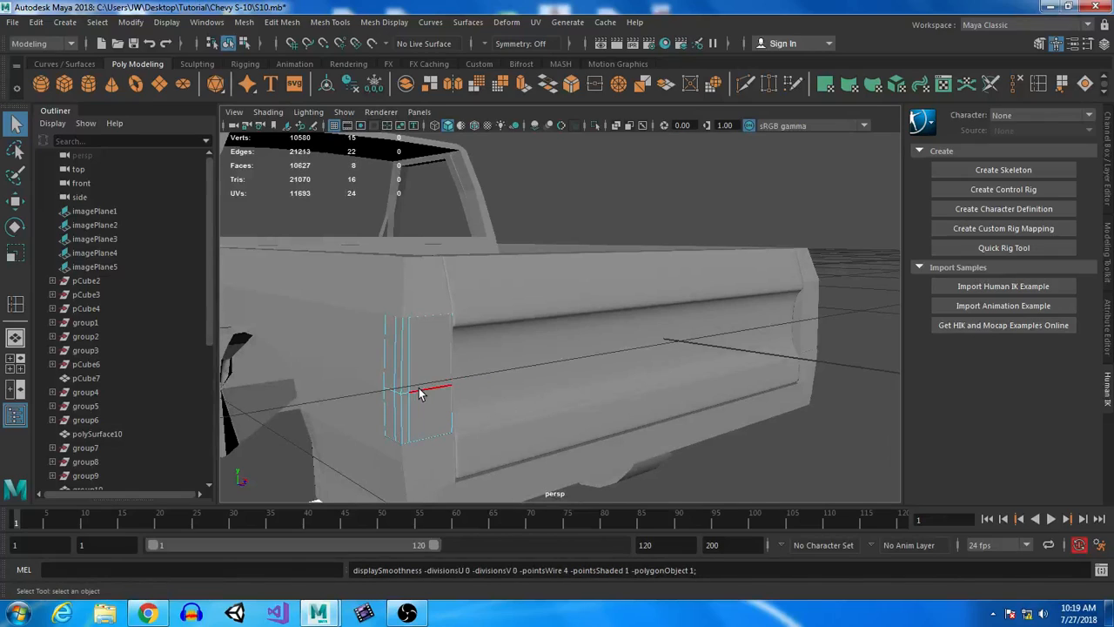
- Delete the three matching vertical edge loops on the rear face of the original right taillight panel
click(414, 305)
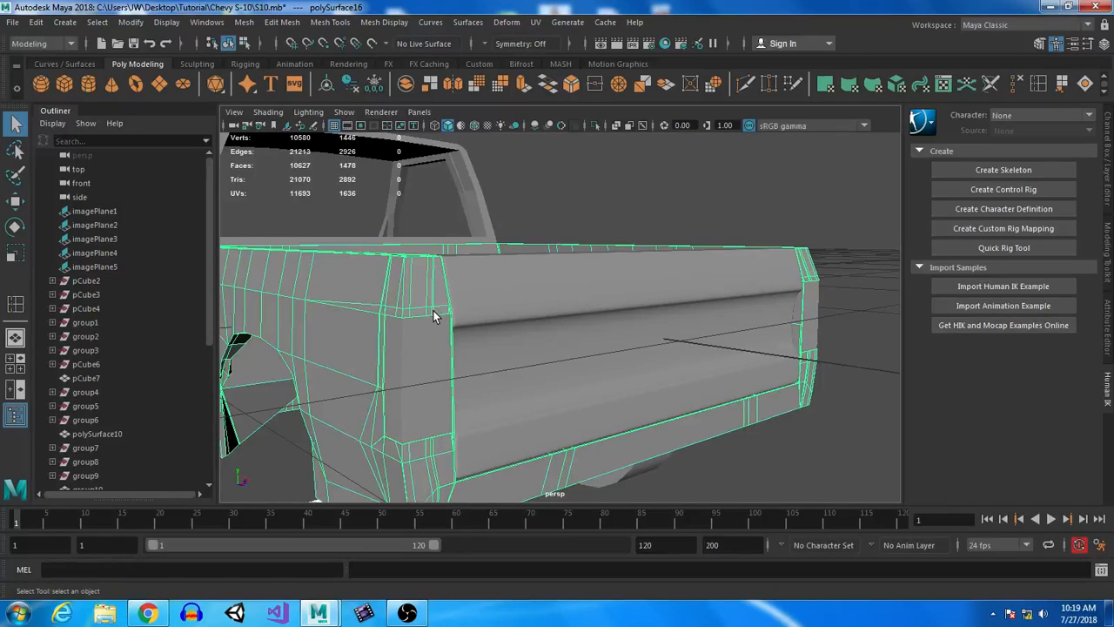
alt+drag(699, 291, 691, 376)
click(535, 390)
alt+drag(535, 390, 510, 225)
right_drag(511, 222, 510, 175)
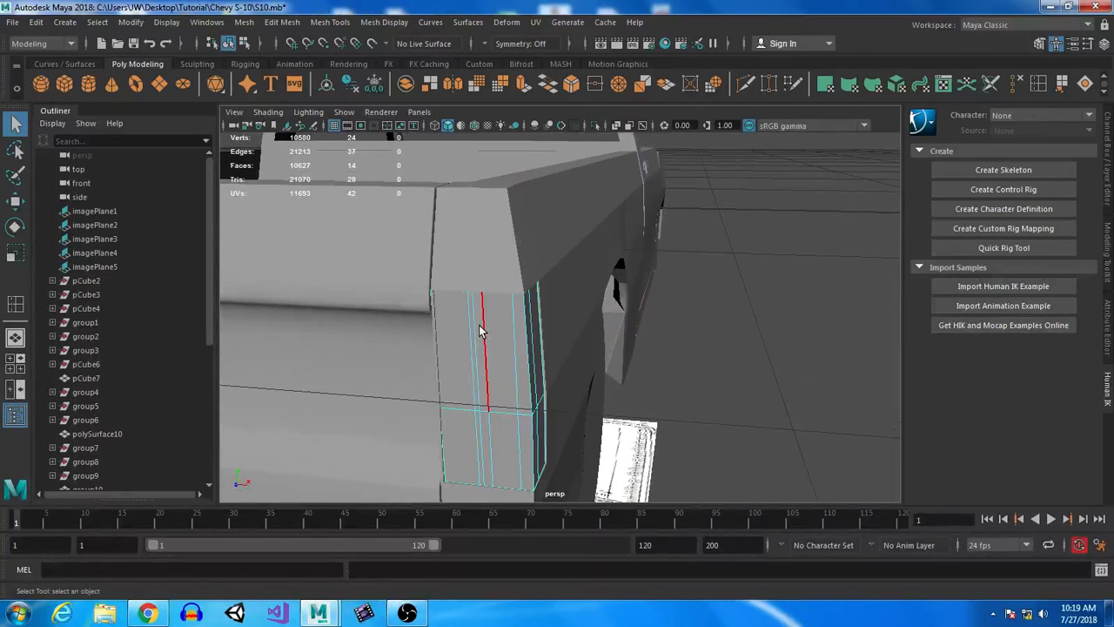
double_click(481, 331)
shift+double_click(476, 332)
shift+double_click(470, 336)
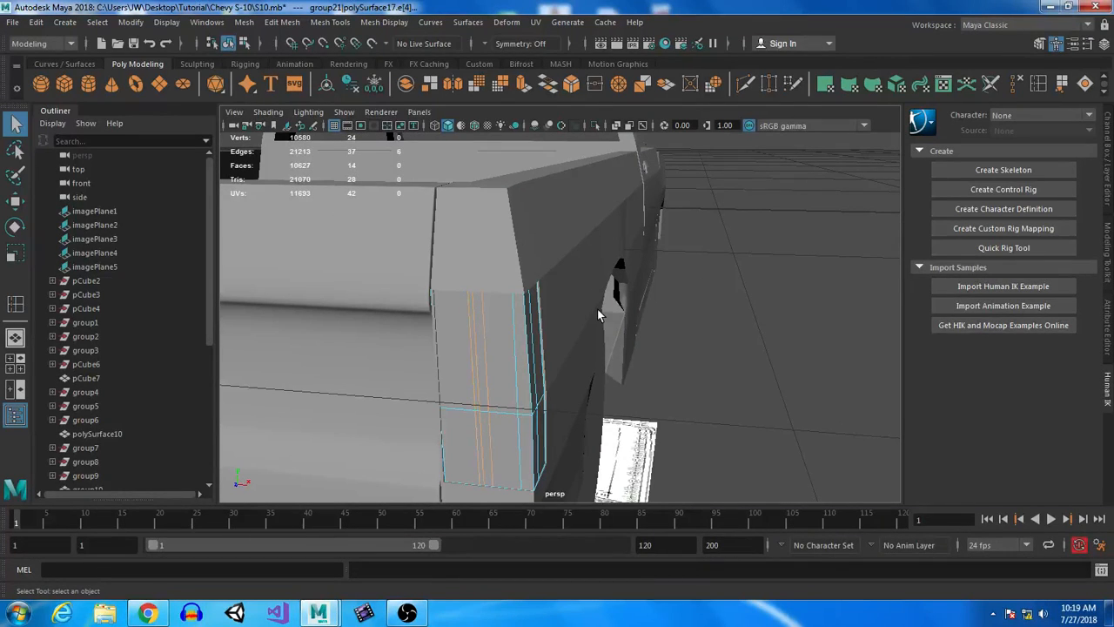
click(736, 357)
alt+drag(737, 357, 377, 349)
right_drag(340, 212, 408, 191)
- In the side view, create a polygon plane covering the cab's side window opening over the blueprint
alt+drag(523, 287, 470, 344)
key(space)
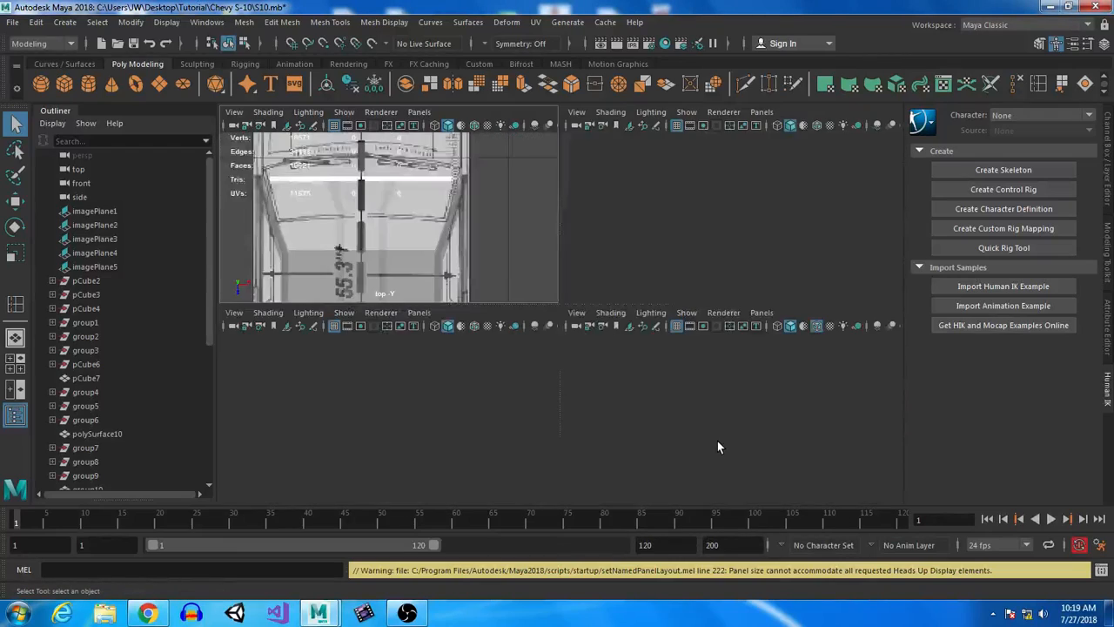
key(space)
scroll(581, 296, down, 2)
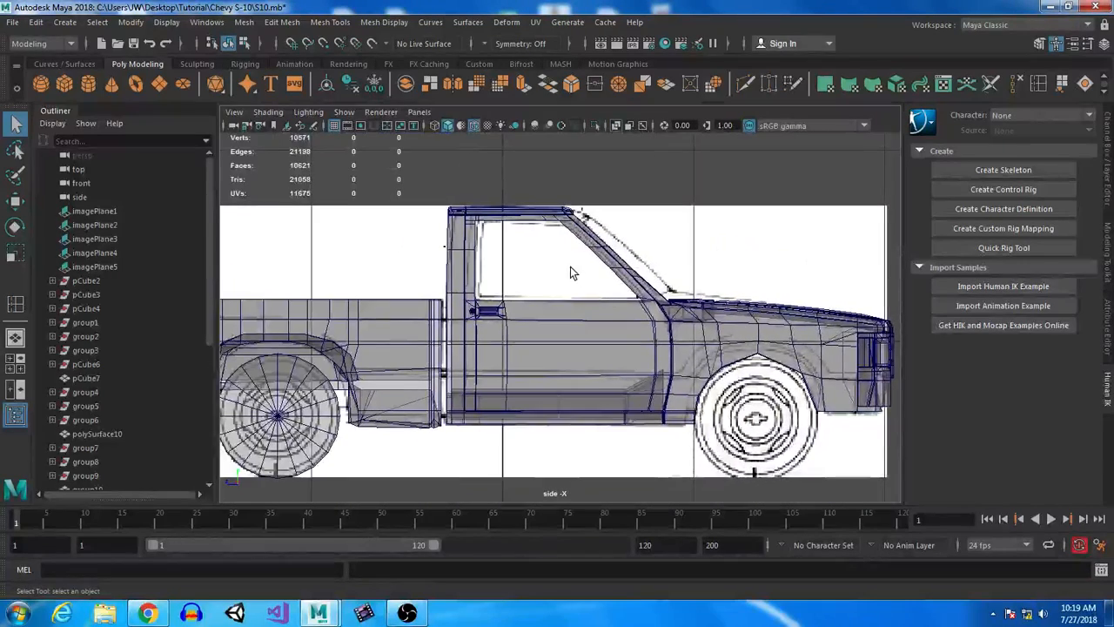
scroll(598, 281, up, 5)
scroll(597, 281, up, 1)
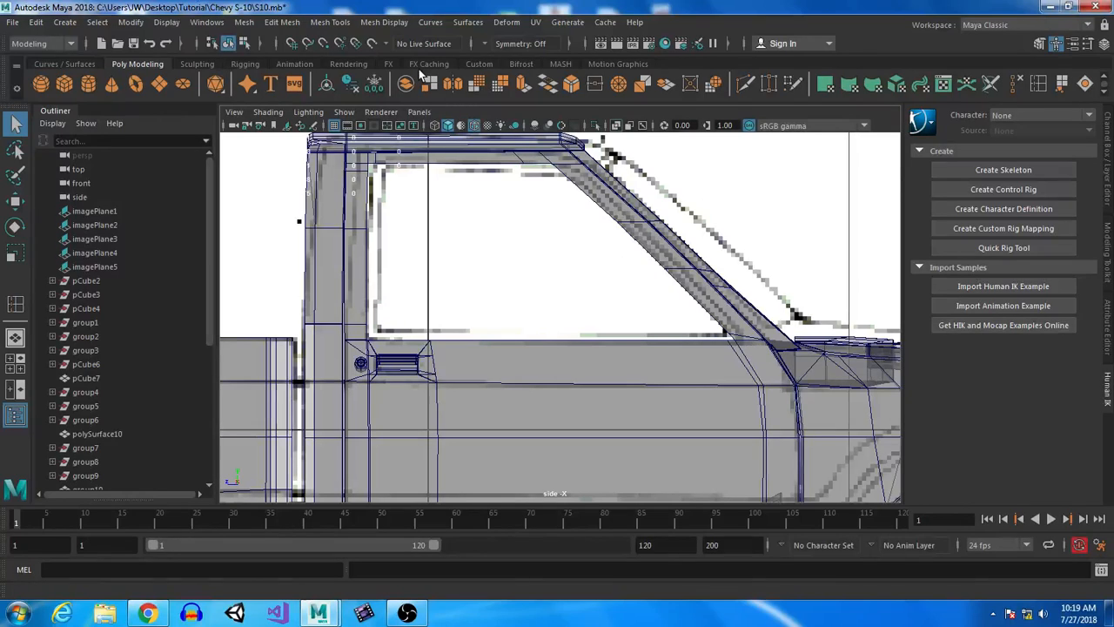
click(158, 84)
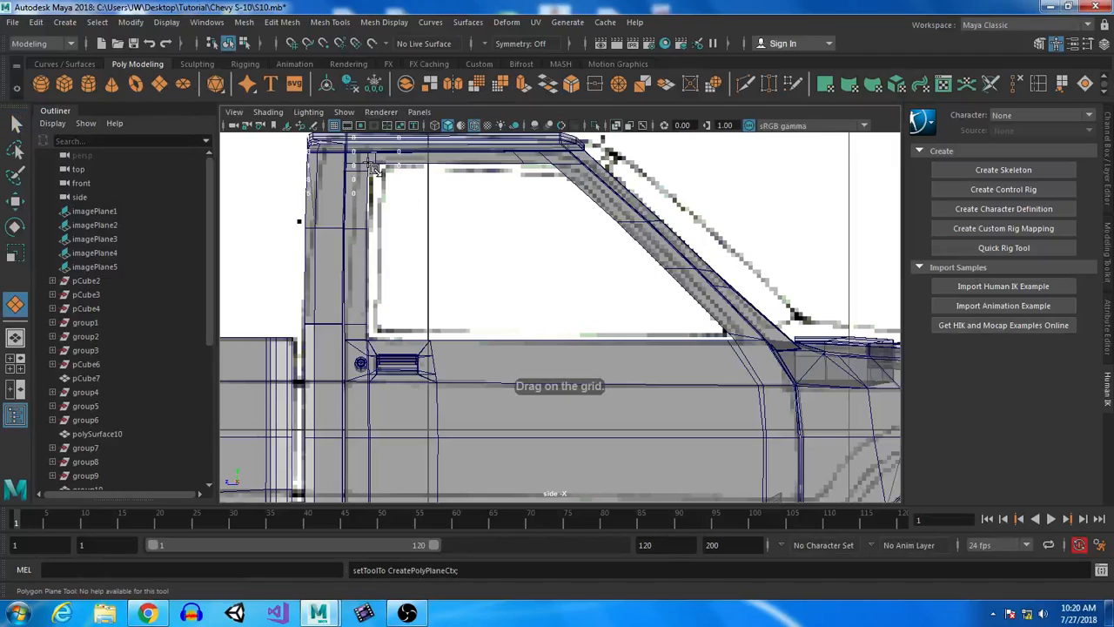
drag(369, 163, 738, 345)
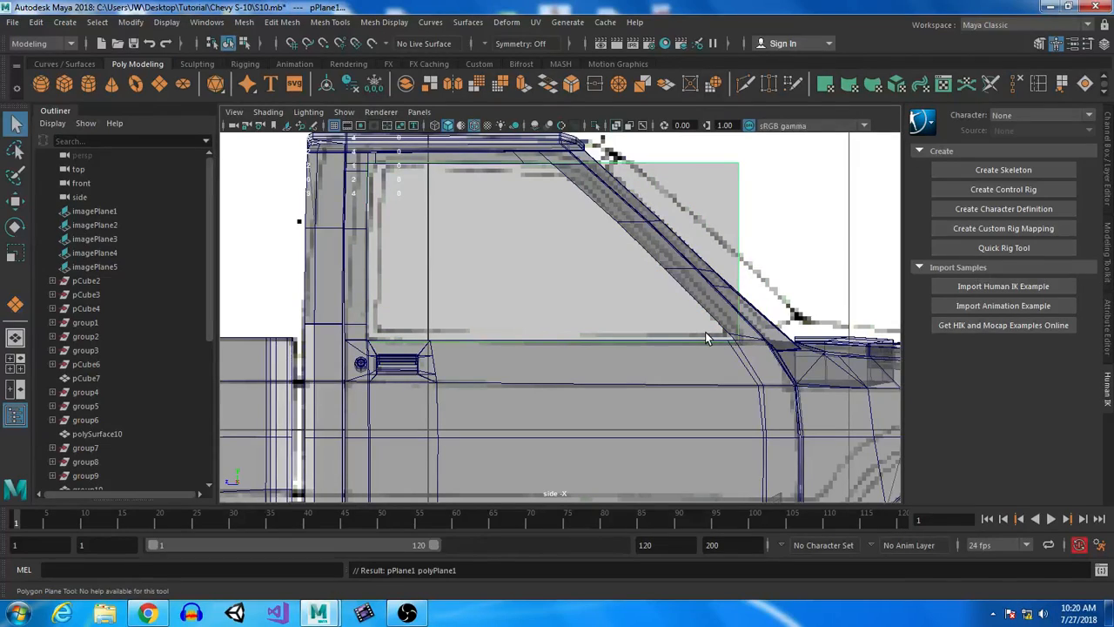
- Pull the plane's upper front corner back to the windshield pillar and nudge the slanted front edge against it
right_drag(484, 218, 418, 214)
click(740, 165)
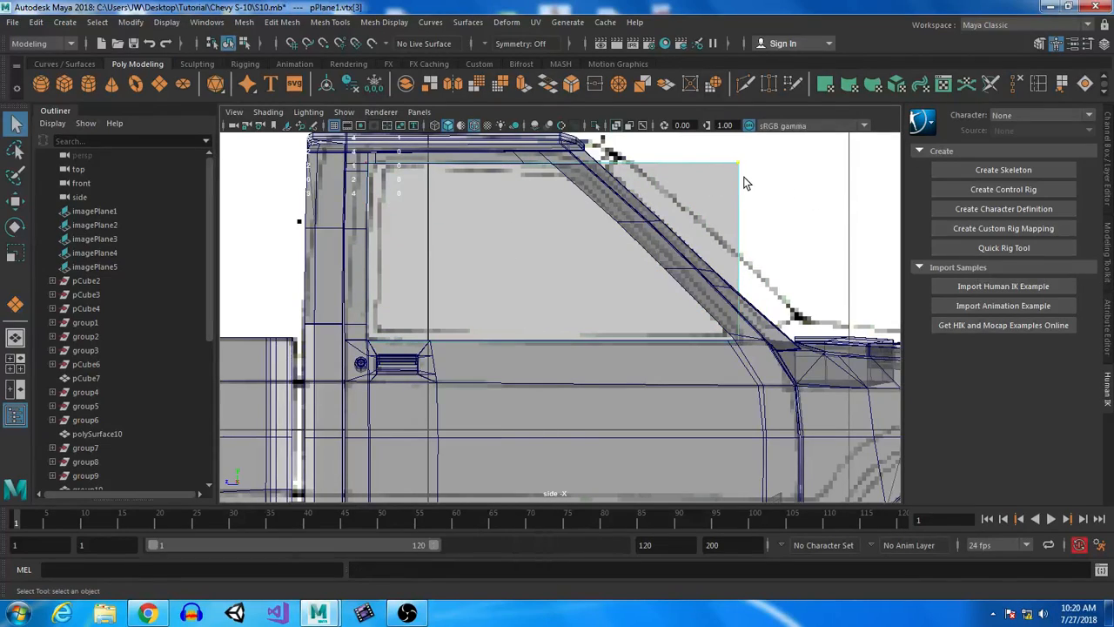
key(w)
drag(739, 162, 486, 167)
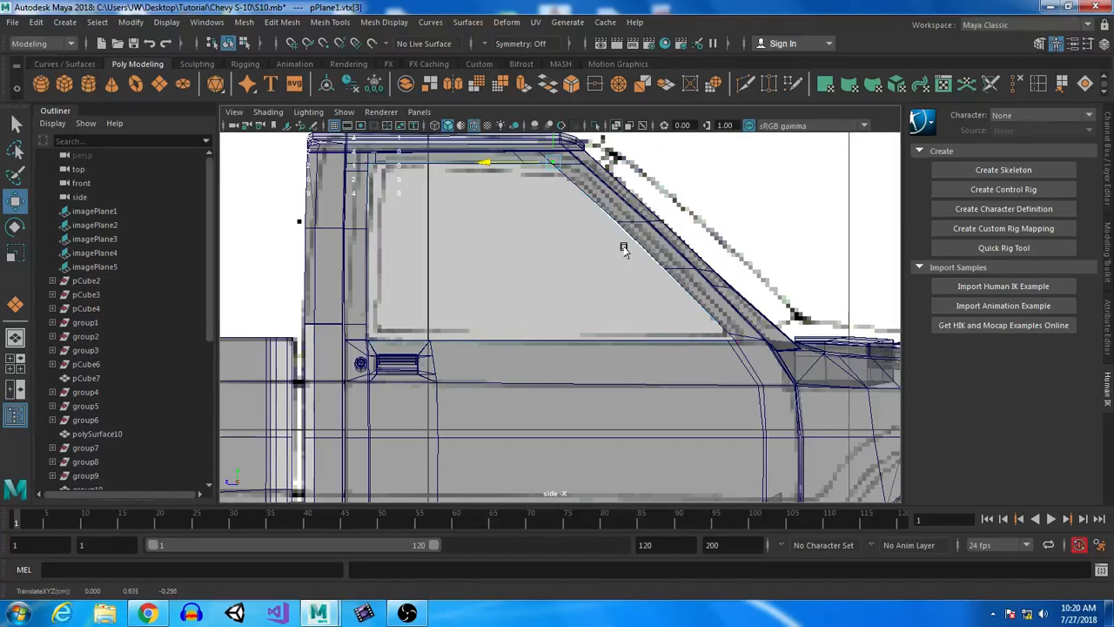
alt+middle_drag(623, 249, 599, 283)
alt+right_drag(581, 253, 691, 374)
shift+drag(732, 369, 778, 426)
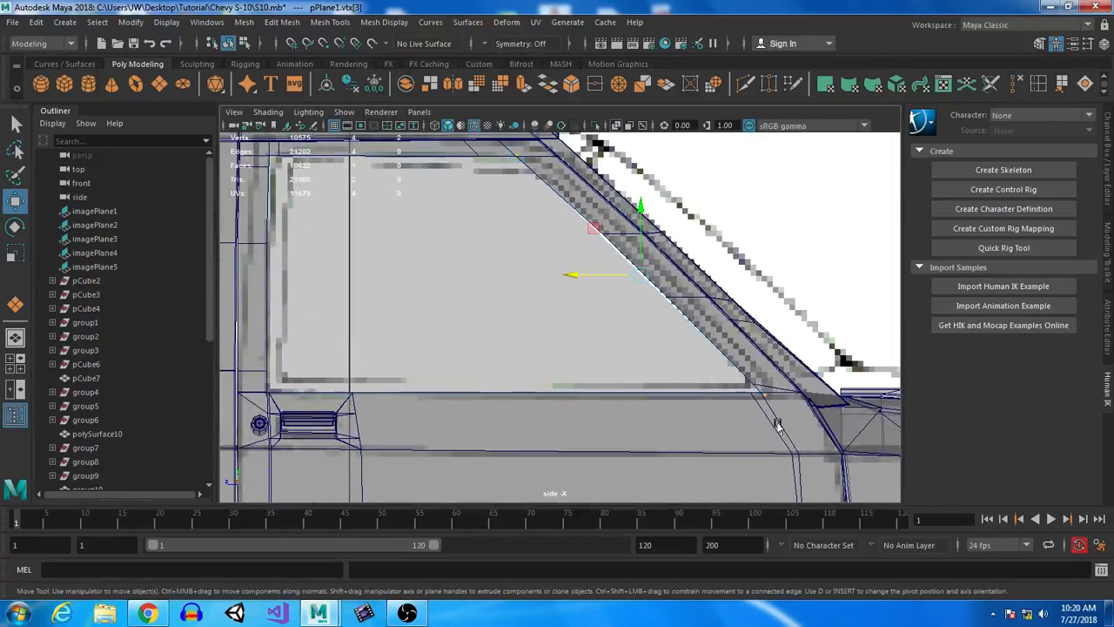
drag(566, 271, 563, 273)
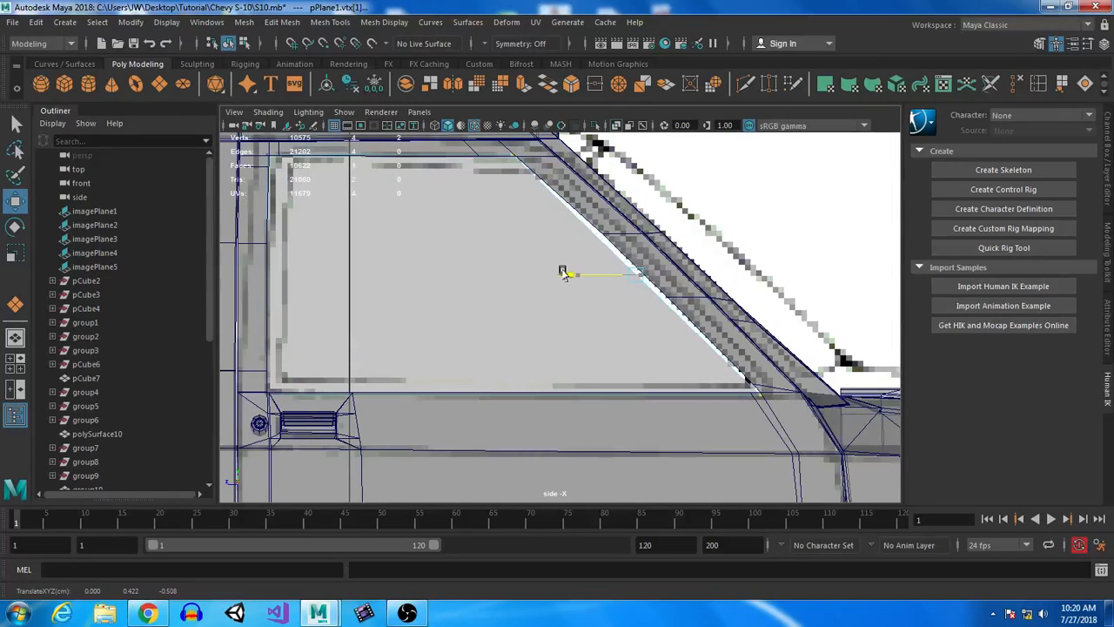
- Insert two horizontal edge loops across the side window plane, level with the edges on the windshield pillar
click(1036, 83)
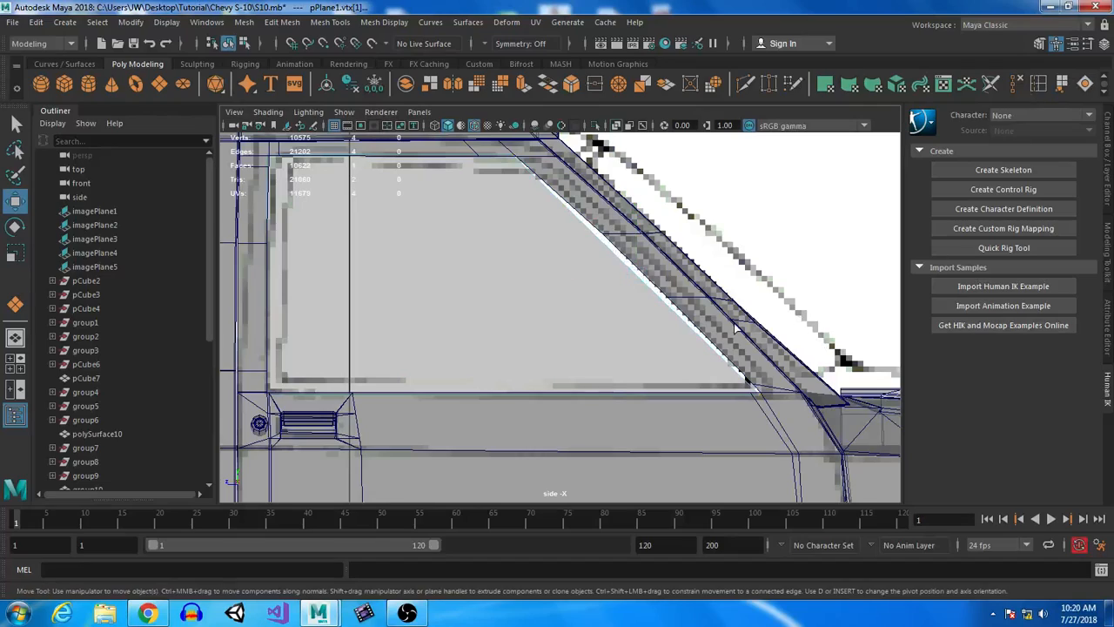
click(658, 308)
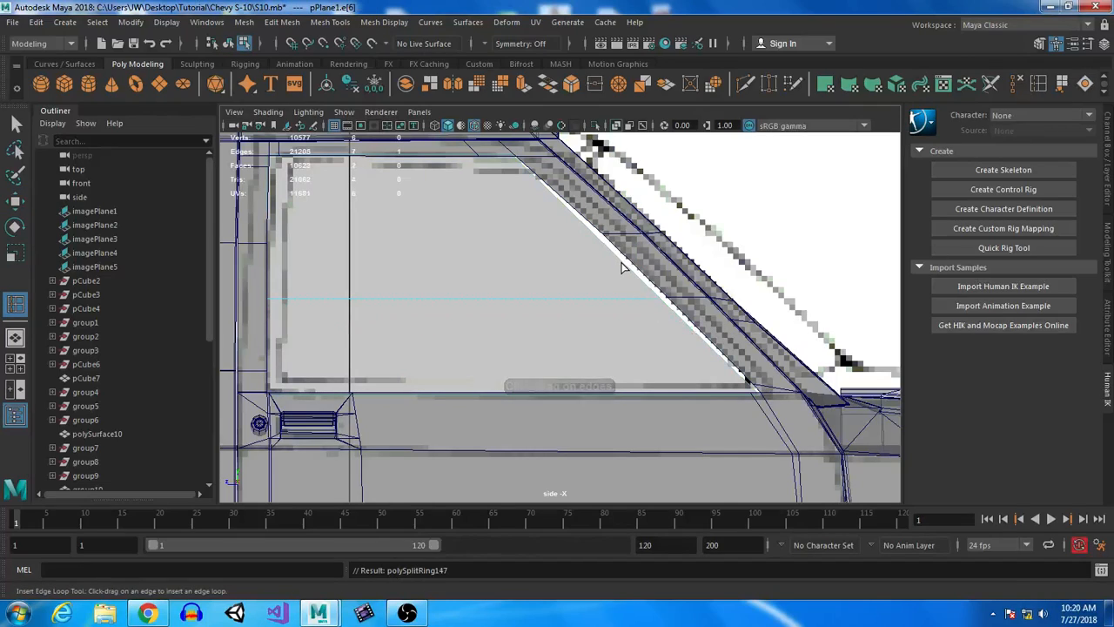
click(585, 240)
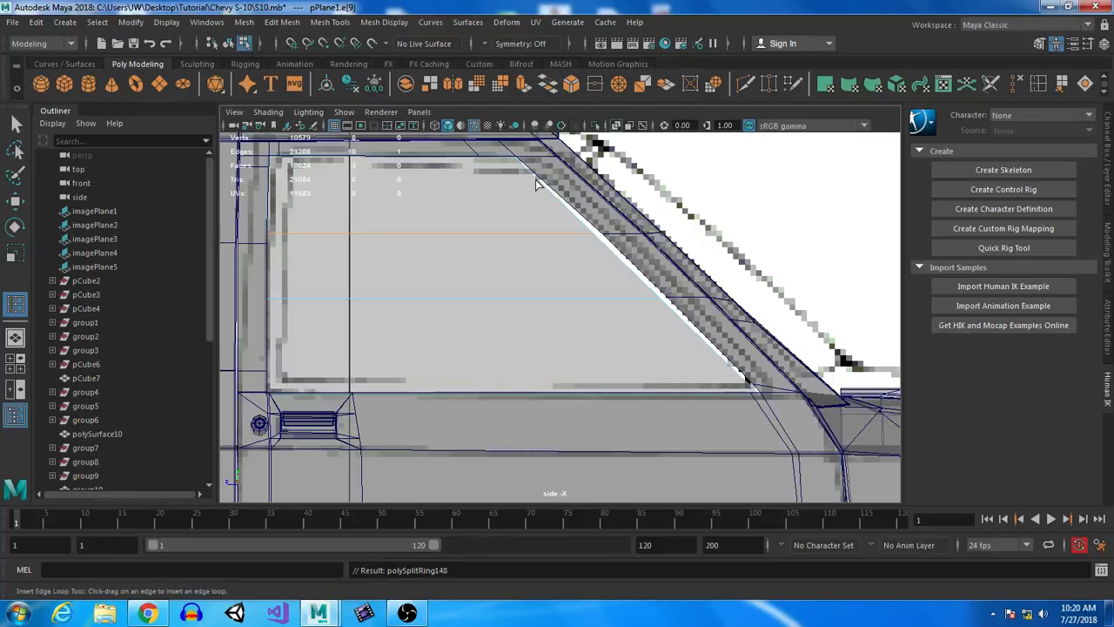
- Align the window plane's front vertices with the slanted inner edge of the windshield pillar
click(16, 123)
right_click(495, 212)
right_drag(484, 211, 428, 212)
drag(505, 149, 666, 301)
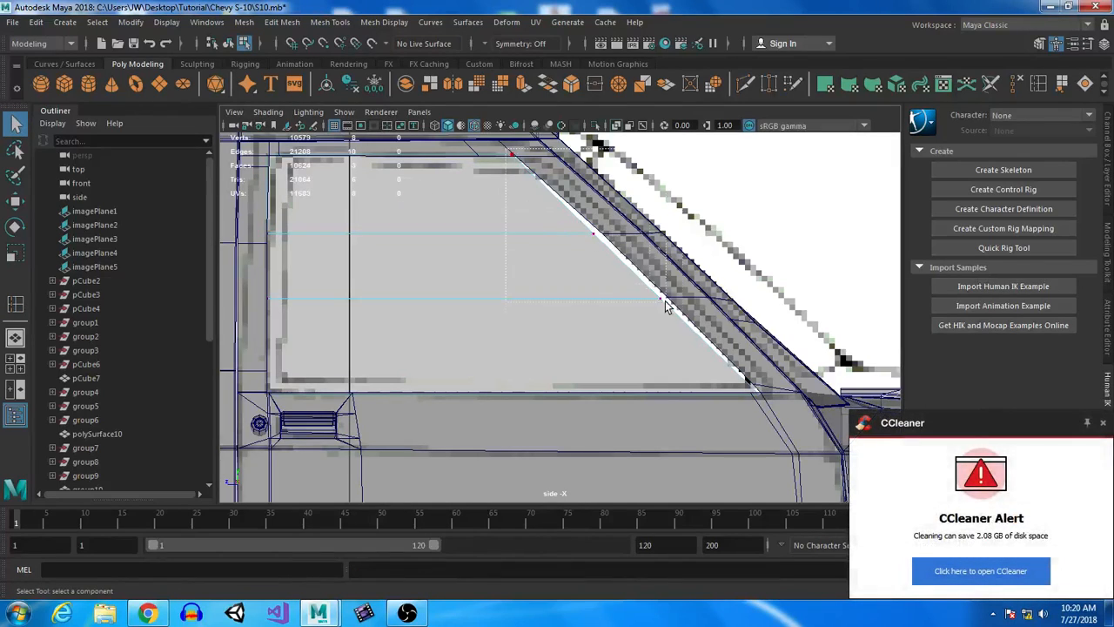
key(w)
drag(574, 281, 572, 275)
ctrl+drag(493, 175, 524, 149)
drag(614, 314, 622, 314)
drag(694, 314, 704, 391)
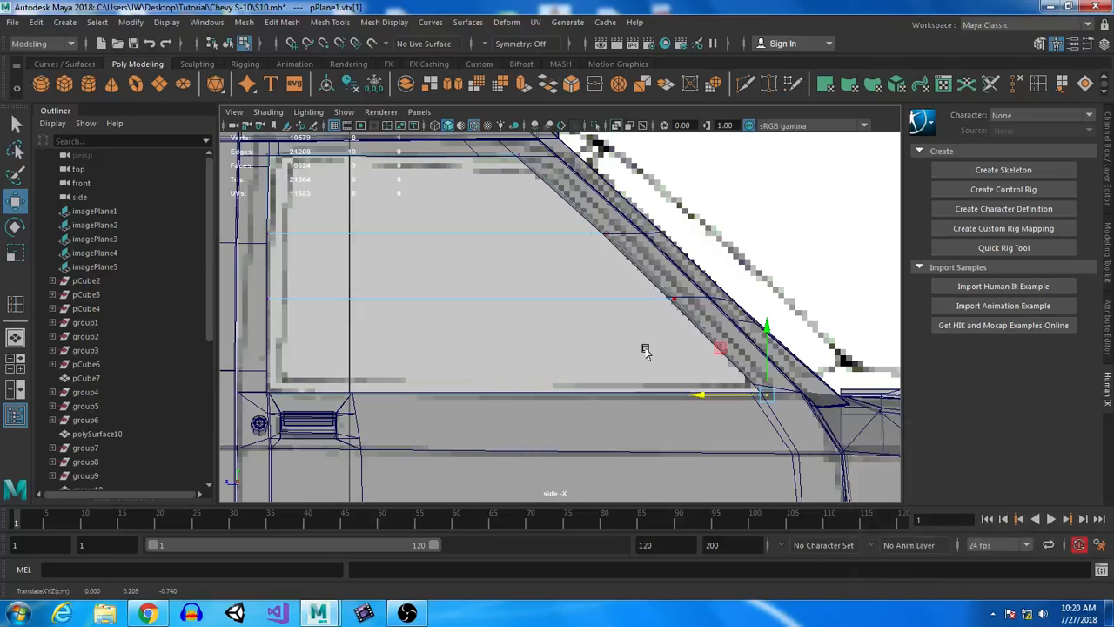
- Move all of the window plane's vertices sideways from the truck's center to the door in the perspective view
scroll(535, 335, down, 3)
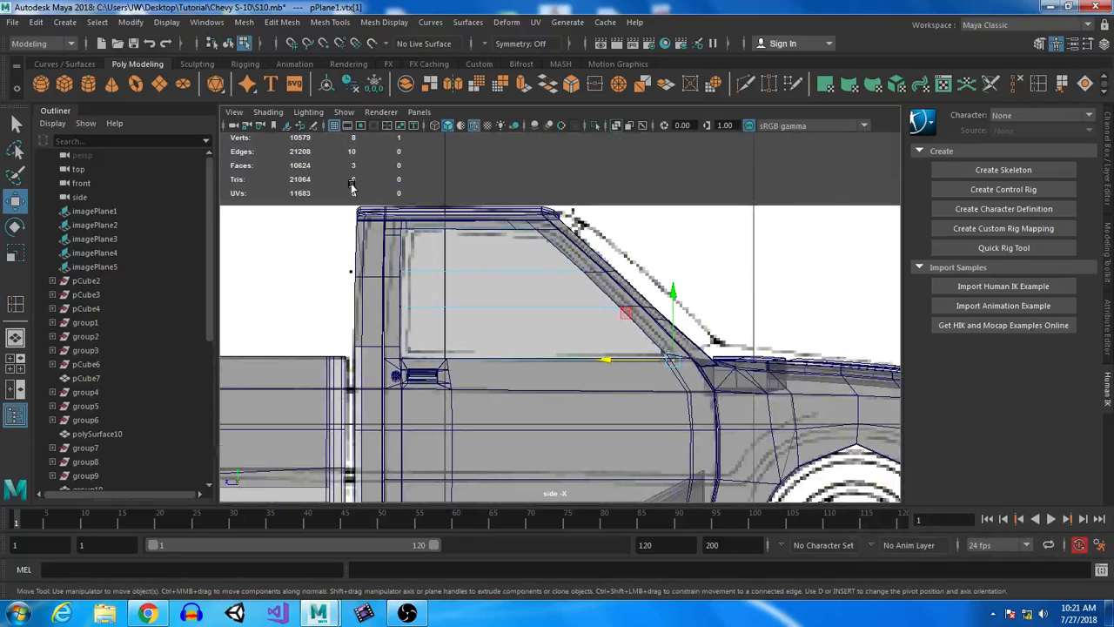
key(space)
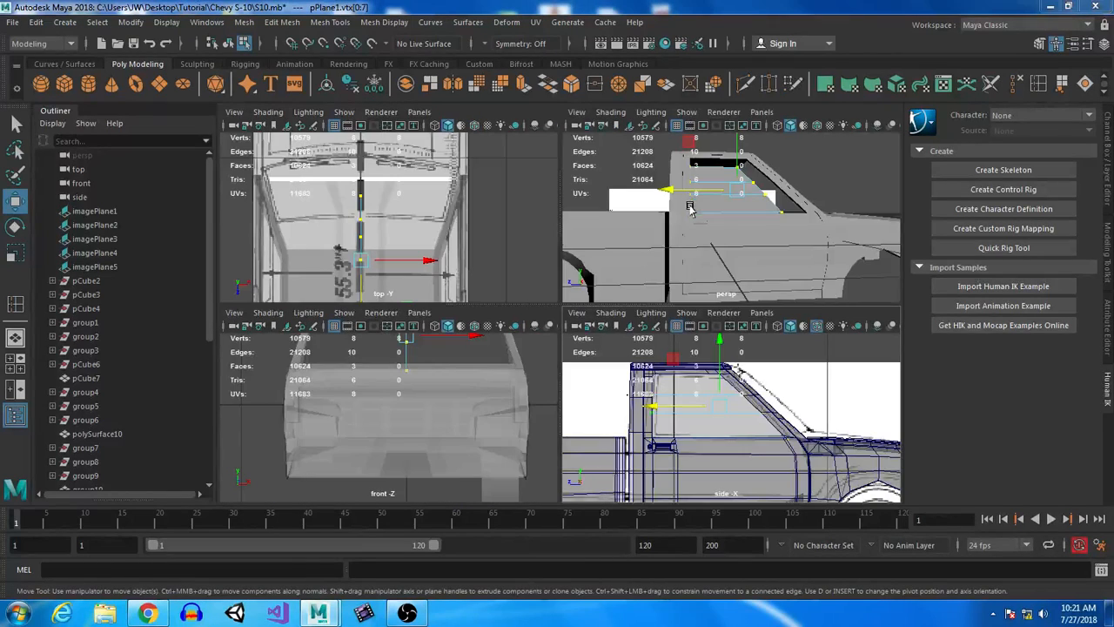
key(space)
alt+drag(604, 269, 599, 304)
drag(542, 236, 684, 302)
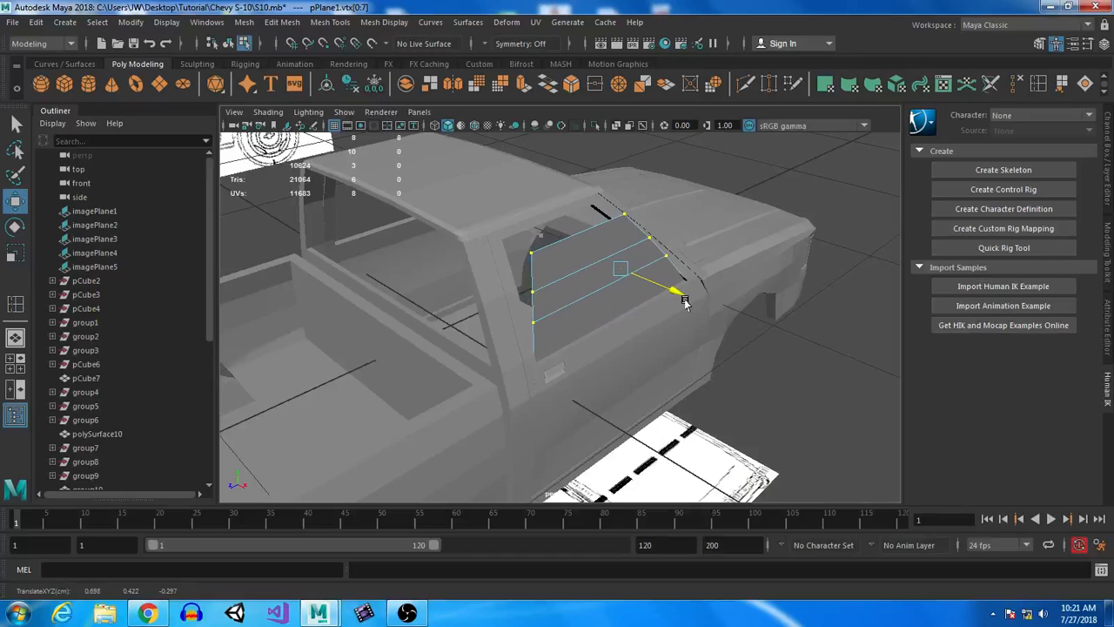
- Shift the window plane's upper three vertex rows inward, row by row, to follow the inward slope of the cab
mouse_move(694, 394)
alt+mouse_down()
mouse_move(684, 392)
mouse_move(709, 363)
mouse_move(630, 328)
mouse_move(661, 393)
mouse_move(677, 386)
alt+mouse_up()
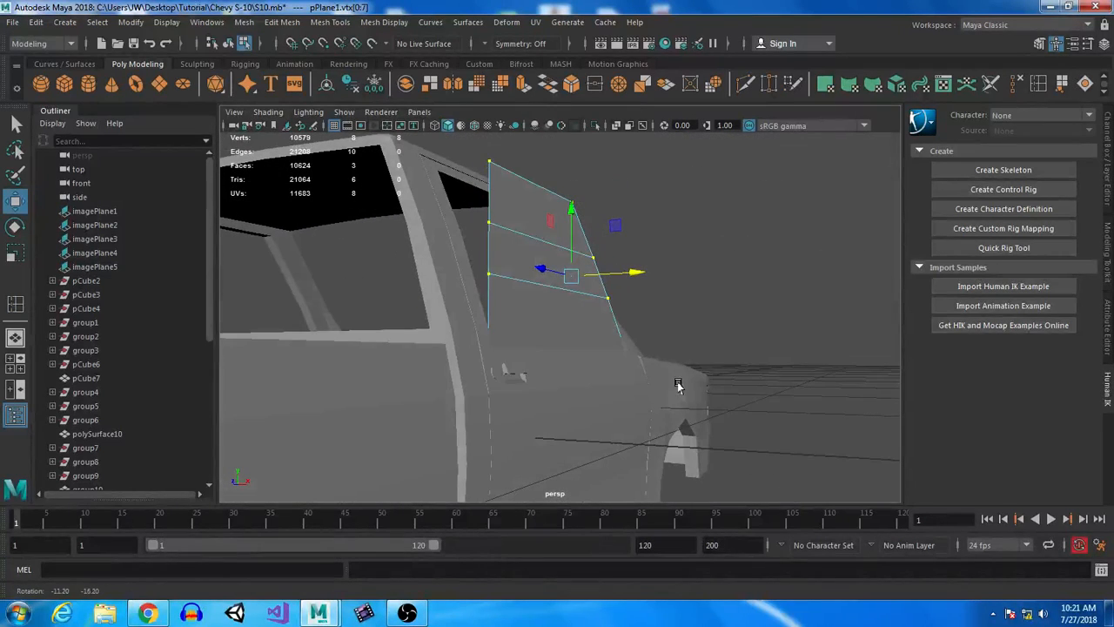
alt+drag(612, 319, 622, 357)
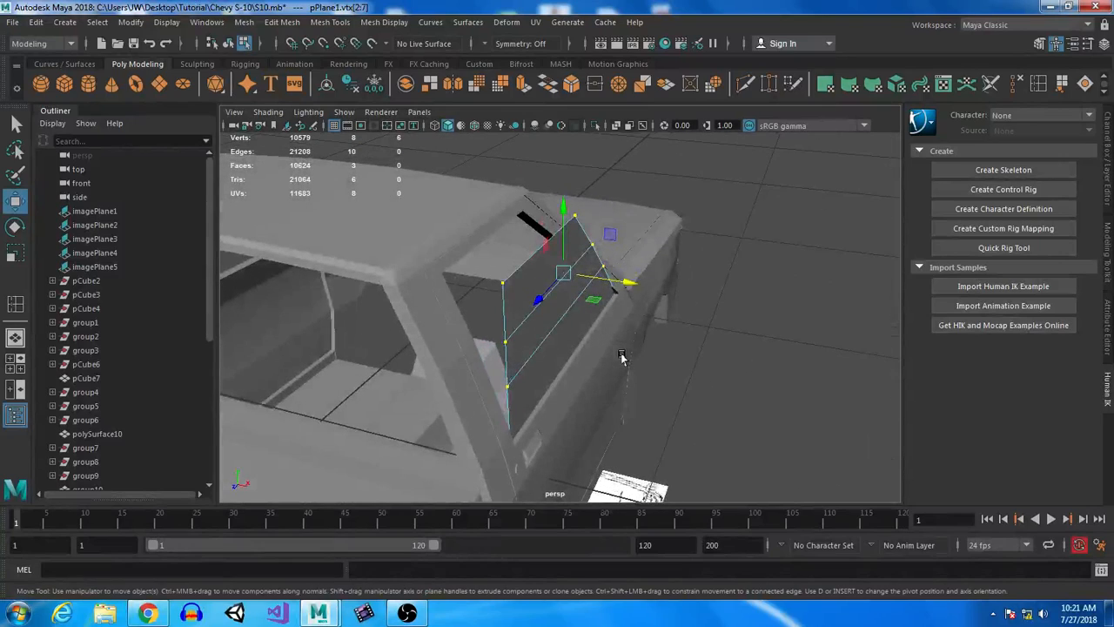
drag(629, 283, 536, 324)
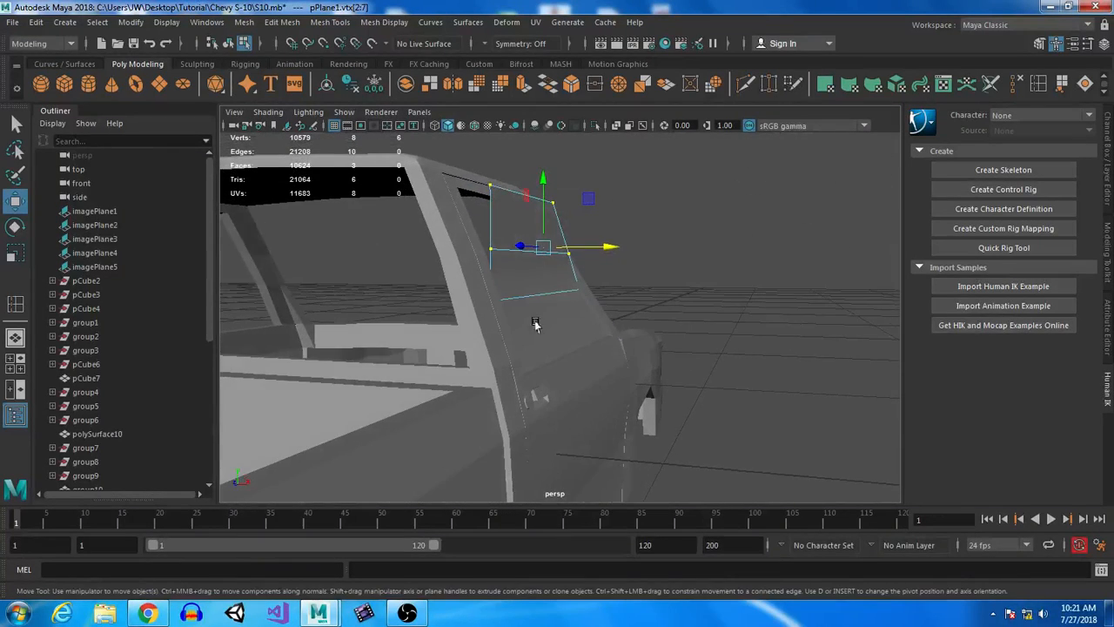
ctrl+drag(451, 271, 659, 356)
alt+drag(634, 308, 615, 336)
drag(604, 272, 606, 350)
ctrl+drag(473, 233, 637, 306)
alt+drag(616, 253, 588, 264)
drag(589, 213, 568, 213)
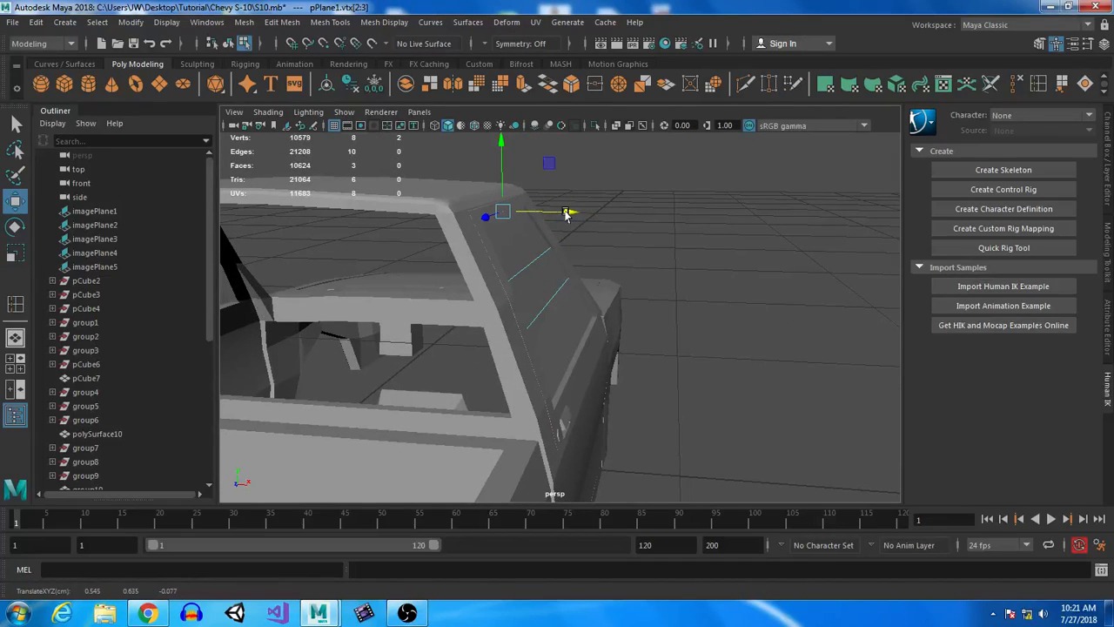
- Nudge the rear end vertices of the window's two horizontal loops sideways to fit the rear door pillar
alt+drag(741, 355, 511, 302)
drag(428, 267, 431, 267)
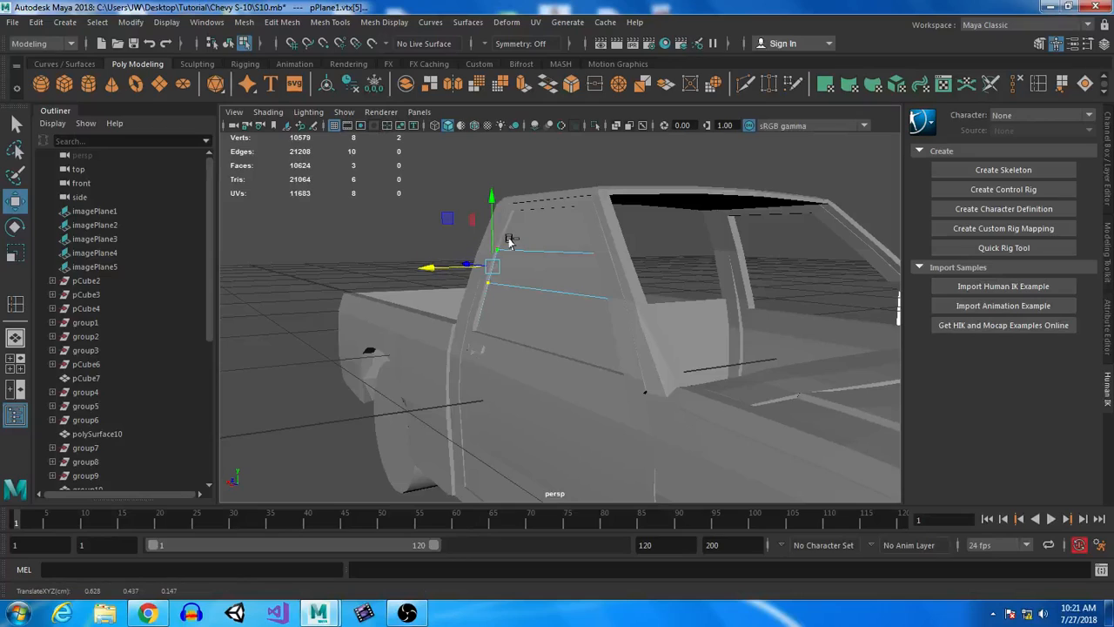
drag(427, 266, 421, 285)
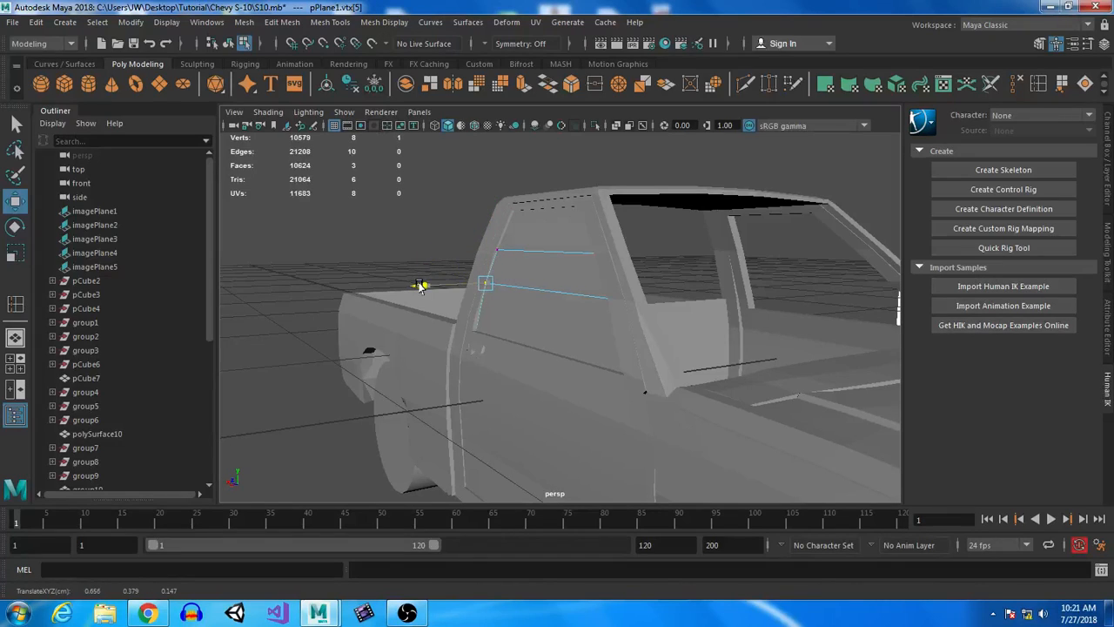
drag(498, 319, 511, 288)
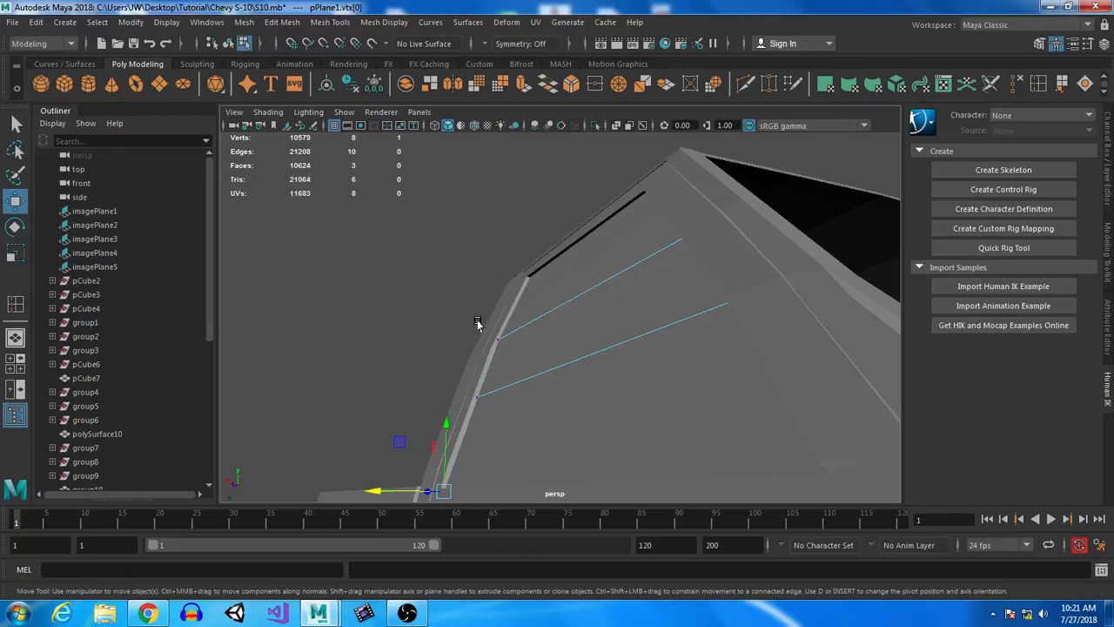
- Lower the upper loop's rear vertex to match the pillar edge, using wireframe on shaded as a temporary guide
alt+drag(486, 348, 448, 383)
click(474, 125)
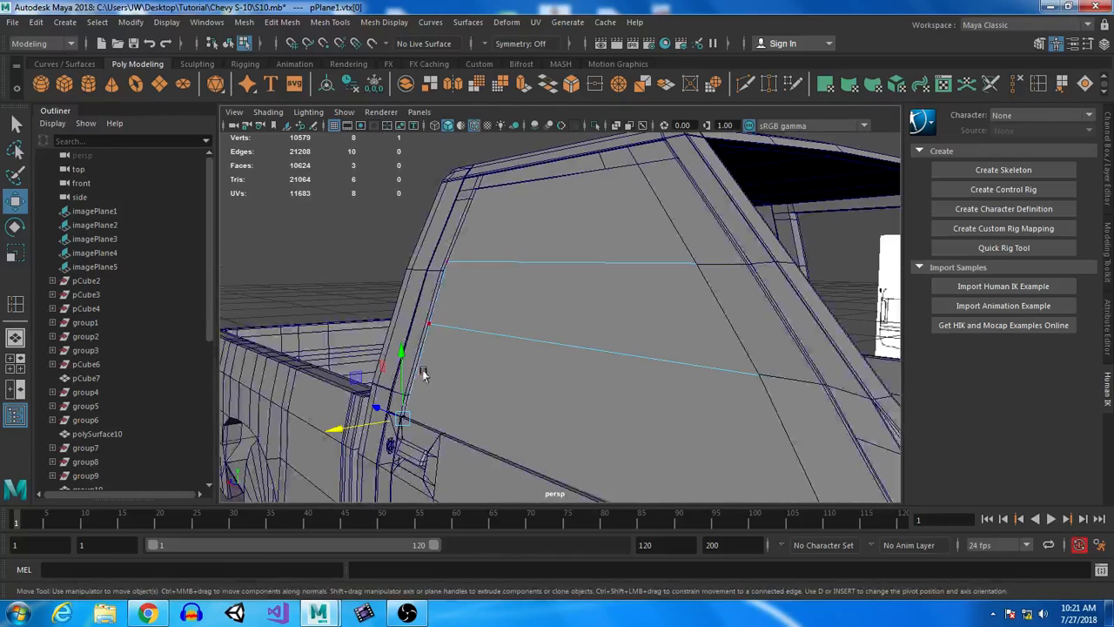
drag(425, 237, 468, 268)
drag(445, 194, 443, 205)
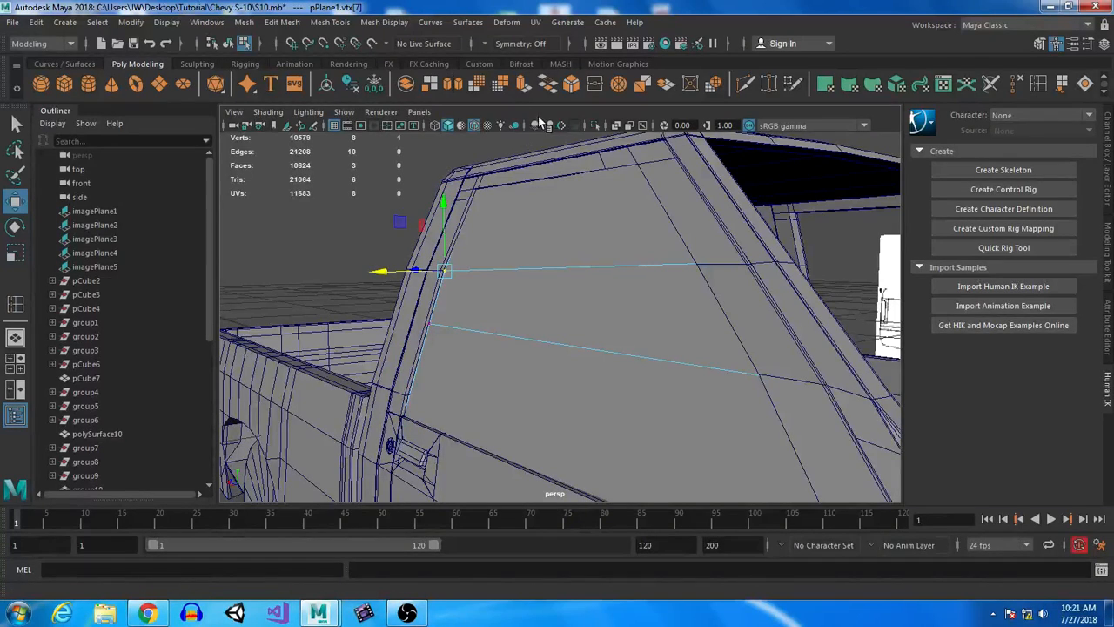
click(474, 126)
- Fine-tune the sideways position of the two loops' rear vertices within the window frame and return to object mode
mouse_move(453, 361)
alt+mouse_down()
mouse_move(537, 413)
mouse_move(426, 337)
alt+mouse_up()
drag(268, 236, 409, 468)
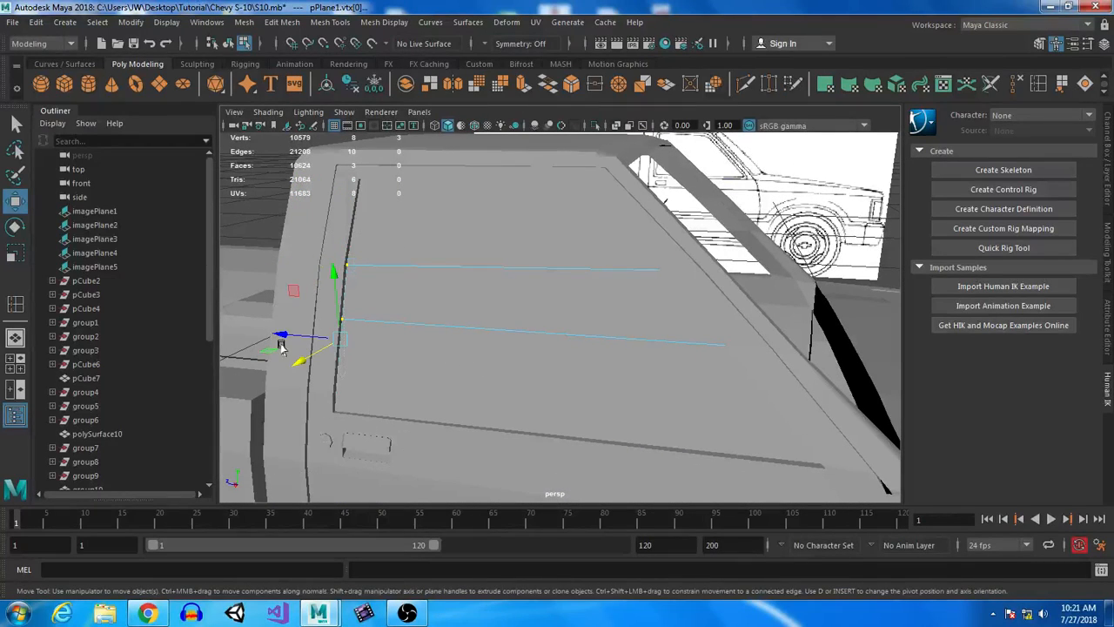
ctrl+drag(361, 381, 287, 449)
drag(280, 290, 280, 290)
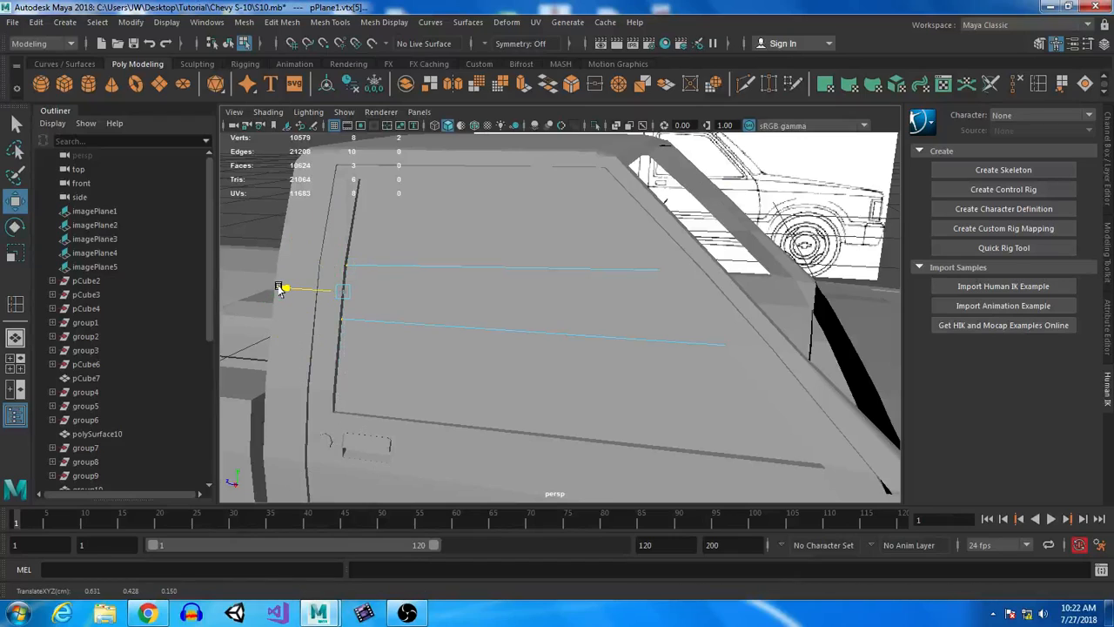
right_drag(483, 273, 552, 189)
- Turn on the smooth preview for the side window plane and the neighboring cab panels
scroll(487, 311, down, 3)
alt+drag(487, 311, 510, 357)
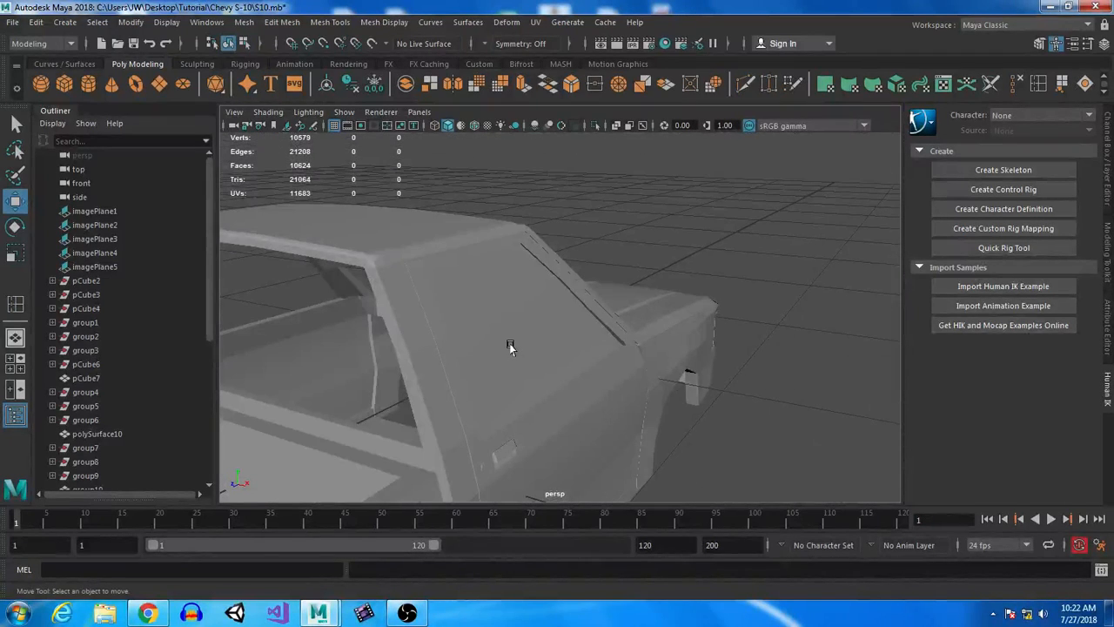
click(509, 346)
key(3)
click(616, 383)
click(699, 402)
alt+drag(739, 437, 786, 427)
- Adjust the front end vertices of the window's two horizontal loops sideways to fit the smoothed windshield pillar
scroll(592, 343, up, 5)
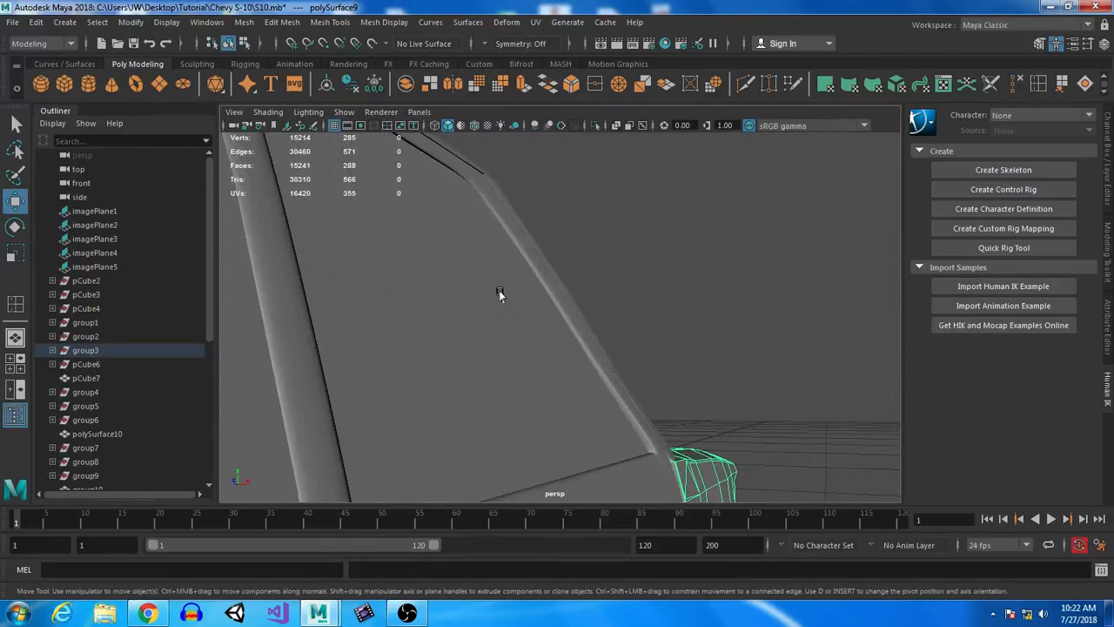
click(483, 283)
right_drag(478, 307, 444, 214)
drag(505, 232, 653, 392)
drag(632, 327, 633, 326)
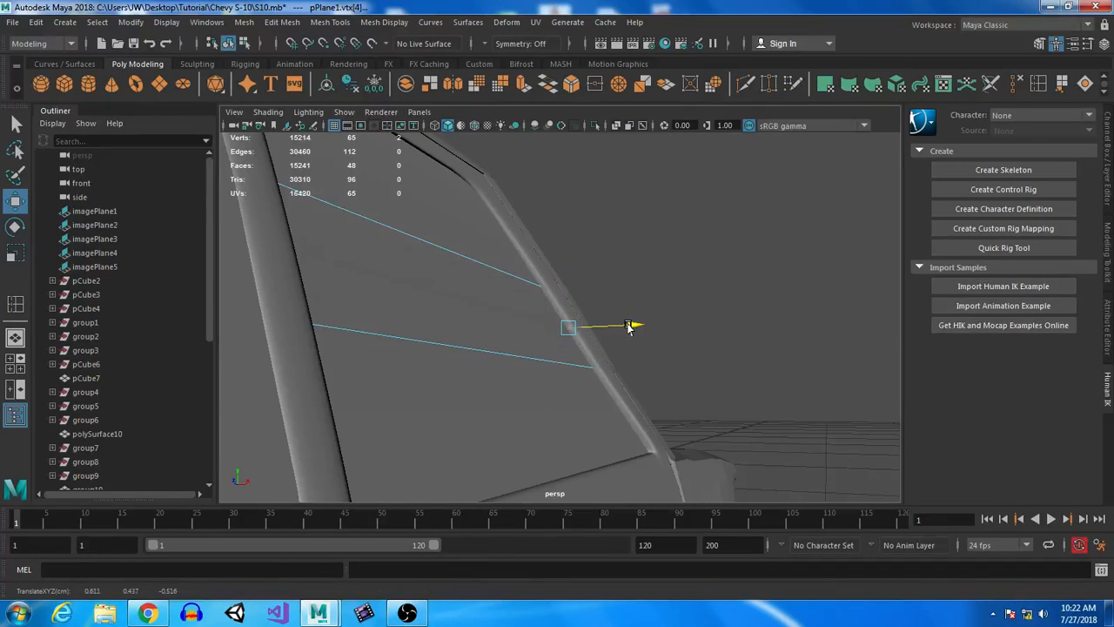
ctrl+drag(557, 398, 609, 359)
drag(603, 289, 608, 289)
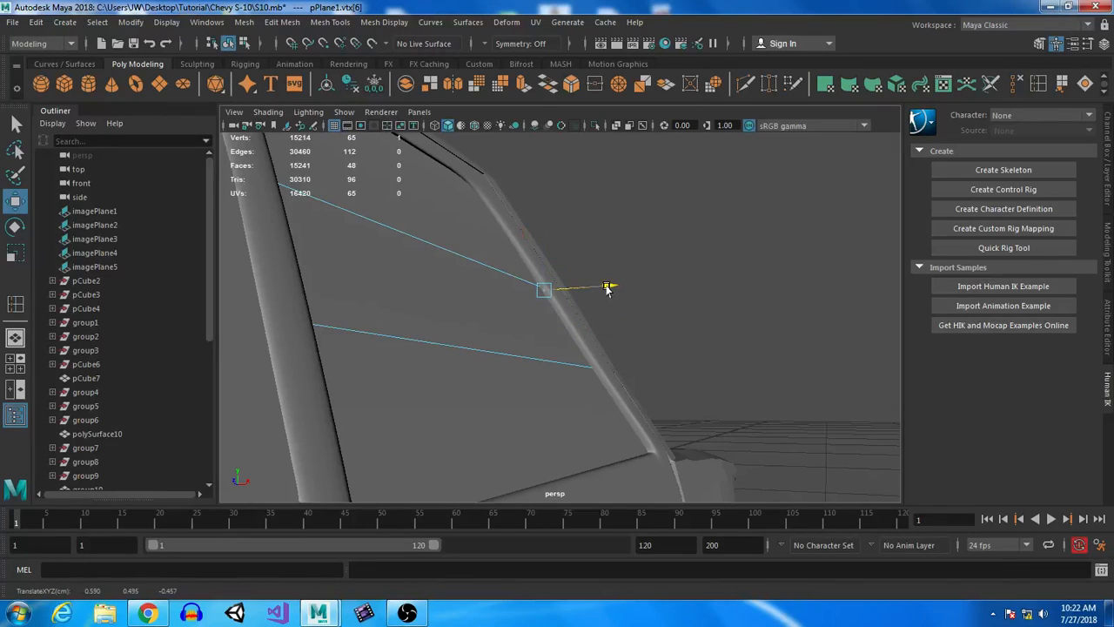
- Nudge the window's upper front corner vertex inward to fit the frame, then select the whole window in object mode
drag(450, 158, 500, 242)
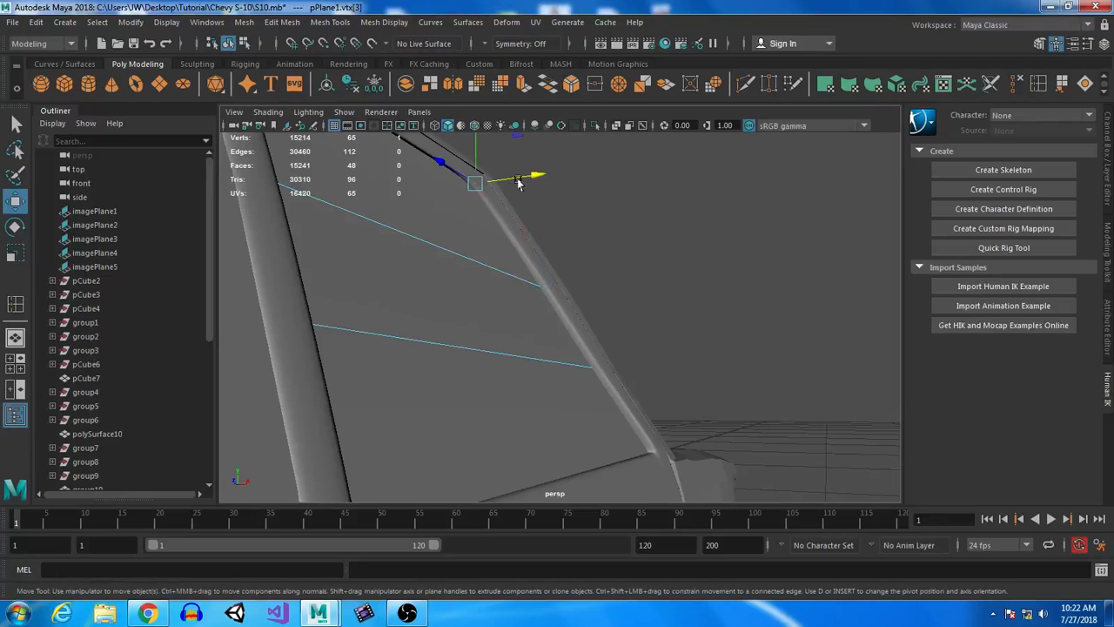
drag(535, 178, 536, 176)
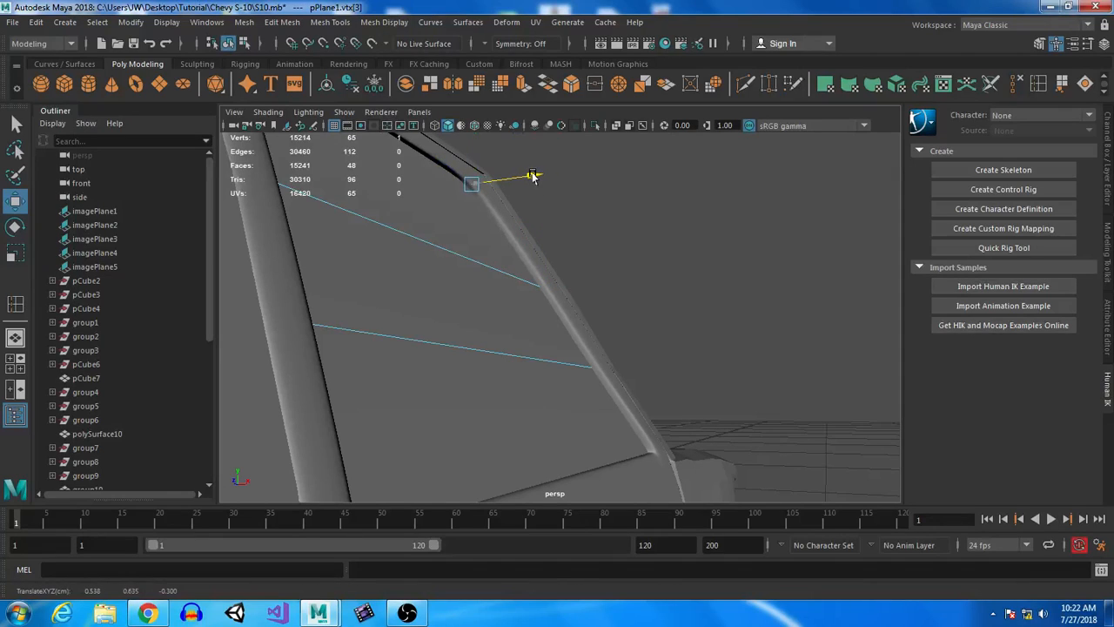
alt+drag(615, 251, 627, 325)
right_drag(567, 211, 610, 187)
click(609, 190)
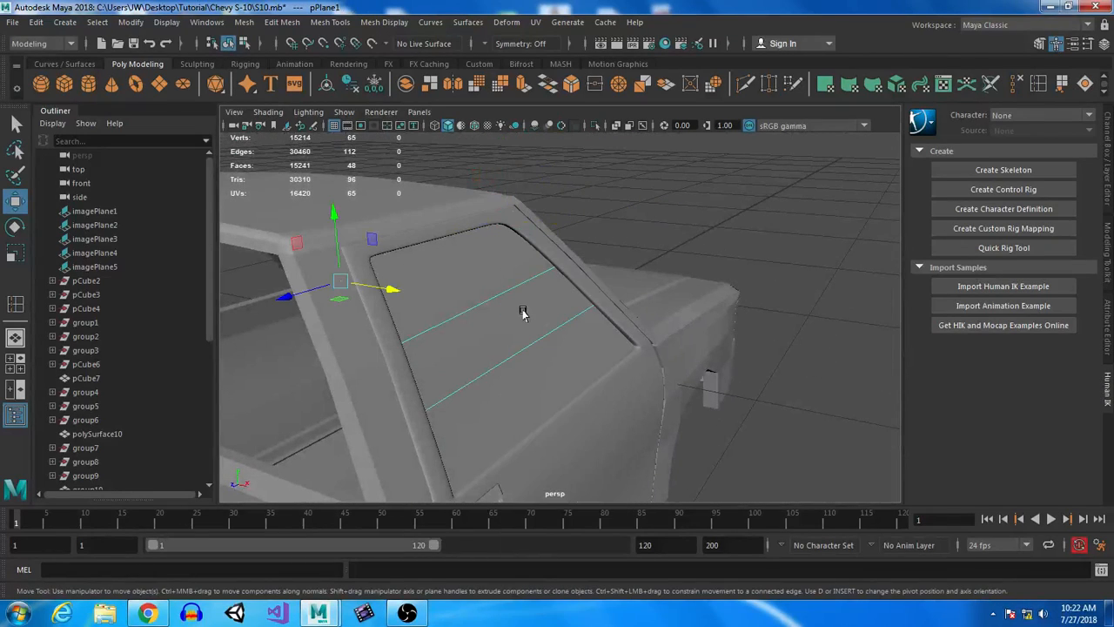
- Turn off the smooth preview for the side window and the neighboring cab panels, and clear the selection
key(1)
click(568, 471)
key(1)
click(851, 426)
- Duplicate the side window pane as a mirrored copy on the opposite side of the cab and check its fit
scroll(635, 388, down, 3)
click(561, 348)
key(shift+d)
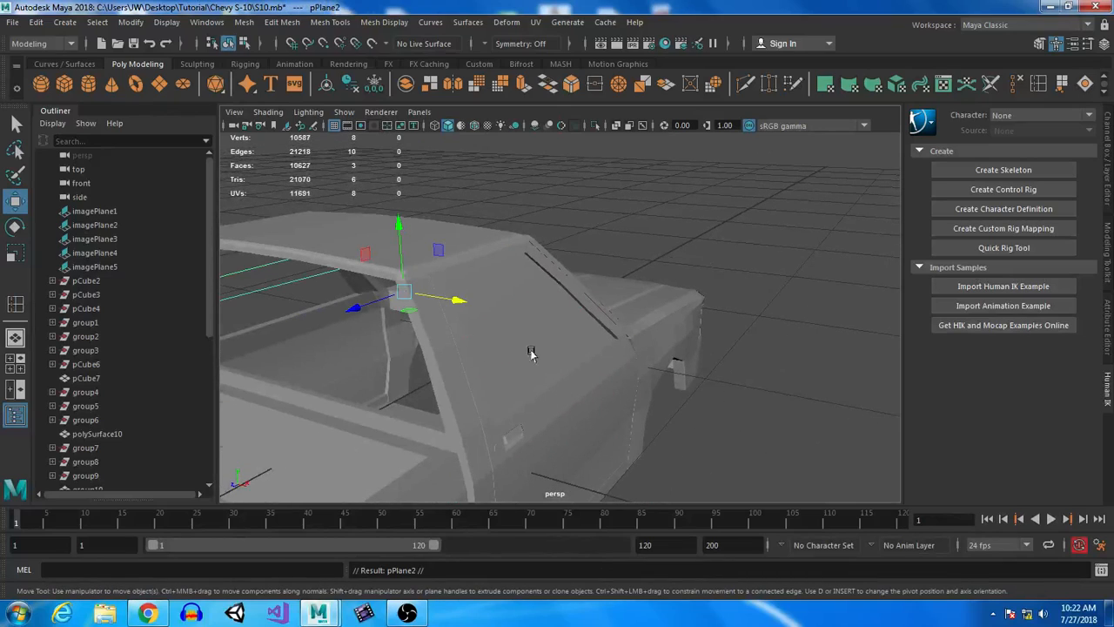
click(444, 184)
alt+drag(336, 354, 412, 264)
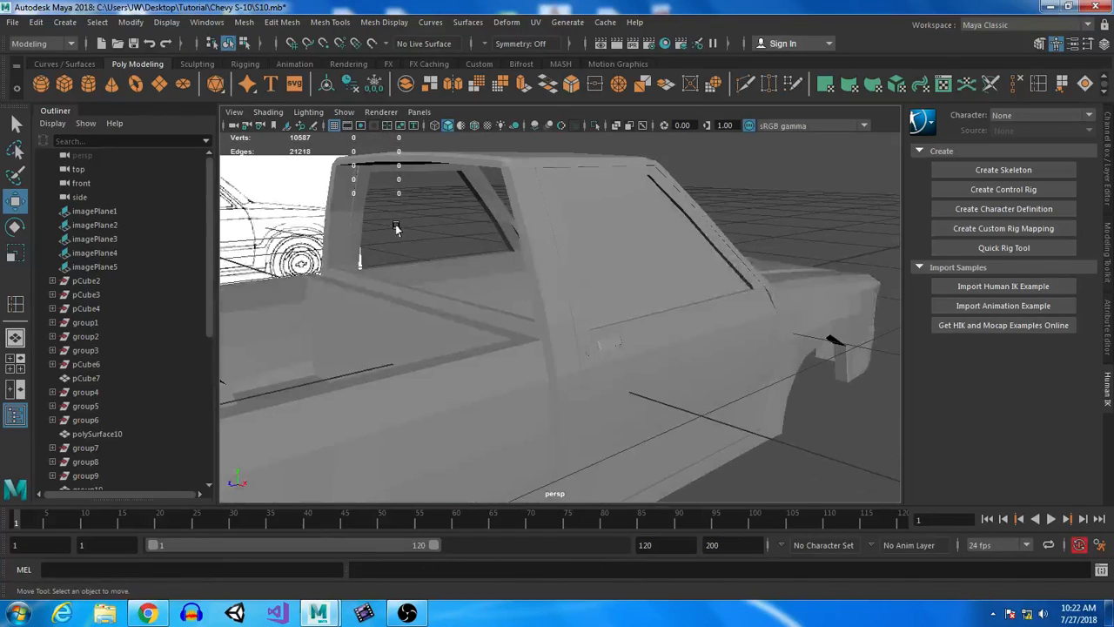
click(423, 204)
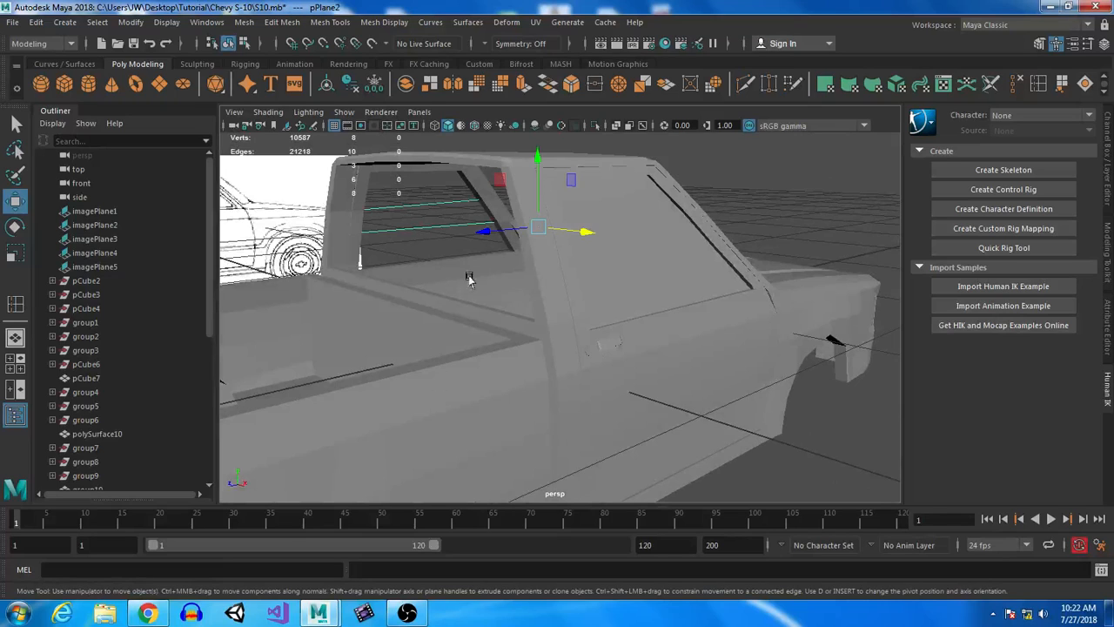
alt+drag(473, 316, 578, 266)
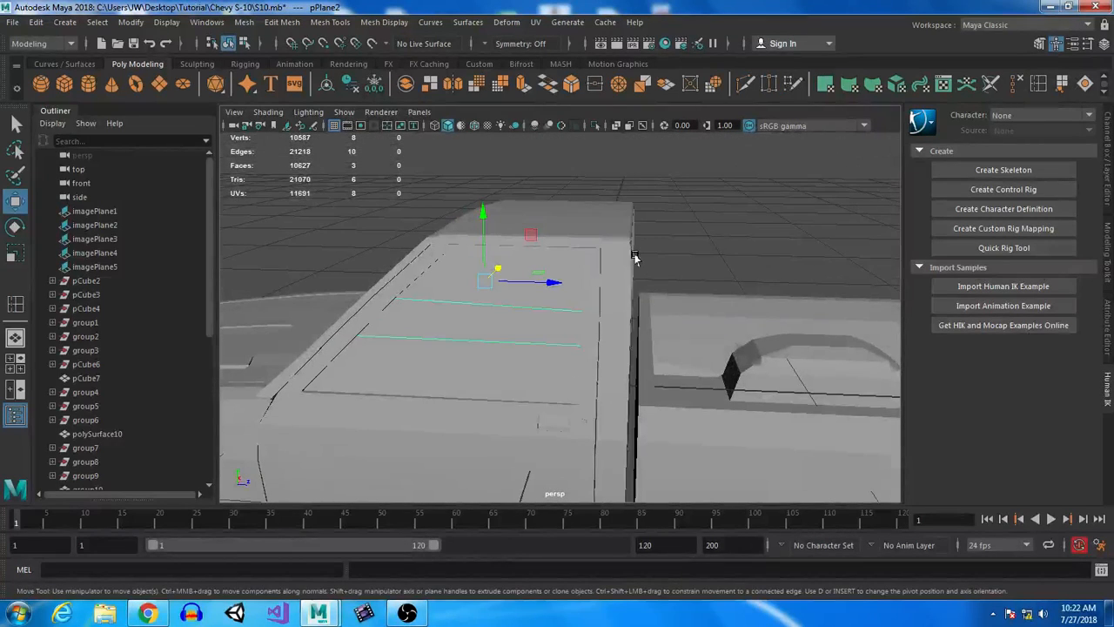
alt+drag(778, 265, 587, 349)
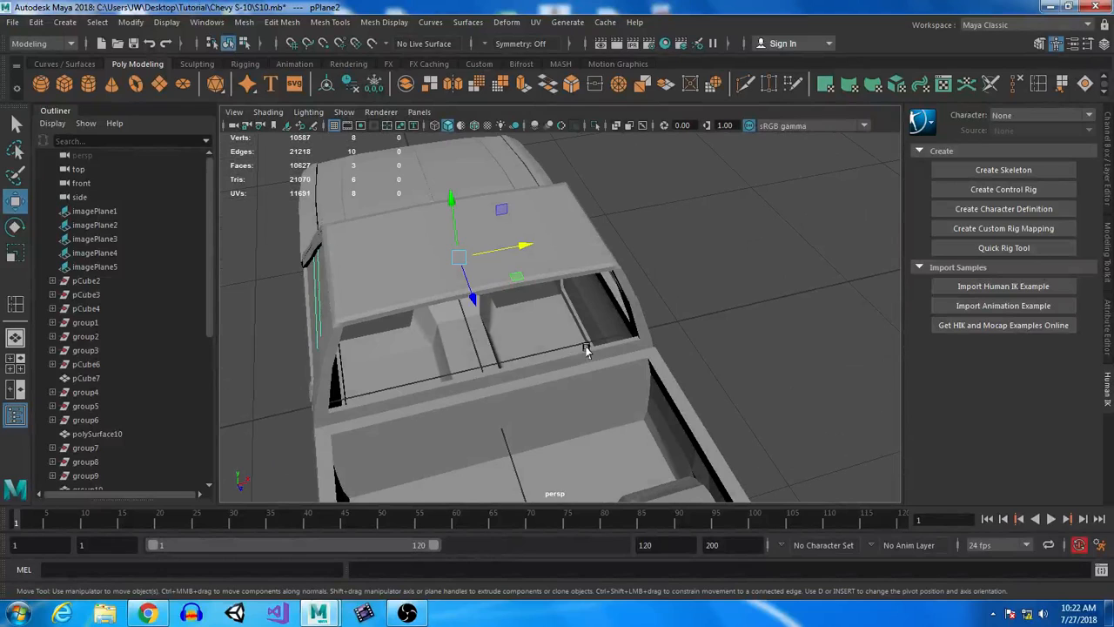
- Preview the cab body smoothed around the rear window sill, and return it to the unsmoothed display
click(586, 348)
alt+right_drag(671, 326, 763, 365)
alt+drag(764, 365, 790, 440)
key(3)
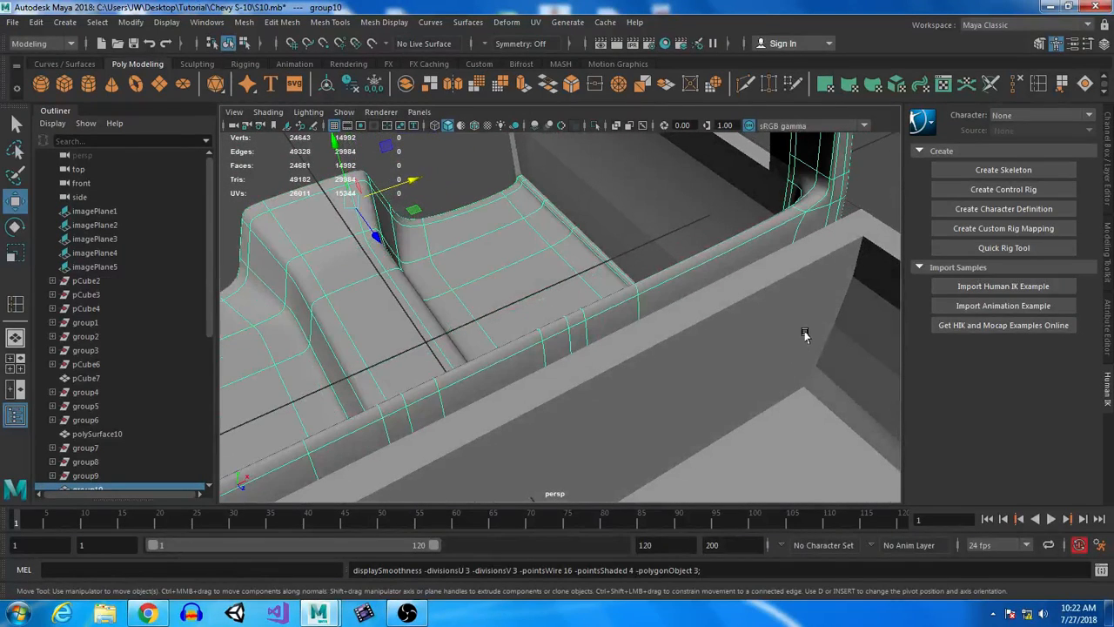
alt+drag(813, 351, 818, 317)
key(1)
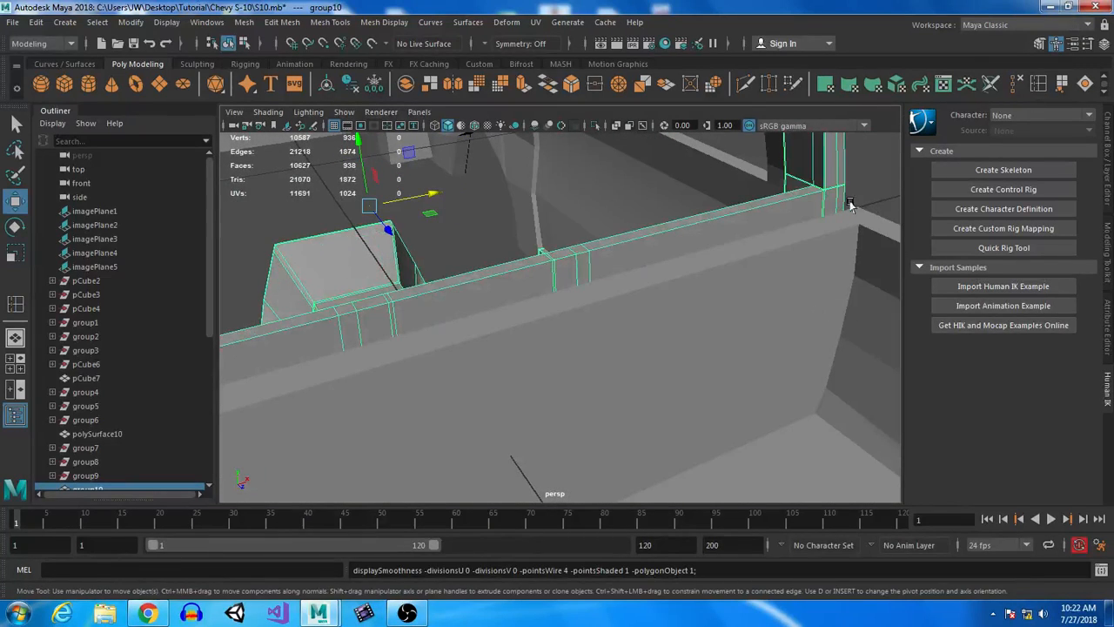
click(1038, 83)
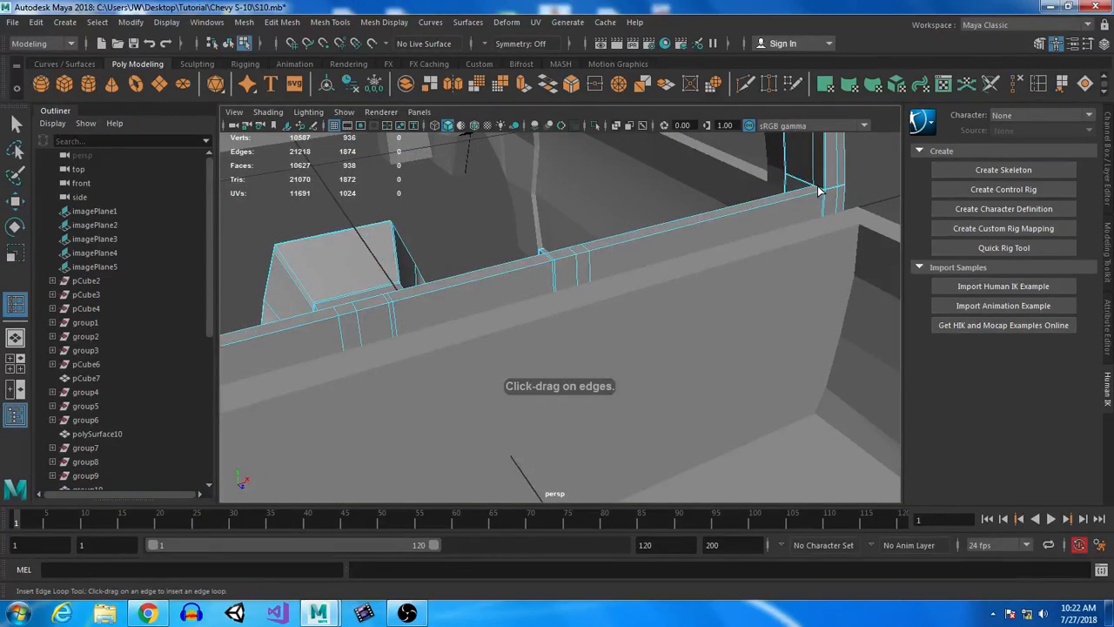
alt+drag(821, 198, 744, 207)
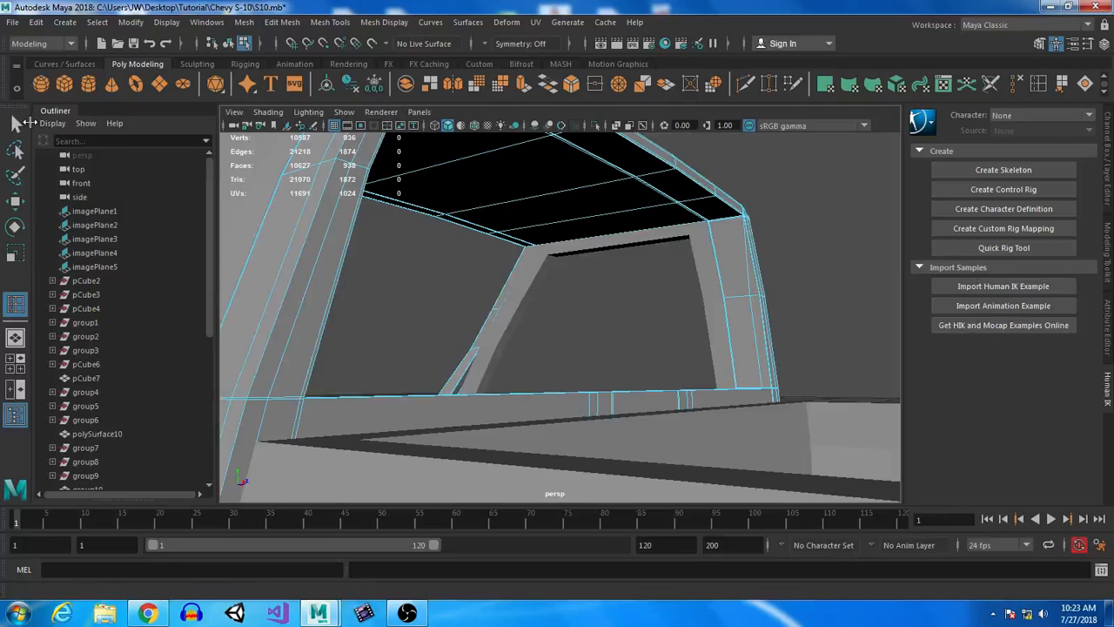
key(q)
alt+drag(425, 219, 647, 342)
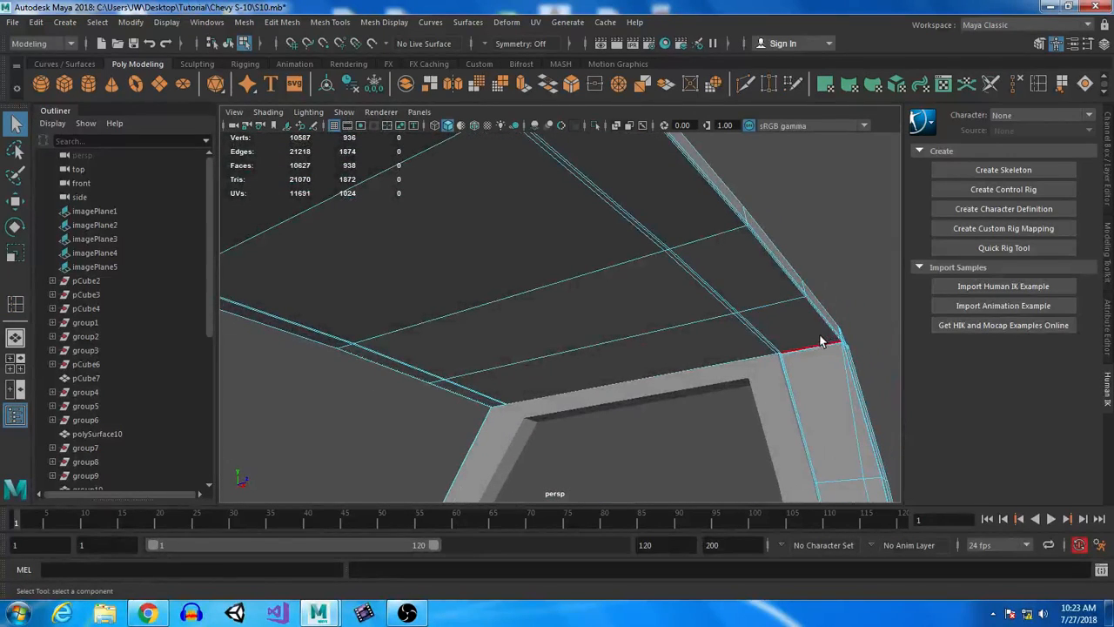
click(802, 305)
key(f)
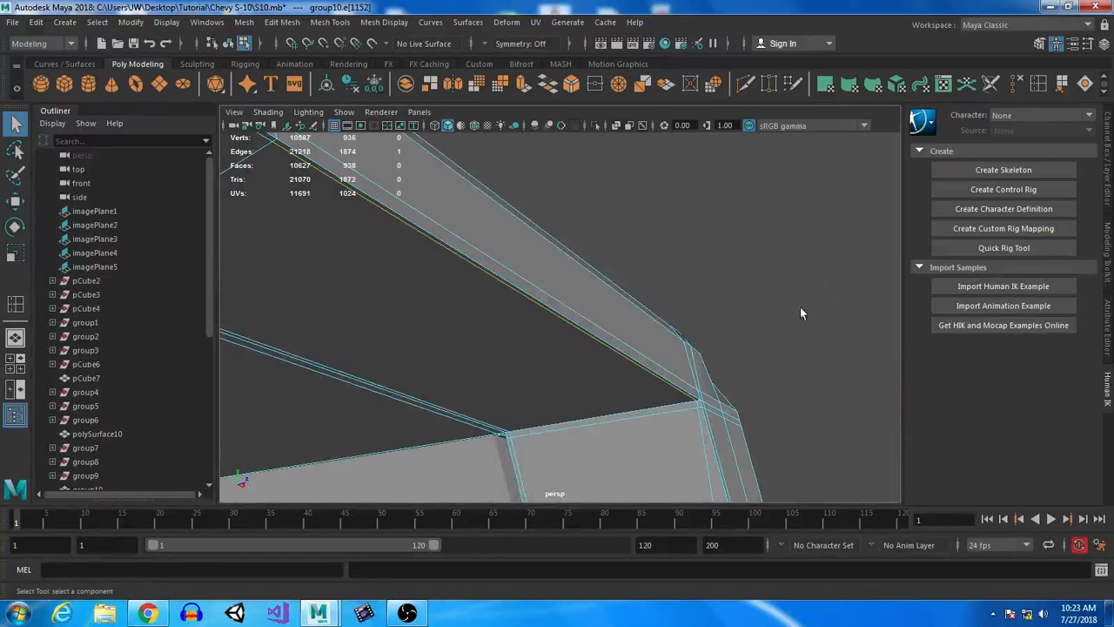
scroll(571, 379, down, 3)
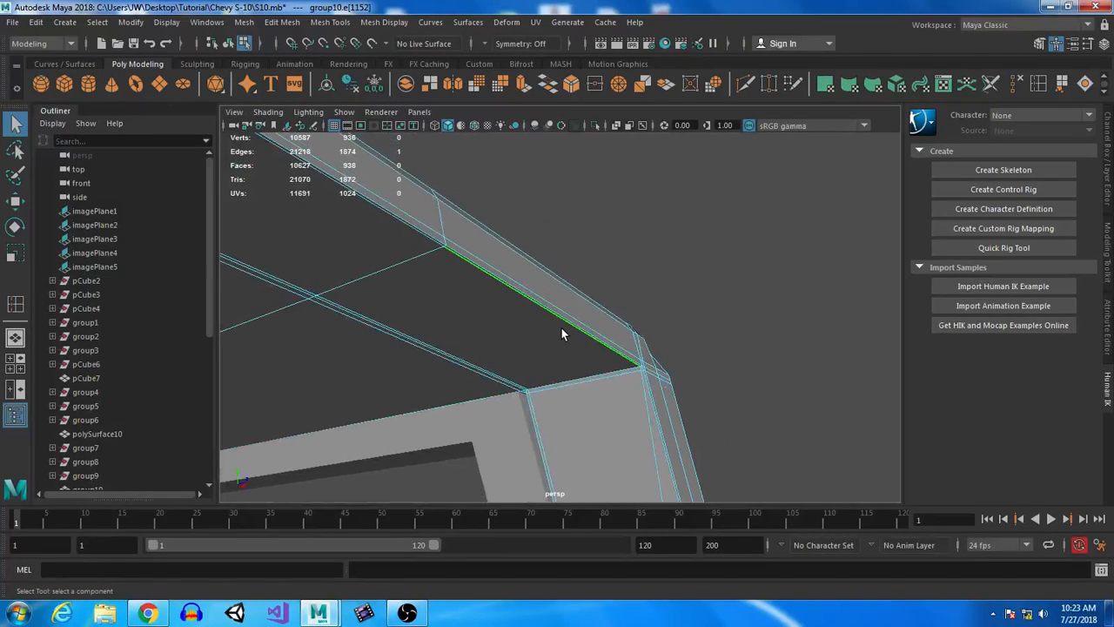
double_click(569, 351)
alt+drag(726, 454, 654, 310)
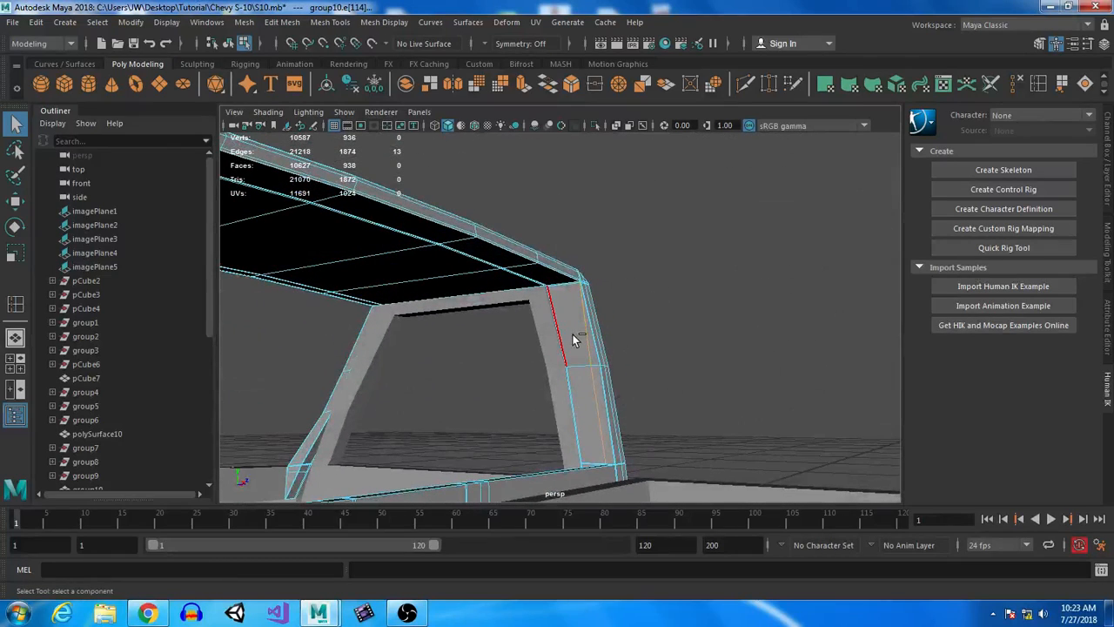
alt+drag(745, 405, 496, 376)
- Extrude the upper edges of the rear window opening straight downward to start the rear window pane
double_click(514, 416)
alt+drag(513, 416, 601, 254)
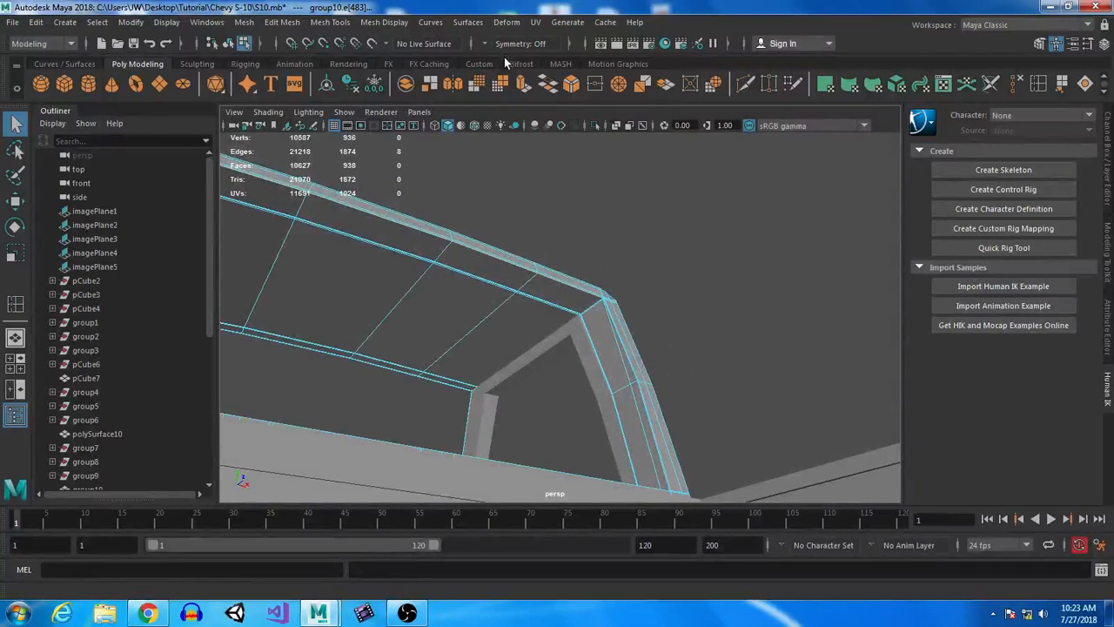
key(ctrl+e)
key(w)
mouse_move(478, 363)
alt+mouse_down()
mouse_move(597, 316)
mouse_move(535, 333)
mouse_move(444, 283)
mouse_move(459, 353)
alt+mouse_up()
alt+drag(401, 296, 525, 293)
- Reverse the normals of the backward-facing faces in the extruded rear window strip
right_drag(525, 293, 388, 348)
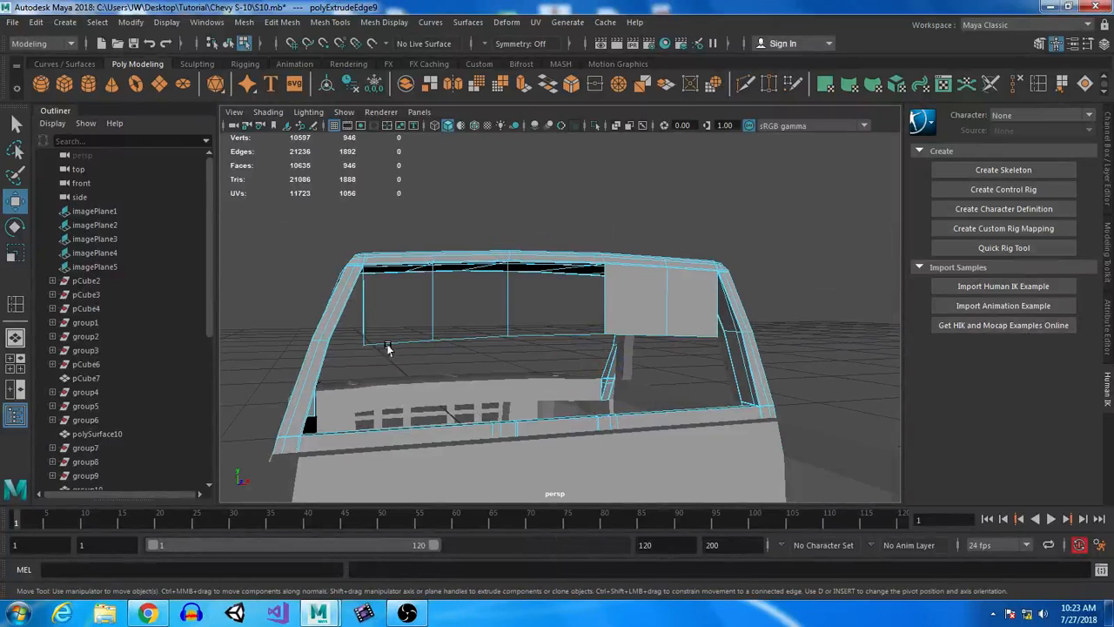
drag(357, 316, 552, 372)
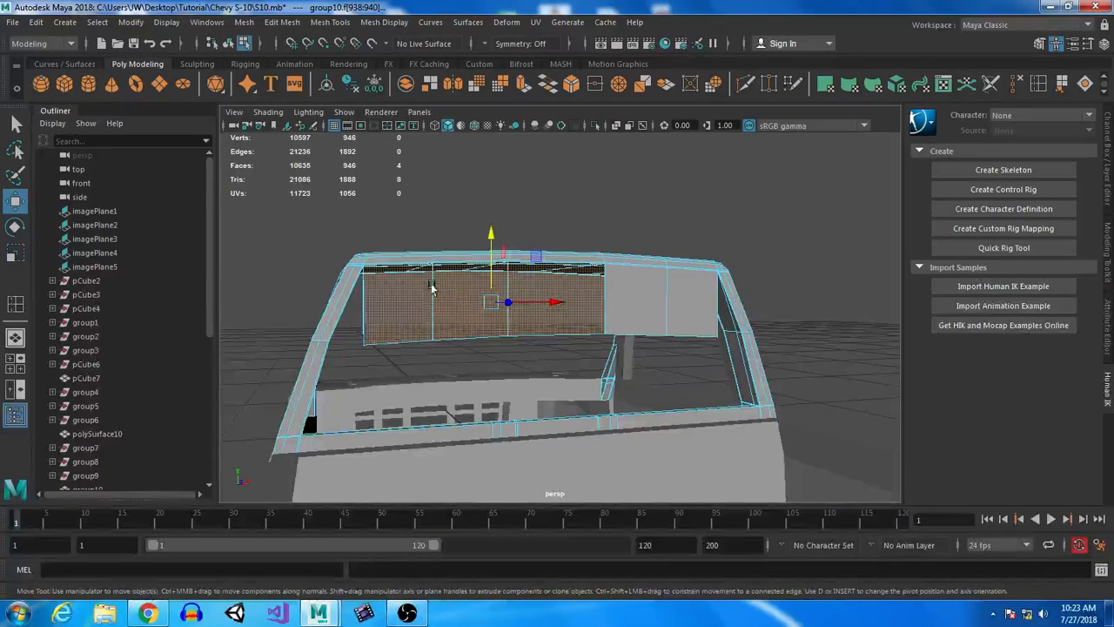
click(537, 21)
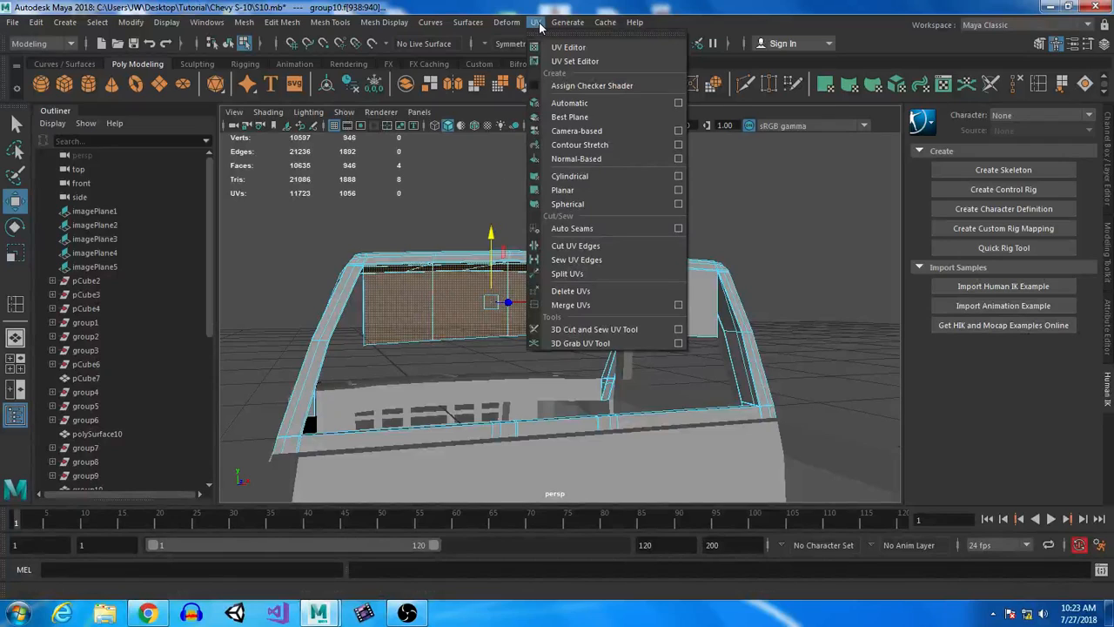
click(538, 22)
click(386, 23)
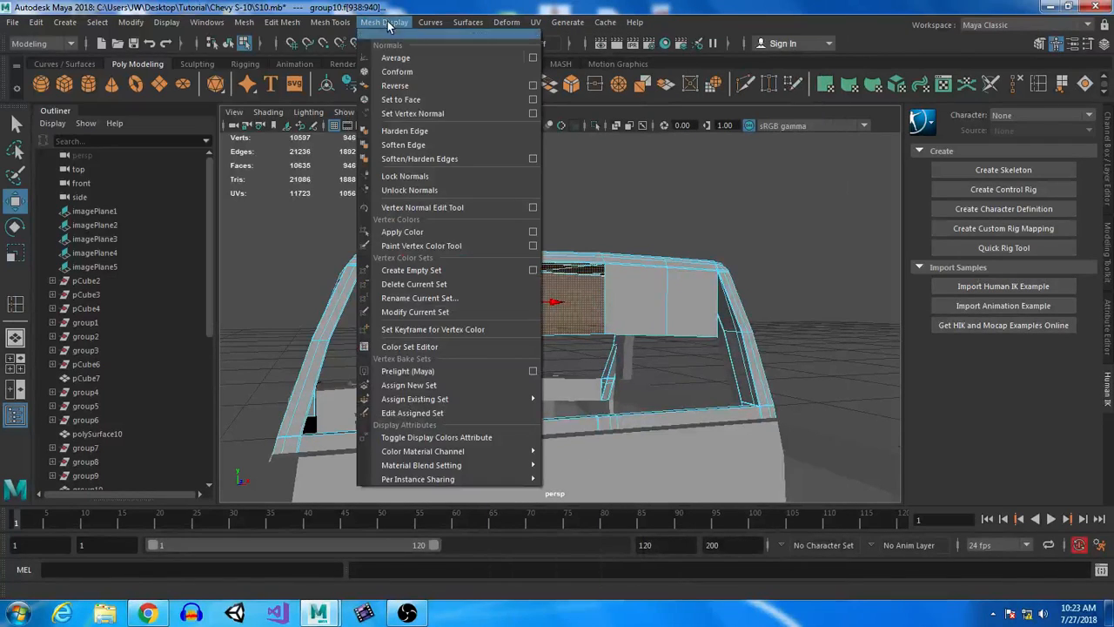
click(395, 86)
right_drag(647, 212, 647, 300)
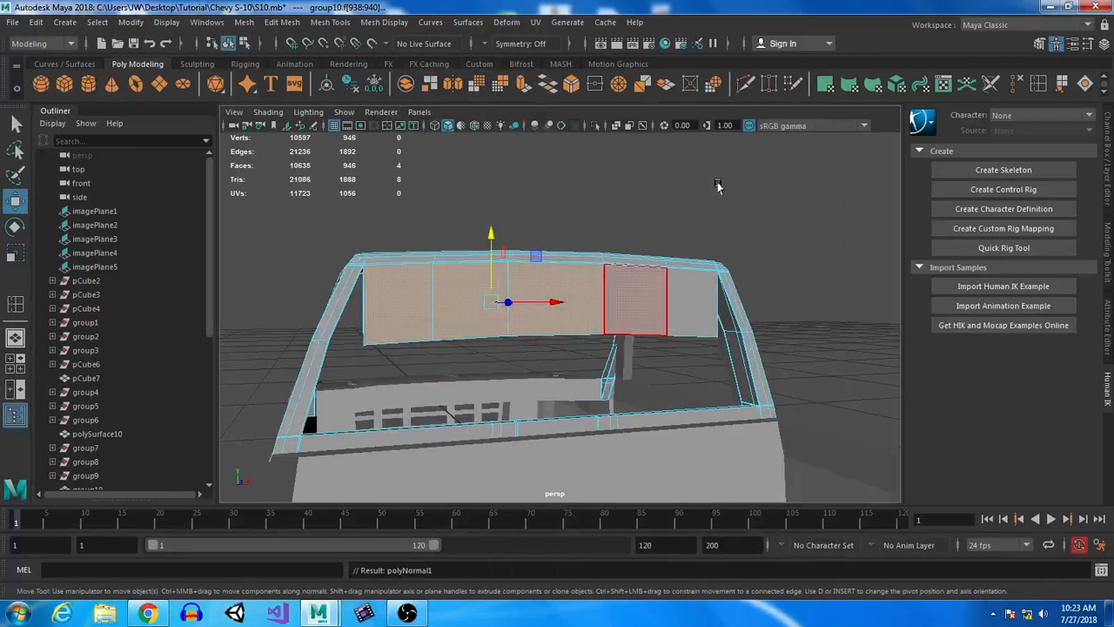
right_drag(667, 212, 667, 251)
click(682, 296)
shift+click(398, 301)
shift+double_click(392, 308)
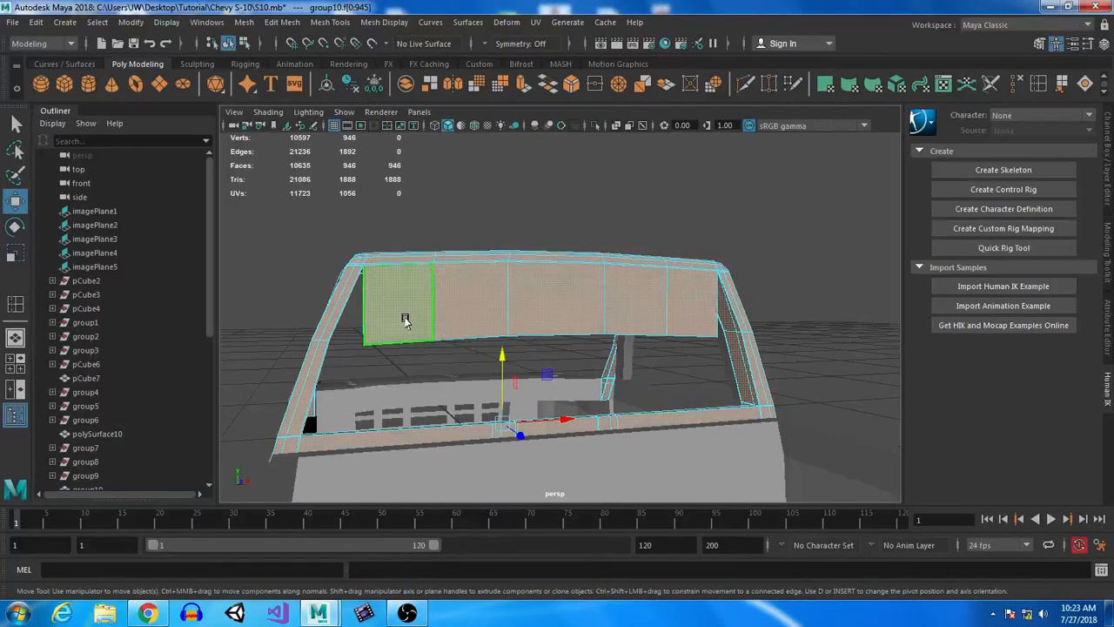
- Select all extruded rear window faces, including the thin ones at both ends, and extract them from the cab body
click(405, 320)
shift+double_click(699, 321)
alt+drag(410, 415, 575, 418)
scroll(444, 377, up, 4)
scroll(510, 381, up, 3)
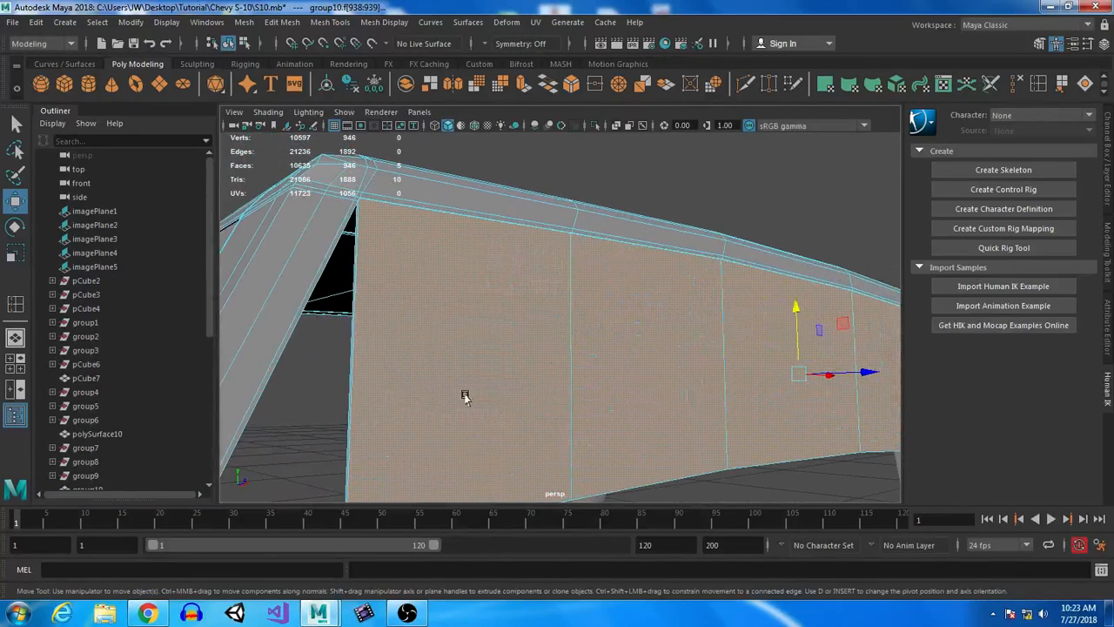
shift+click(350, 376)
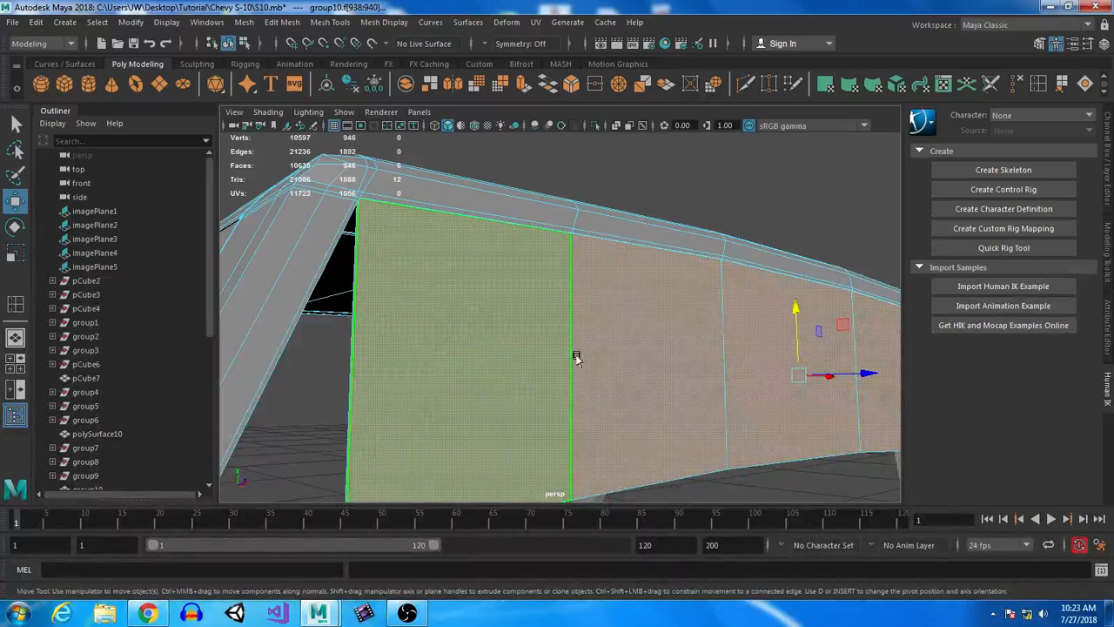
alt+middle_drag(871, 378, 633, 375)
alt+drag(633, 375, 712, 408)
alt+middle_drag(871, 426, 493, 378)
alt+drag(492, 378, 574, 400)
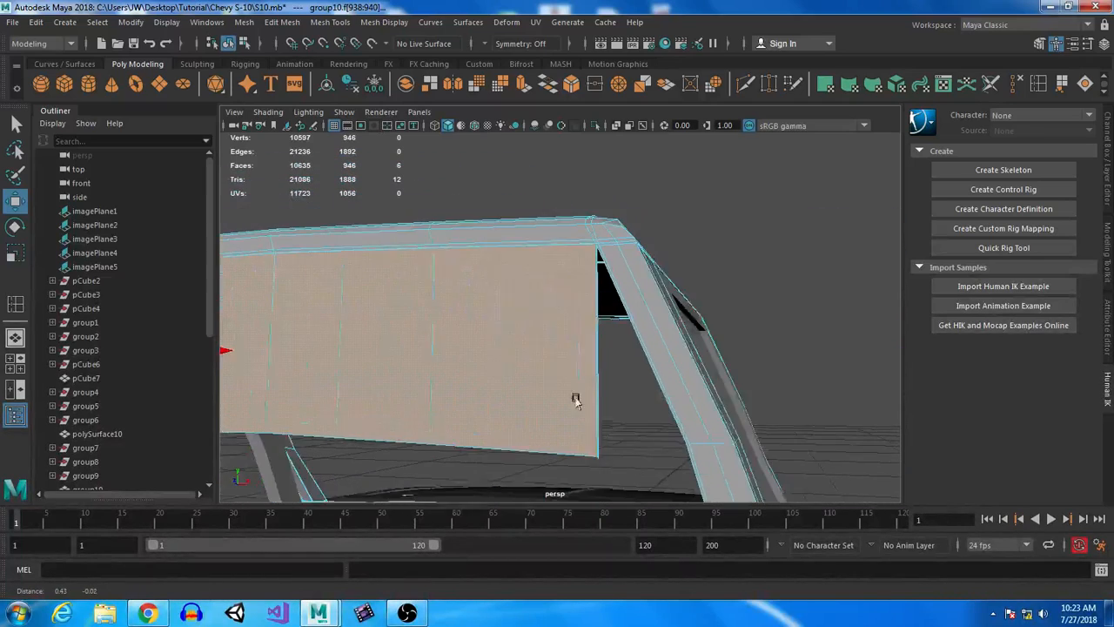
scroll(544, 394, up, 3)
alt+right_drag(544, 394, 641, 396)
shift+click(662, 389)
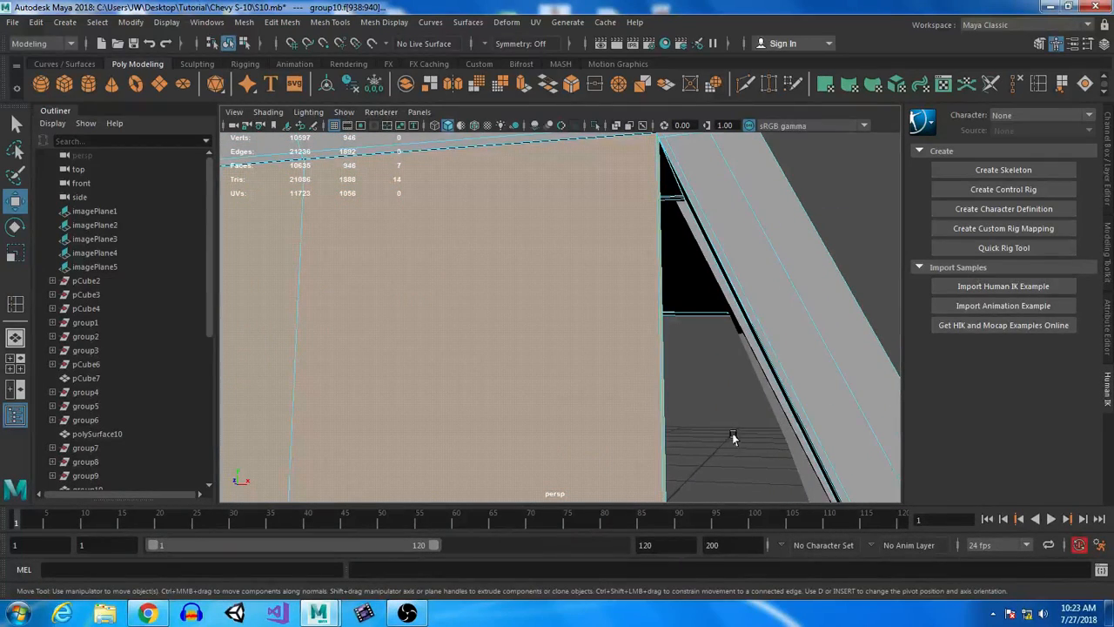
alt+right_drag(733, 435, 559, 350)
alt+drag(558, 350, 488, 349)
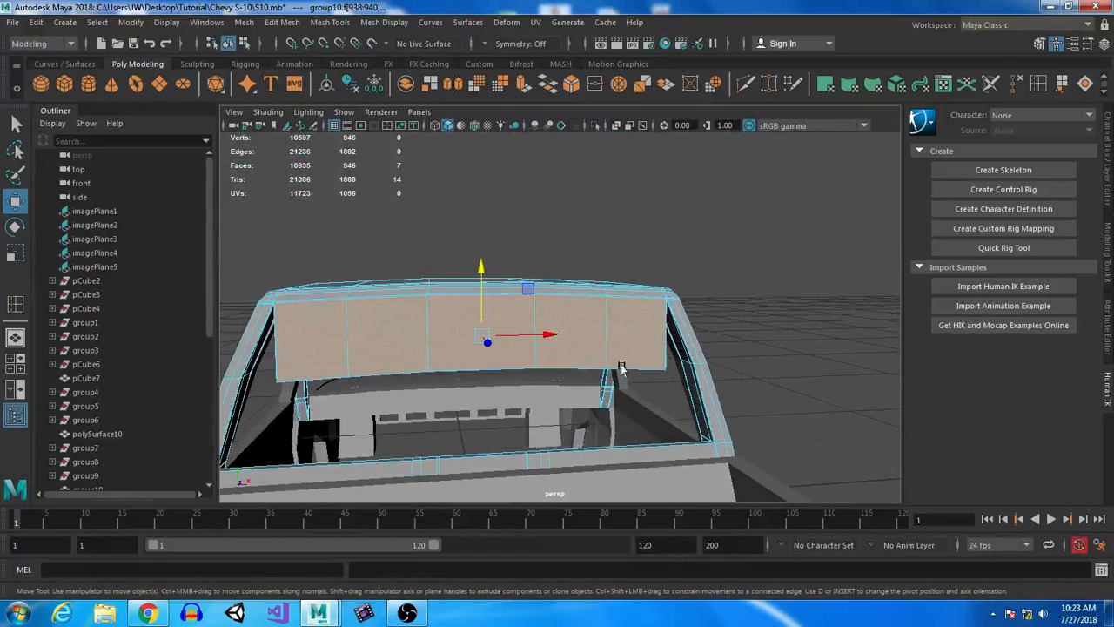
click(430, 84)
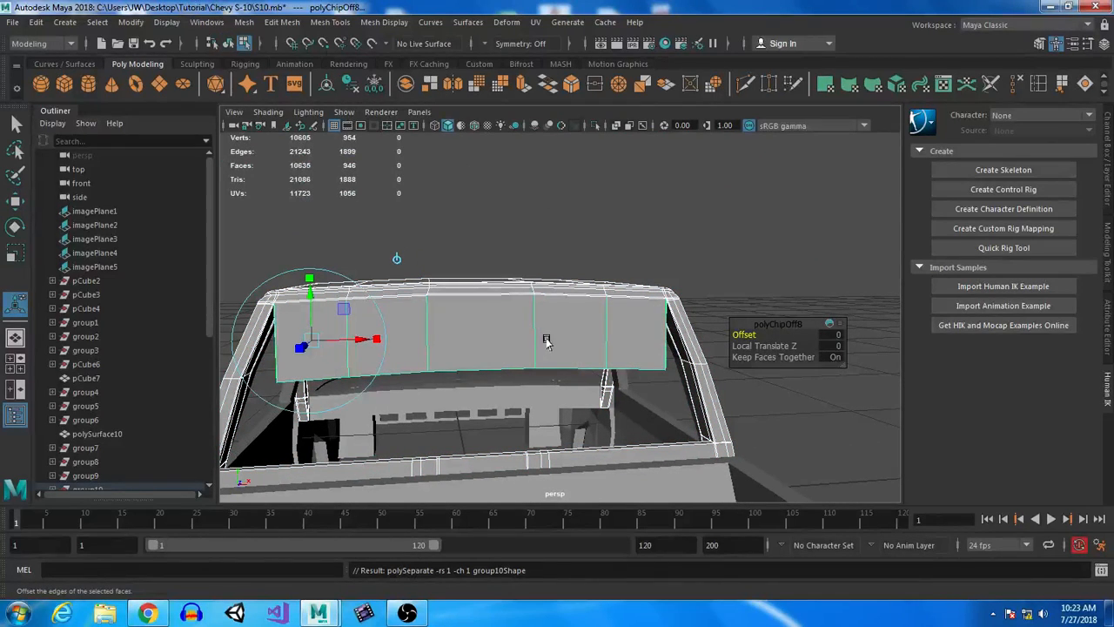
- Try to delete the two thin end faces of the extracted rear window strip, and undo the deletion
alt+drag(584, 377, 563, 331)
right_drag(559, 212, 559, 250)
ctrl+click(620, 330)
ctrl+click(562, 319)
ctrl+click(484, 312)
ctrl+click(389, 318)
ctrl+click(331, 333)
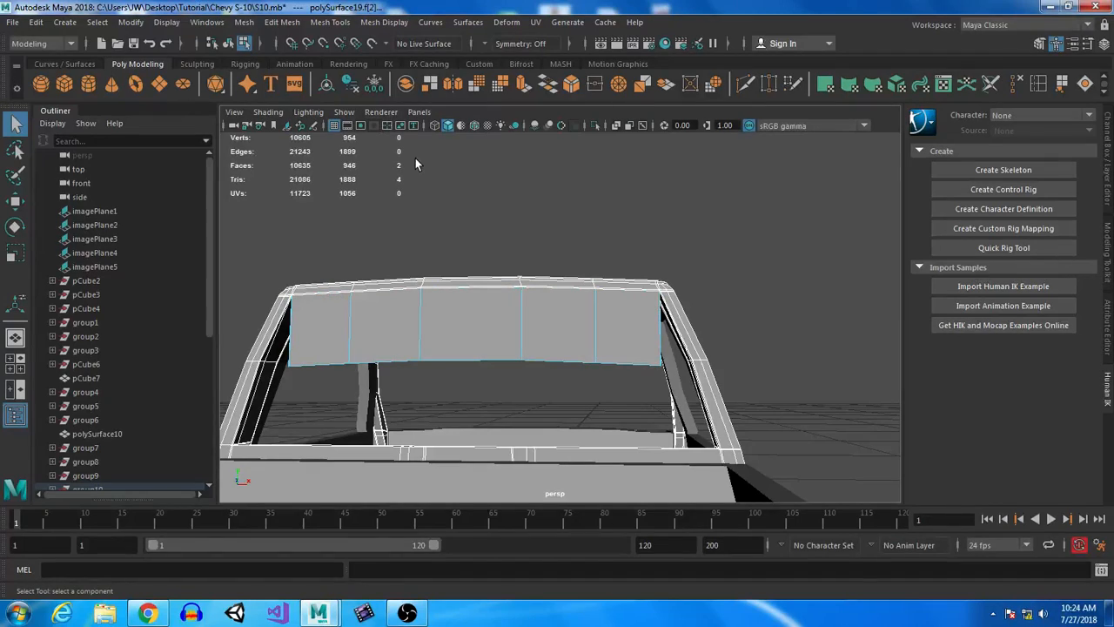
key(ctrl+h)
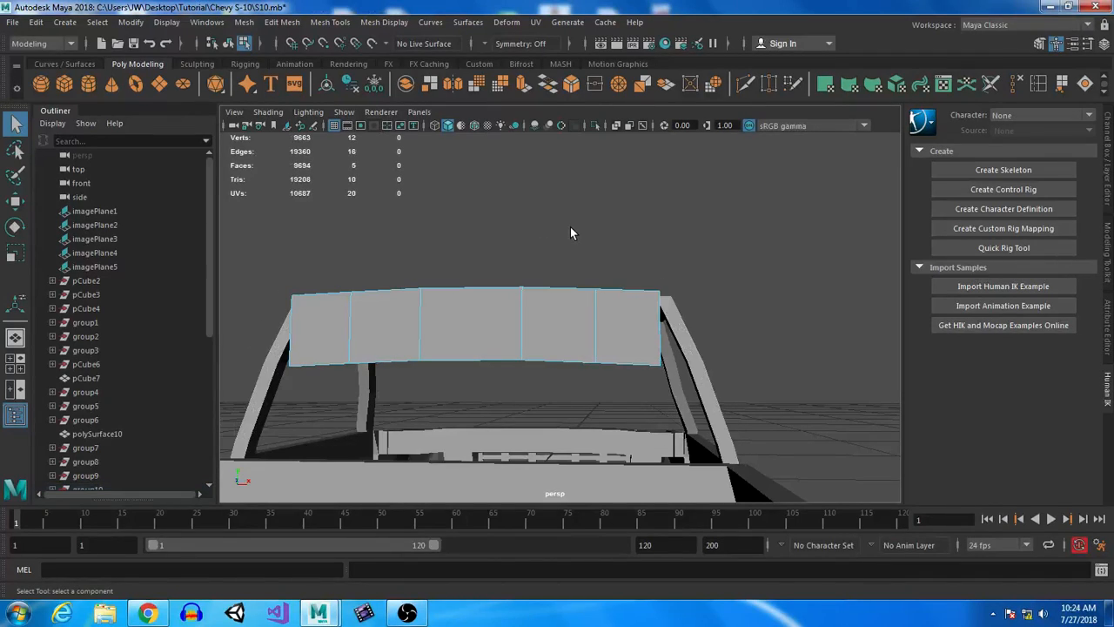
key(ctrl+z)
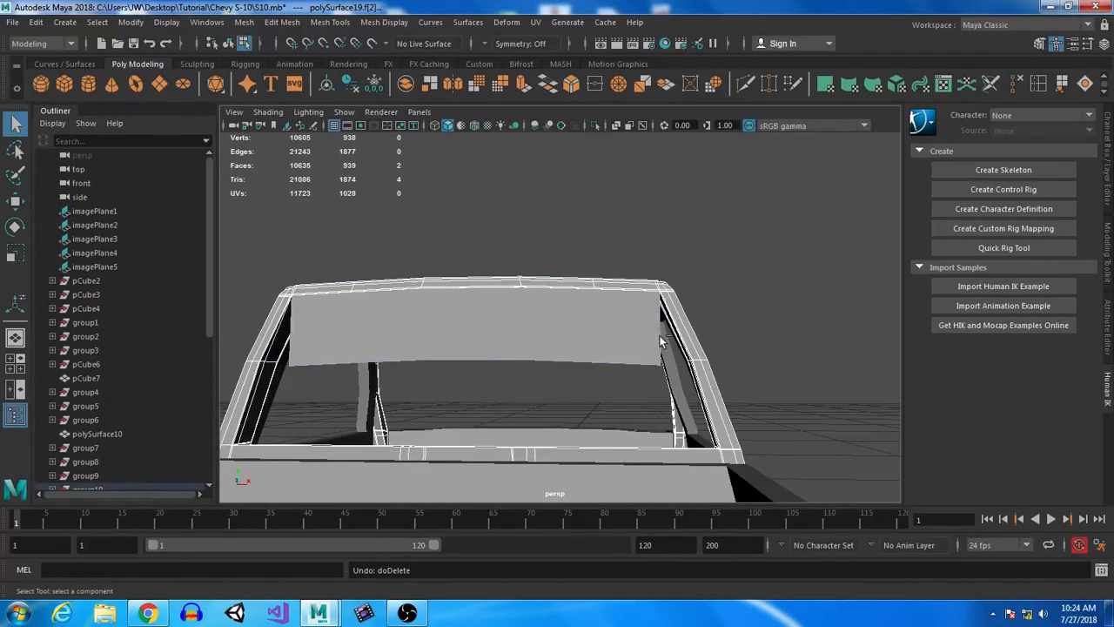
- Isolate the two thin end faces of the rear window strip in the face selection and delete them
alt+drag(745, 426, 722, 444)
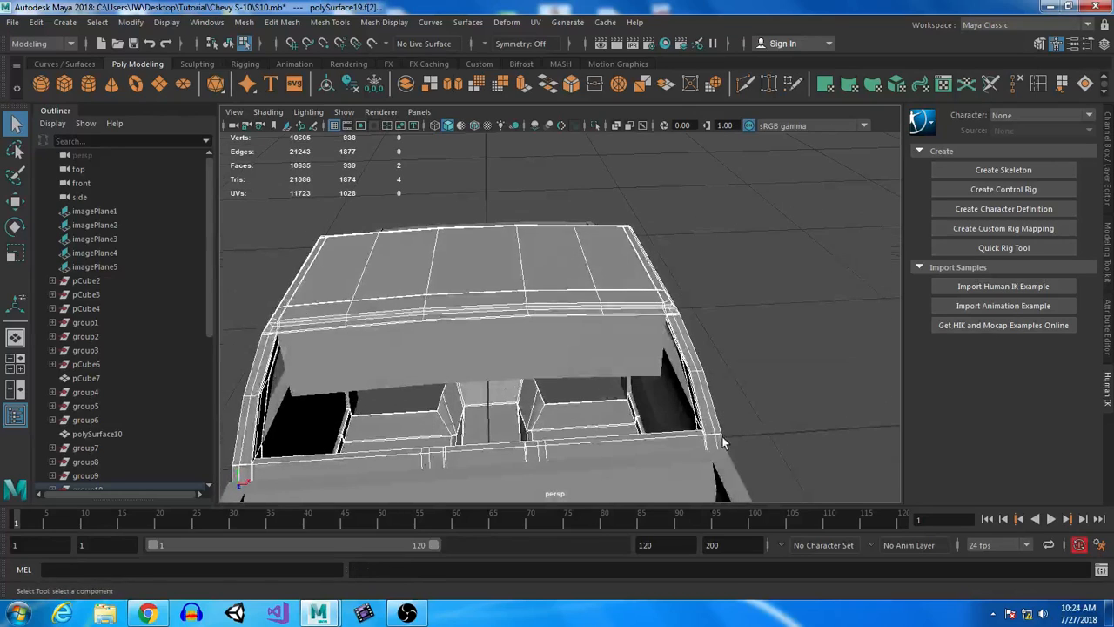
right_drag(620, 323, 688, 188)
right_drag(601, 216, 602, 251)
alt+drag(597, 326, 610, 374)
scroll(617, 346, up, 5)
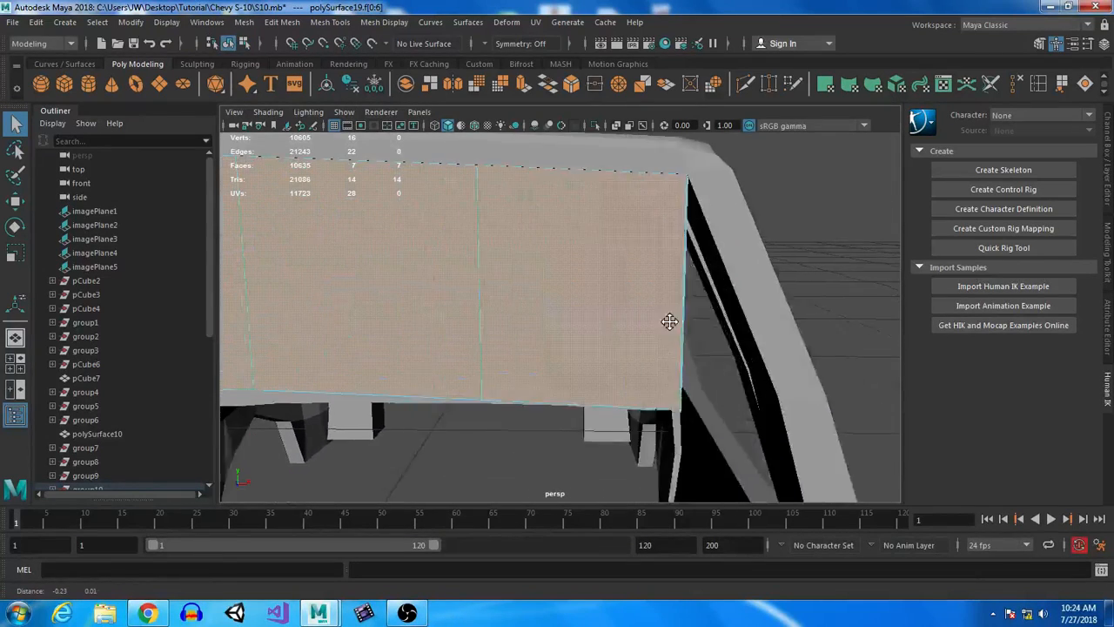
alt+middle_drag(669, 322, 775, 315)
scroll(671, 314, down, 4)
ctrl+click(629, 312)
ctrl+click(522, 286)
ctrl+click(347, 258)
alt+middle_drag(343, 257, 535, 261)
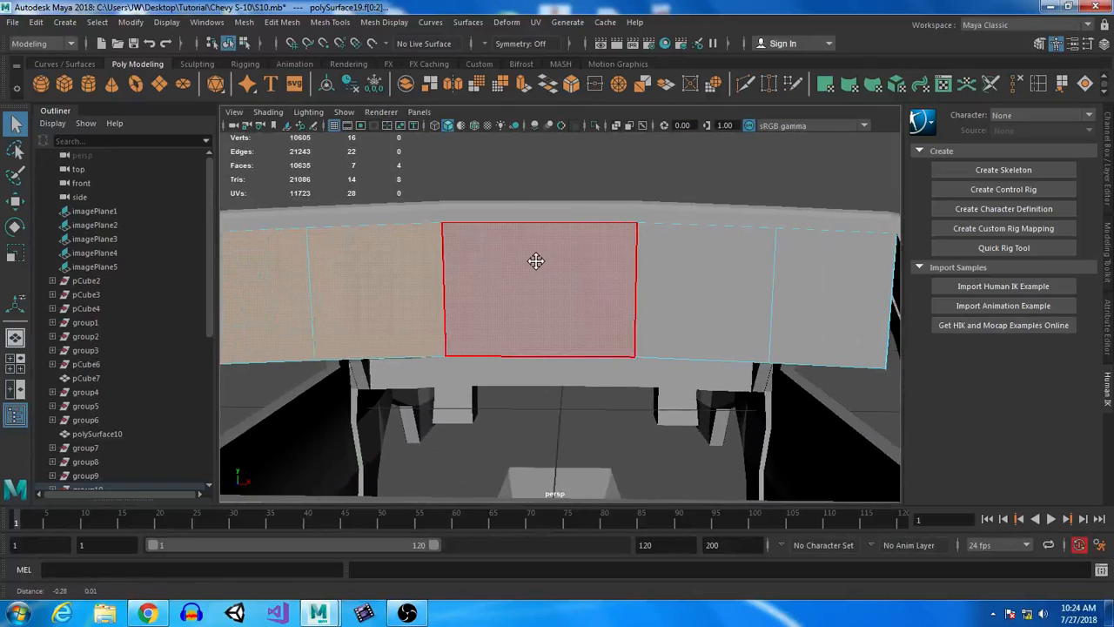
alt+drag(535, 261, 568, 276)
ctrl+click(567, 276)
ctrl+click(423, 279)
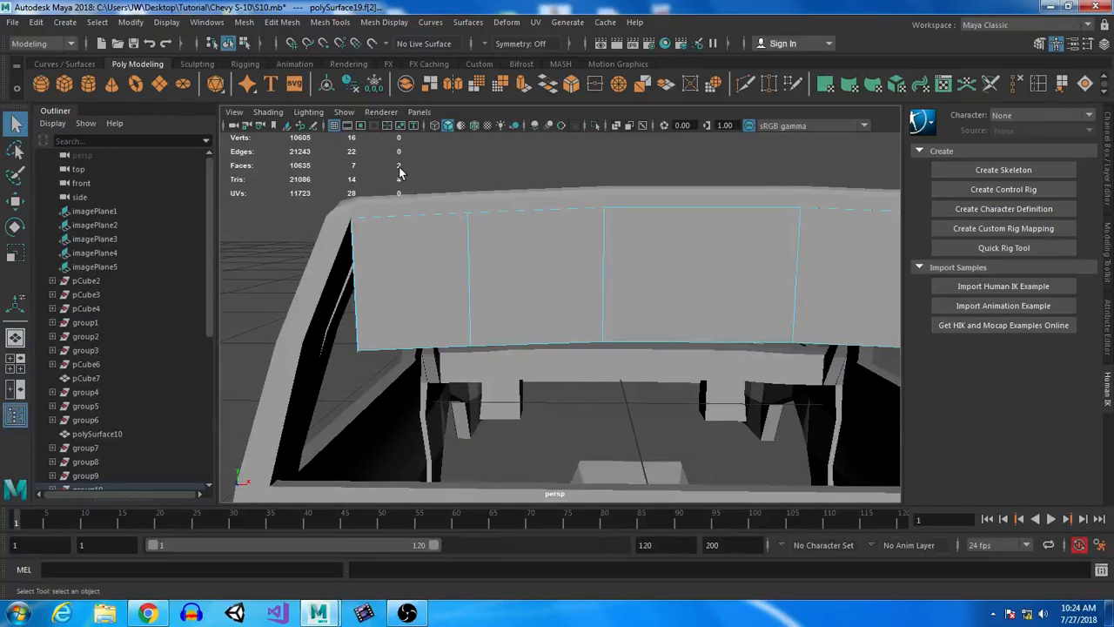
key(Delete)
- Scale the end vertices on both sides of the rear window strip slightly apart to widen it toward the pillars
alt+drag(533, 418, 452, 350)
right_click(452, 350)
click(383, 212)
drag(436, 404, 437, 404)
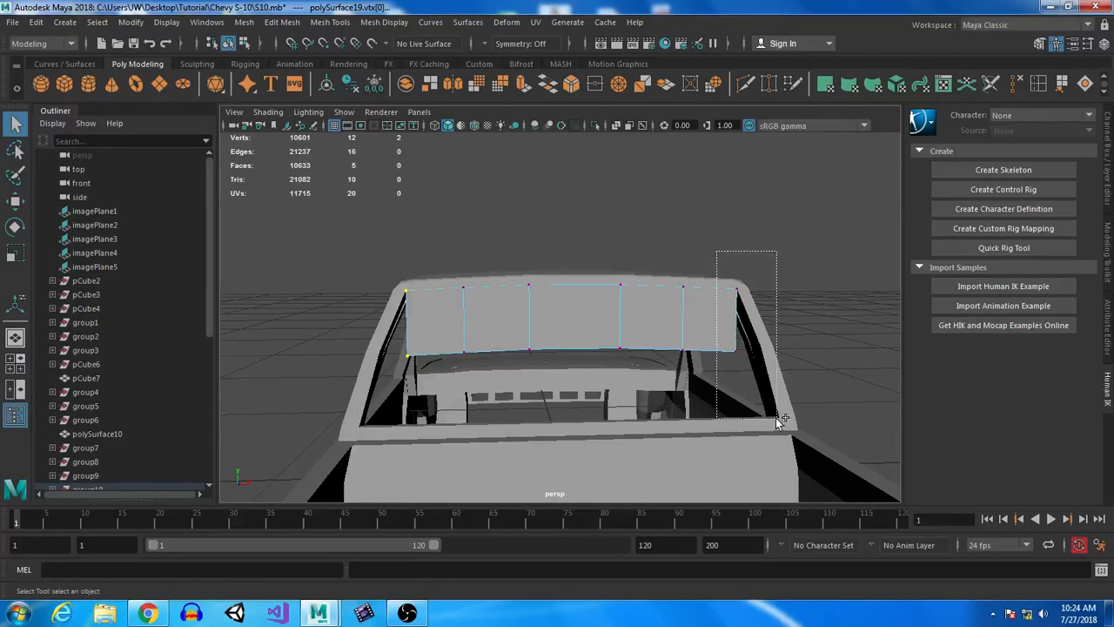
key(r)
drag(636, 318, 637, 318)
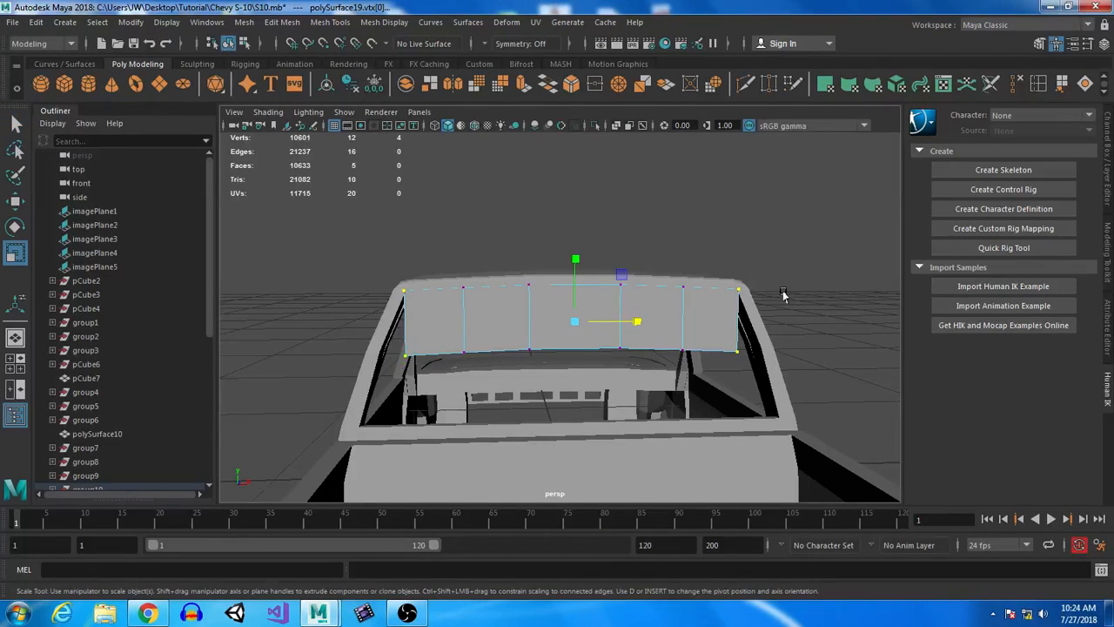
- Flatten the rear window strip's lower vertices into a level row and scale them about 1.15 times wider to meet the slanted pillars
alt+drag(790, 390, 754, 385)
drag(348, 320, 905, 374)
click(571, 287)
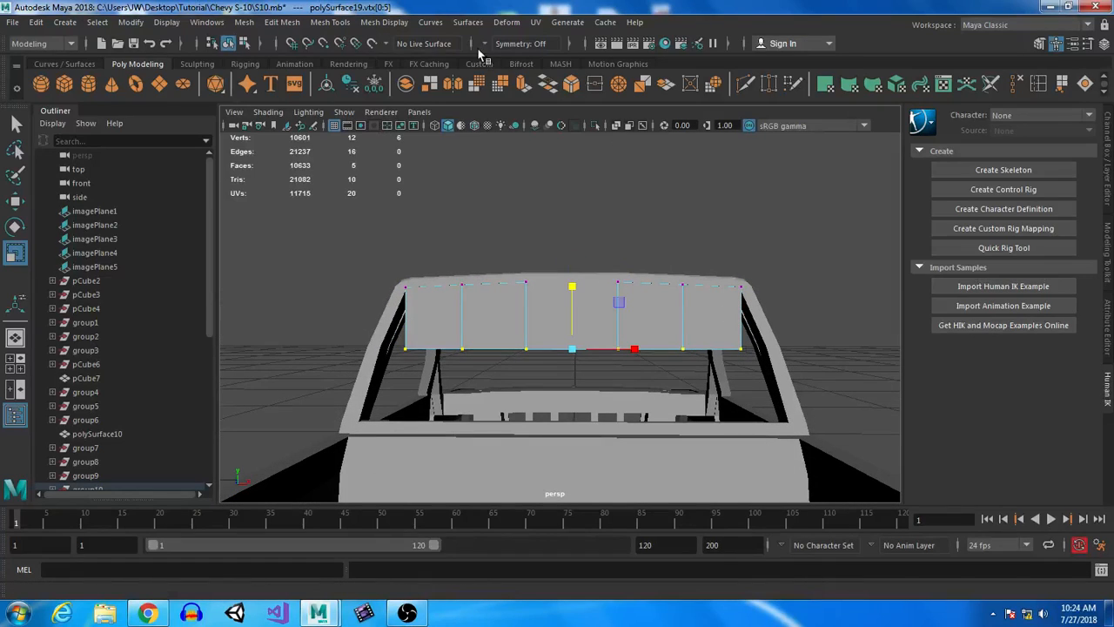
drag(640, 349, 649, 349)
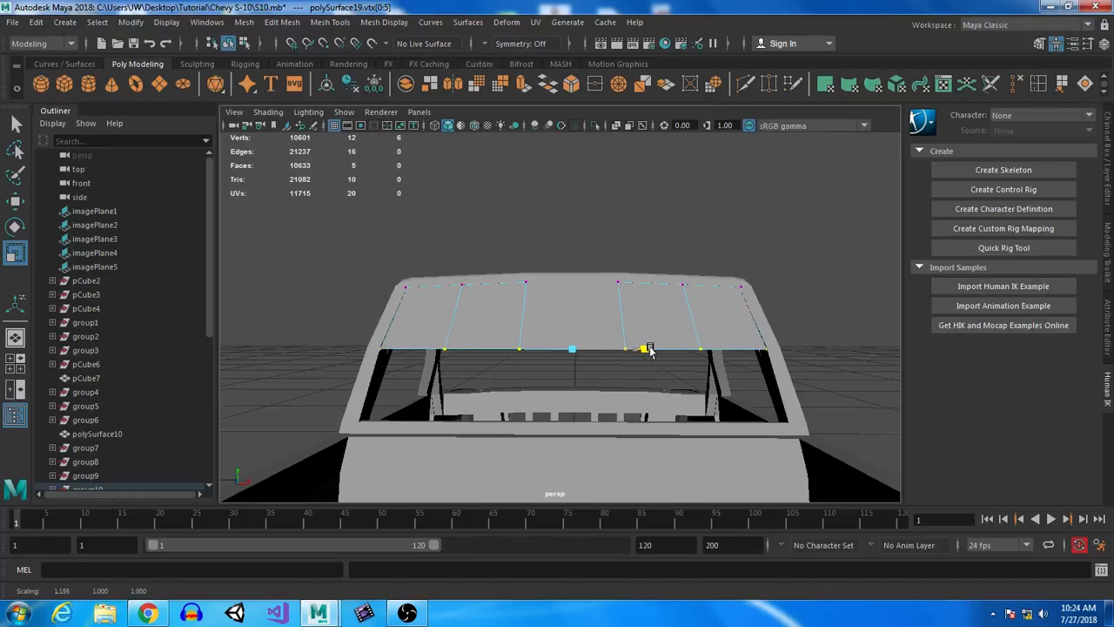
click(476, 127)
mouse_move(505, 286)
alt+mouse_down()
mouse_move(557, 256)
mouse_move(503, 271)
alt+mouse_up()
key(w)
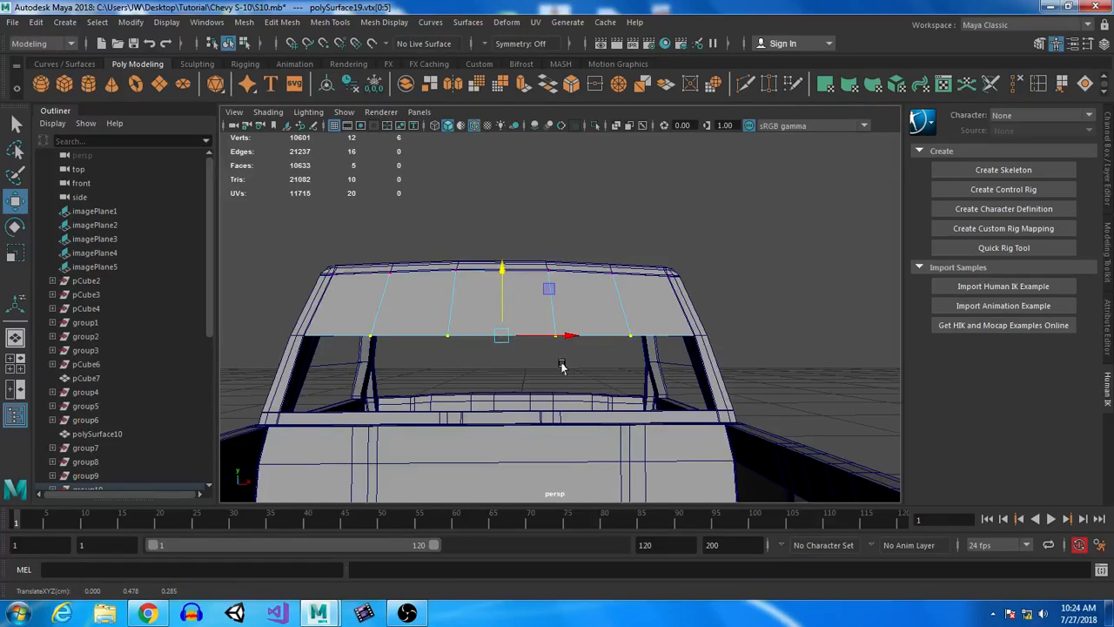
- Extrude the strip's five bottom edges down to the window sill and scale them about 1.1 times wider to meet the pillars
right_drag(450, 214, 450, 180)
click(340, 335)
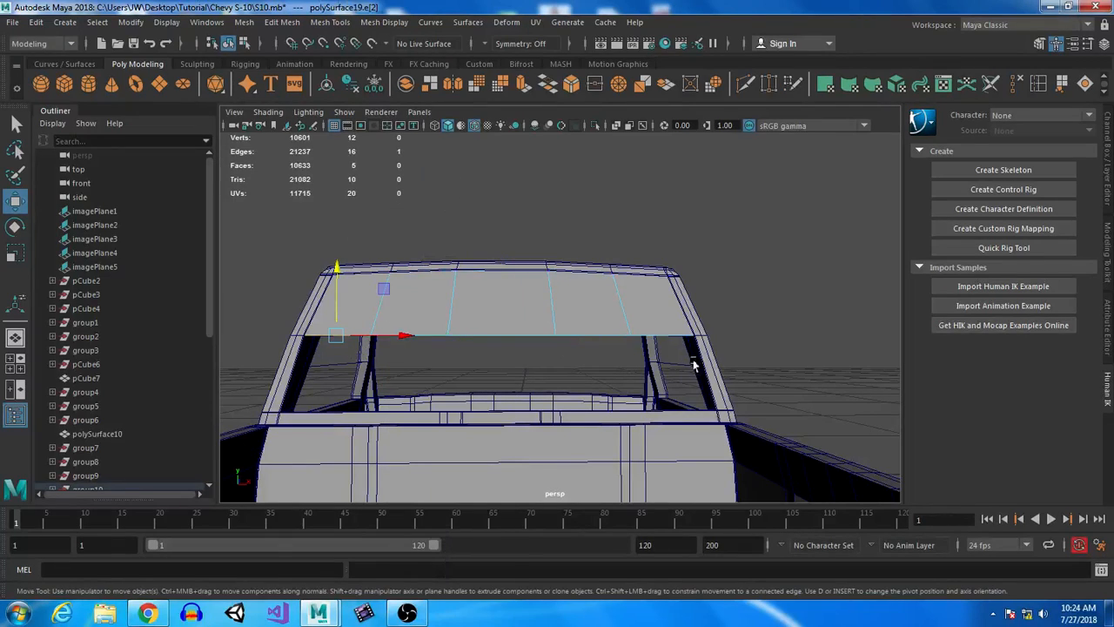
shift+double_click(649, 335)
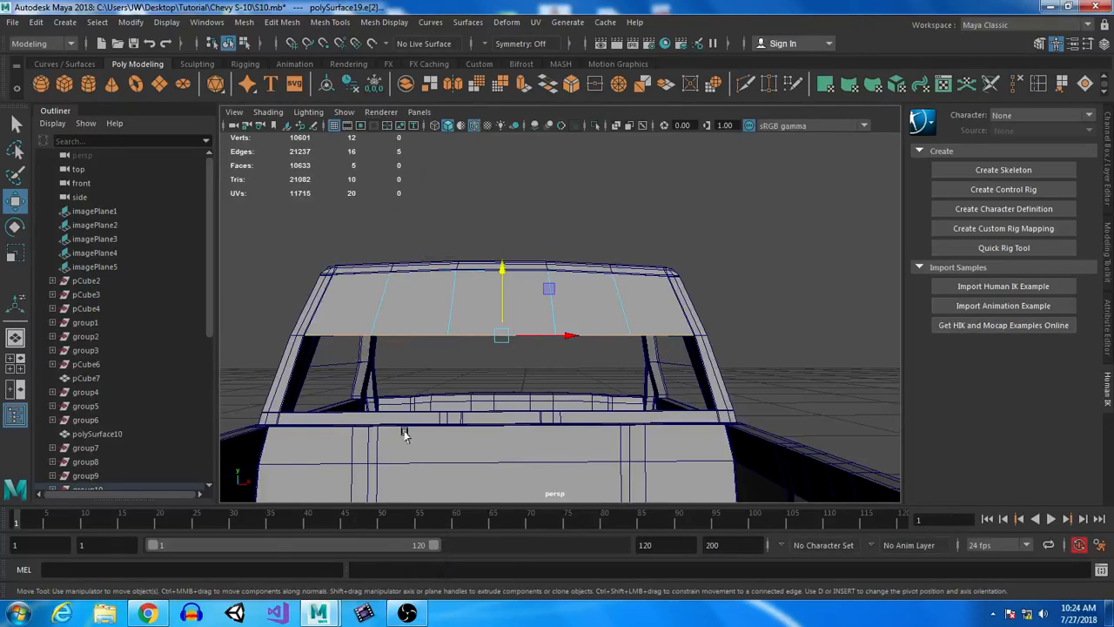
click(525, 84)
drag(501, 268, 504, 347)
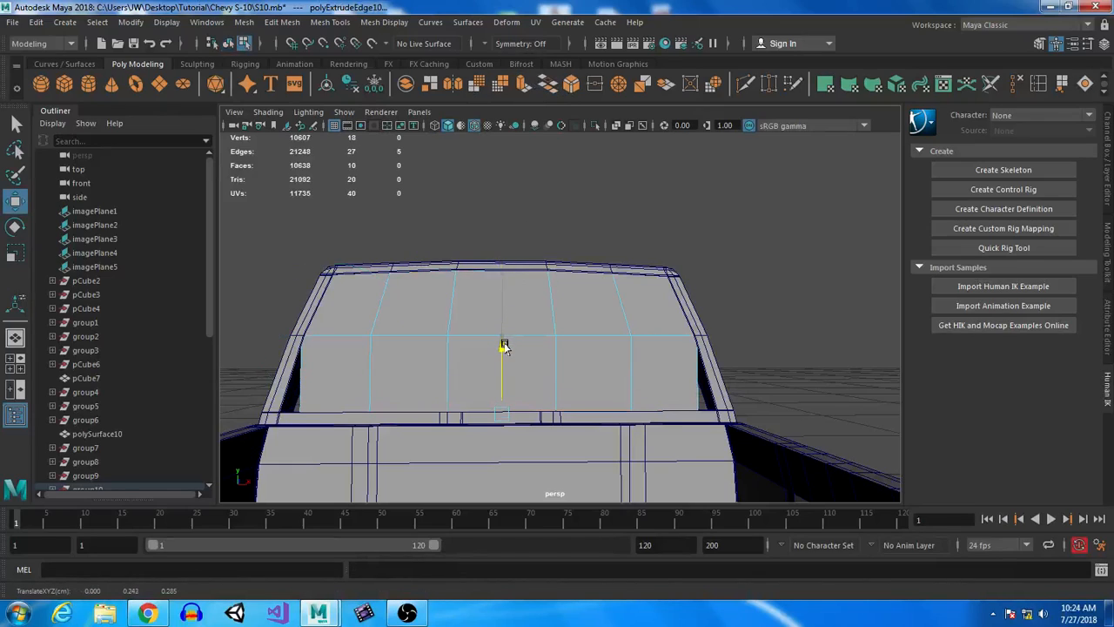
key(r)
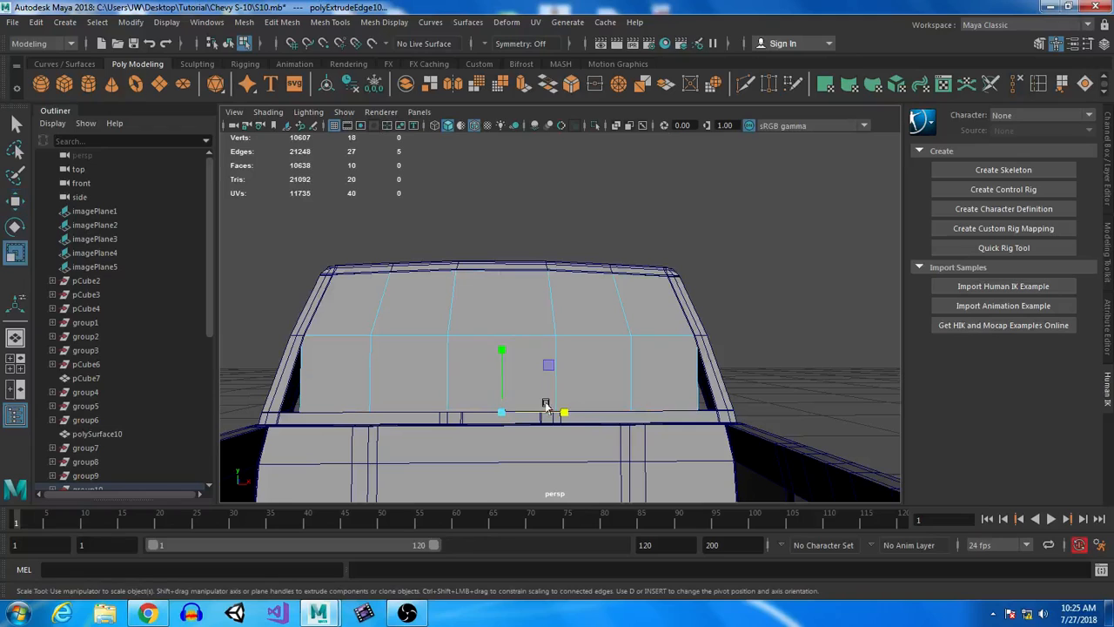
drag(565, 413, 570, 411)
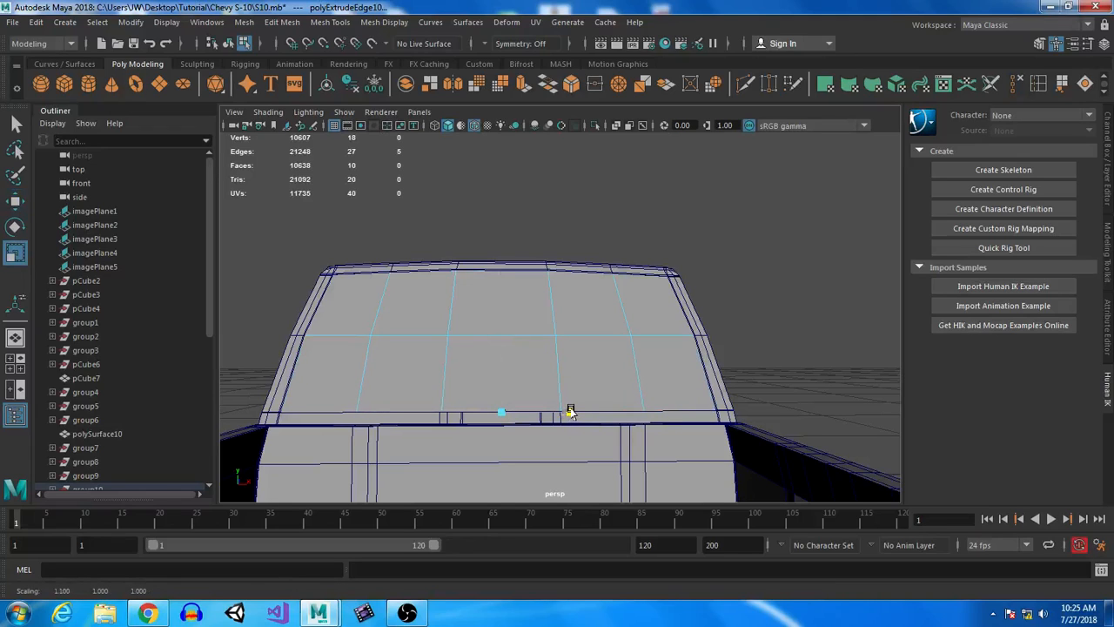
- Select all faces of the rear window pane and shift them slightly along the truck's length to seat the pane in the opening
mouse_move(574, 315)
alt+mouse_down()
mouse_move(562, 314)
mouse_move(601, 311)
mouse_move(580, 311)
alt+mouse_up()
right_click(582, 264)
click(581, 263)
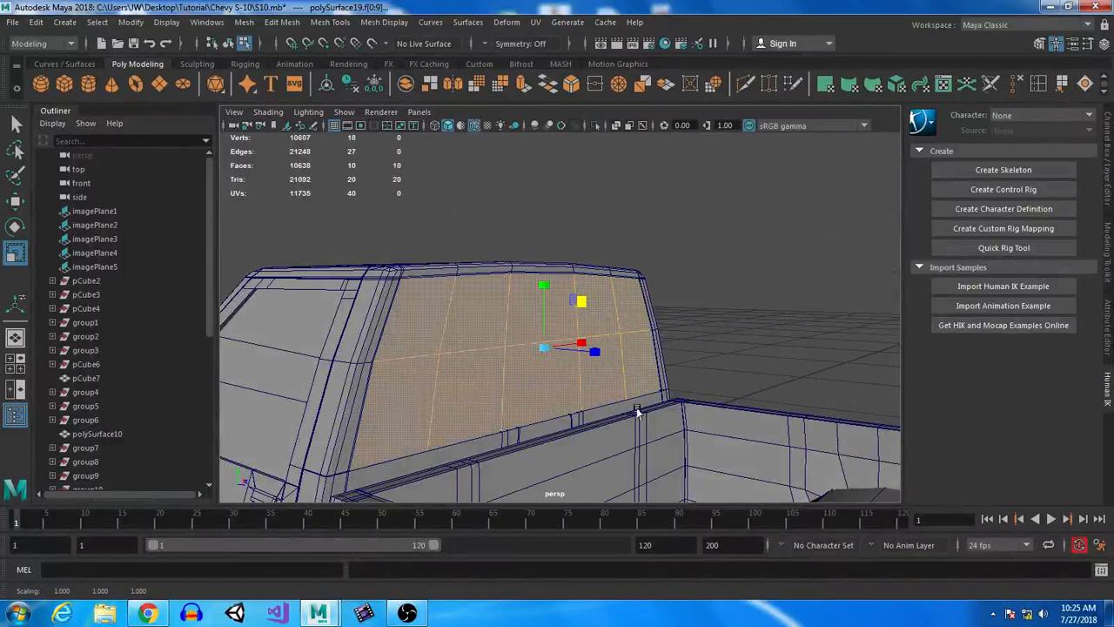
key(w)
drag(595, 356, 596, 355)
alt+drag(714, 461, 741, 475)
scroll(662, 453, up, 5)
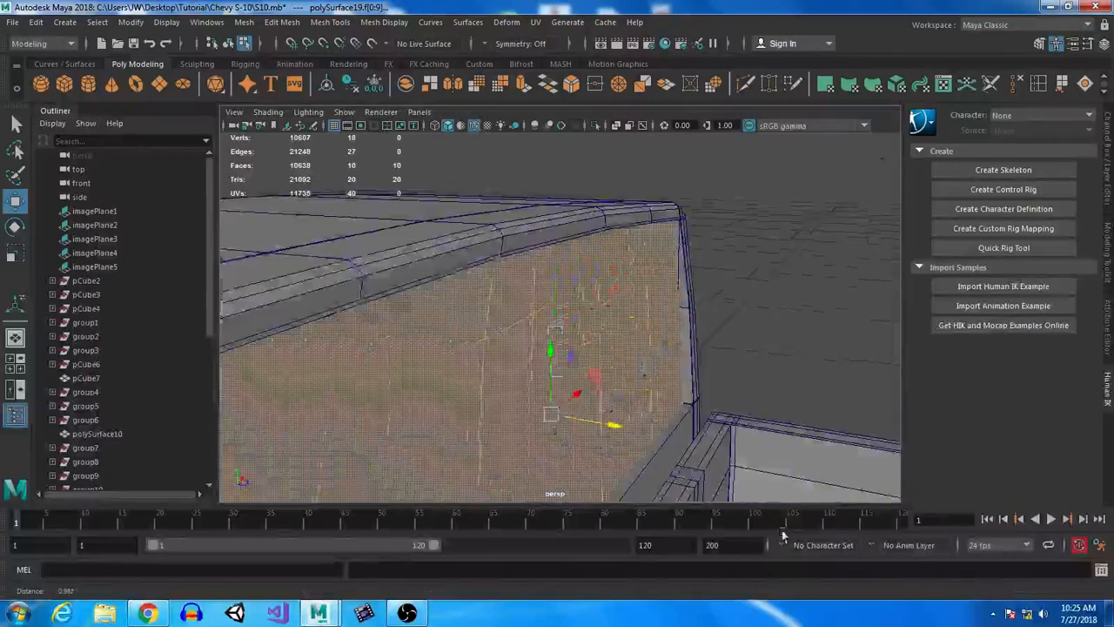
alt+drag(654, 415, 505, 368)
- Return to object selection and show the rear window pane and cab body with smooth mesh preview
right_drag(527, 211, 597, 191)
alt+drag(562, 324, 510, 231)
click(519, 334)
key(3)
click(452, 206)
alt+drag(450, 351, 659, 348)
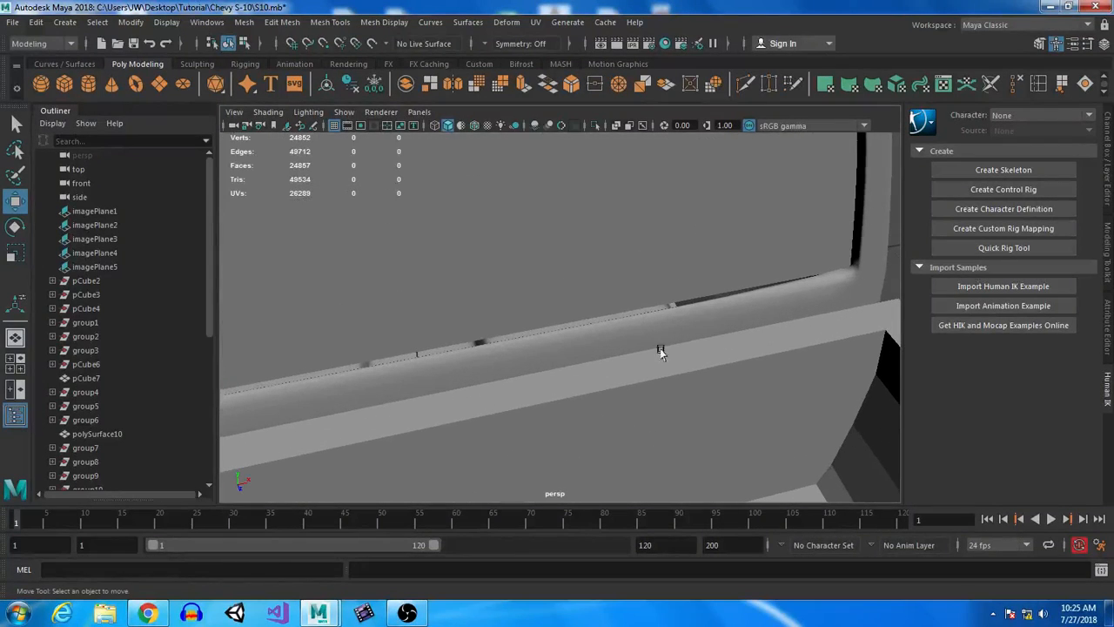
- Assign the rear window pane to a new display layer and hide that layer
click(642, 318)
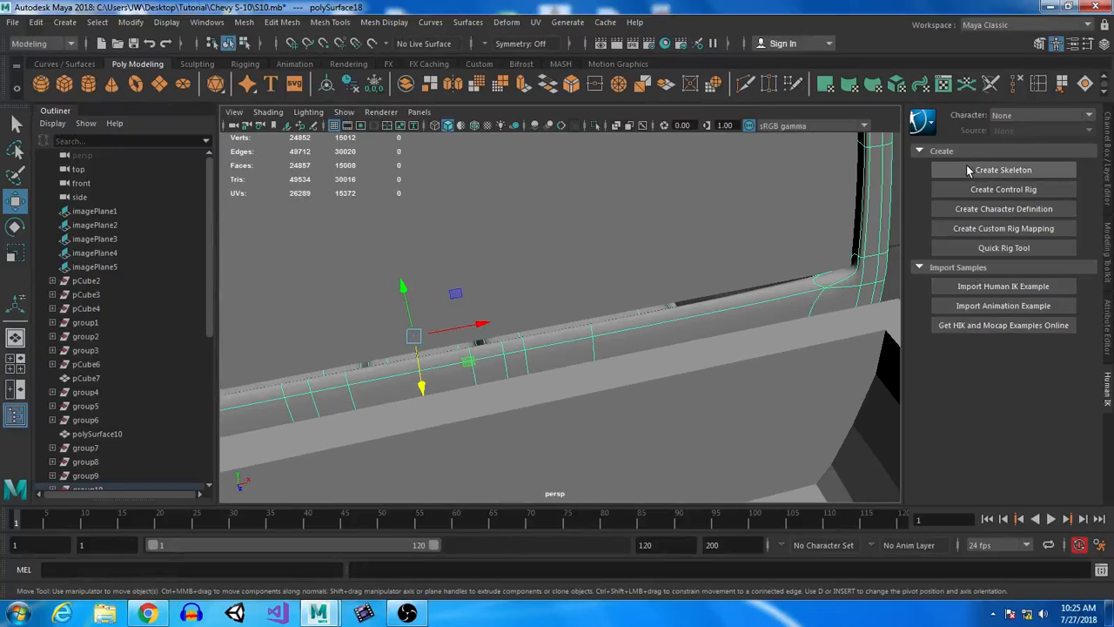
click(758, 225)
click(1109, 159)
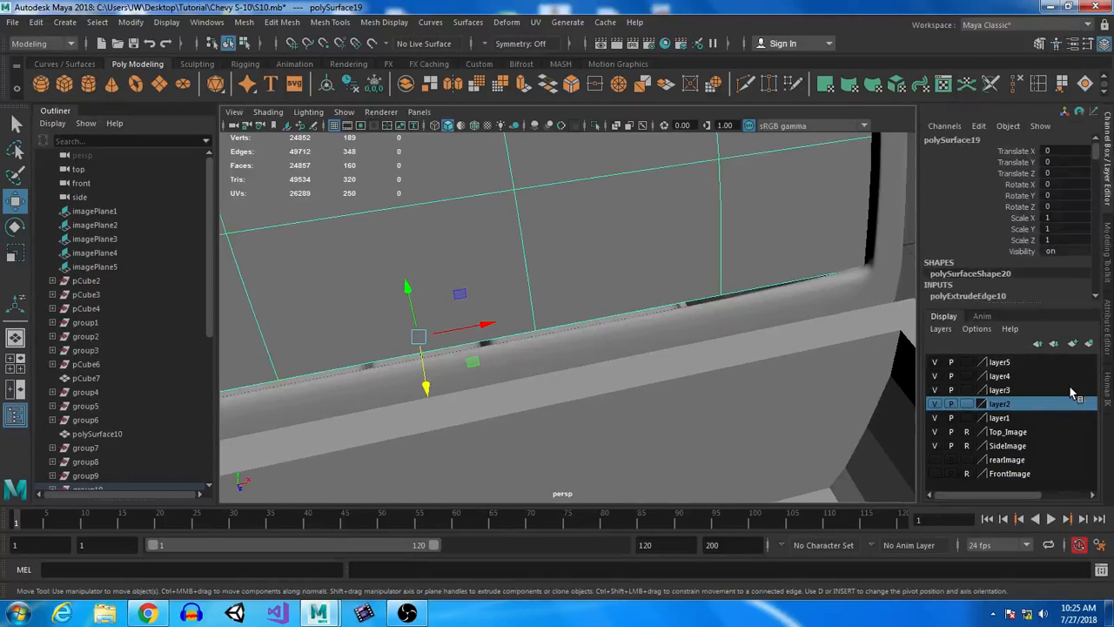
click(1088, 343)
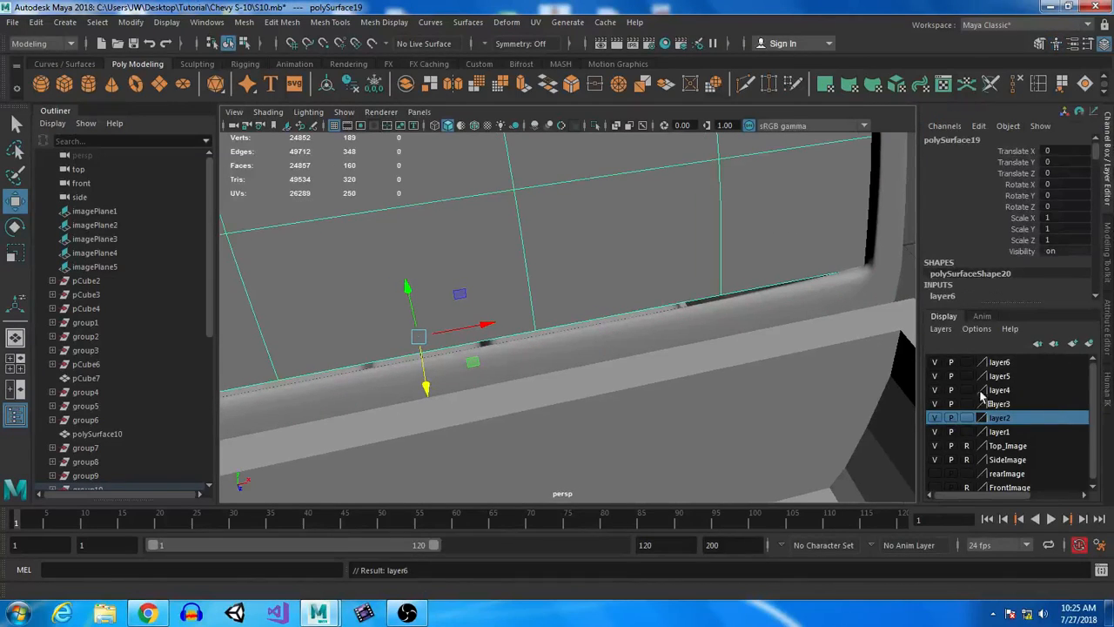
click(934, 362)
- Turn off the cab body's smooth preview and Multi-Cut a supporting edge along the first part of the rear sill's inner edge
click(849, 291)
key(1)
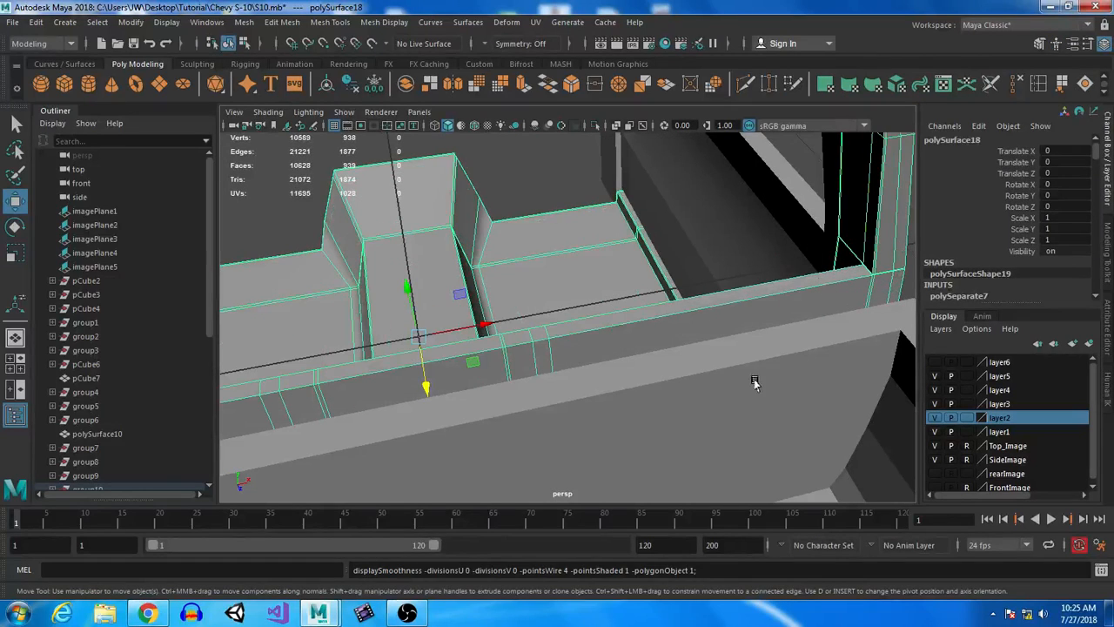
alt+drag(762, 265, 716, 254)
alt+right_drag(715, 254, 648, 366)
alt+drag(648, 367, 658, 190)
click(746, 83)
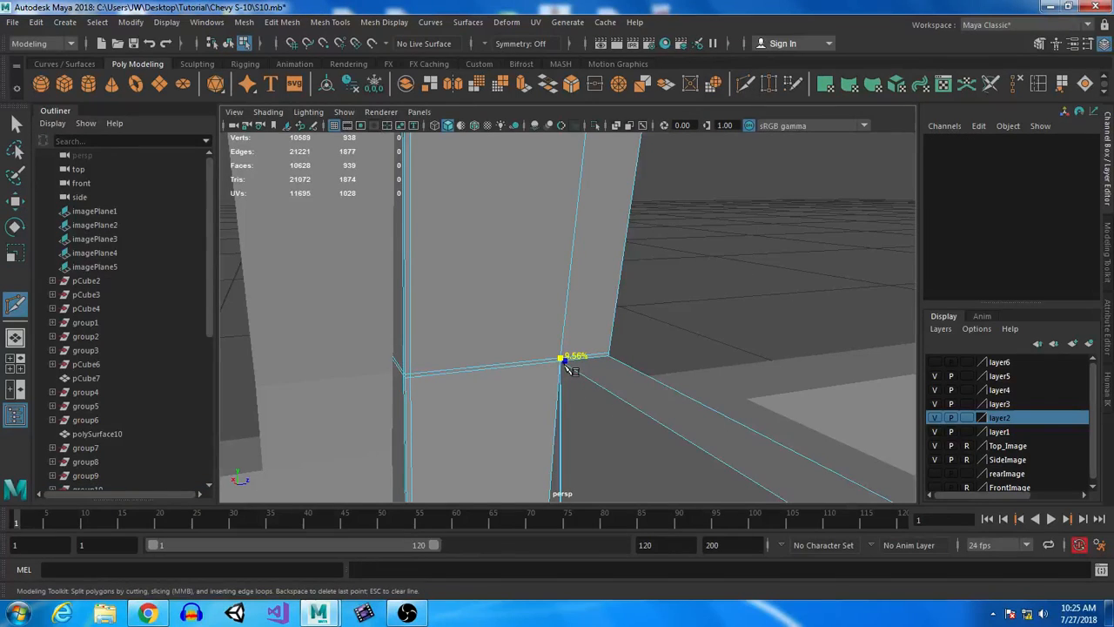
alt+right_drag(722, 446, 753, 328)
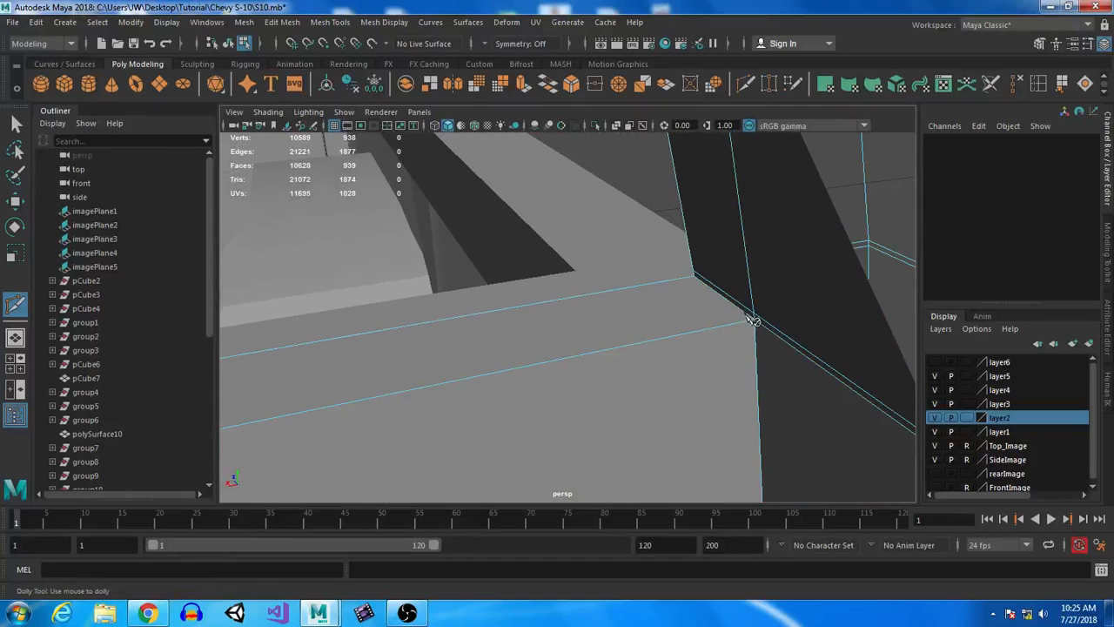
alt+right_drag(590, 350, 708, 345)
alt+middle_drag(709, 345, 763, 313)
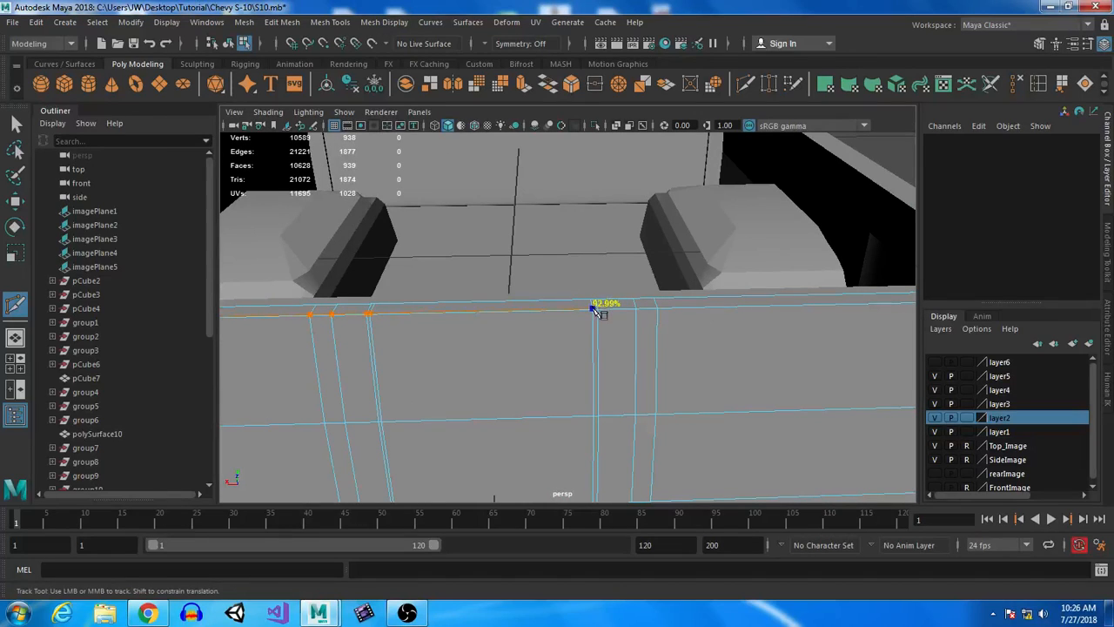
click(592, 310)
- Continue the supporting cut along the rest of the rear sill's inner edge as far as the opposite pillar corner
alt+drag(836, 339, 597, 315)
alt+right_drag(601, 316, 788, 280)
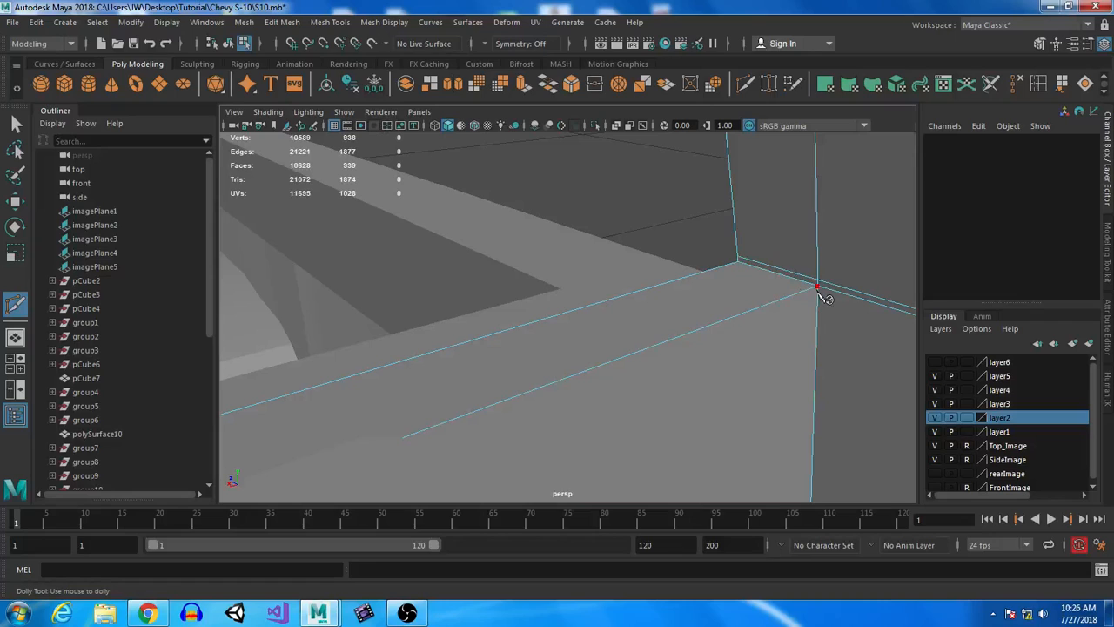
alt+right_drag(657, 401, 619, 369)
alt+middle_drag(619, 369, 761, 338)
alt+right_drag(760, 343, 751, 331)
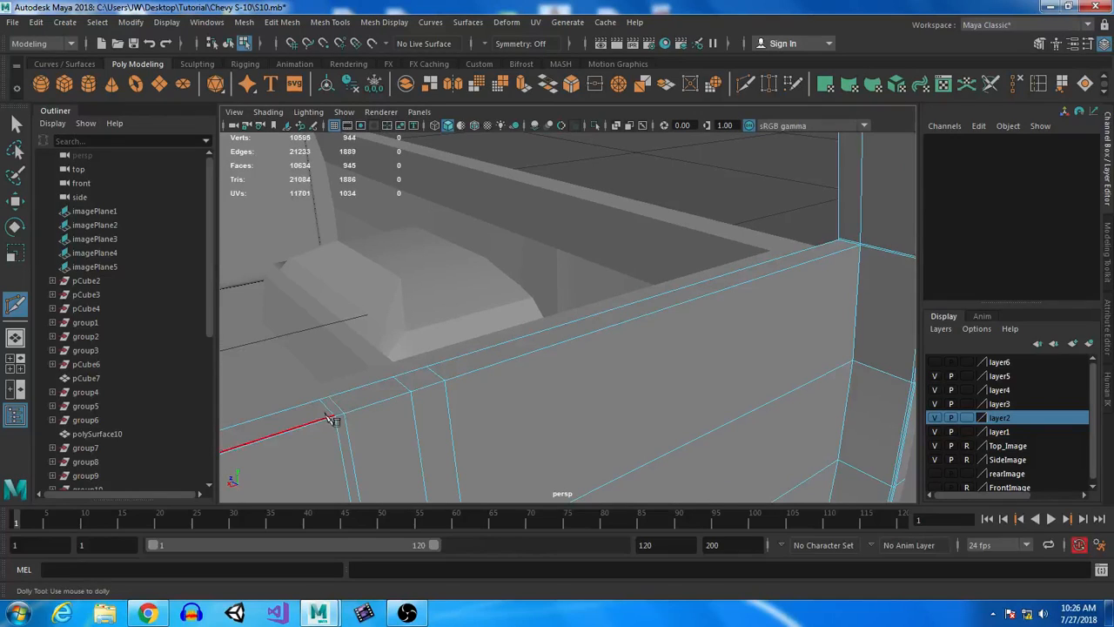
alt+middle_drag(396, 409, 494, 399)
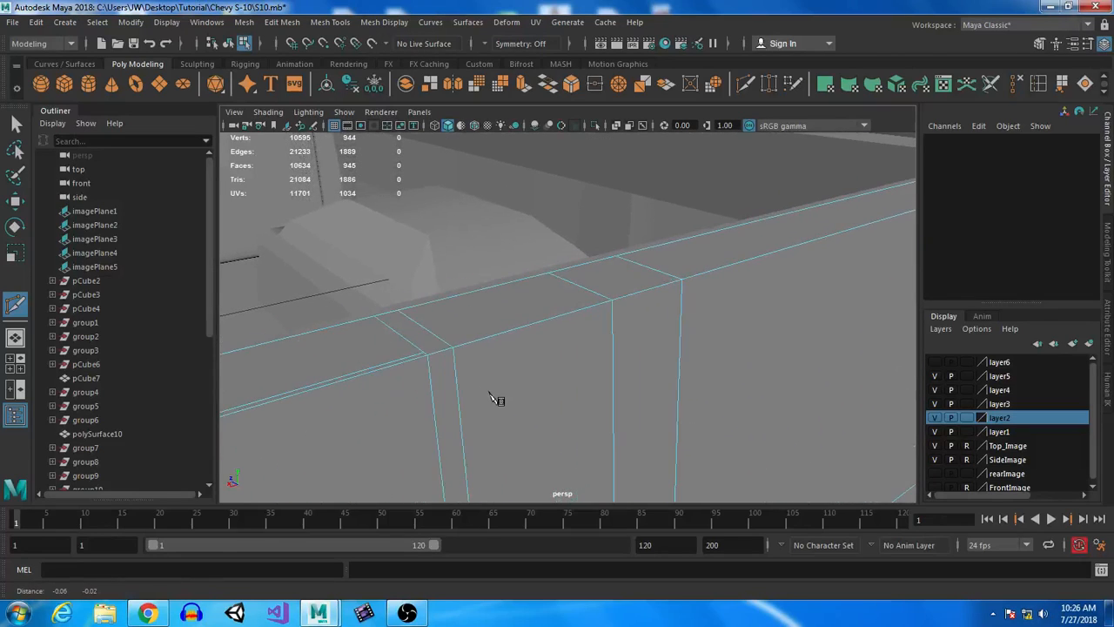
alt+drag(676, 348, 477, 425)
alt+right_drag(477, 425, 541, 400)
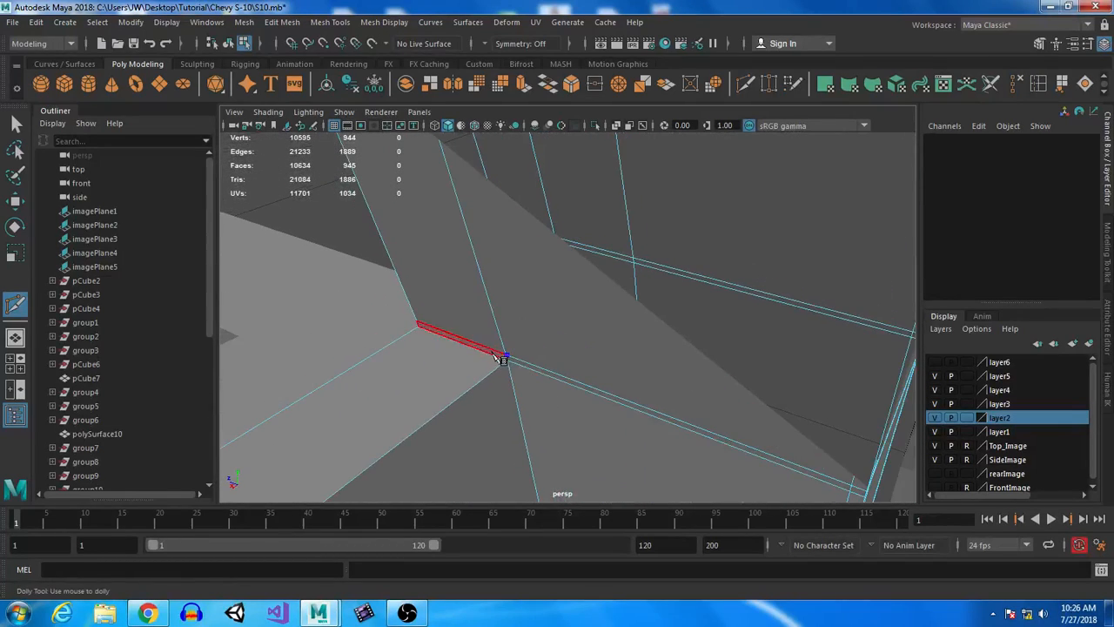
alt+drag(529, 419, 592, 294)
alt+middle_drag(592, 294, 534, 245)
alt+right_drag(534, 244, 470, 342)
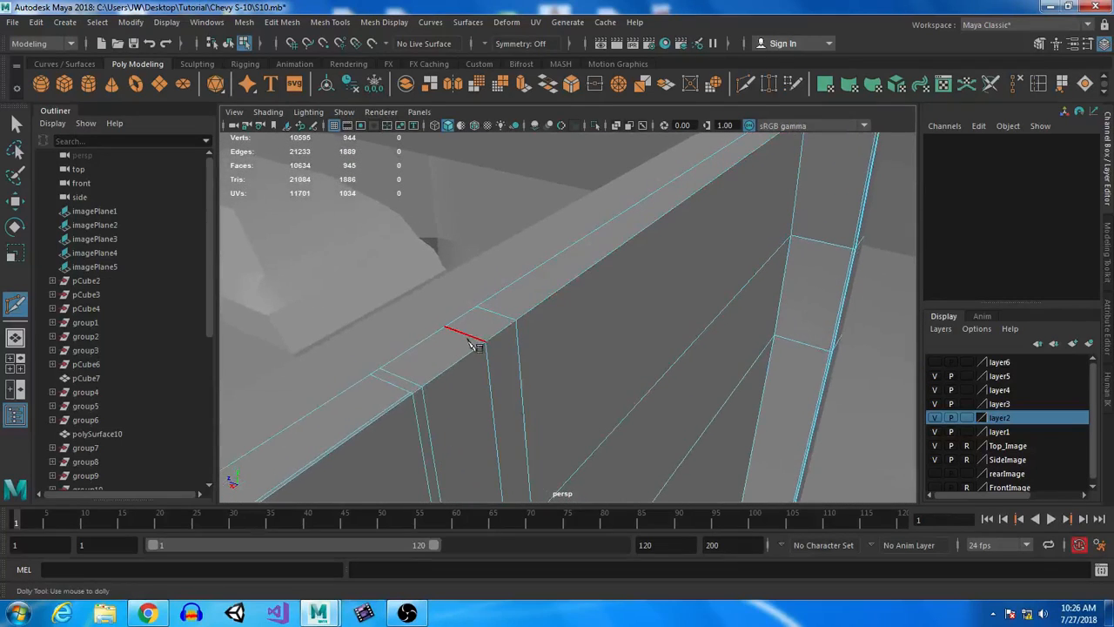
ctrl+click(409, 395)
click(516, 321)
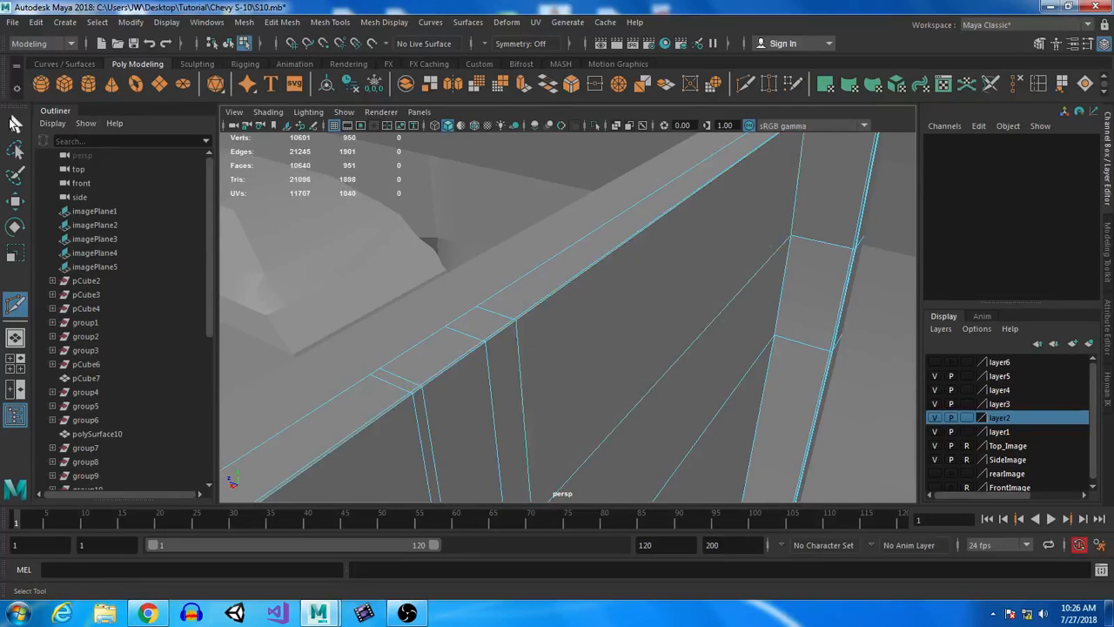
- Leave the Multi-Cut tool, examine the cab's rear sill and corner in smooth preview, and return to the unsmoothed display
click(15, 123)
key(2)
key(3)
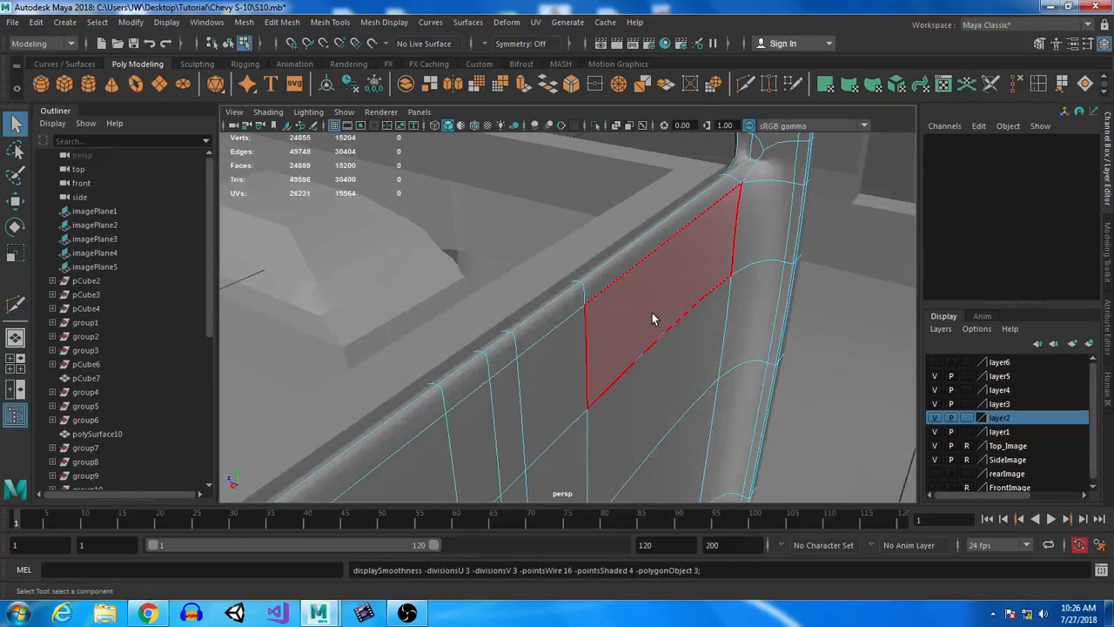
mouse_move(637, 318)
alt+mouse_down()
mouse_move(642, 343)
mouse_move(652, 323)
alt+mouse_up()
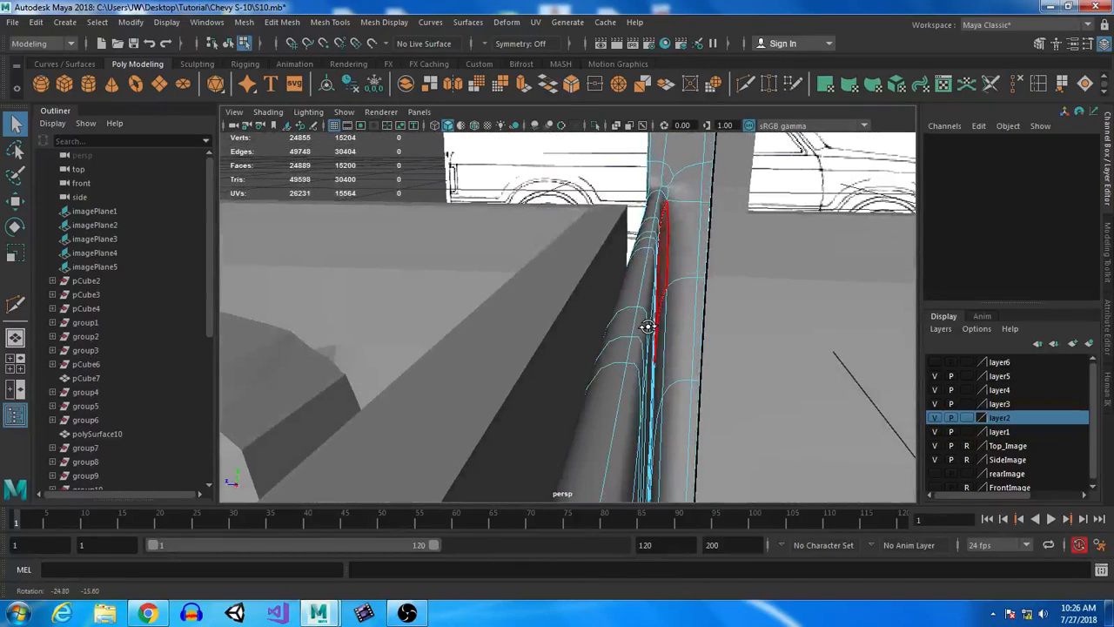
alt+drag(558, 372, 548, 262)
key(1)
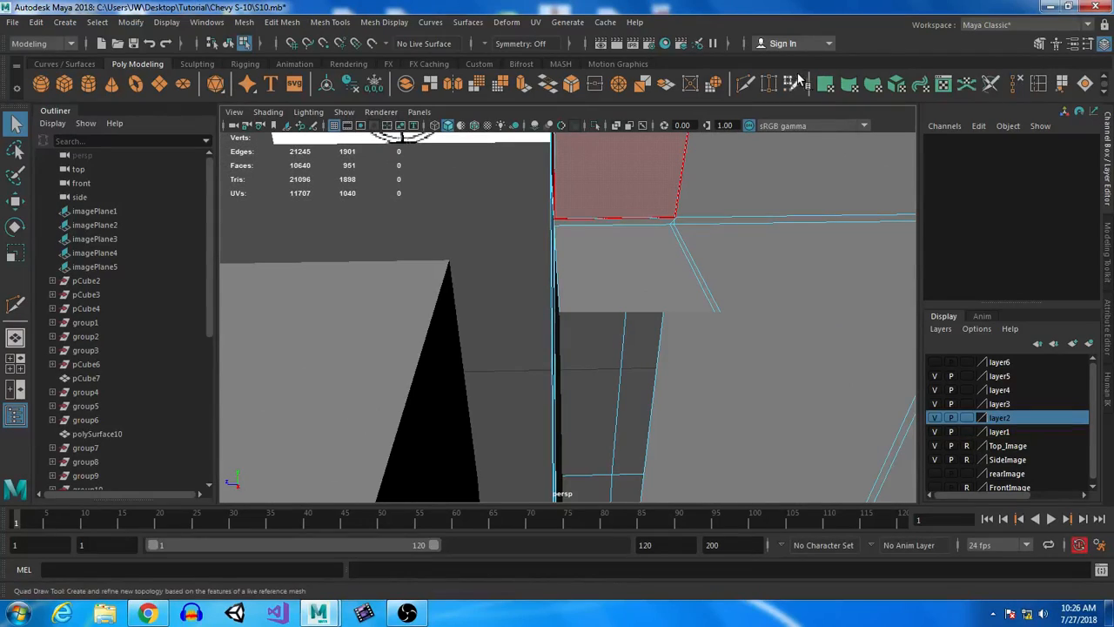
- Multi-Cut a supporting edge along the first part of the rear window sill's outer edge, starting at the pillar corner
click(746, 83)
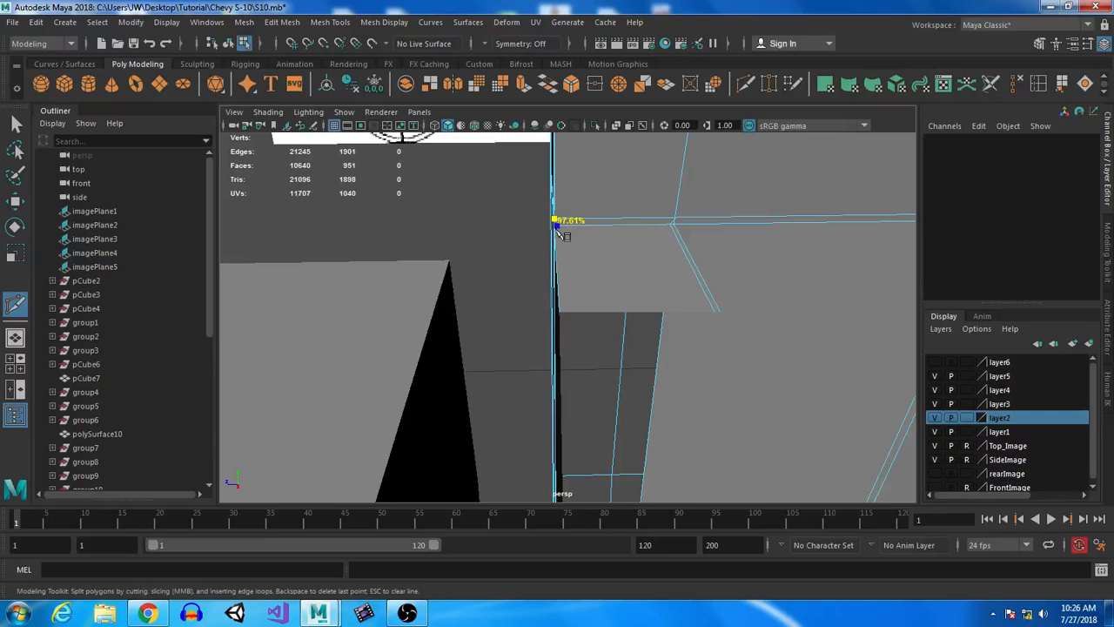
alt+drag(560, 237, 662, 316)
alt+middle_drag(661, 316, 620, 279)
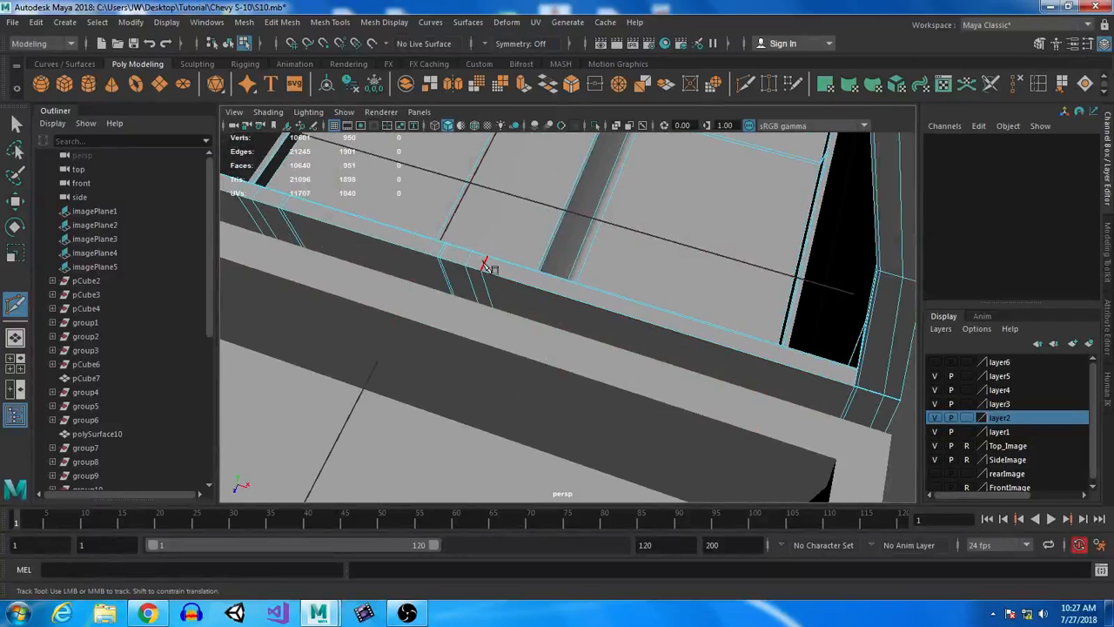
alt+drag(537, 293, 741, 356)
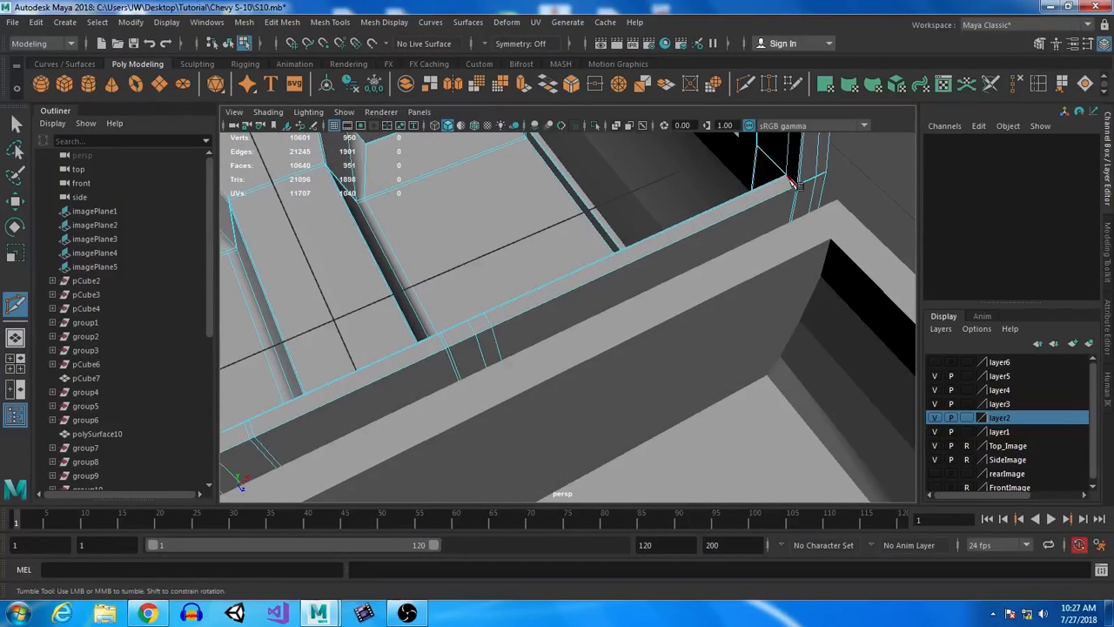
alt+middle_drag(794, 189, 633, 330)
alt+drag(631, 329, 696, 275)
alt+right_drag(696, 275, 775, 200)
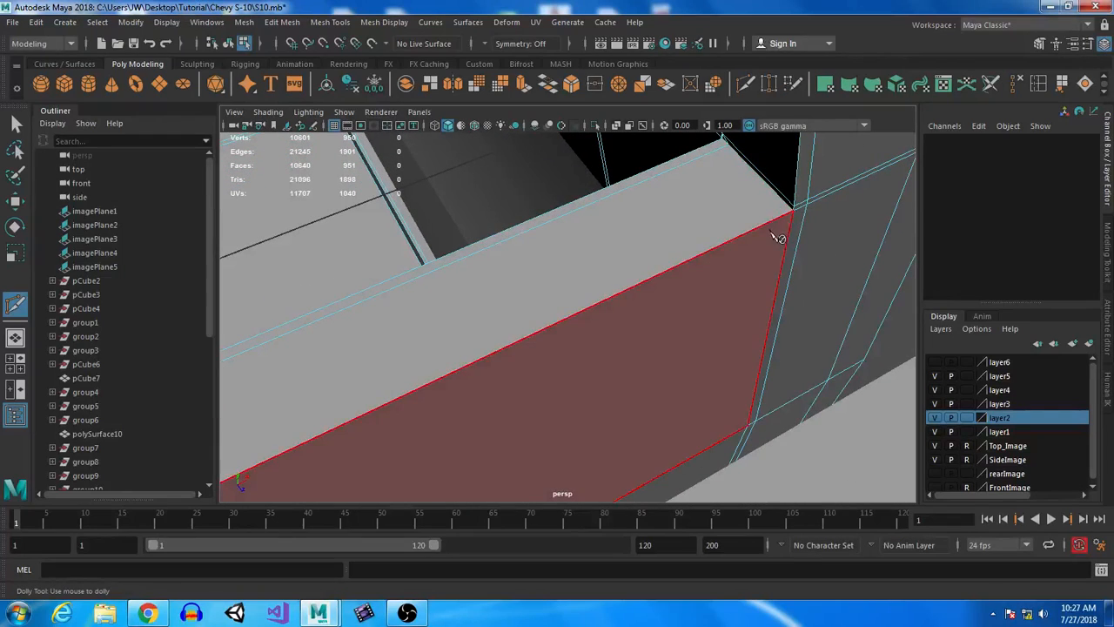
scroll(645, 309, down, 5)
alt+middle_drag(620, 269, 867, 143)
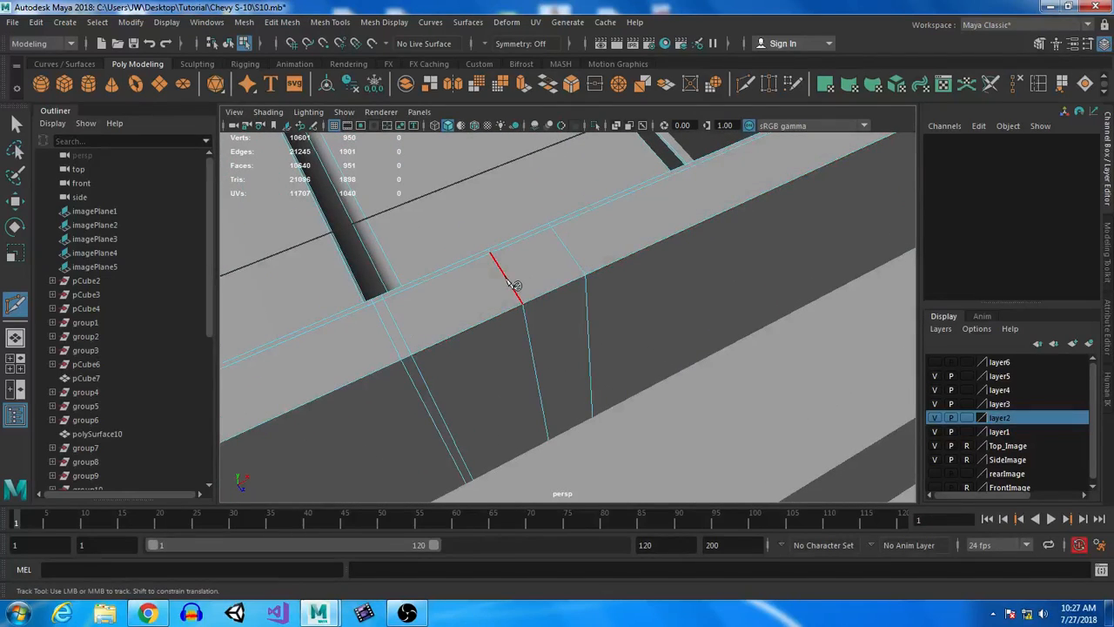
alt+middle_drag(392, 339, 514, 318)
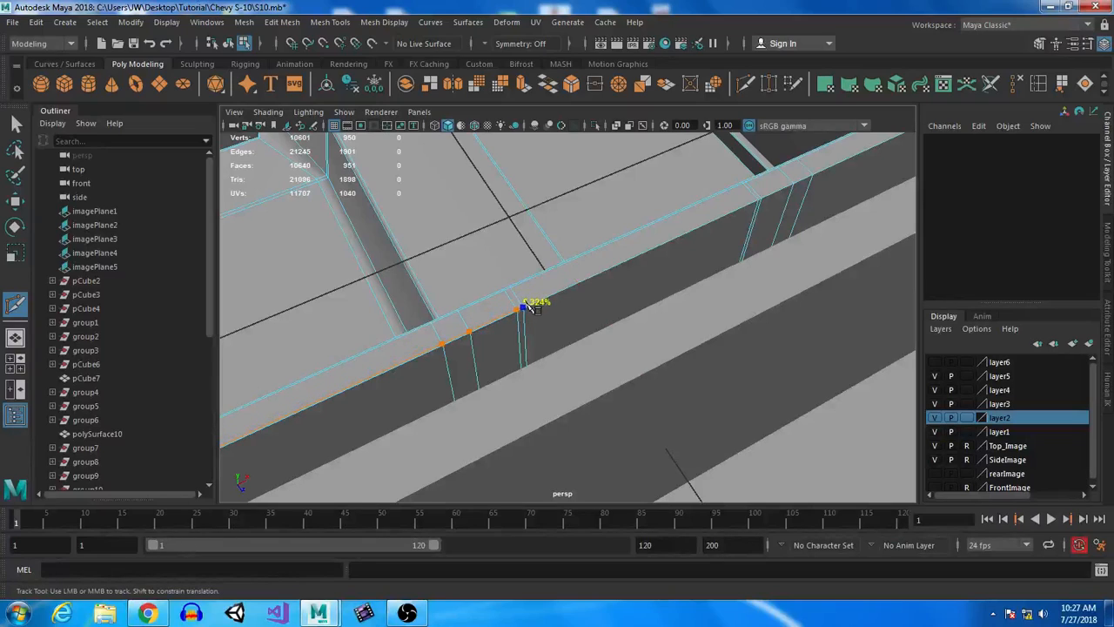
right_click(726, 224)
- Continue the supporting cut along the rest of the rear sill's outer edge, leave Multi-Cut, and preview the cab body smoothed
alt+middle_drag(702, 263, 534, 383)
alt+right_drag(535, 383, 540, 283)
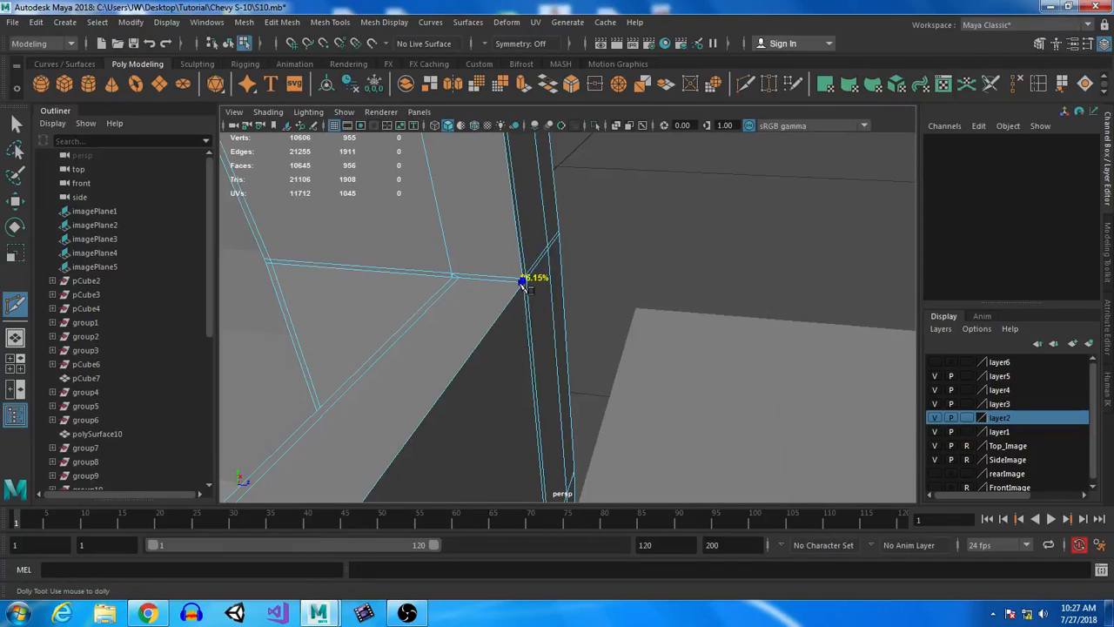
alt+middle_drag(539, 345, 542, 430)
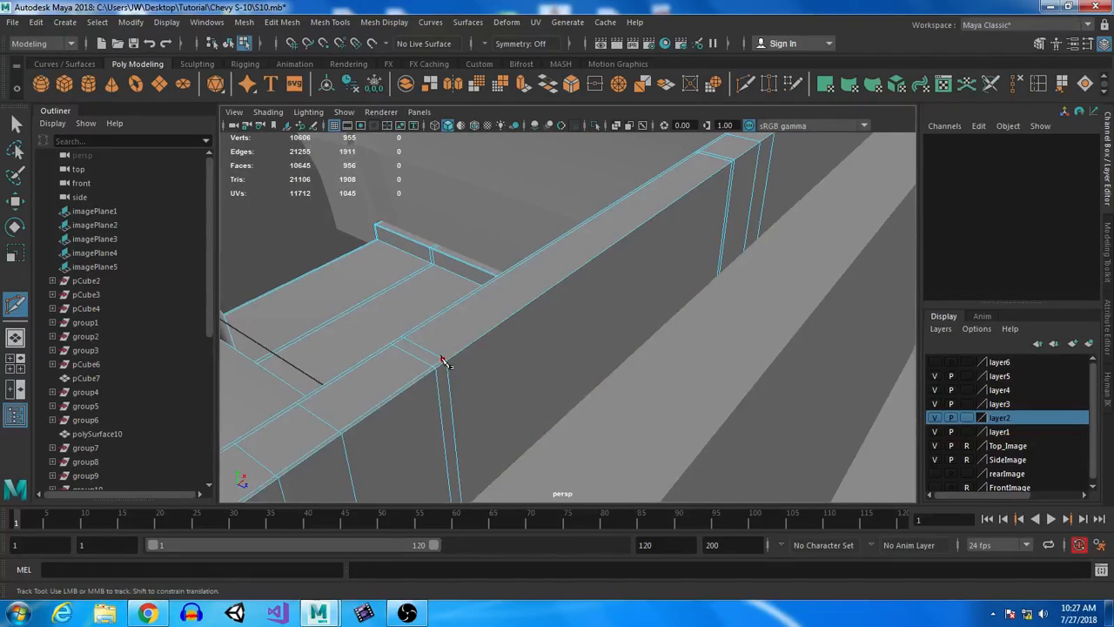
ctrl+click(557, 273)
key(q)
key(3)
alt+drag(549, 328, 624, 244)
right_drag(628, 215, 674, 185)
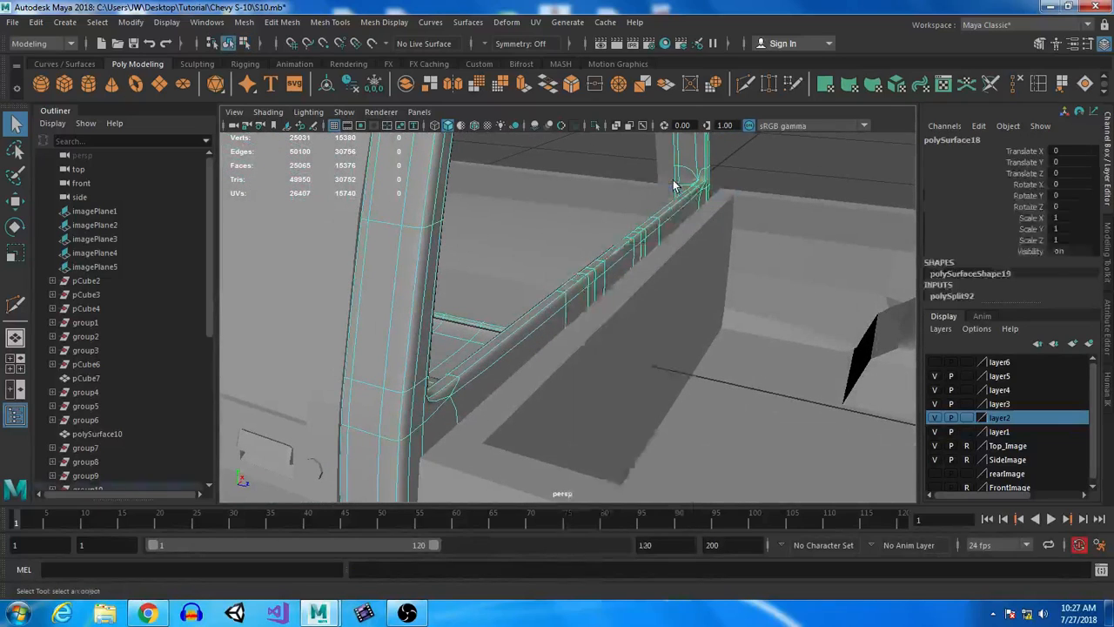
- Show layer6, shift all faces of the rear window pane slightly along the truck's length, and return to object selection
click(936, 362)
alt+drag(720, 352, 701, 322)
click(600, 177)
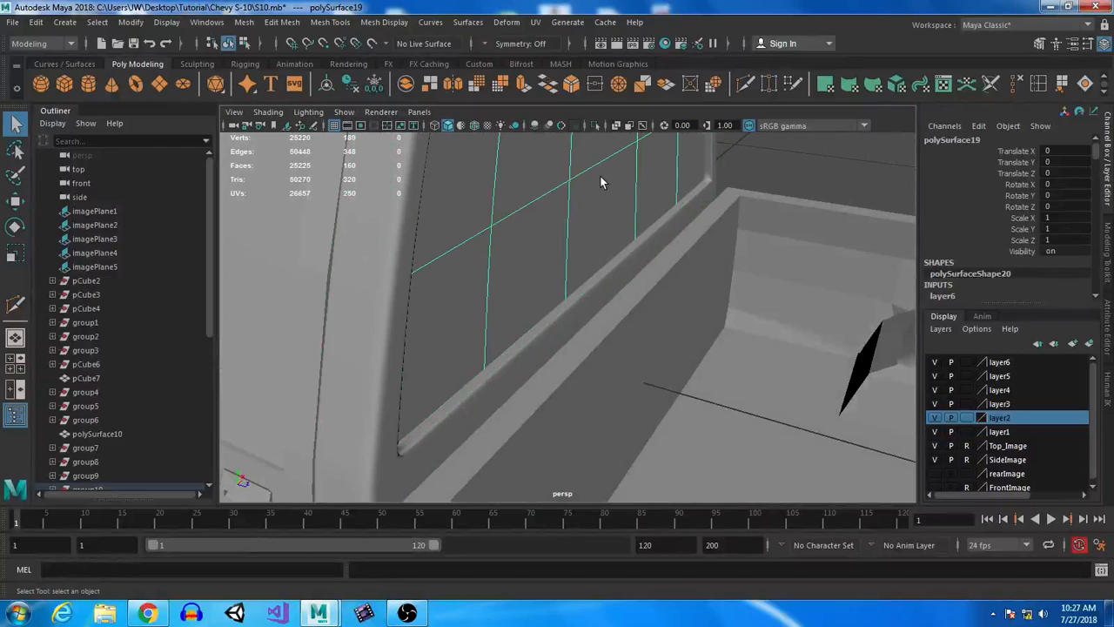
right_drag(580, 211, 579, 250)
double_click(577, 256)
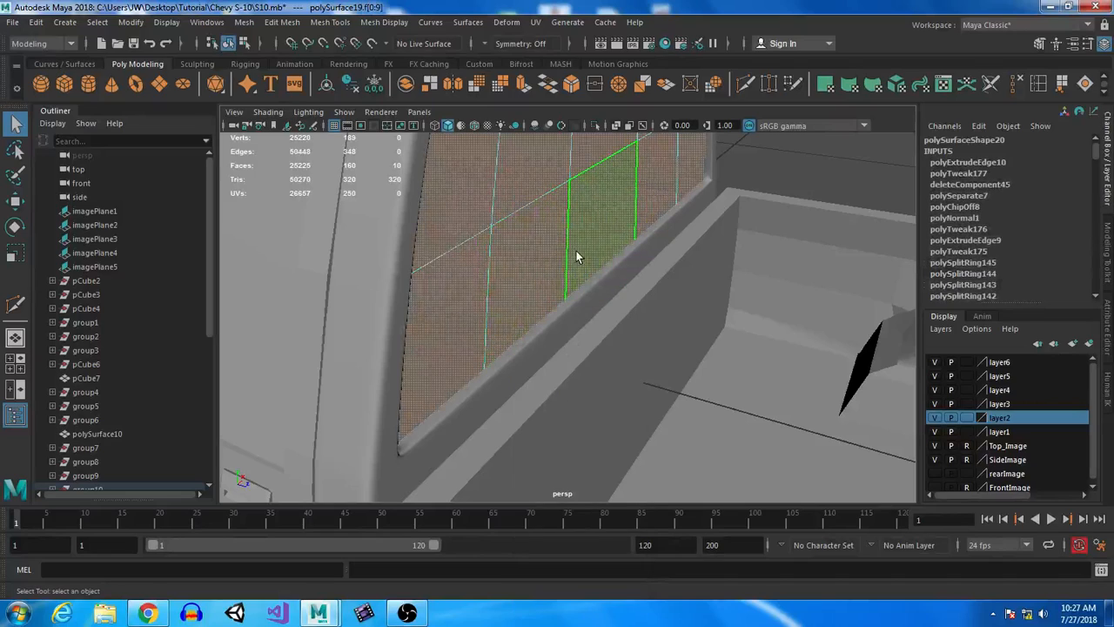
key(w)
click(671, 176)
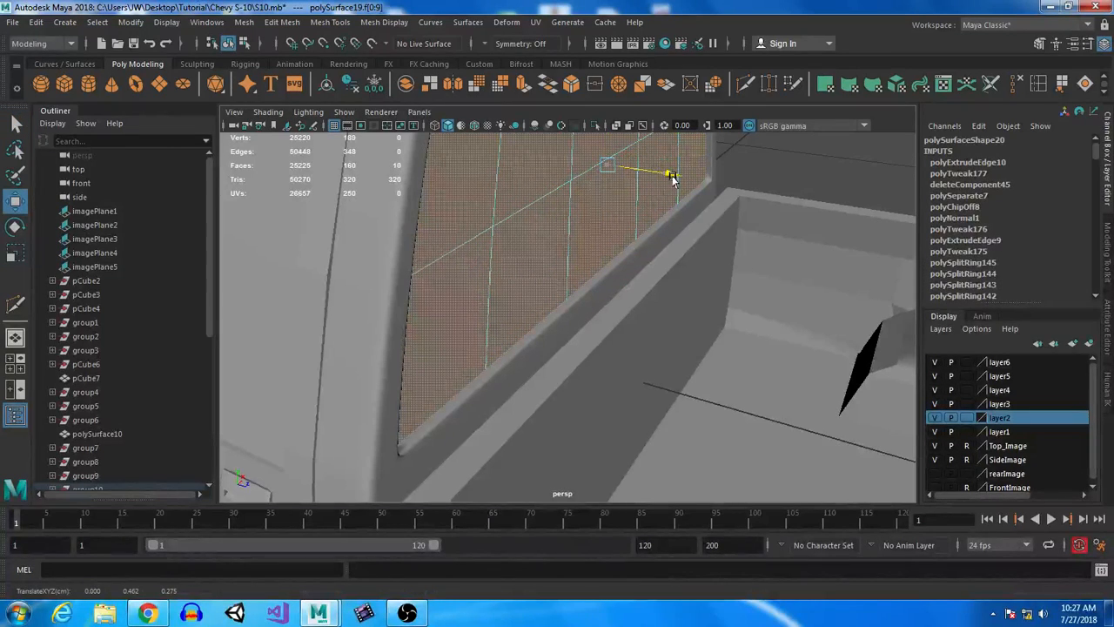
right_drag(435, 211, 502, 189)
click(813, 179)
- Select both side window panes together with the rear window pane and duplicate all three
alt+drag(561, 310, 630, 296)
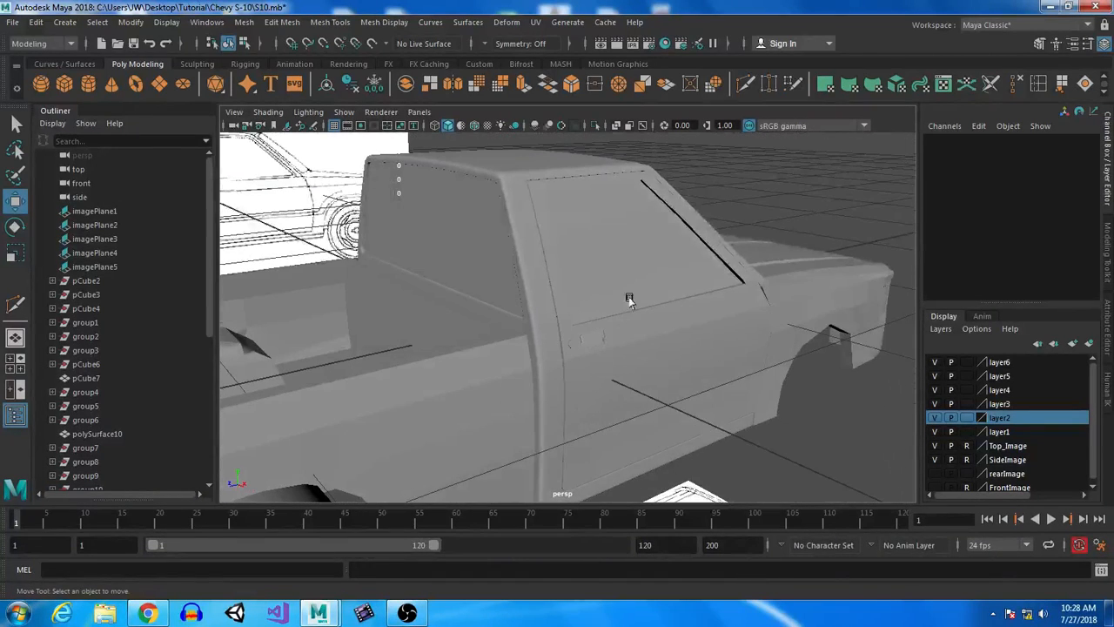
click(631, 290)
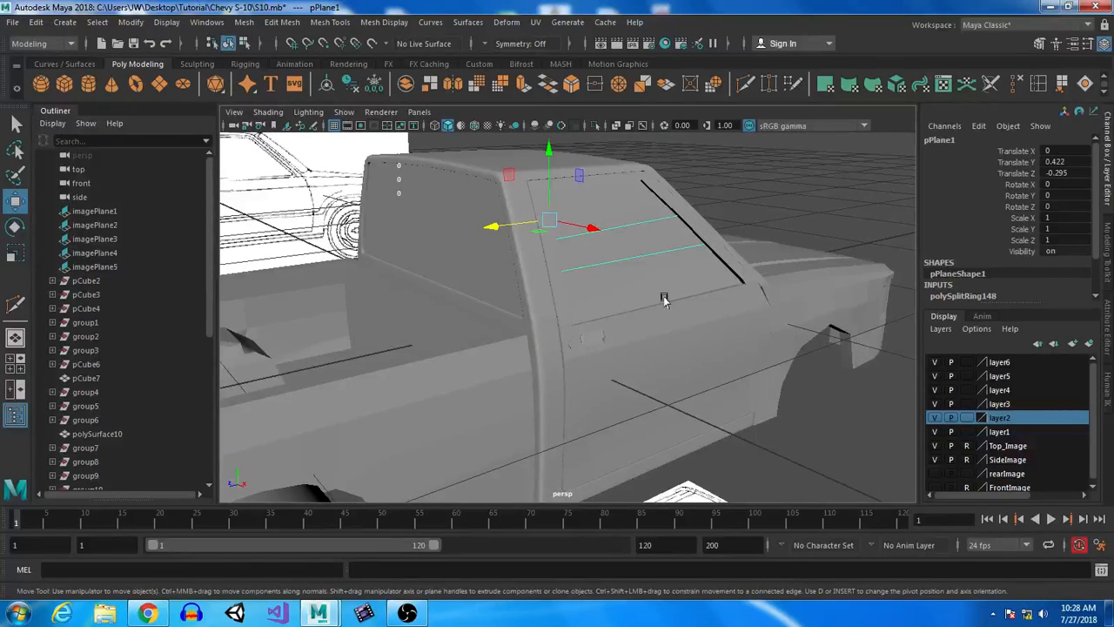
alt+drag(487, 291, 592, 363)
alt+middle_drag(632, 363, 484, 383)
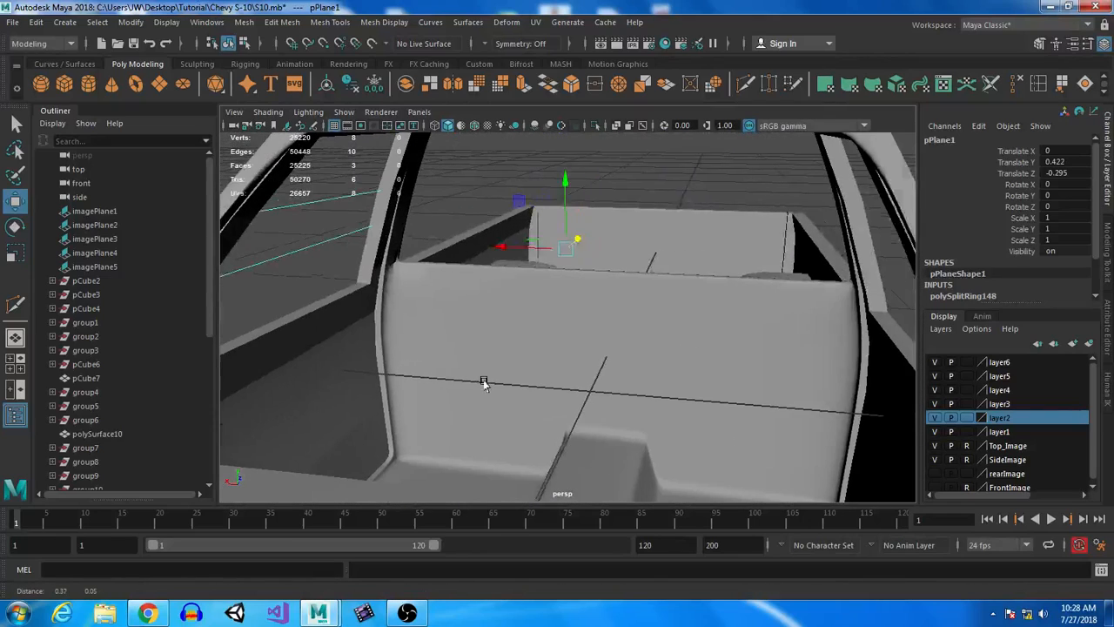
alt+drag(484, 383, 479, 384)
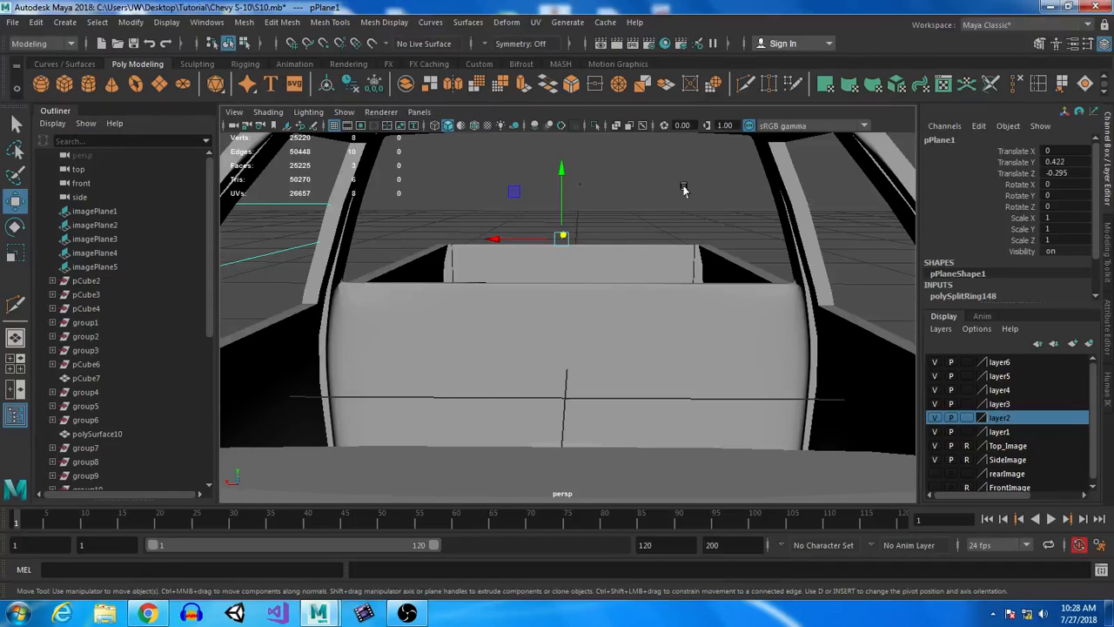
alt+drag(684, 190, 692, 224)
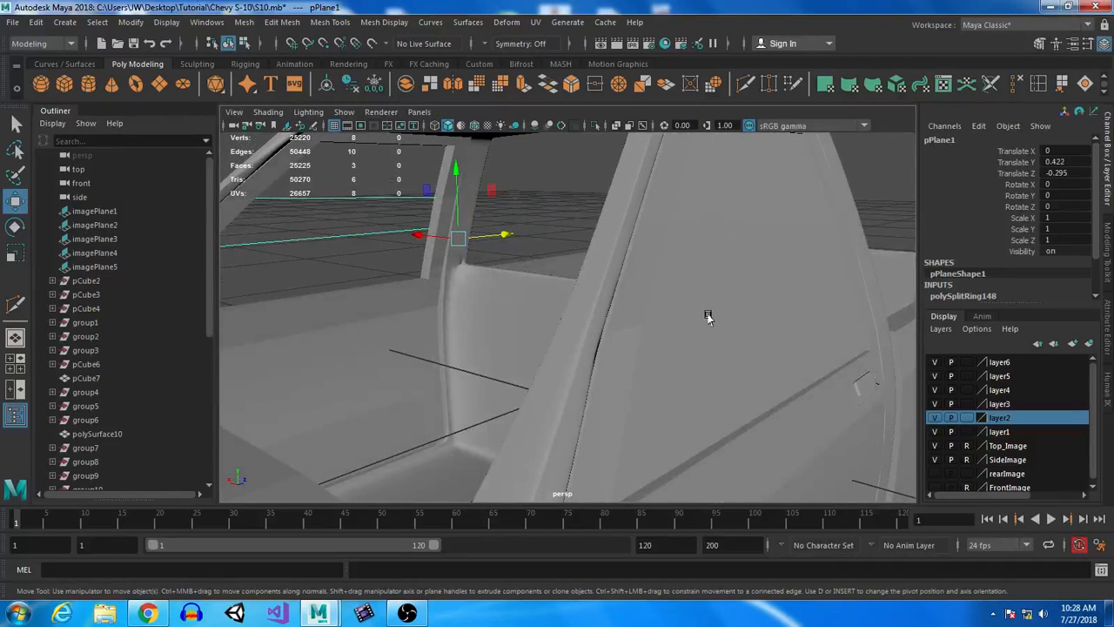
alt+drag(435, 300, 499, 307)
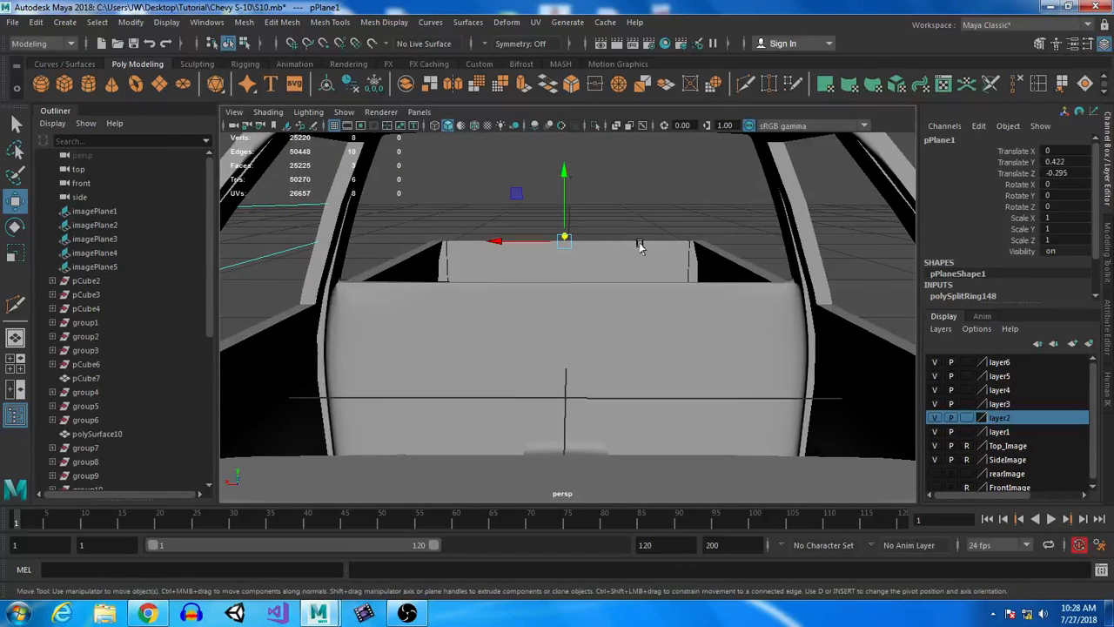
key(ctrl+shift+d)
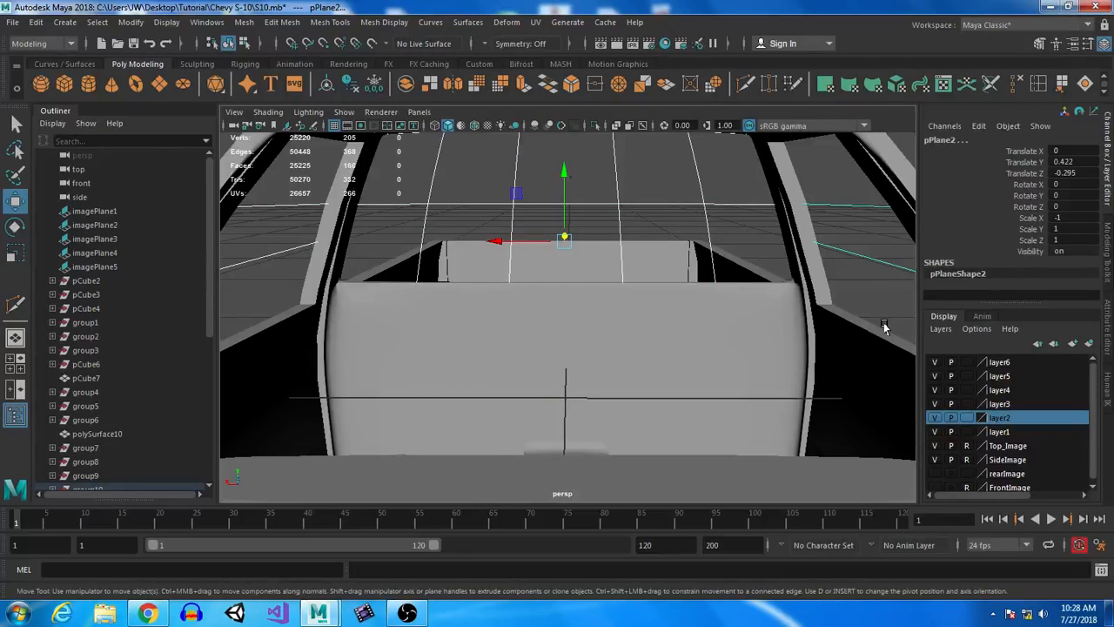
key(ctrl+shift+d)
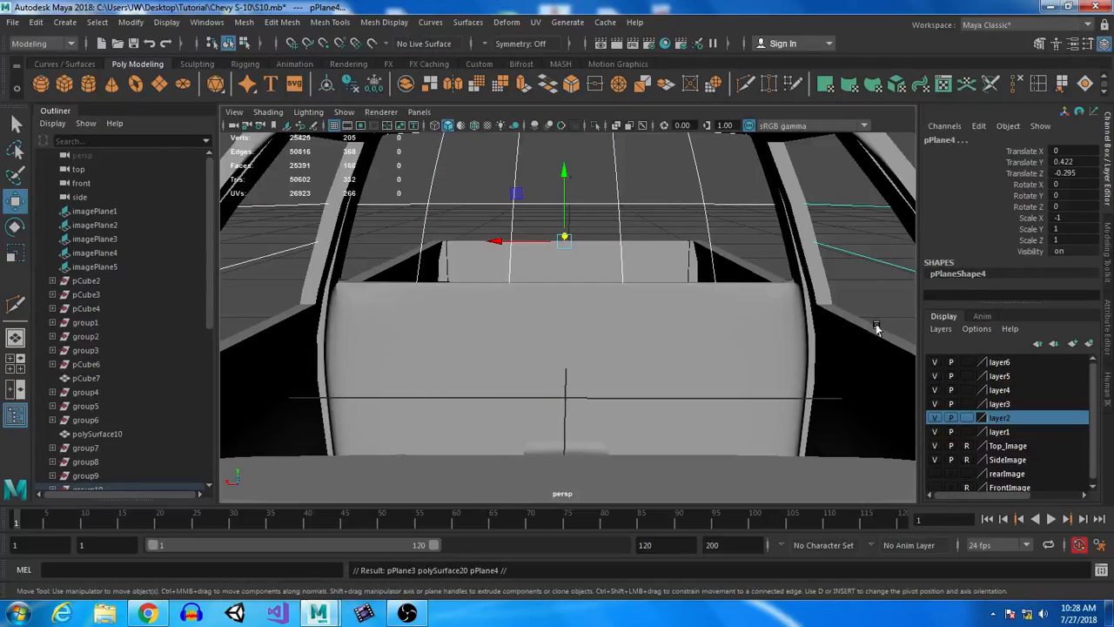
drag(564, 179, 564, 122)
alt+drag(661, 288, 629, 328)
key(ctrl+z)
key(ctrl+z)
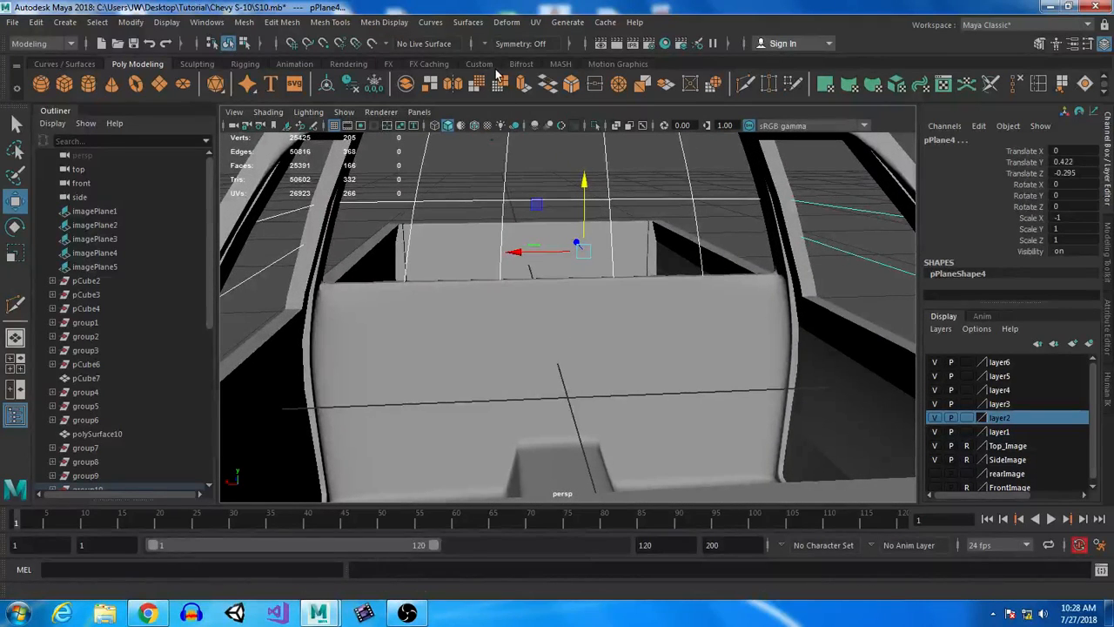
- Reverse the normals of the three duplicated window panes and clear the selection
click(384, 22)
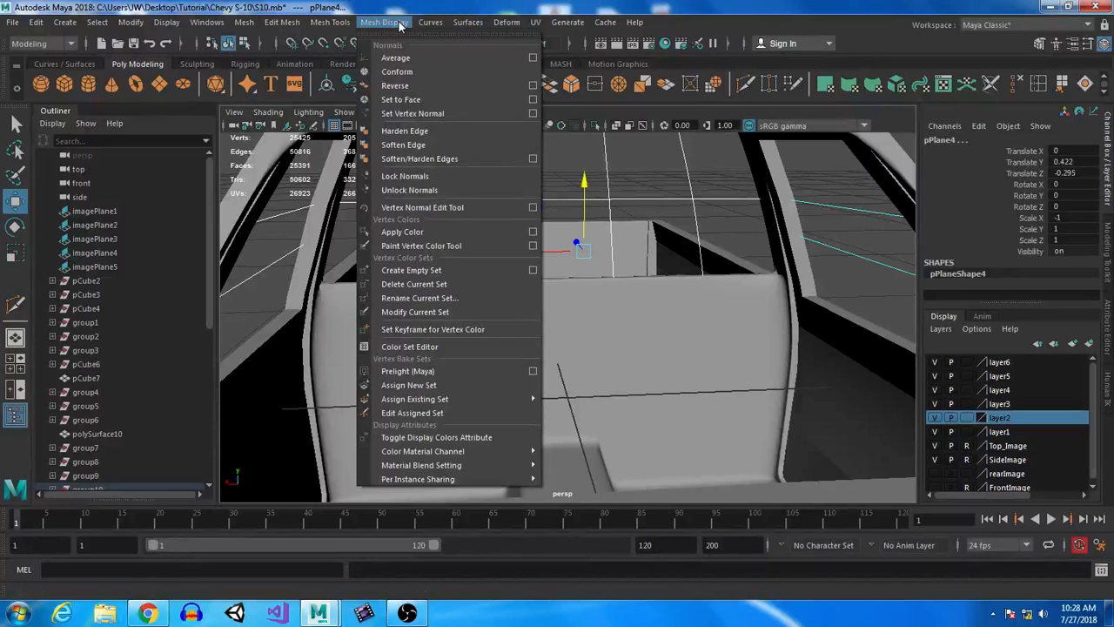
click(405, 88)
scroll(692, 369, down, 5)
click(600, 165)
alt+drag(697, 362, 609, 339)
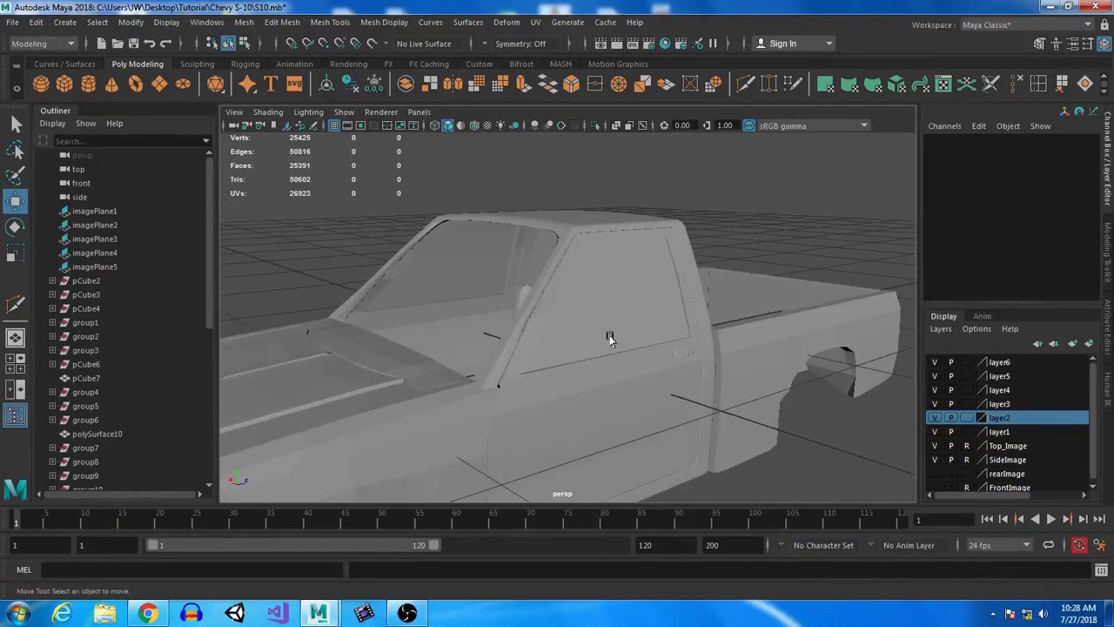
- Combine each of the two side panes and the rear pane with its own reversed duplicate
click(478, 273)
alt+drag(375, 294, 428, 316)
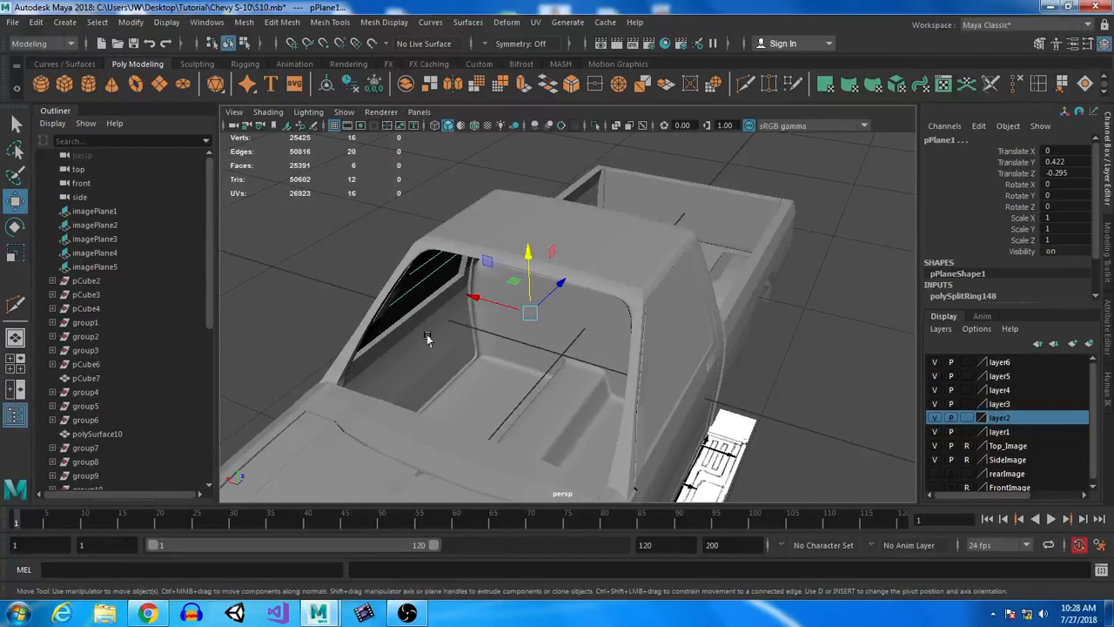
click(406, 84)
alt+drag(557, 405, 557, 274)
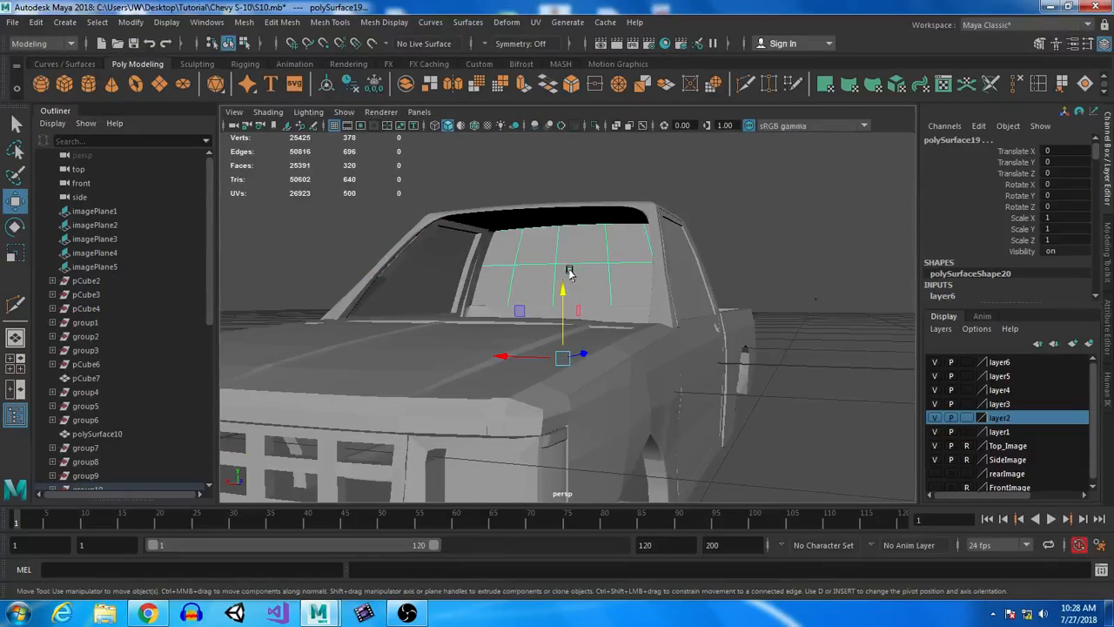
alt+drag(612, 323, 650, 258)
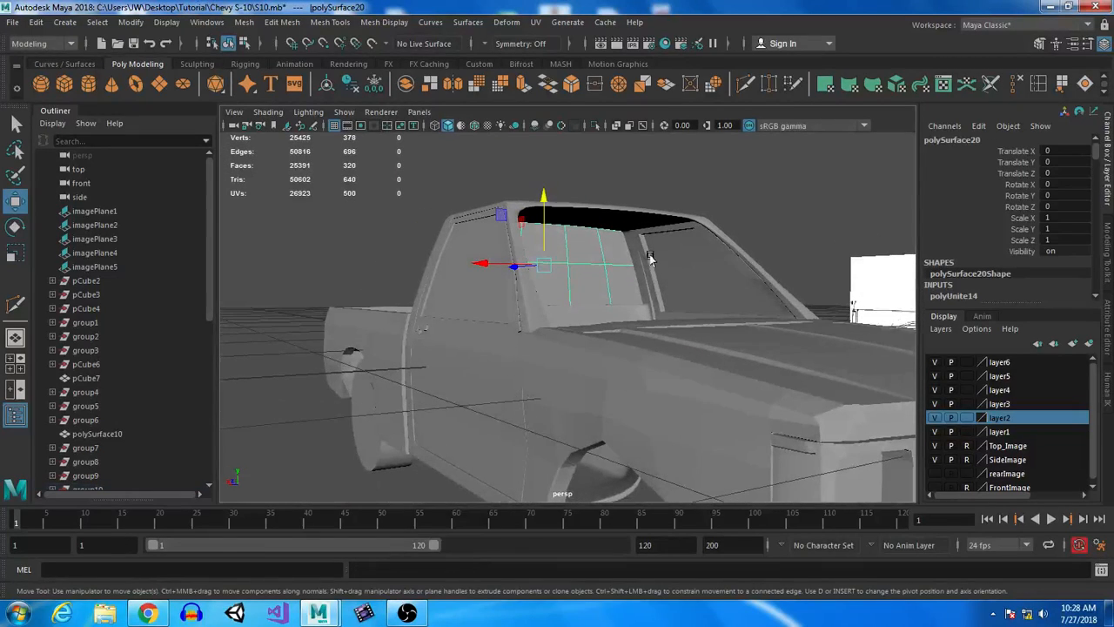
click(675, 263)
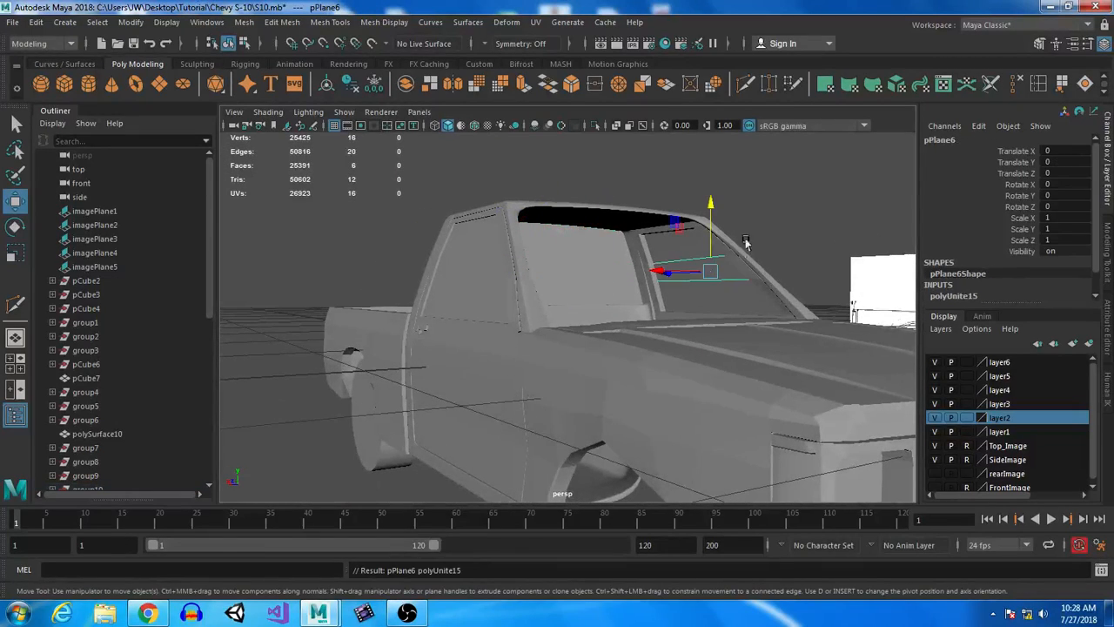
click(754, 310)
- Check the combined side window pane from both sides of the cab and save the scene
alt+drag(754, 310, 647, 300)
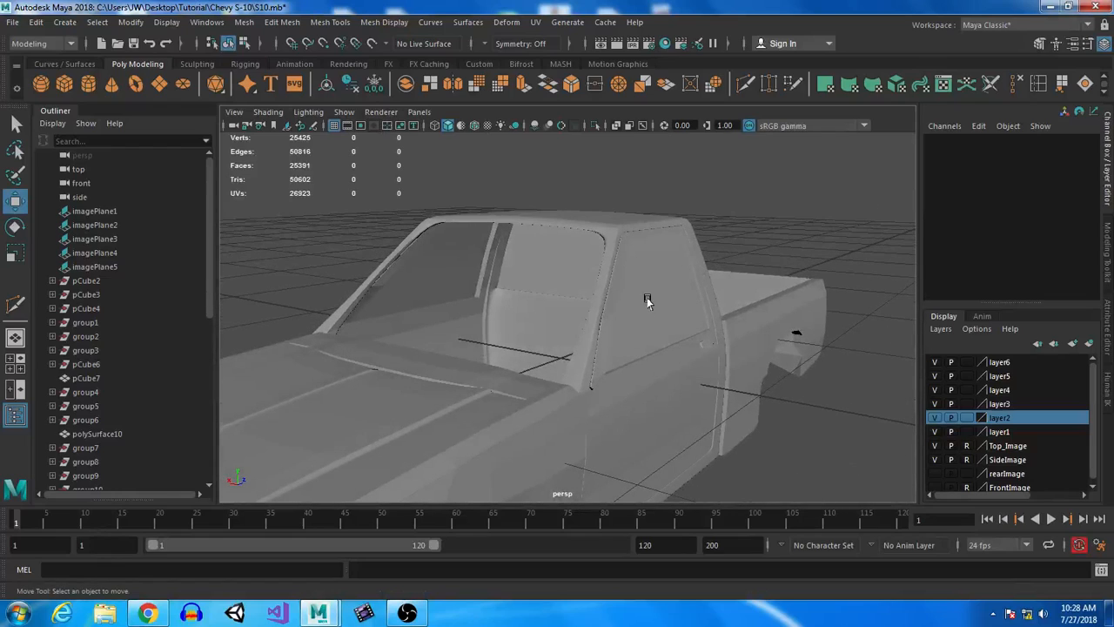
click(647, 300)
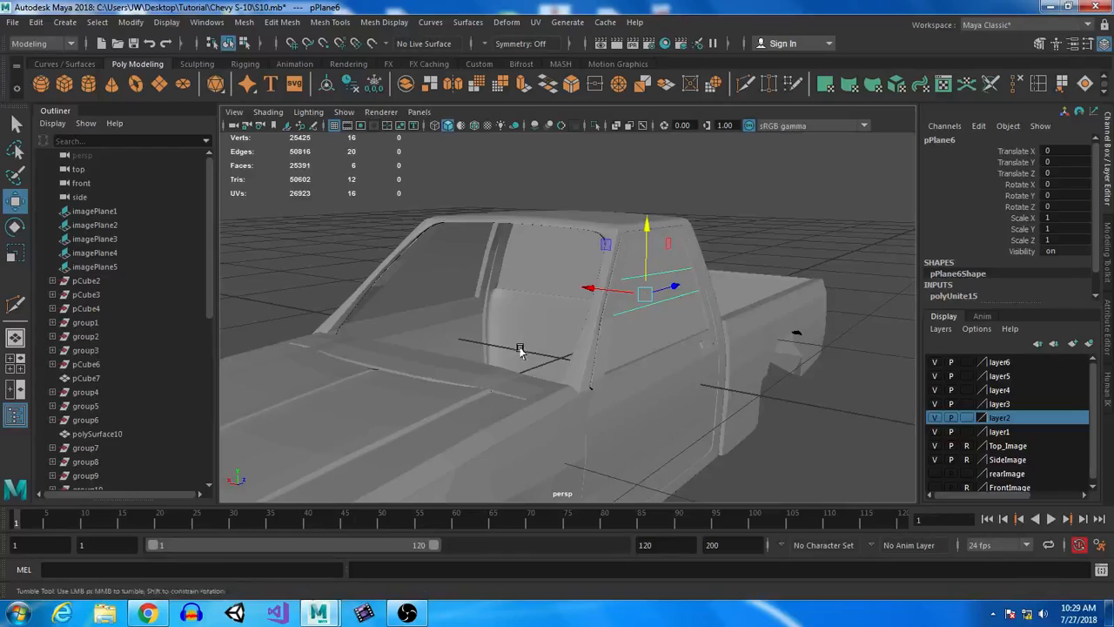
alt+drag(523, 348, 714, 273)
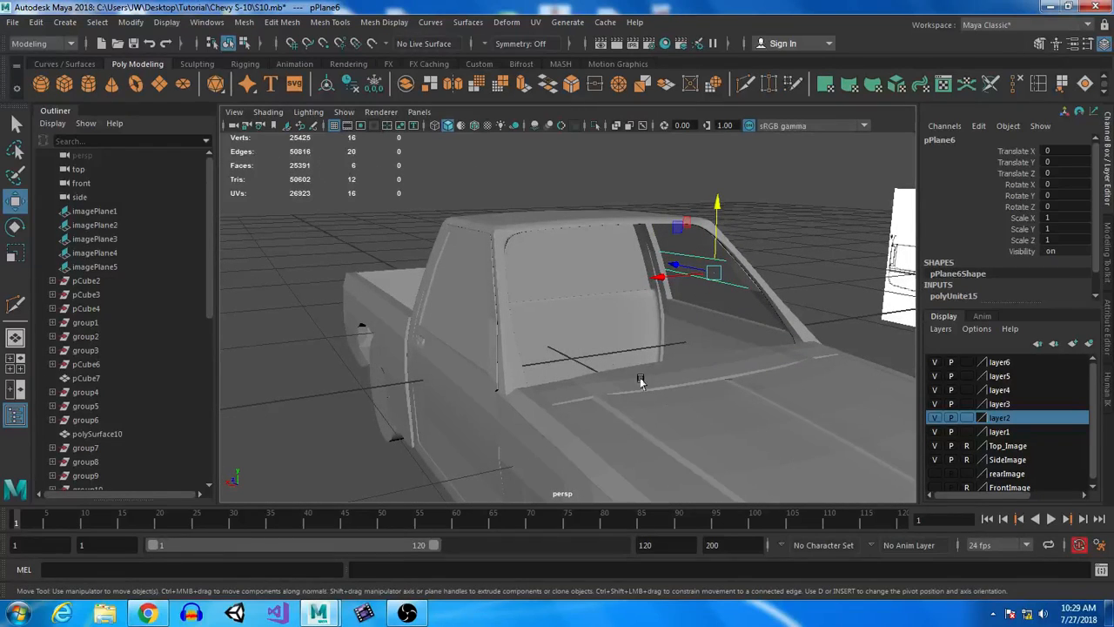
key(ctrl+s)
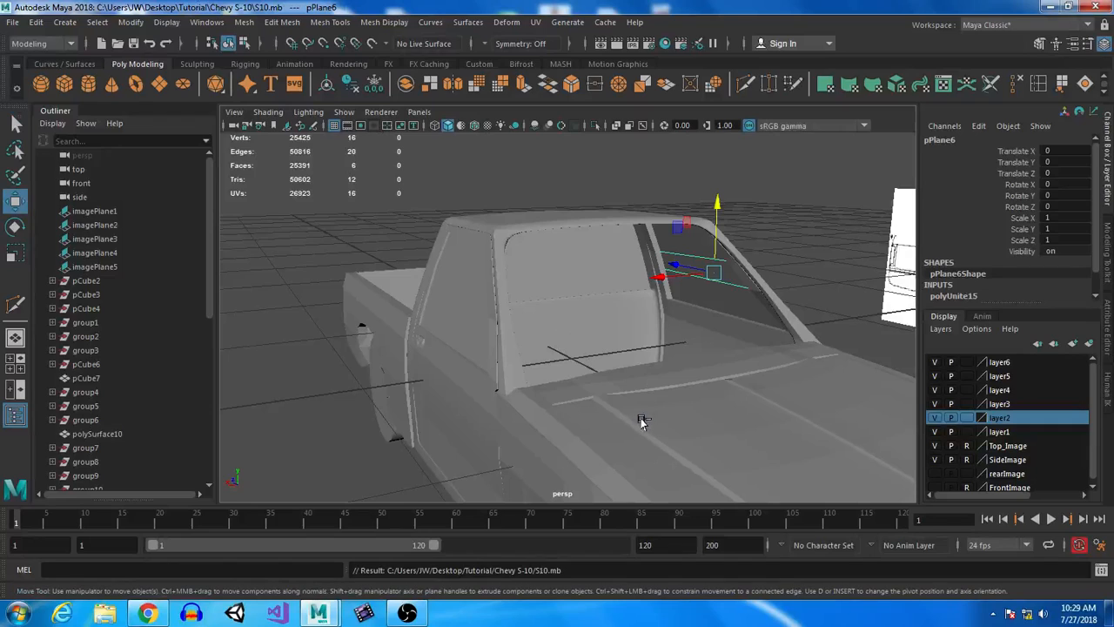
- Select the cab body at the windshield opening's upper corner and turn off its smooth preview
alt+drag(709, 349, 659, 363)
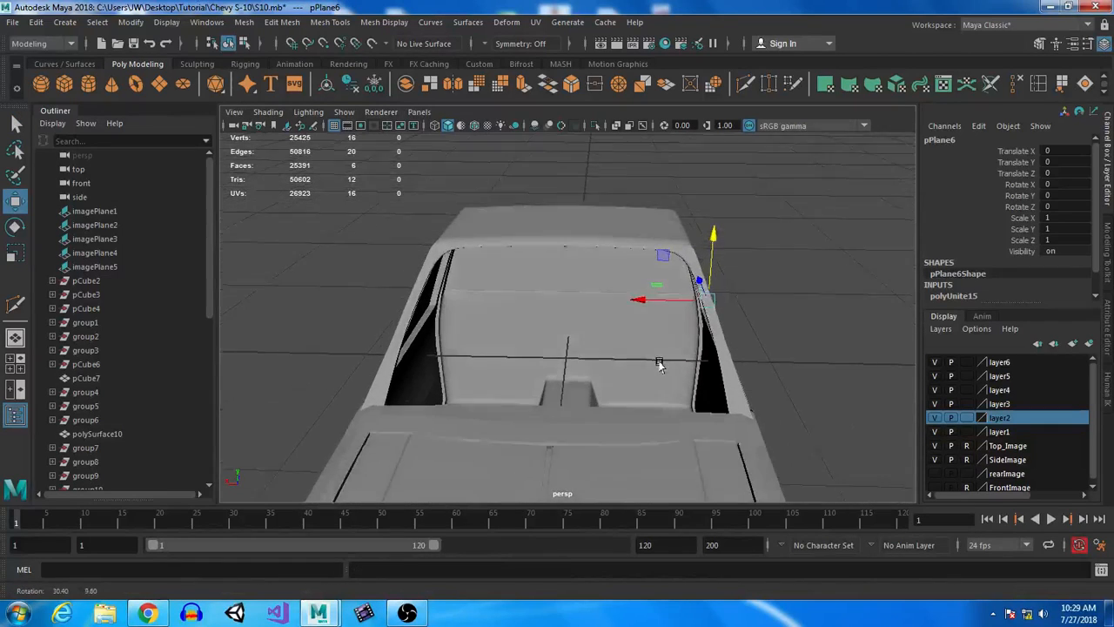
scroll(560, 363, up, 5)
alt+middle_drag(516, 304, 651, 331)
scroll(650, 331, down, 3)
click(507, 246)
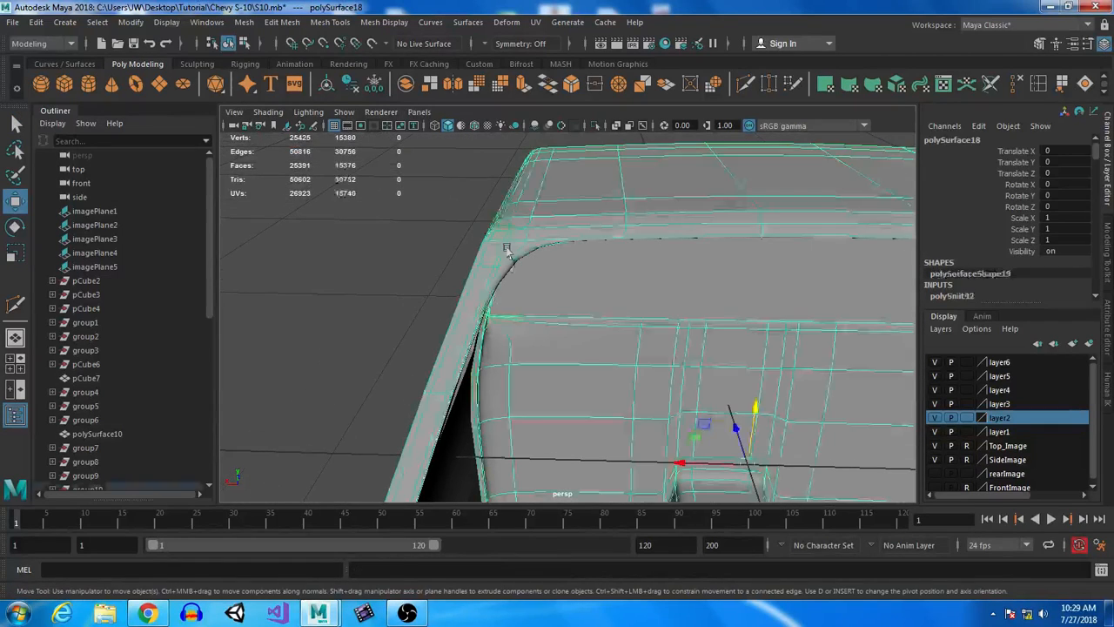
scroll(567, 298, up, 5)
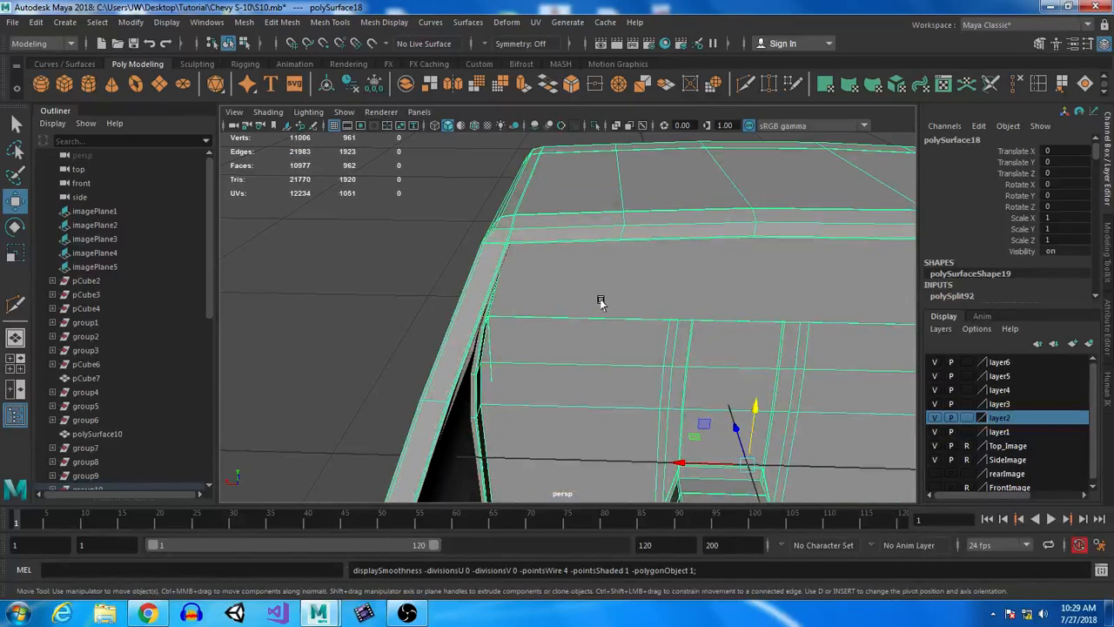
scroll(675, 448, up, 2)
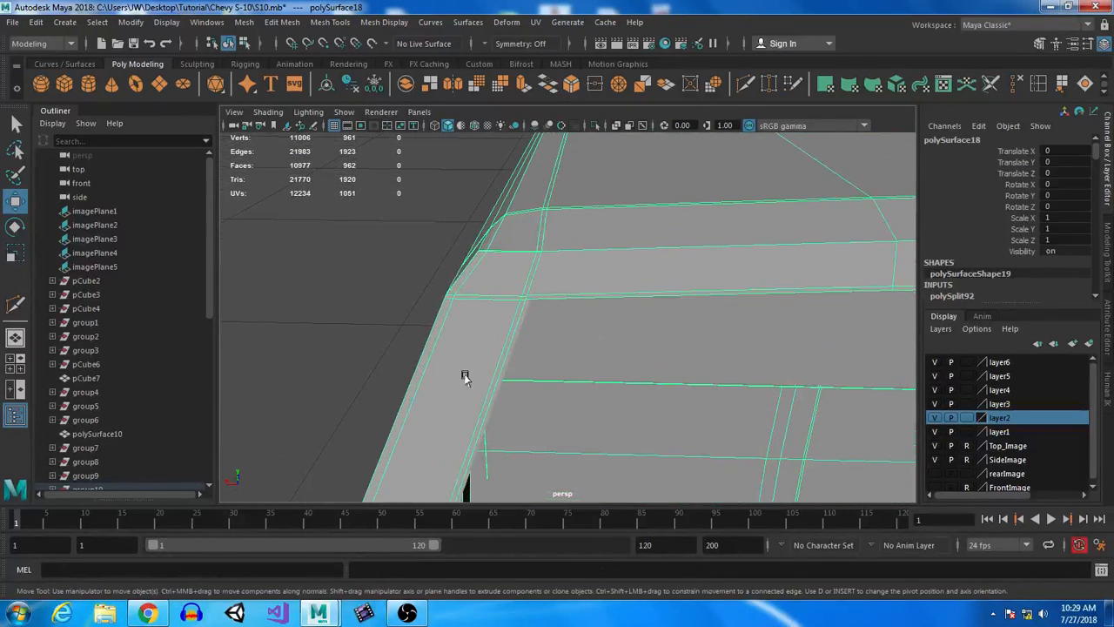
alt+drag(613, 484, 599, 458)
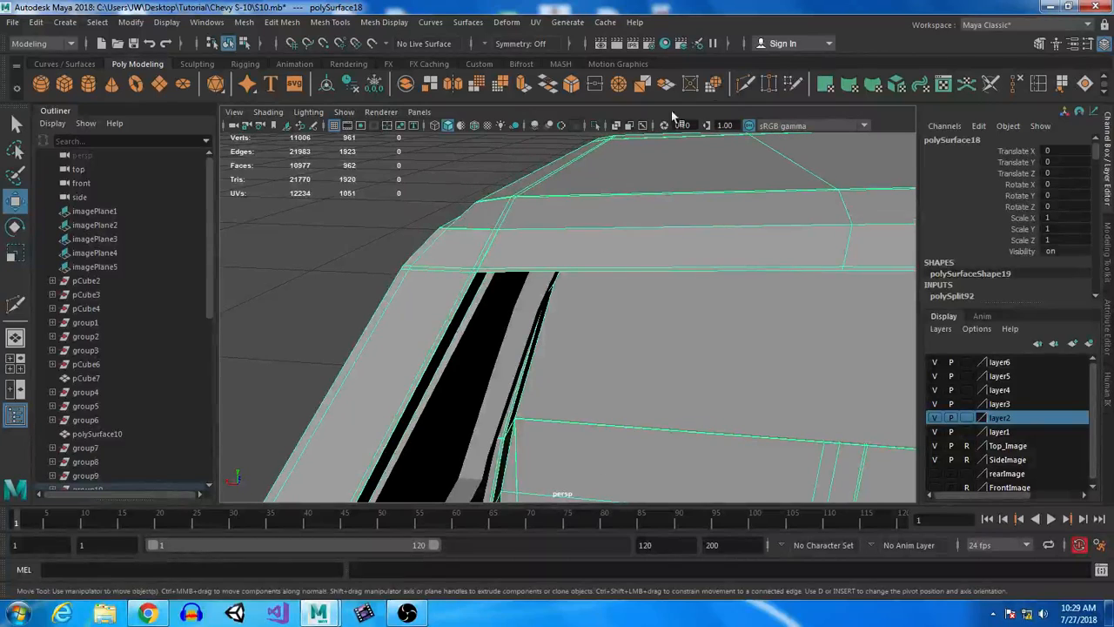
- Insert supporting edge loops beside the upper corners of the windshield opening on both sides of the cab
click(1038, 83)
drag(463, 293, 408, 308)
click(495, 273)
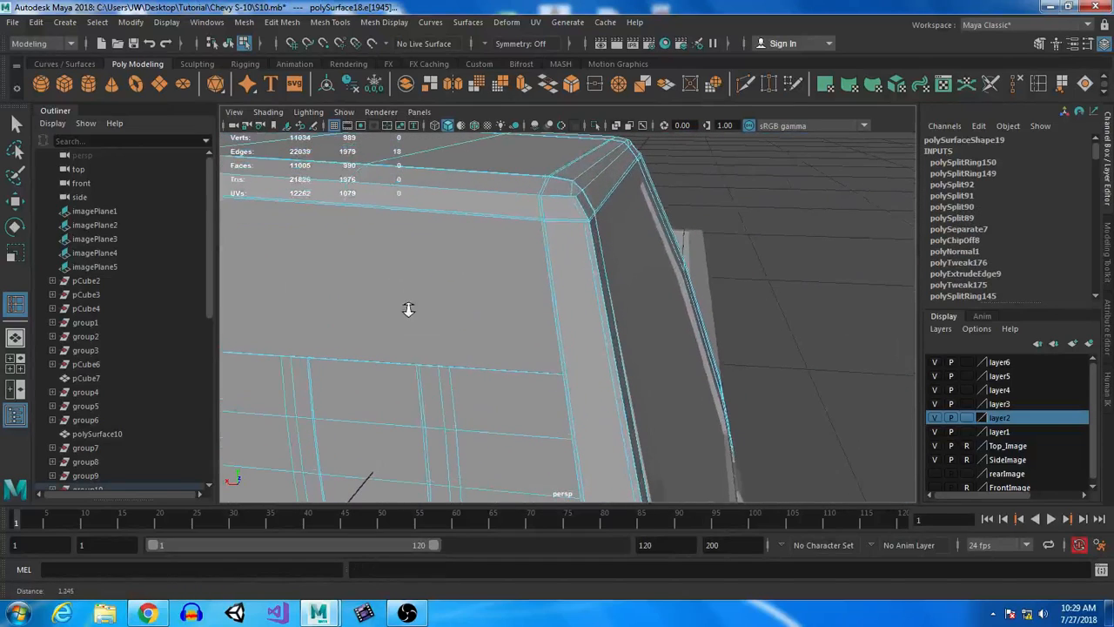
click(545, 223)
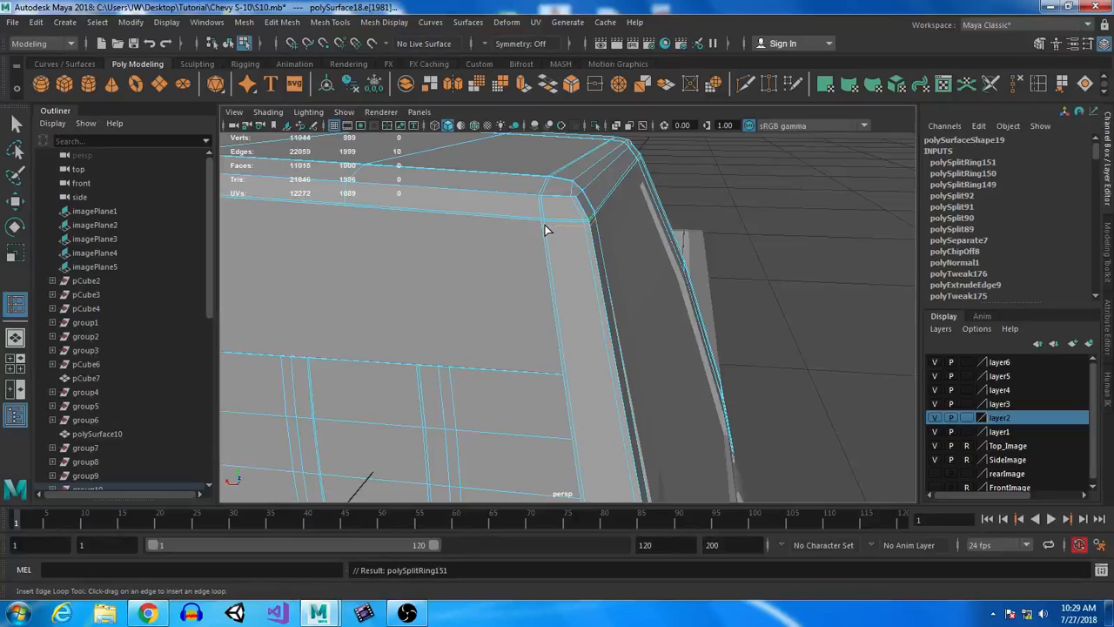
click(536, 224)
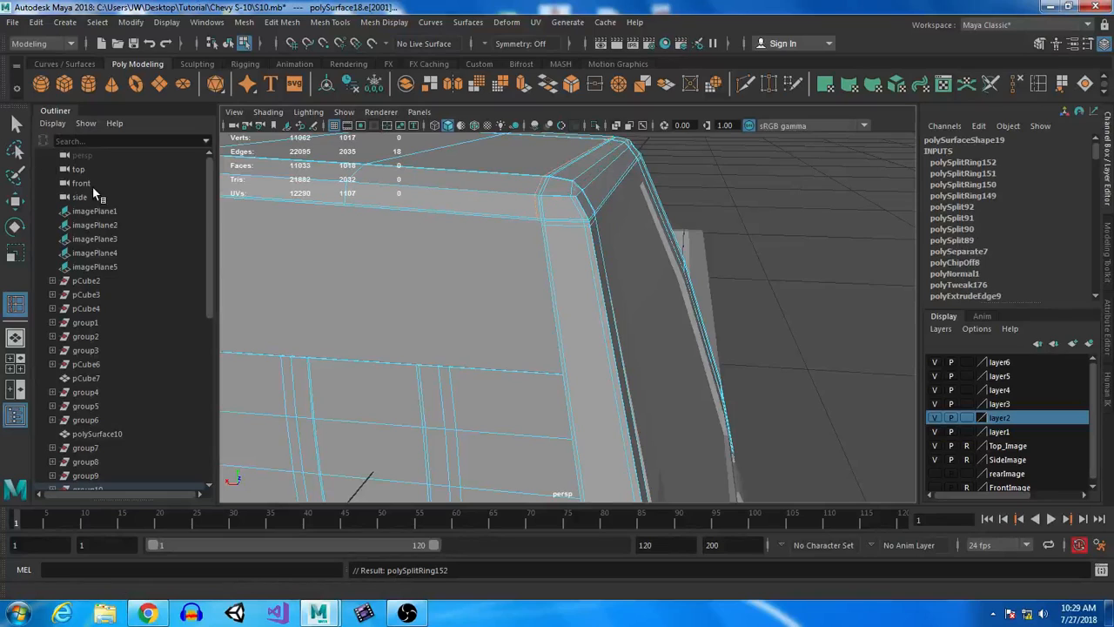
- Turn on the cab body's smooth preview, leave the Insert Edge Loop tool, and return to object selection
key(3)
click(16, 123)
right_drag(475, 183, 513, 164)
click(741, 370)
alt+drag(742, 370, 782, 320)
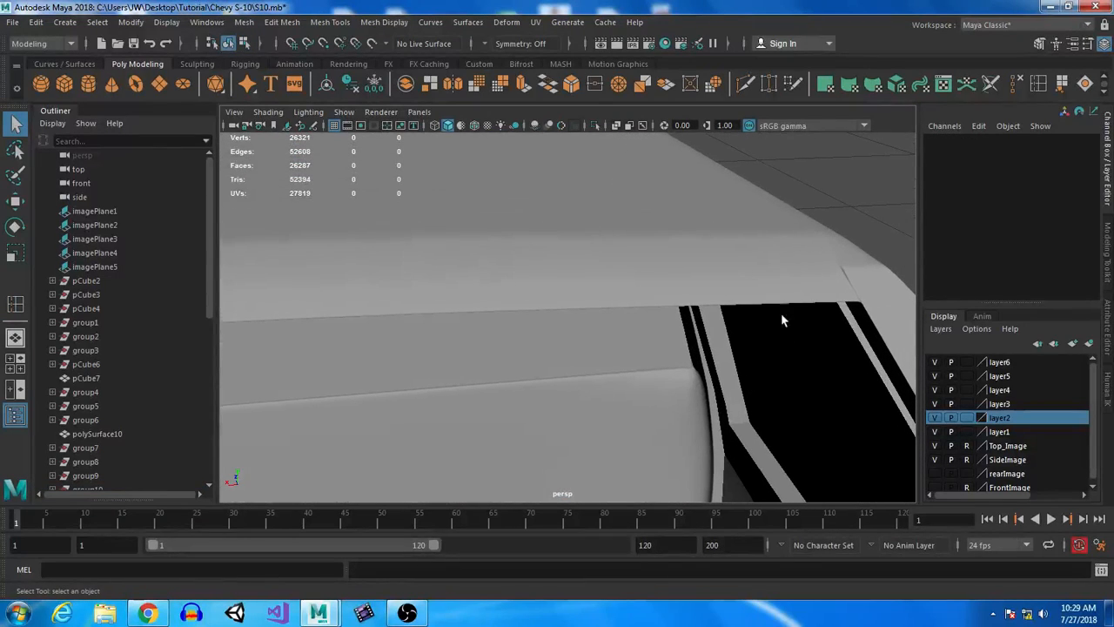
- Examine the cab's windshield frame, roof and floor, comparing the unsmoothed and smooth displays of the body
click(850, 277)
key(1)
alt+right_drag(833, 322, 731, 407)
alt+drag(731, 408, 652, 312)
key(3)
click(652, 310)
click(697, 290)
alt+right_drag(698, 290, 647, 300)
alt+drag(646, 301, 751, 366)
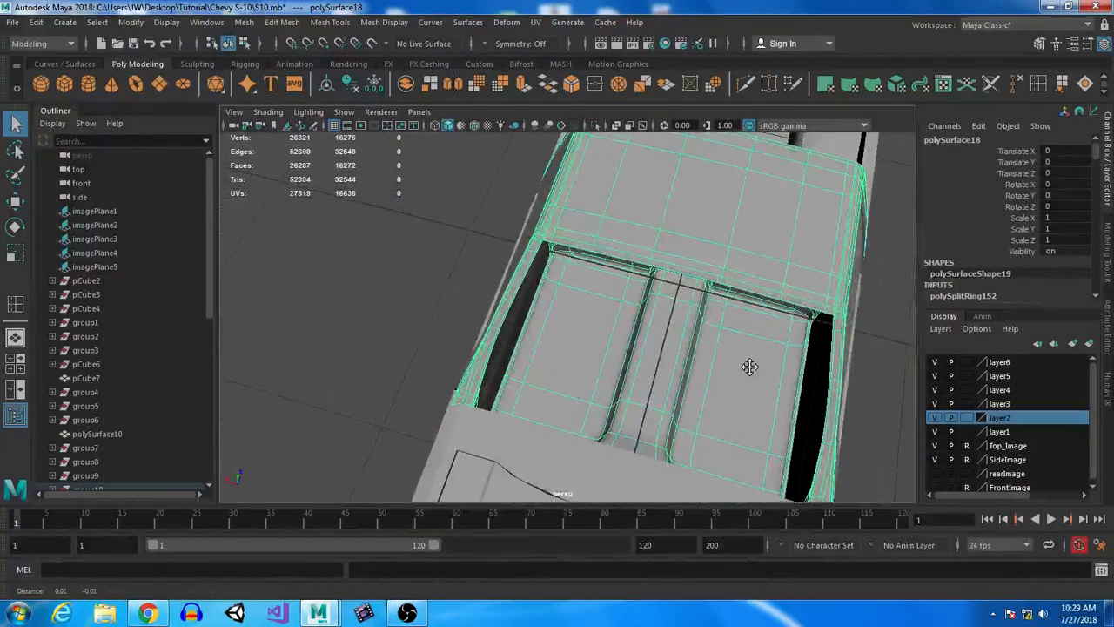
- Turn off the cab body's smooth preview and insert an edge loop lengthwise through the middle of the cab
alt+right_drag(751, 367, 724, 403)
key(1)
alt+drag(599, 344, 642, 370)
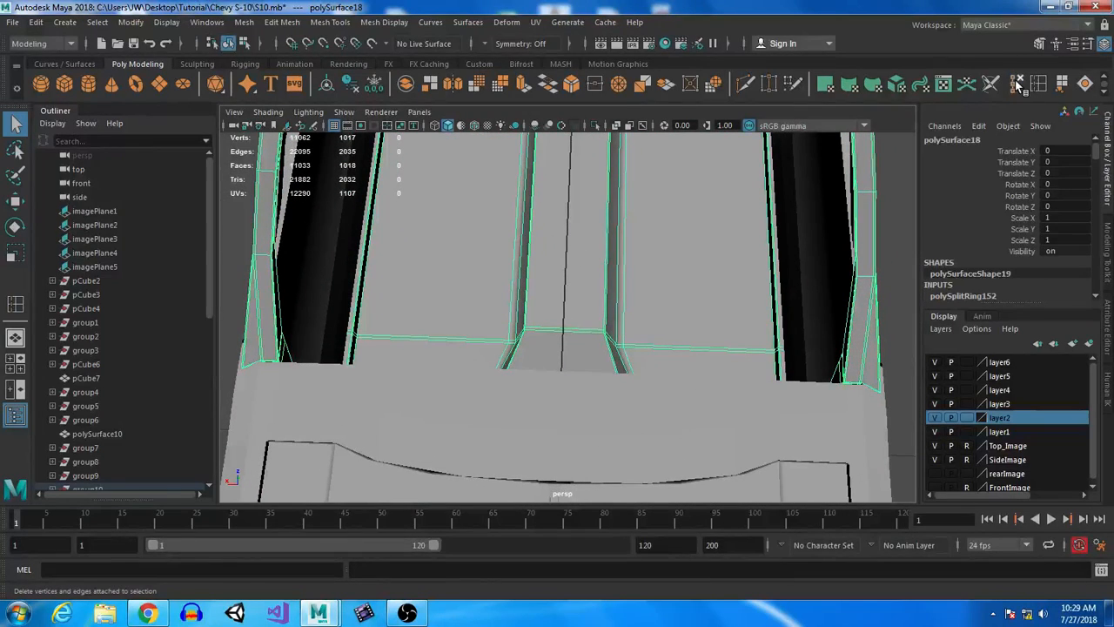
click(1039, 83)
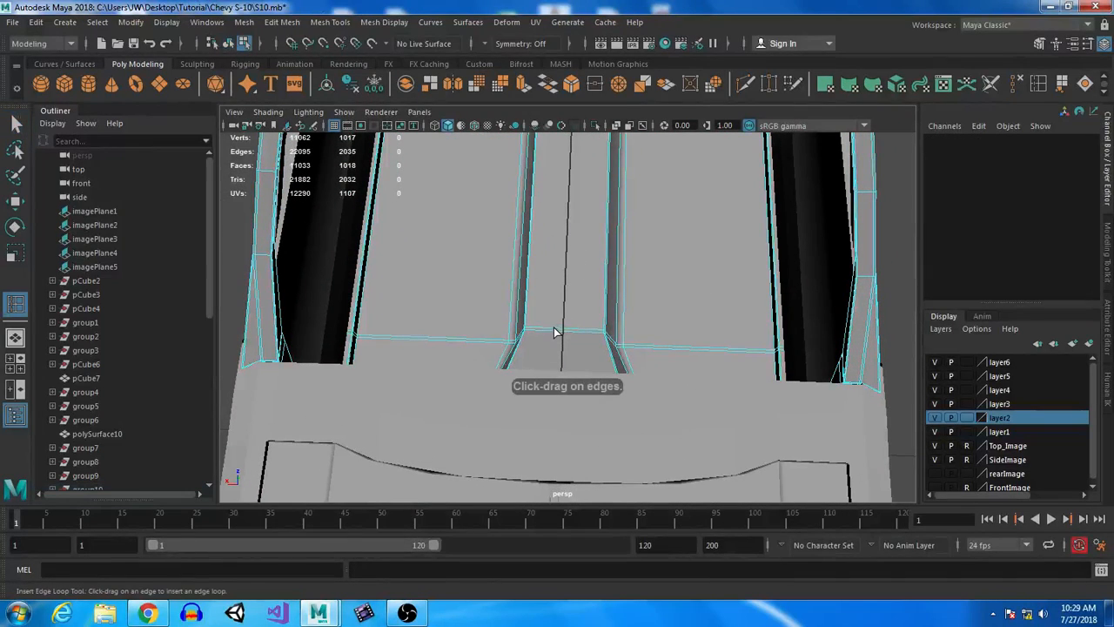
click(555, 331)
alt+middle_drag(618, 165, 609, 366)
drag(543, 198, 553, 198)
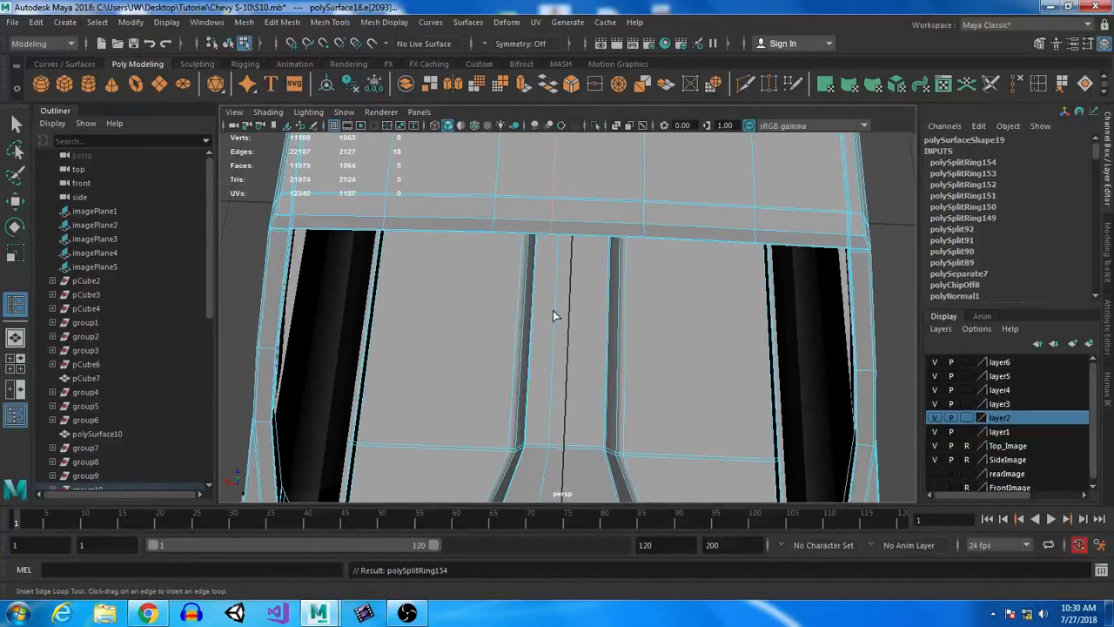
- Select all cab body faces on the side of the centre loop with the 55.3" dimension in the top view and delete them
key(space)
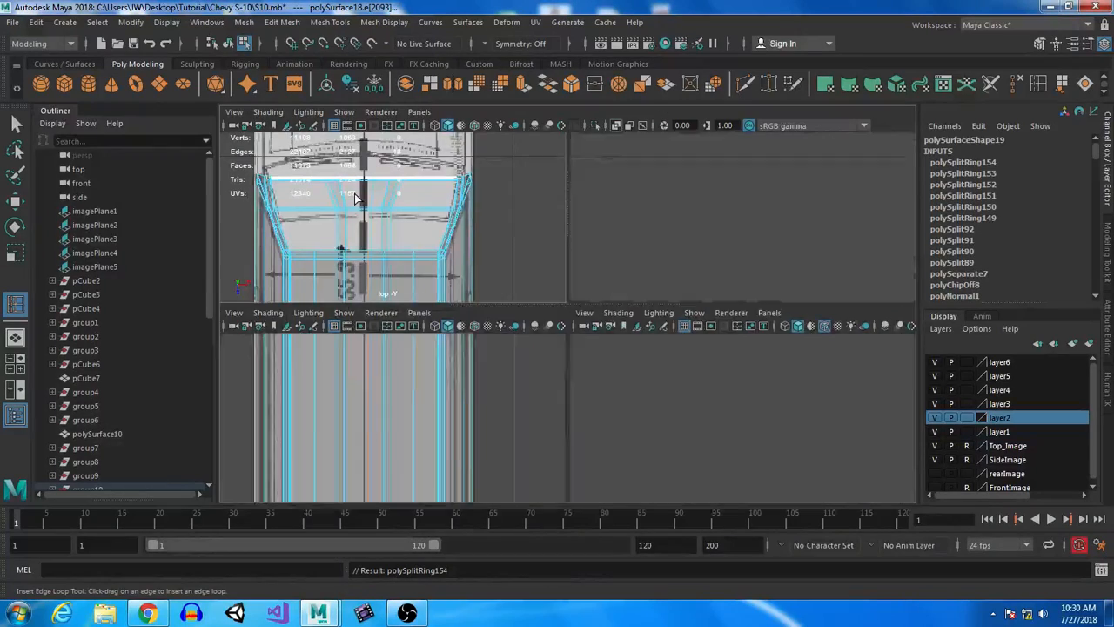
key(space)
alt+middle_drag(473, 340, 610, 288)
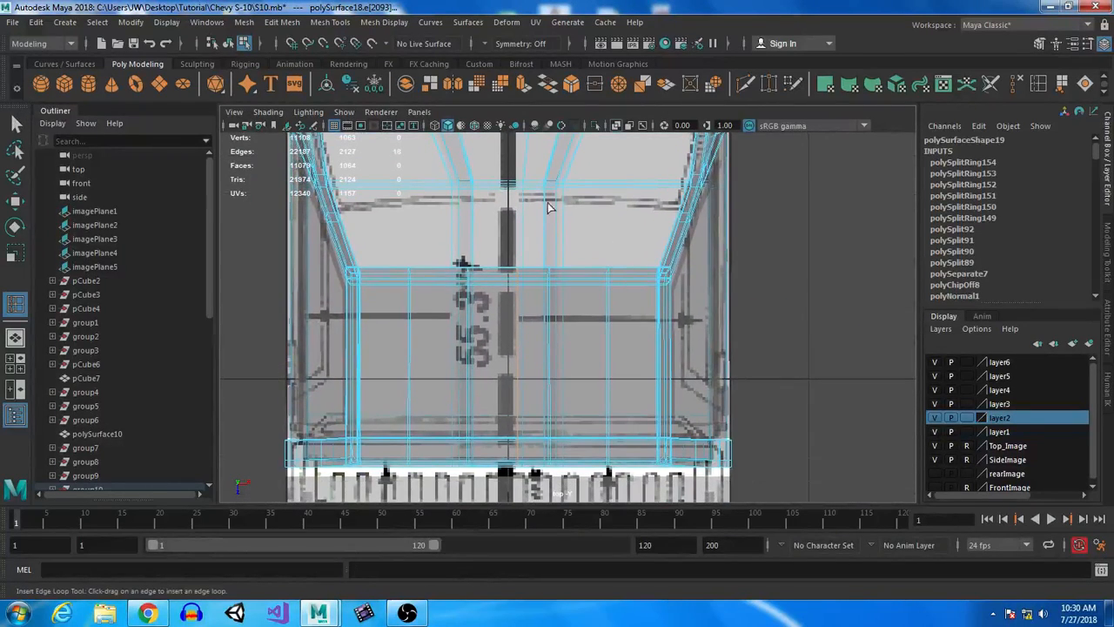
key(q)
right_drag(454, 212, 463, 248)
scroll(528, 363, down, 8)
drag(534, 380, 556, 386)
scroll(597, 319, up, 2)
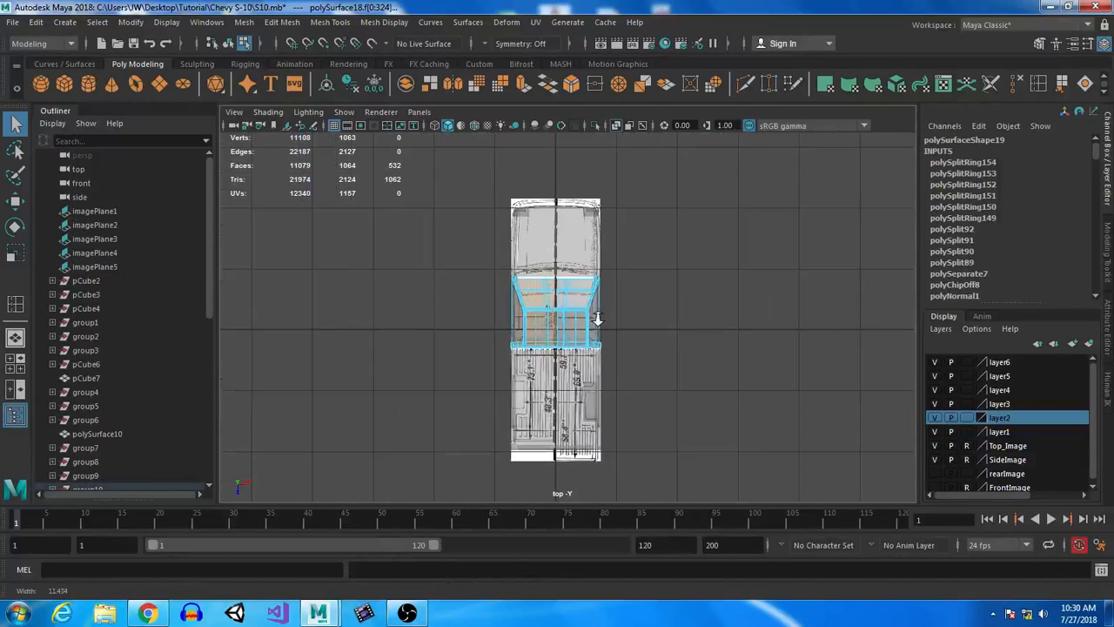
scroll(597, 319, up, 10)
scroll(673, 359, down, 1)
key(Delete)
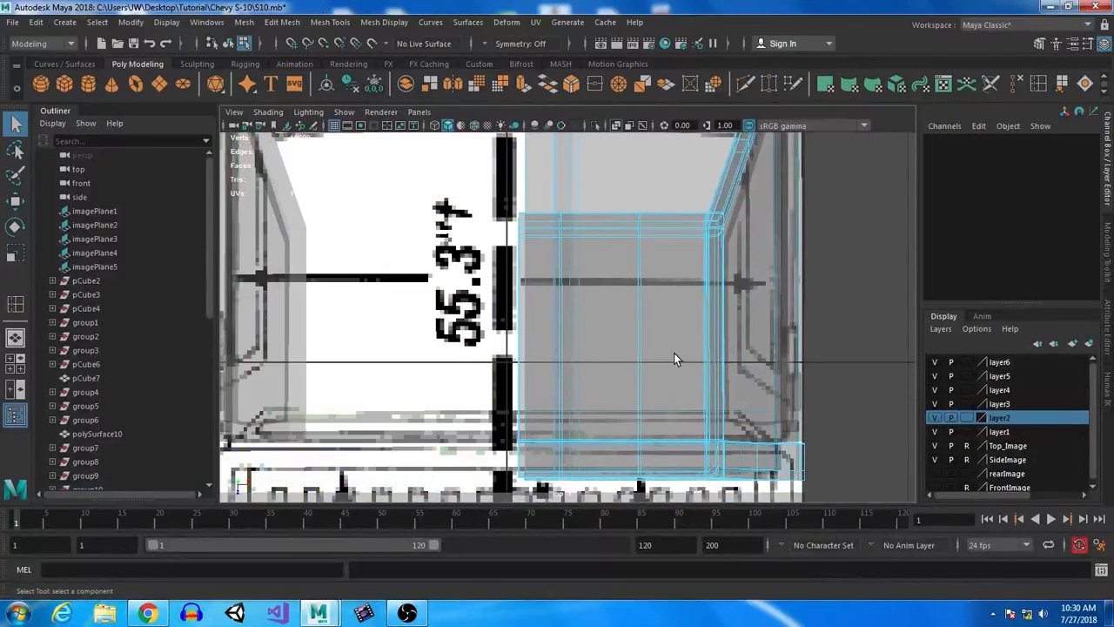
- Select two short edges beside the remaining half's front roof corner and move them along the windshield header toward the cab's centre
key(space)
key(space)
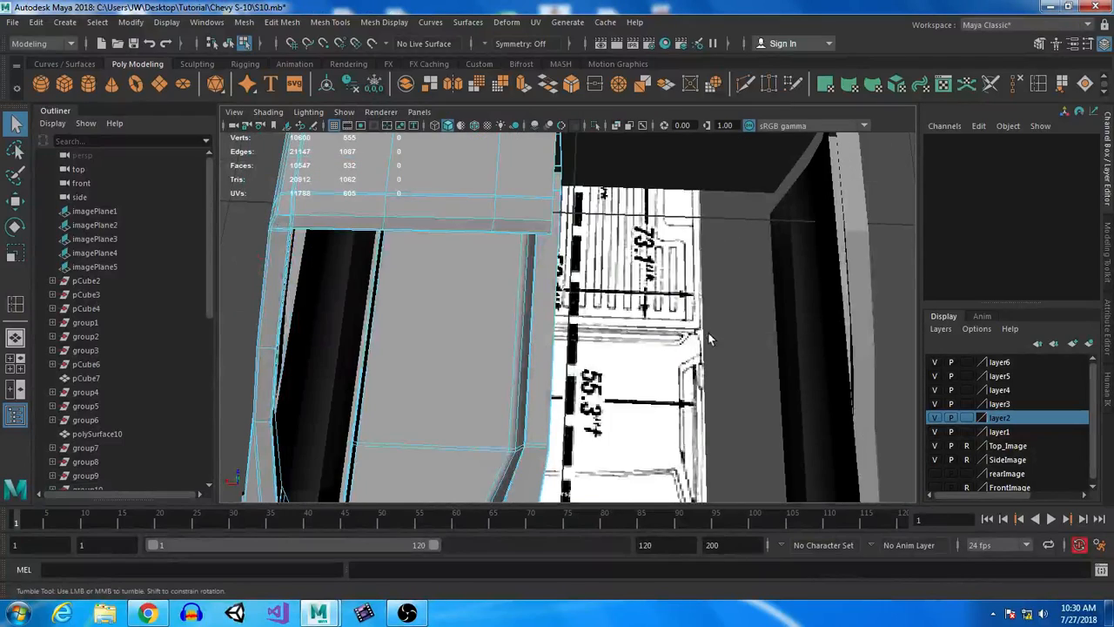
alt+drag(709, 337, 633, 279)
scroll(645, 328, down, 3)
alt+drag(645, 329, 593, 291)
alt+right_drag(593, 291, 810, 577)
alt+middle_drag(464, 275, 517, 317)
scroll(526, 335, up, 4)
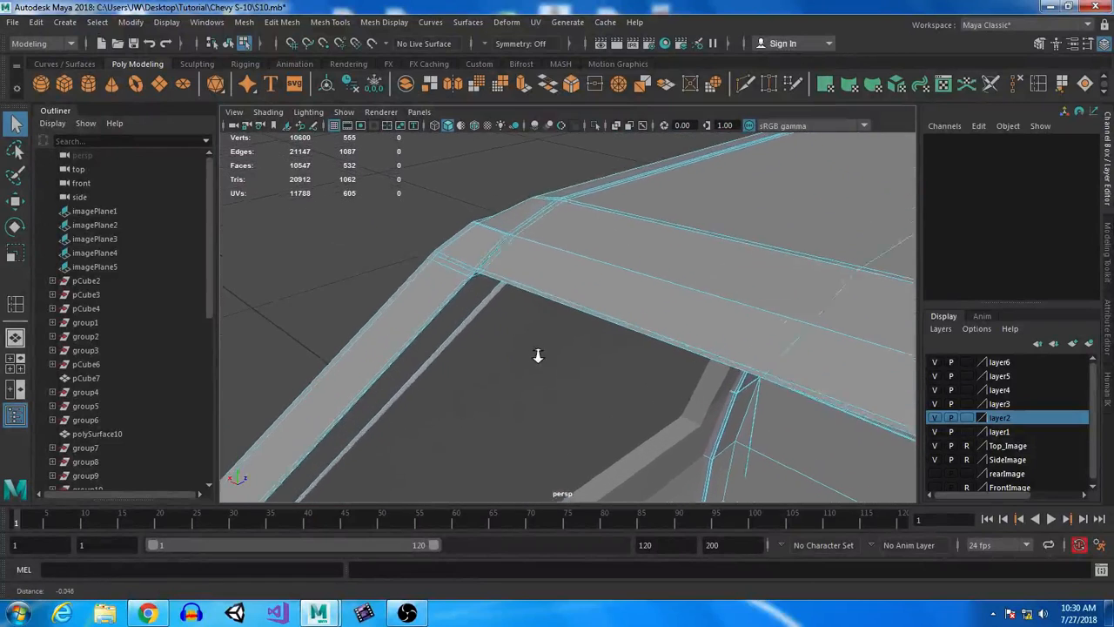
mouse_move(497, 281)
alt+middle_down()
mouse_move(525, 333)
mouse_move(500, 322)
mouse_move(479, 287)
alt+middle_up()
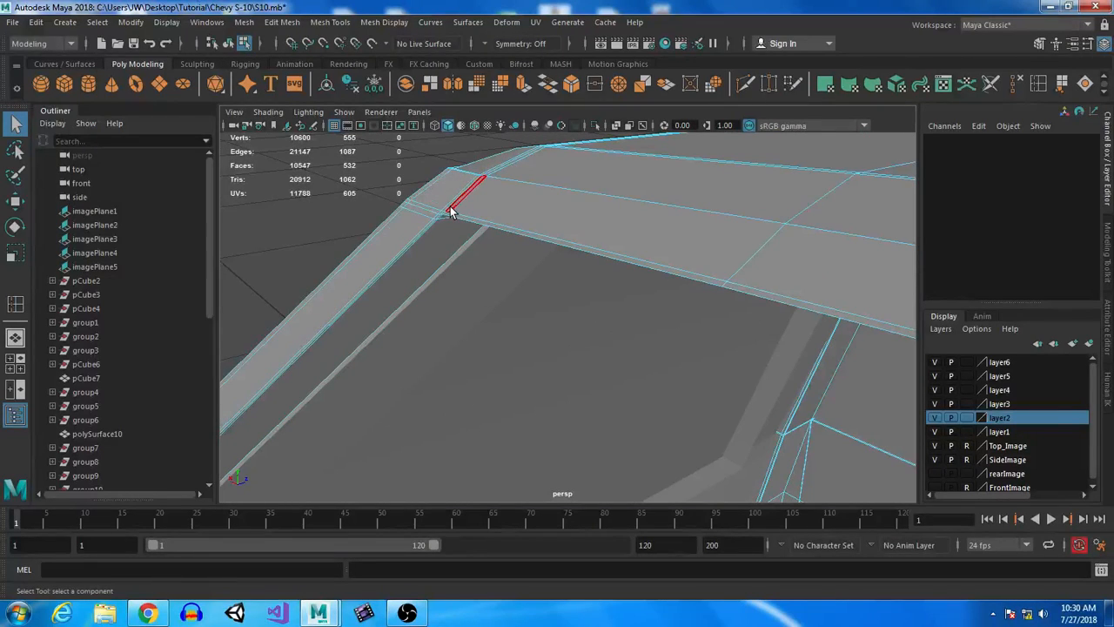
mouse_move(497, 307)
alt+mouse_down()
mouse_move(533, 321)
mouse_move(487, 310)
alt+mouse_up()
right_drag(468, 283, 447, 289)
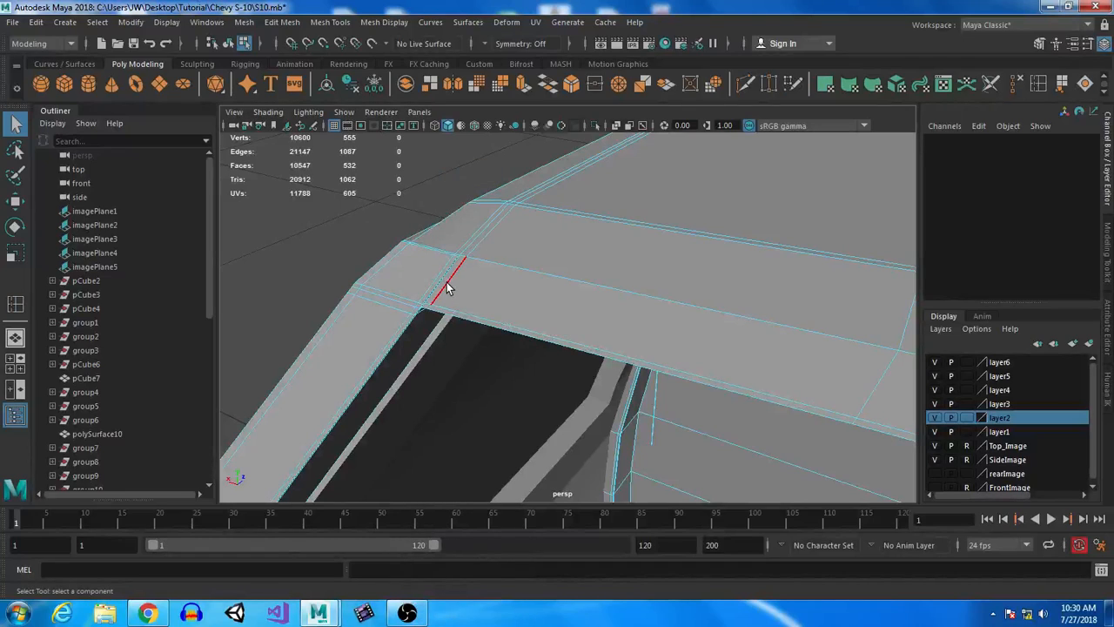
alt+drag(465, 266, 465, 302)
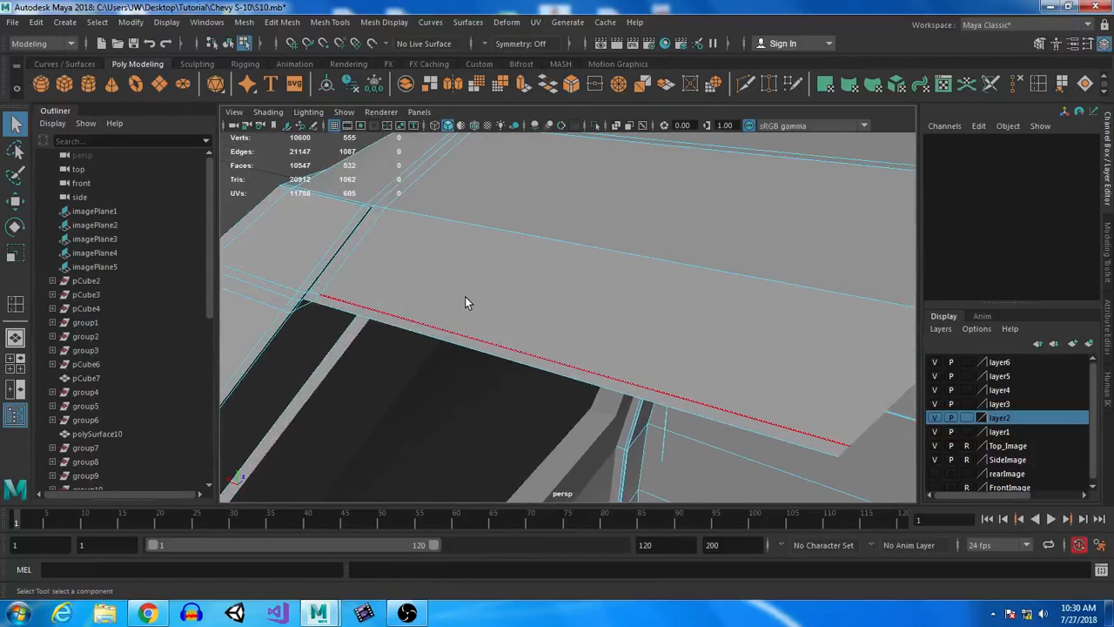
click(345, 264)
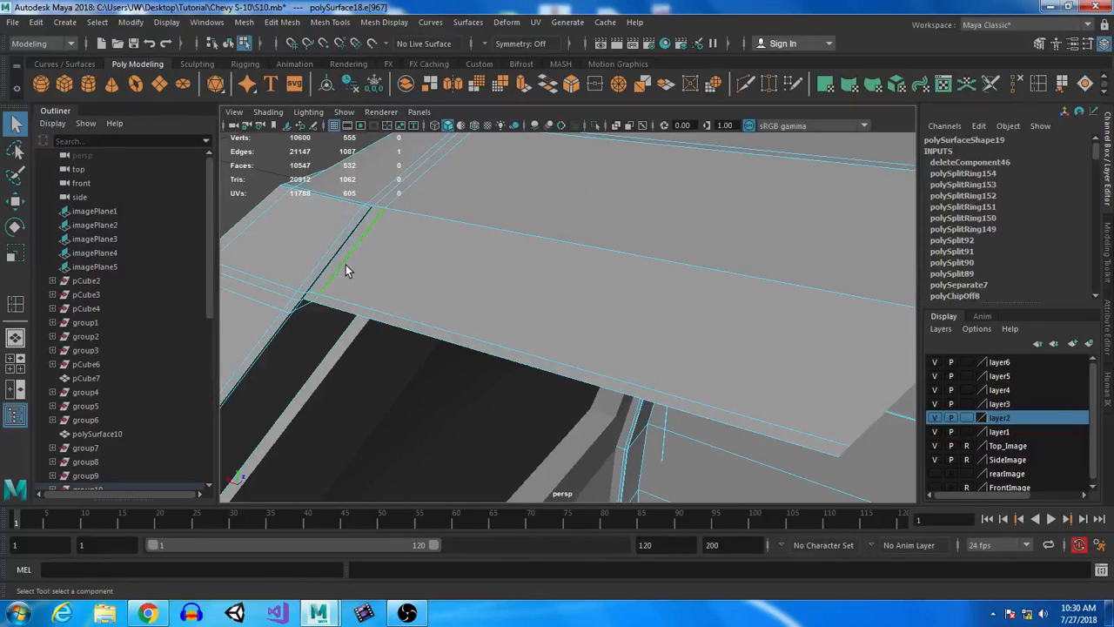
shift+click(317, 298)
key(ctrl+z)
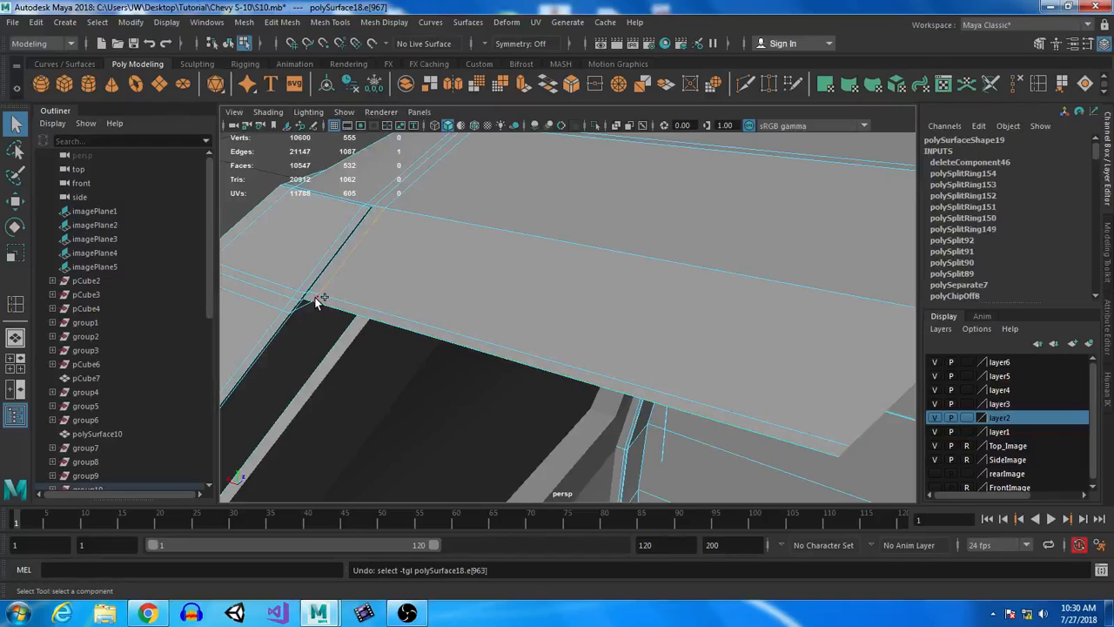
key(w)
shift+click(412, 244)
drag(302, 237, 455, 299)
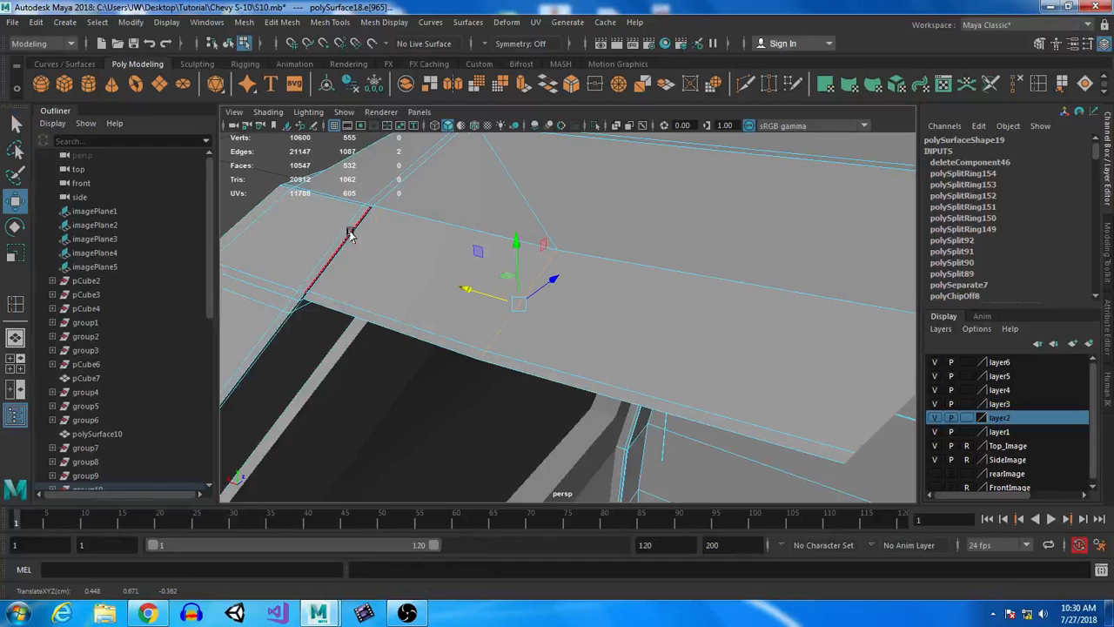
- Shift the neighbouring edges at the front roof corner along the header toward the centre and turn on the smooth preview
alt+drag(355, 310, 339, 301)
alt+middle_drag(407, 331, 326, 234)
alt+drag(376, 309, 355, 249)
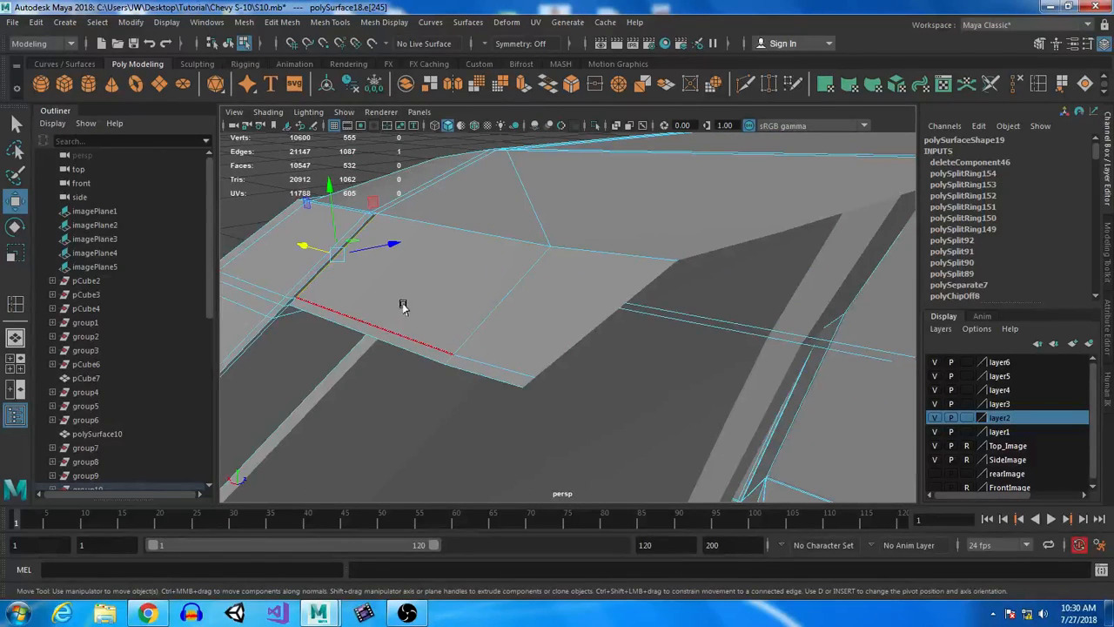
drag(300, 247, 347, 264)
alt+drag(285, 444, 515, 398)
scroll(554, 454, up, 3)
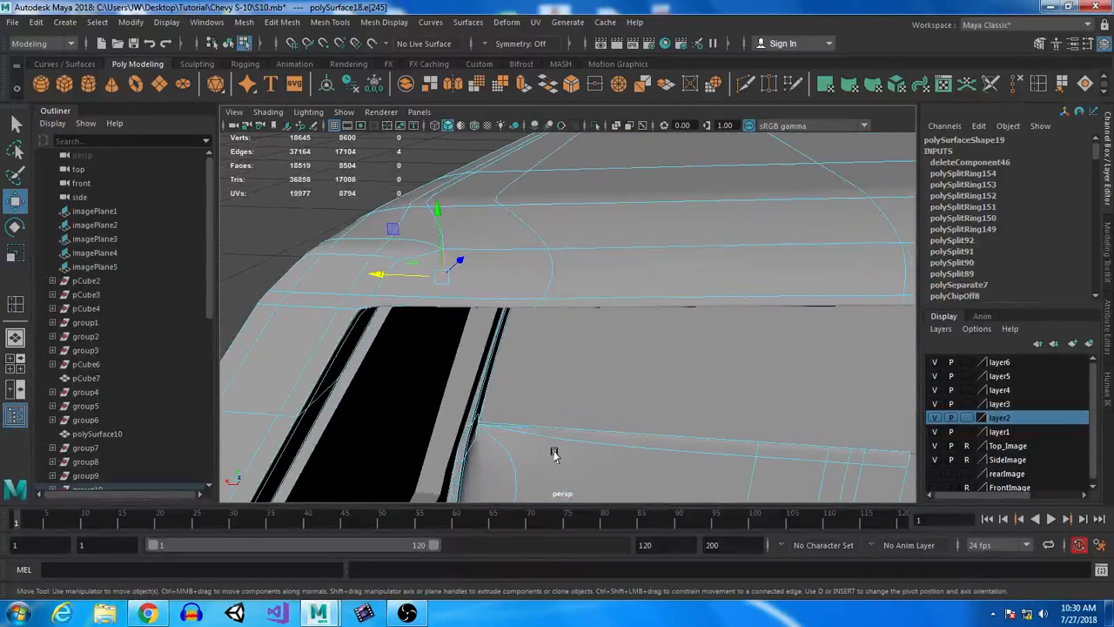
- Return to object selection and examine the smoothed front roof corner from the side with the cab body deselected and reselected
alt+drag(554, 454, 552, 458)
alt+middle_drag(501, 283, 531, 403)
right_drag(569, 281, 627, 189)
click(412, 193)
alt+drag(413, 194, 664, 393)
click(675, 451)
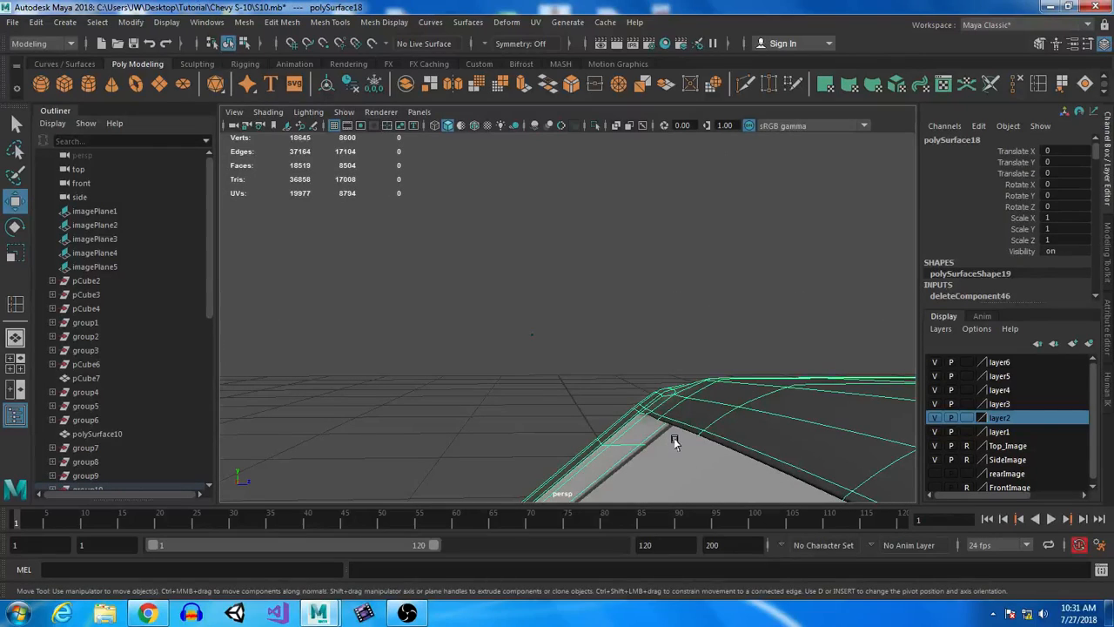
drag(679, 434, 638, 373)
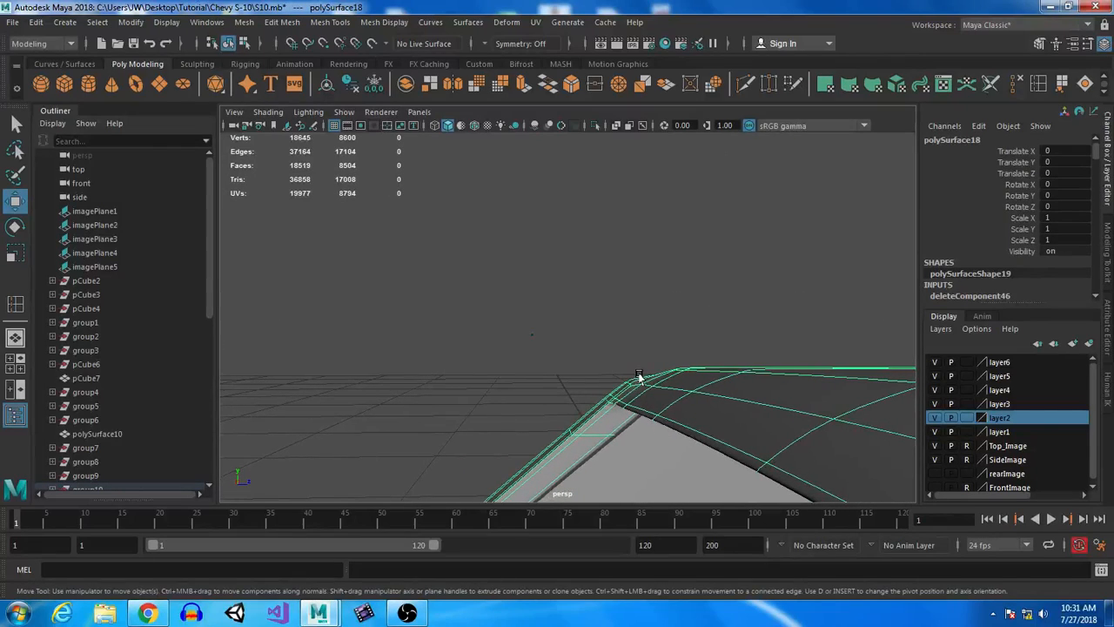
- Turn off the smooth preview and select the edges along the roof's front rim above the windshield opening
right_click(638, 372)
click(575, 213)
alt+drag(728, 430, 805, 432)
click(500, 401)
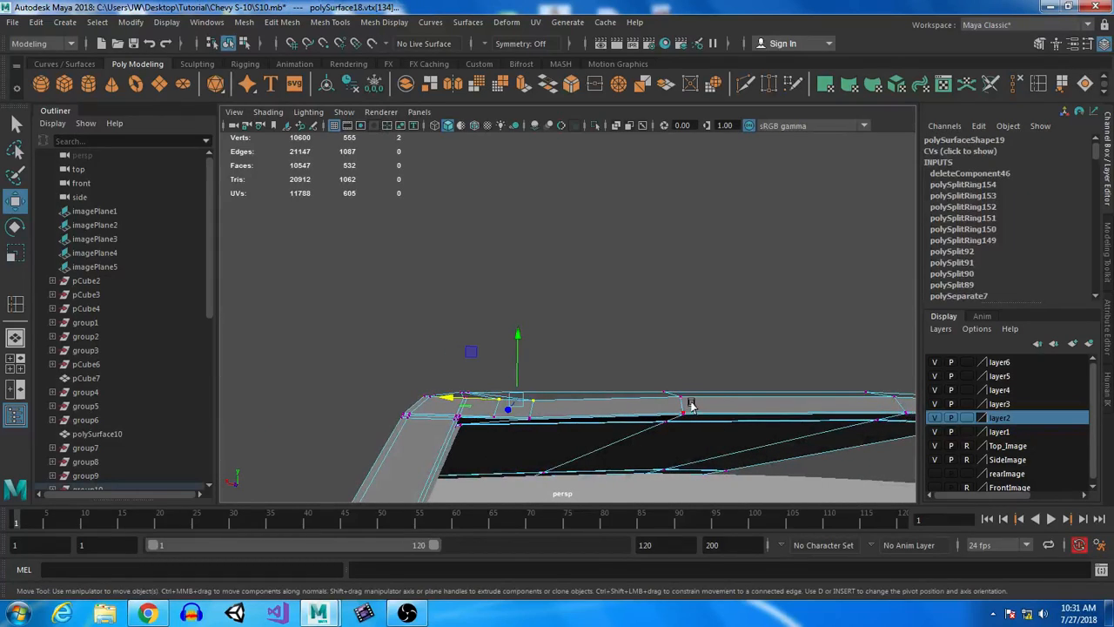
alt+drag(685, 405, 637, 336)
right_click(640, 206)
click(638, 173)
click(723, 311)
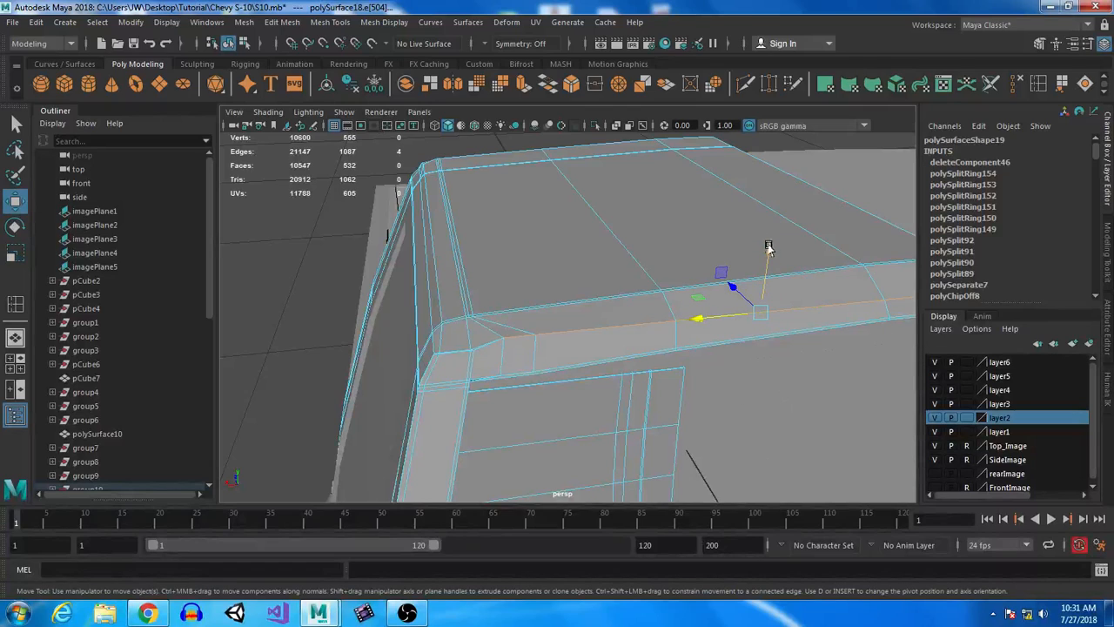
alt+drag(552, 433, 600, 394)
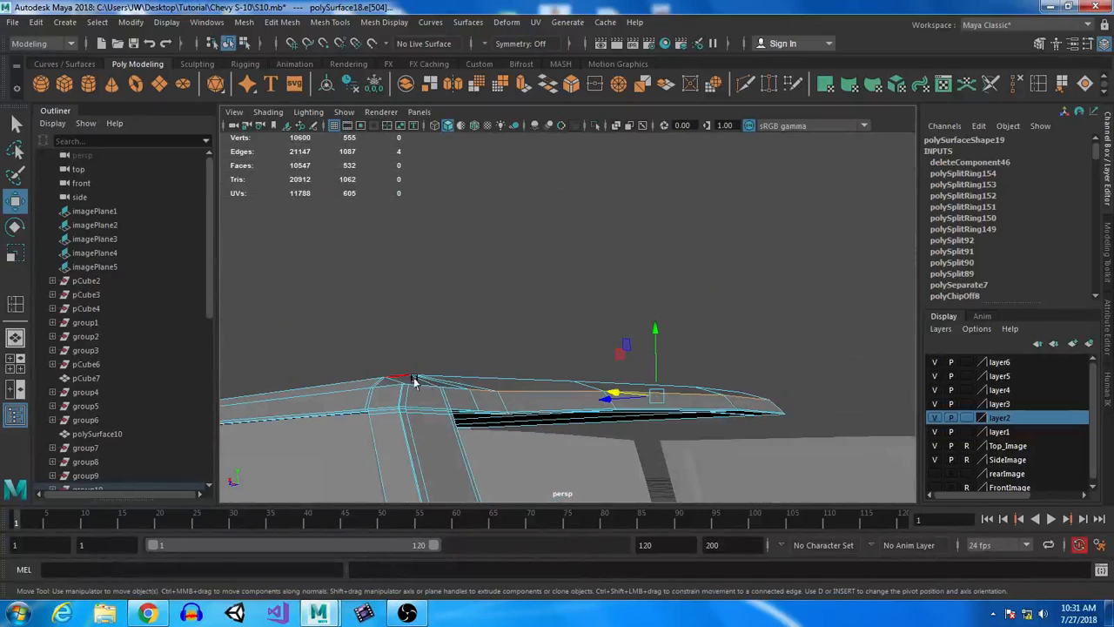
- Examine the selected roof rim edges against the cab's profile in the front and side views
key(space)
alt+middle_drag(418, 385, 430, 492)
scroll(427, 384, up, 5)
alt+middle_drag(480, 440, 210, 439)
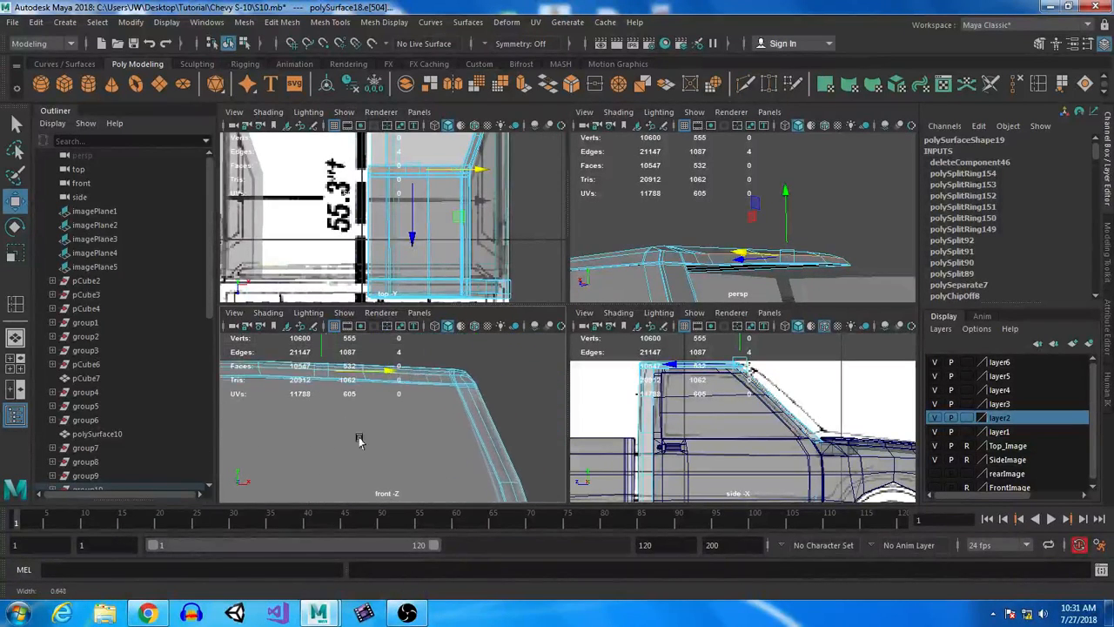
key(space)
alt+middle_drag(588, 333, 587, 403)
scroll(587, 402, up, 5)
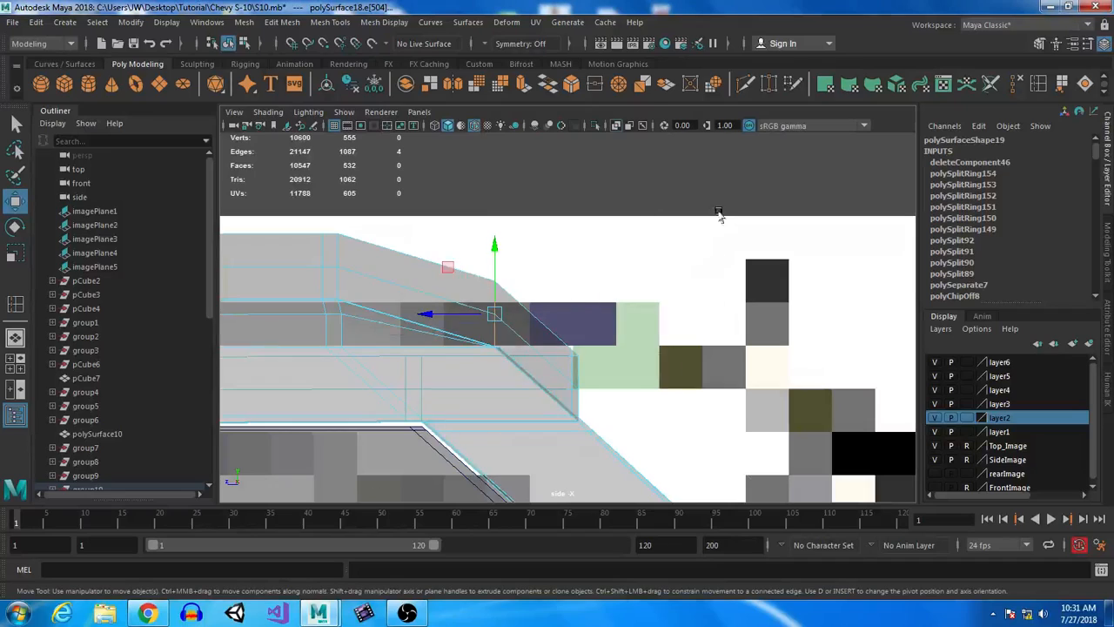
- Adjust the height of the two vertices on the roof's front rim beside the corner to even out the rim
key(space)
key(space)
alt+drag(610, 391, 532, 360)
alt+middle_drag(532, 361, 576, 371)
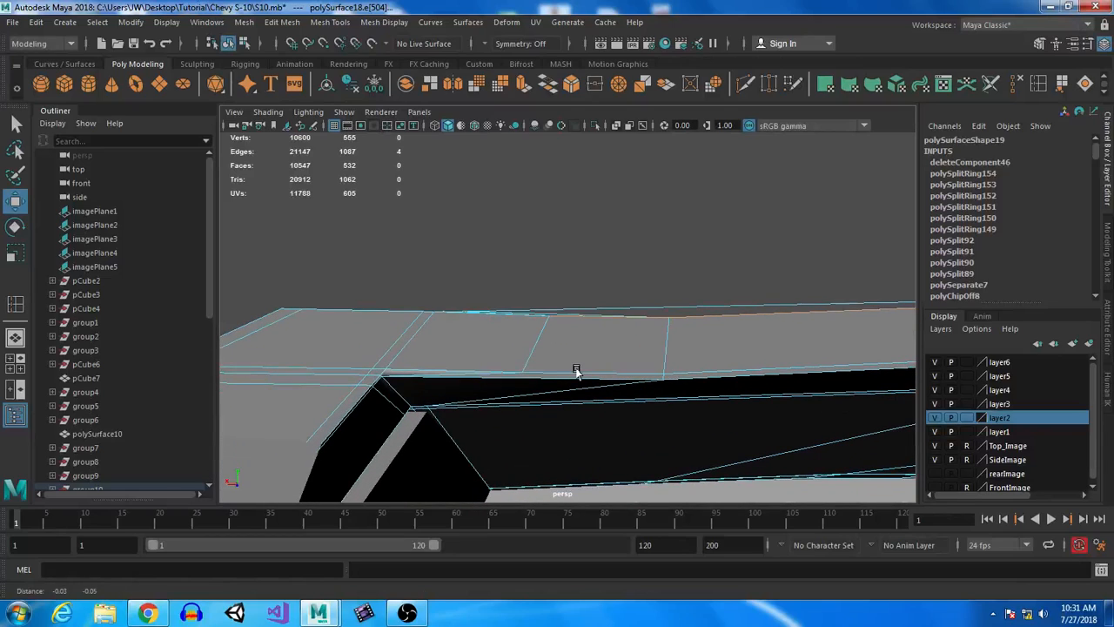
right_drag(504, 235, 489, 209)
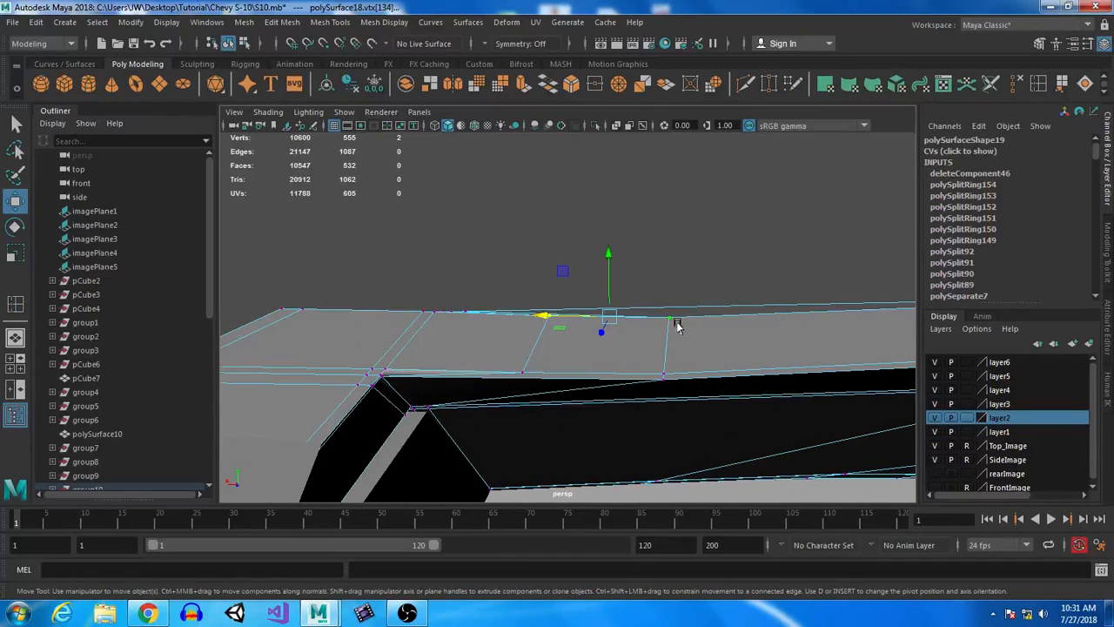
drag(666, 262, 668, 255)
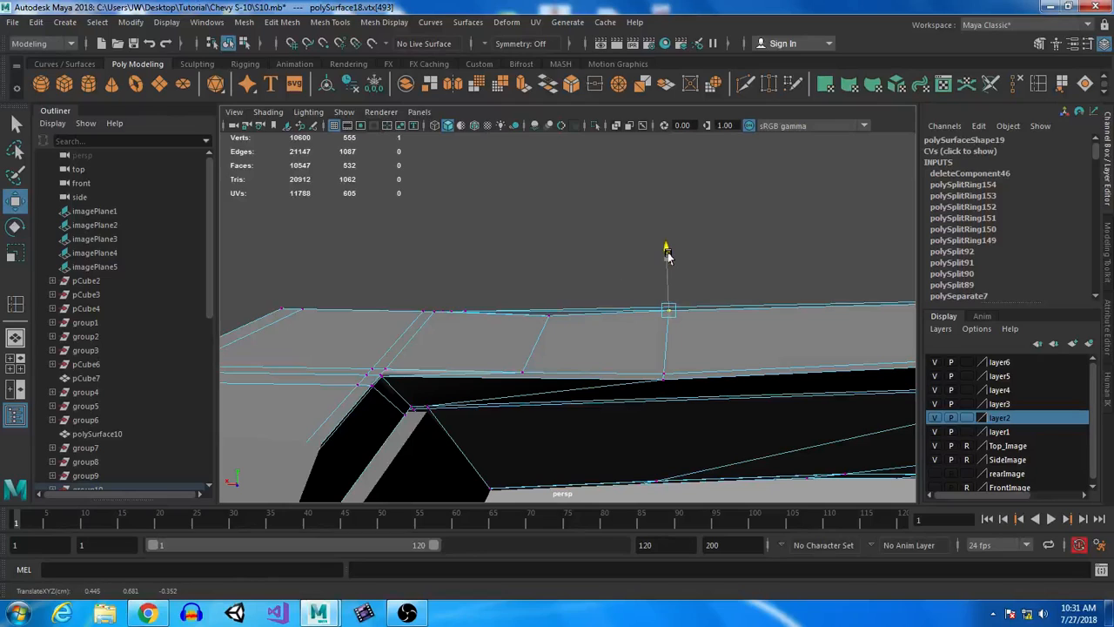
click(549, 313)
drag(550, 254, 544, 350)
- Turn on the cab body's smooth preview, deselect it, and examine the front roof corner from the side
key(3)
right_drag(699, 316, 740, 188)
click(518, 221)
alt+drag(528, 381, 717, 316)
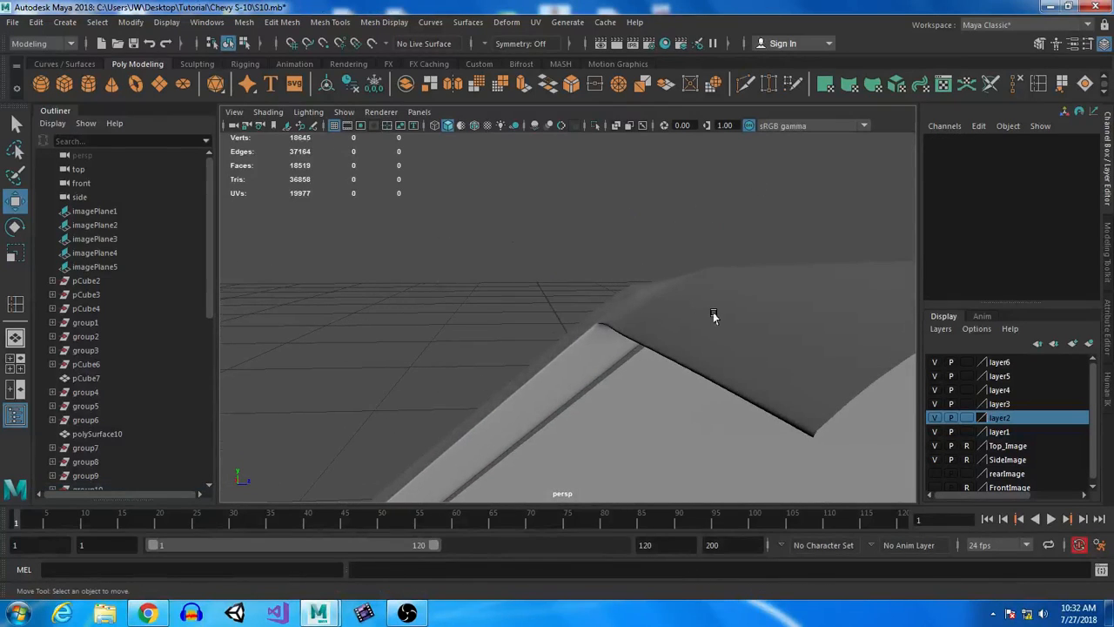
- Raise the roof rim vertex nearest the front corner slightly and compare the unsmoothed and smooth displays
click(659, 334)
right_drag(659, 334, 585, 228)
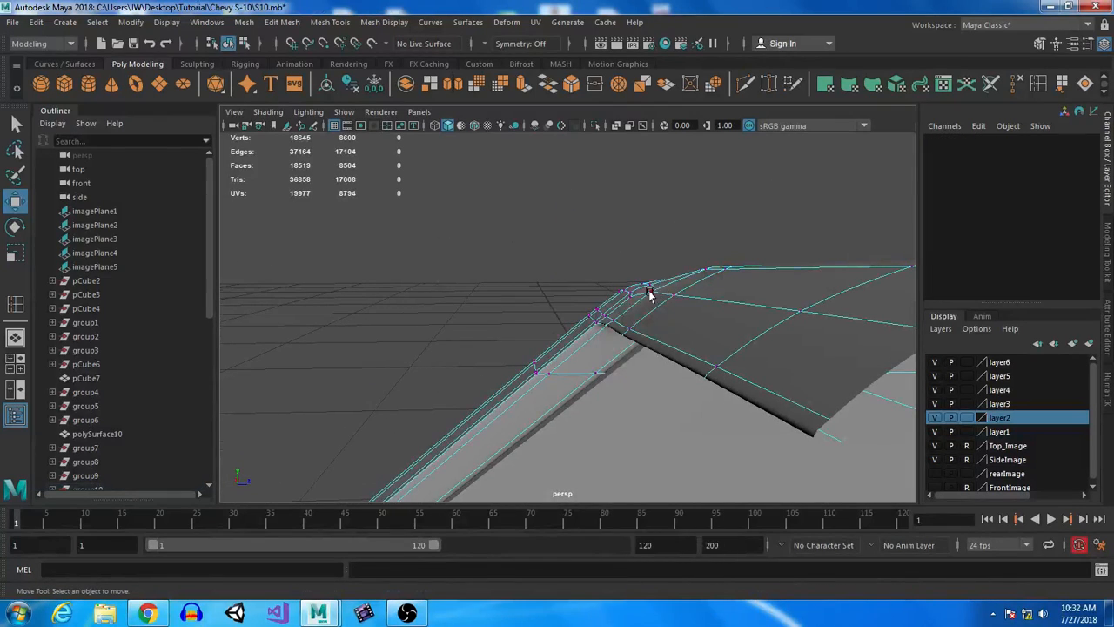
click(649, 291)
drag(651, 236, 650, 225)
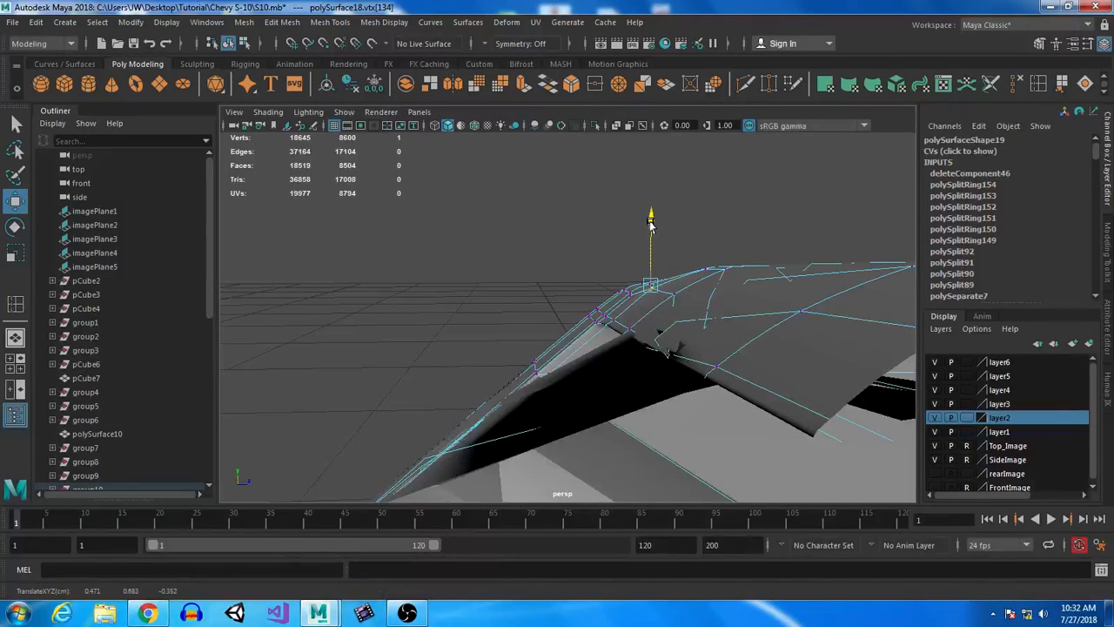
key(1)
key(3)
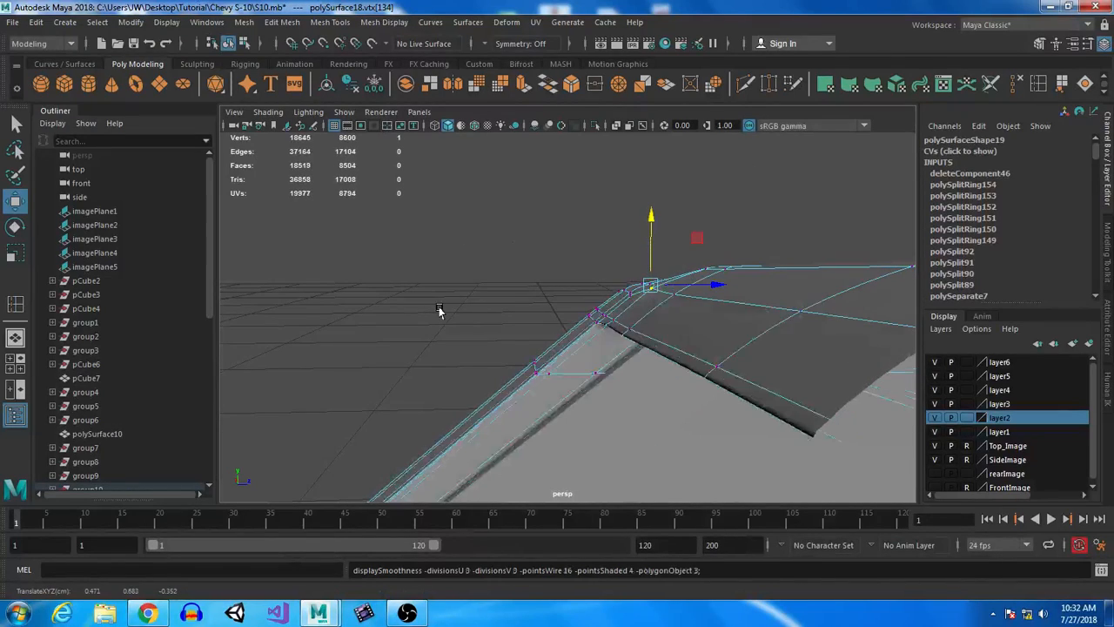
- Examine the smoothed roof corner with the cab body deselected, return to vertex selection, and undo the last vertex move
right_drag(659, 316, 719, 200)
click(455, 291)
alt+drag(391, 369, 505, 378)
key(F9)
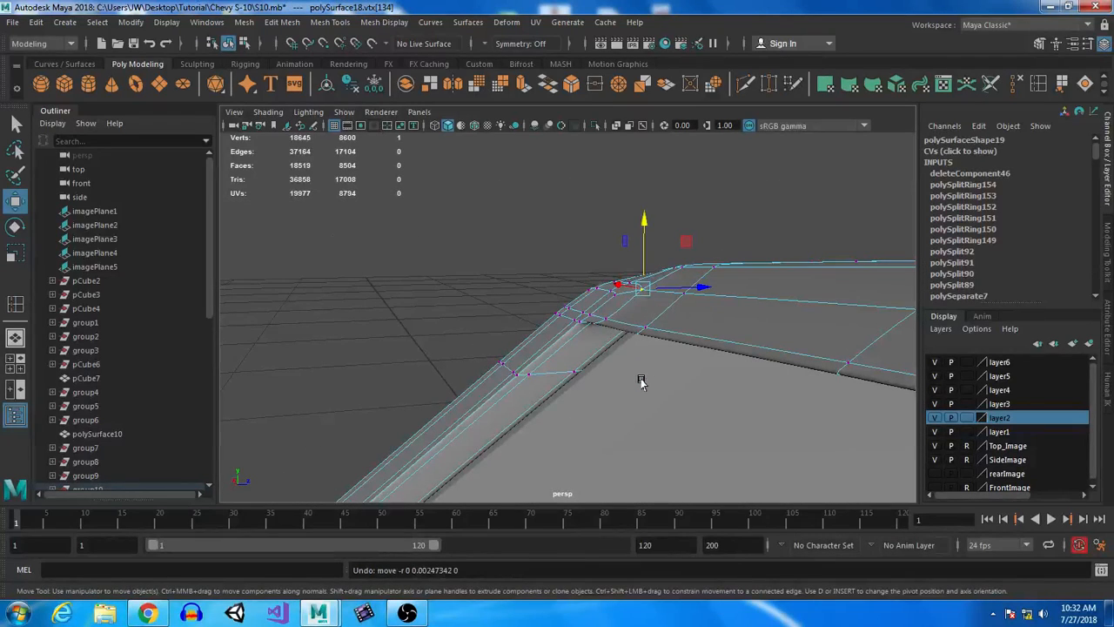
key(ctrl+z)
- Select the single edge on the roof's front rim beside the corner and move it toward the rear of the cab
mouse_move(535, 363)
alt+mouse_down()
mouse_move(641, 356)
mouse_move(653, 387)
mouse_move(530, 273)
mouse_move(550, 379)
alt+mouse_up()
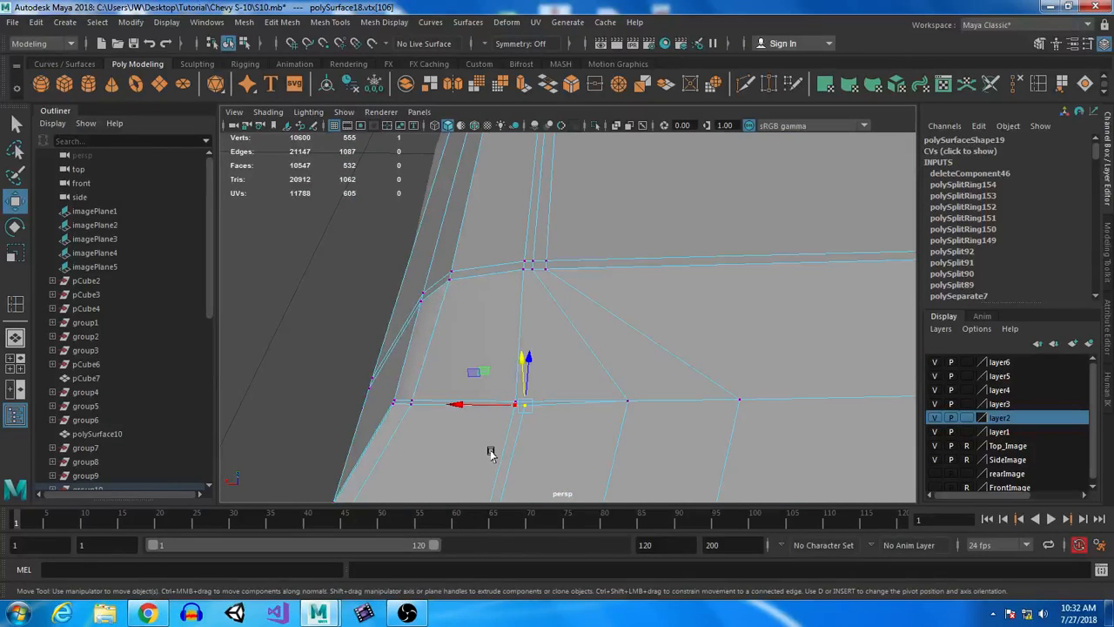
right_drag(602, 212, 601, 172)
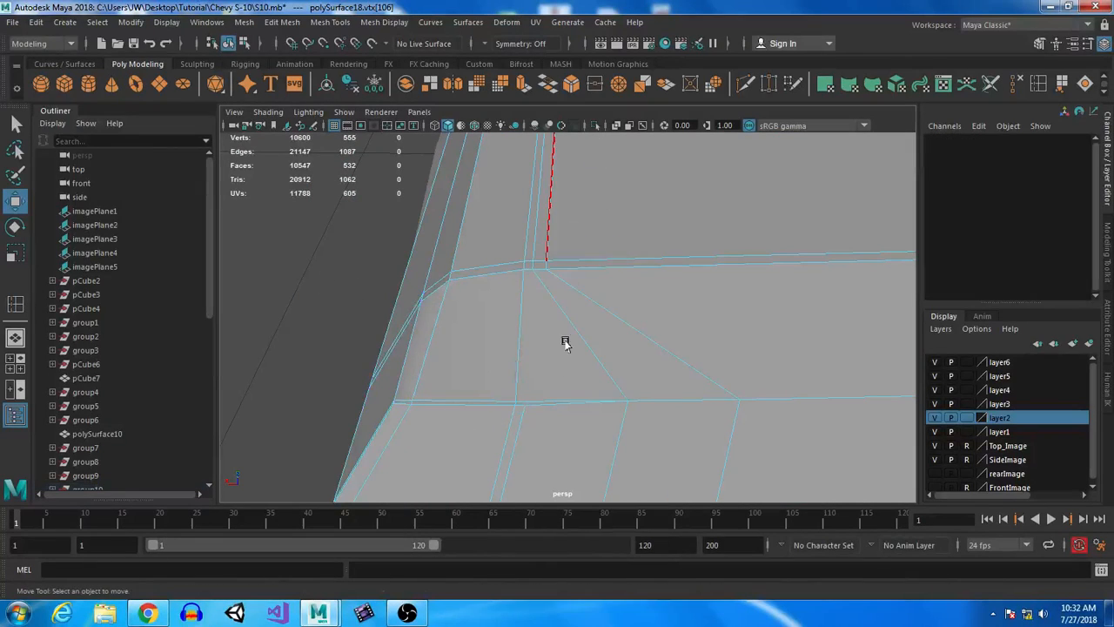
click(472, 401)
click(477, 401)
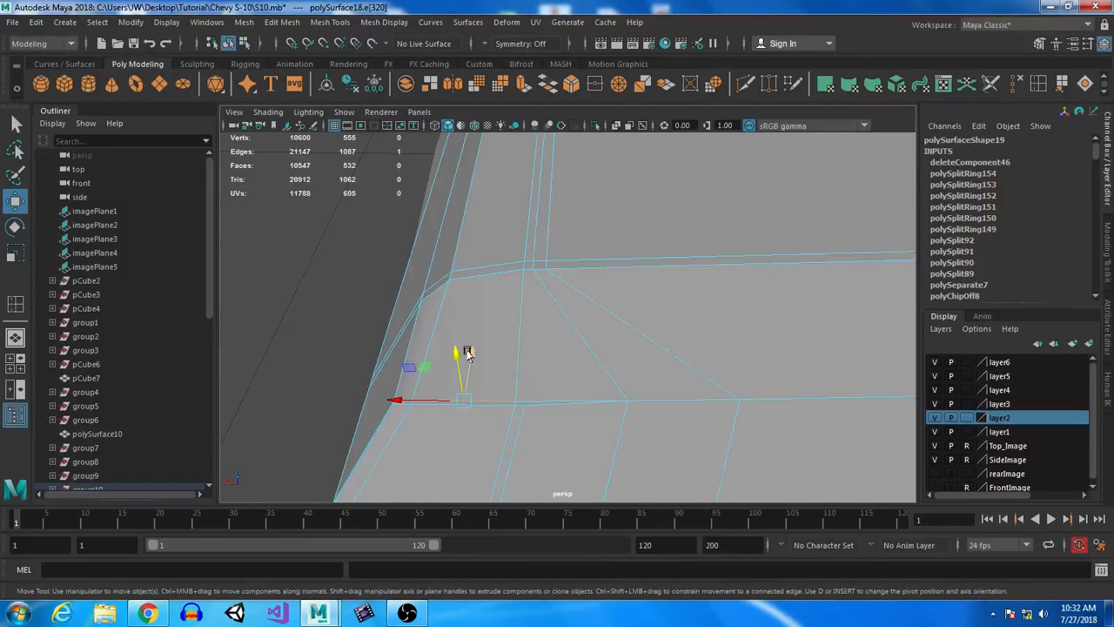
alt+drag(469, 372, 680, 400)
drag(581, 416, 548, 418)
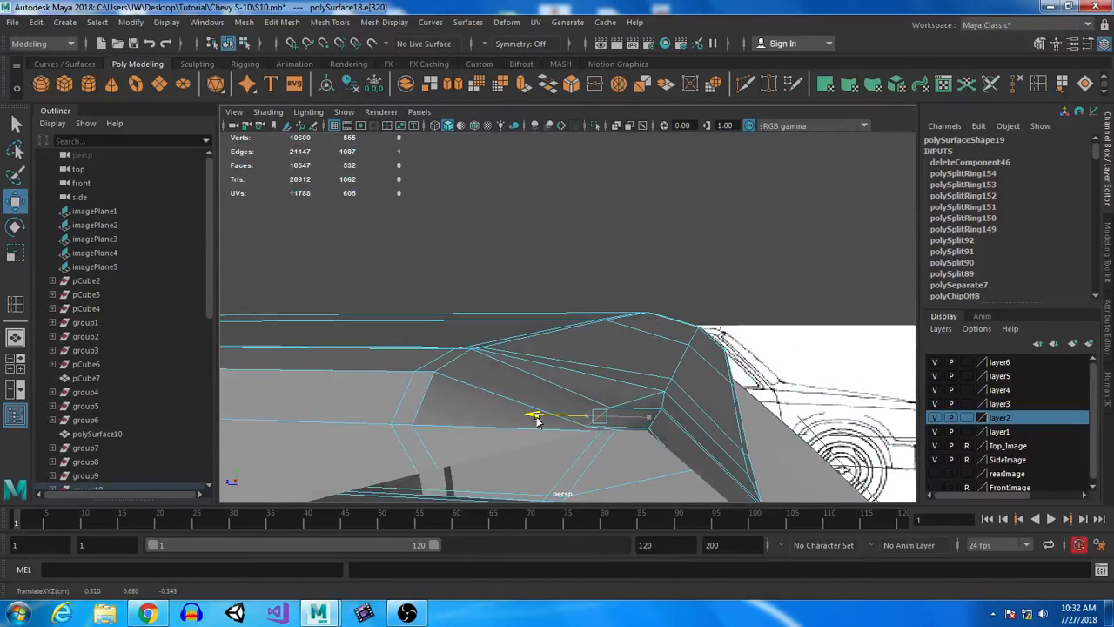
- Fine-tune the heights of the vertices on the roof's front rim near the corner and undo the last vertex move
drag(600, 347, 570, 214)
right_drag(570, 213, 488, 214)
drag(334, 379, 339, 379)
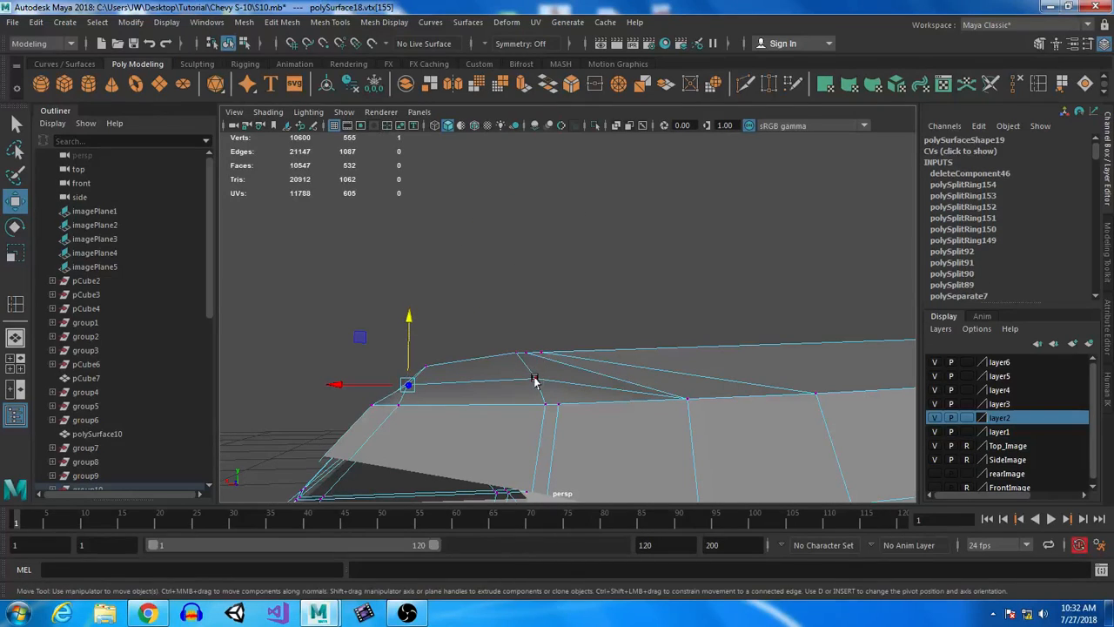
drag(535, 309, 536, 305)
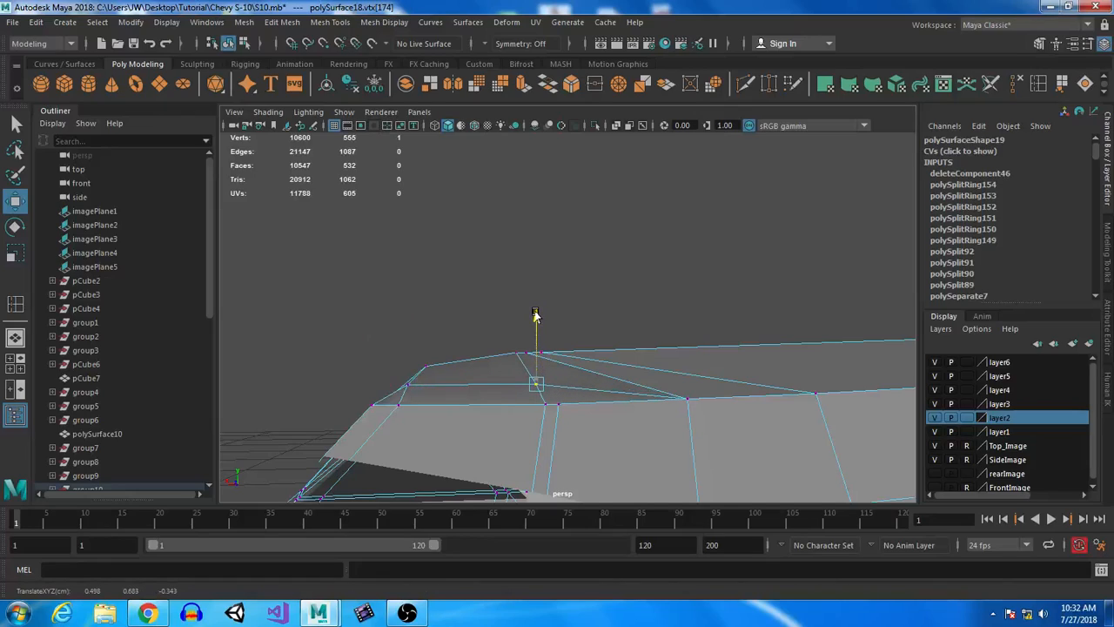
click(405, 383)
drag(406, 317, 545, 421)
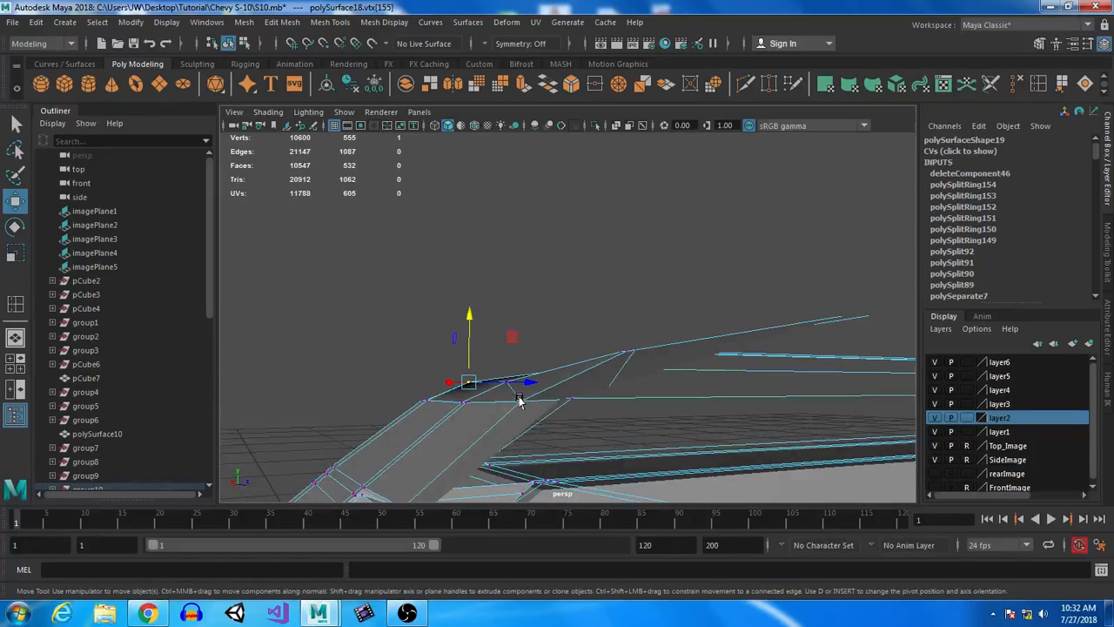
drag(520, 334, 520, 327)
key(ctrl+z)
- Turn on the cab body's smooth preview, deselect it, and examine the front roof corner from above
alt+drag(505, 383, 573, 385)
key(3)
right_drag(578, 383, 624, 187)
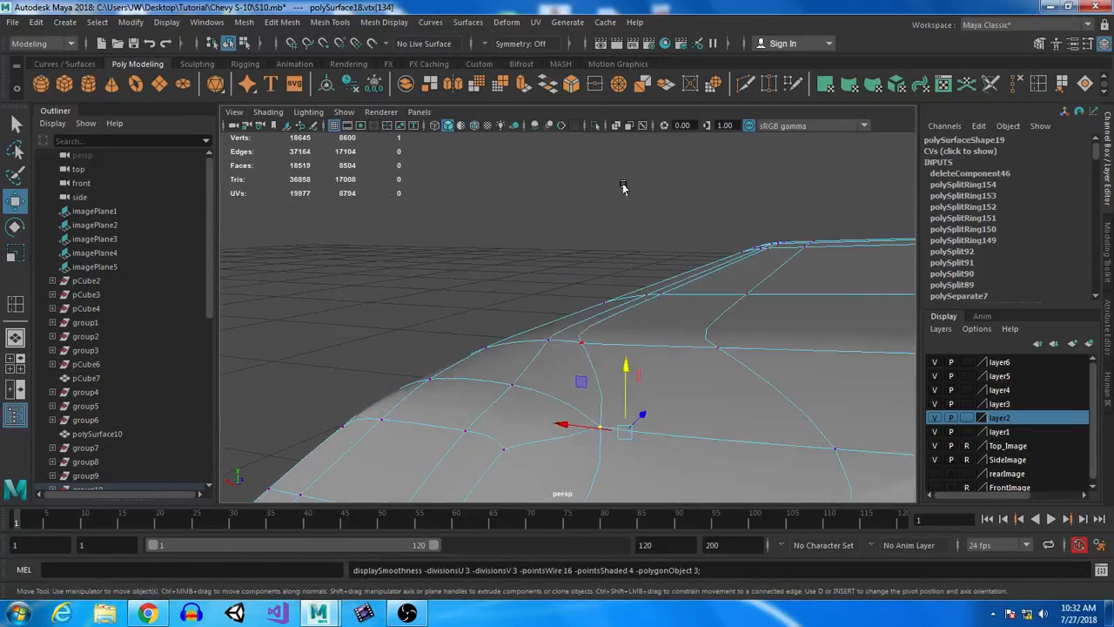
click(608, 198)
alt+drag(473, 380, 564, 505)
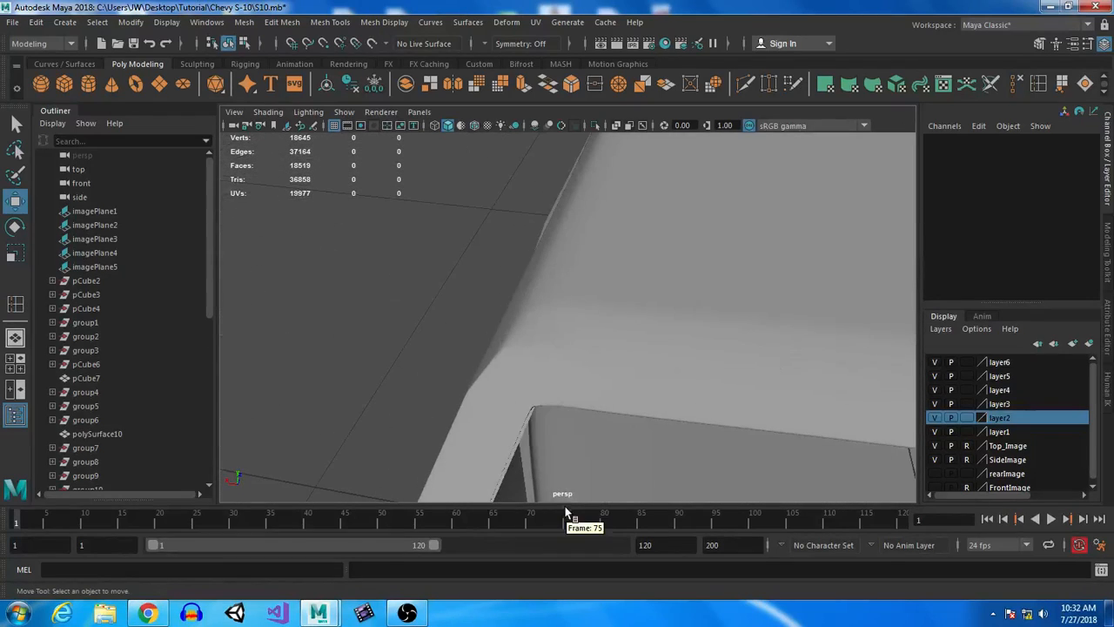
- Return the cab body to its unsmoothed display, select the edges along the roof's front, and shift them toward the rear
click(572, 336)
key(1)
alt+drag(583, 370, 567, 328)
right_drag(567, 211, 572, 150)
click(525, 231)
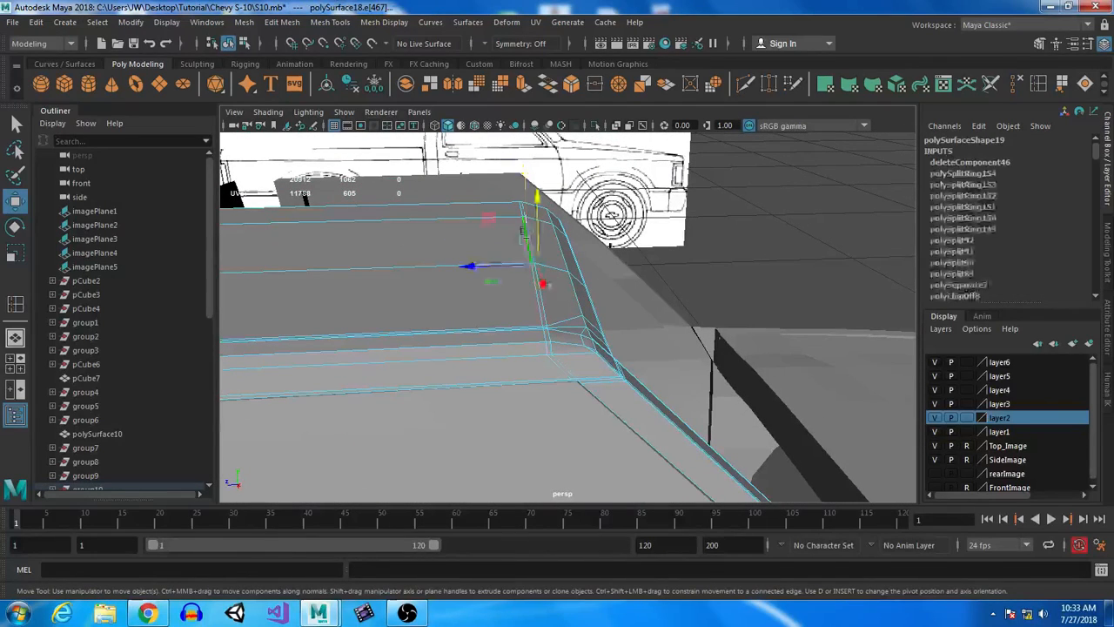
drag(469, 266, 380, 265)
- Raise the single rim edge beside the front roof corner slightly, using the side view to line it up with the roof slope
alt+drag(561, 328, 609, 403)
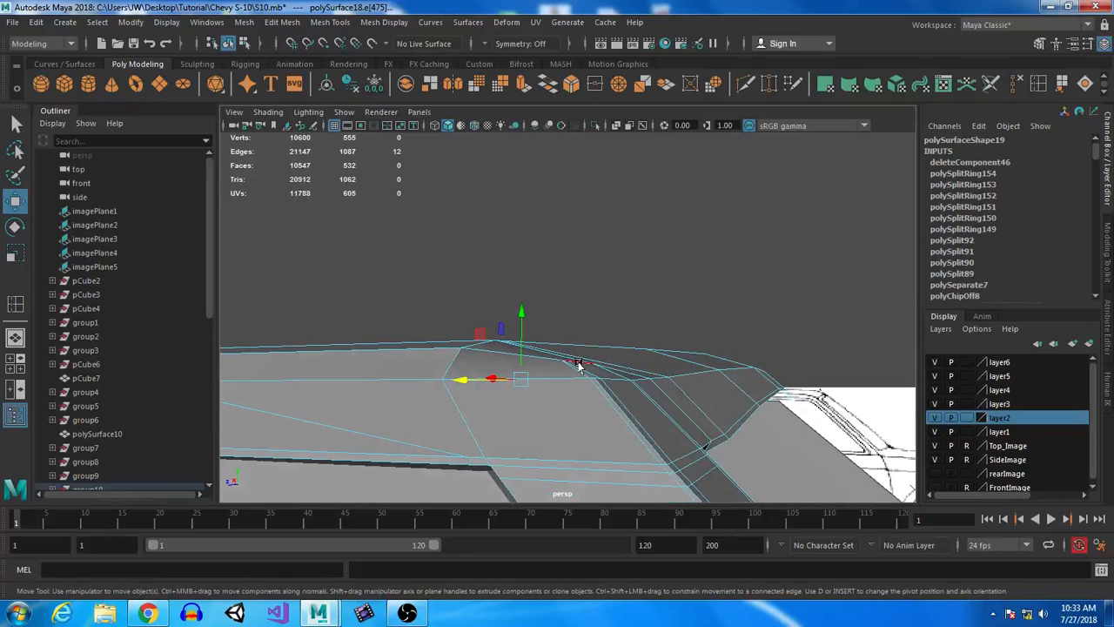
drag(568, 311, 575, 304)
alt+drag(581, 327, 653, 365)
key(space)
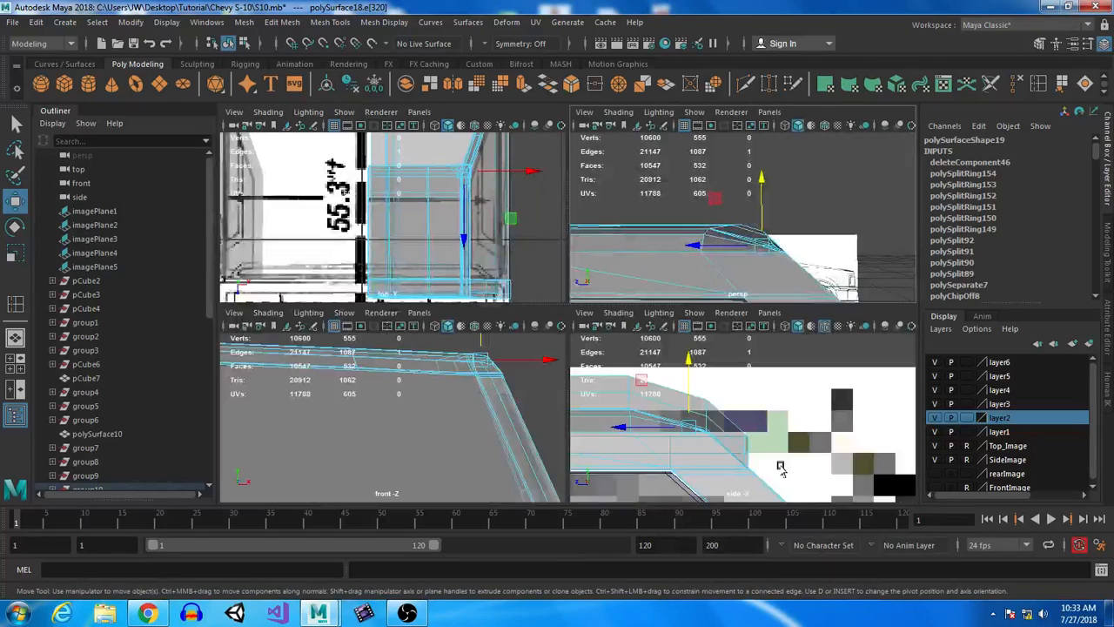
key(space)
scroll(664, 383, up, 5)
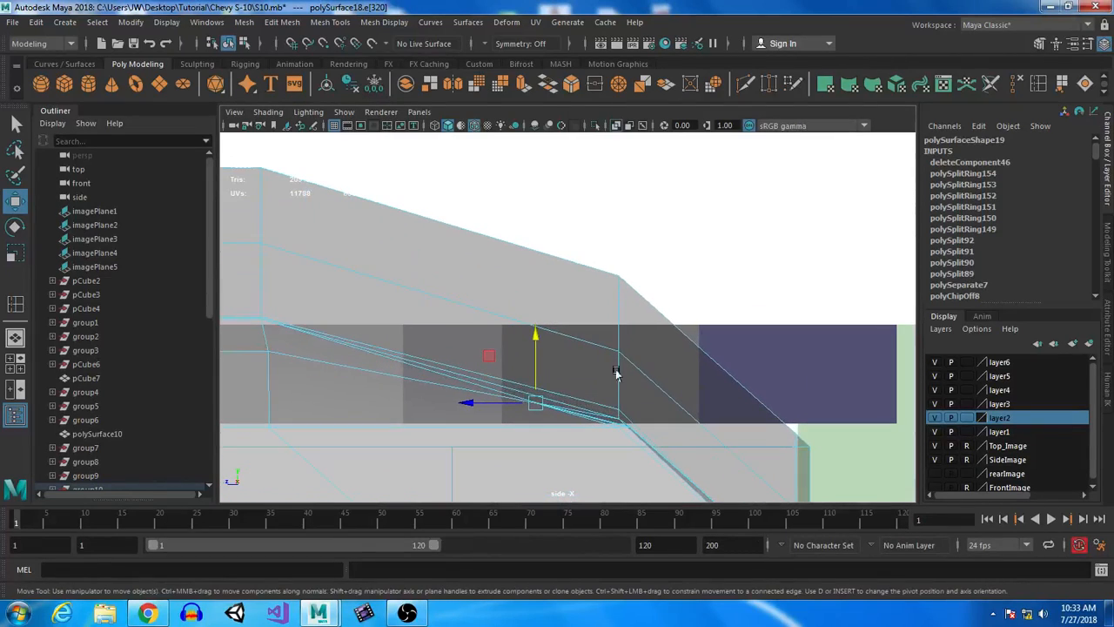
drag(534, 337, 535, 322)
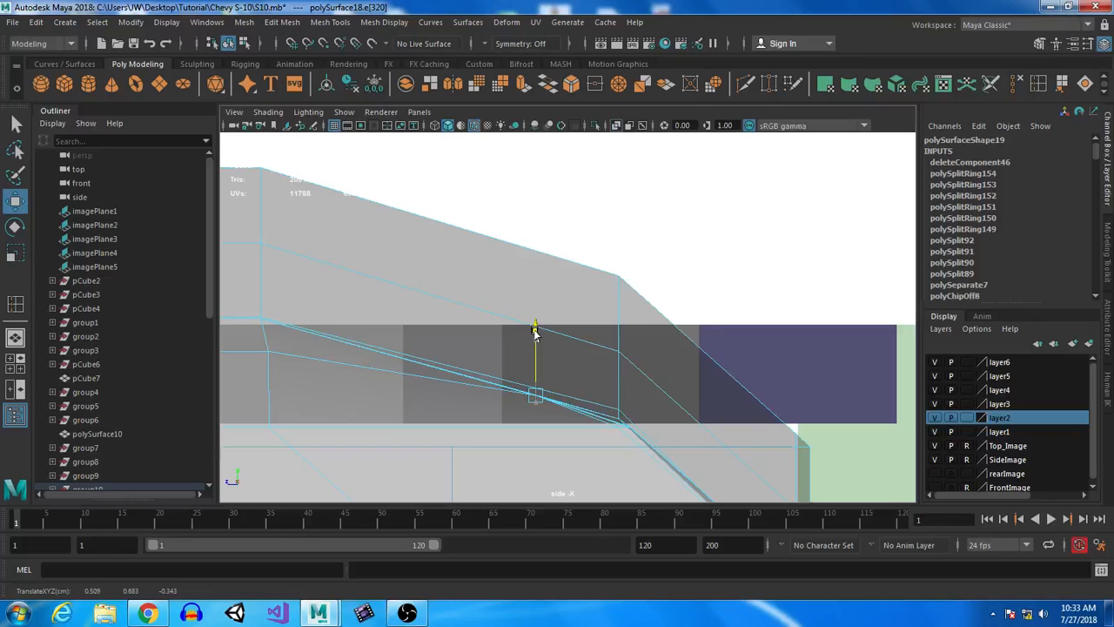
- Return to the perspective view, smooth the cab body's display, and examine the deselected roof corner
key(space)
key(space)
alt+drag(726, 397, 502, 401)
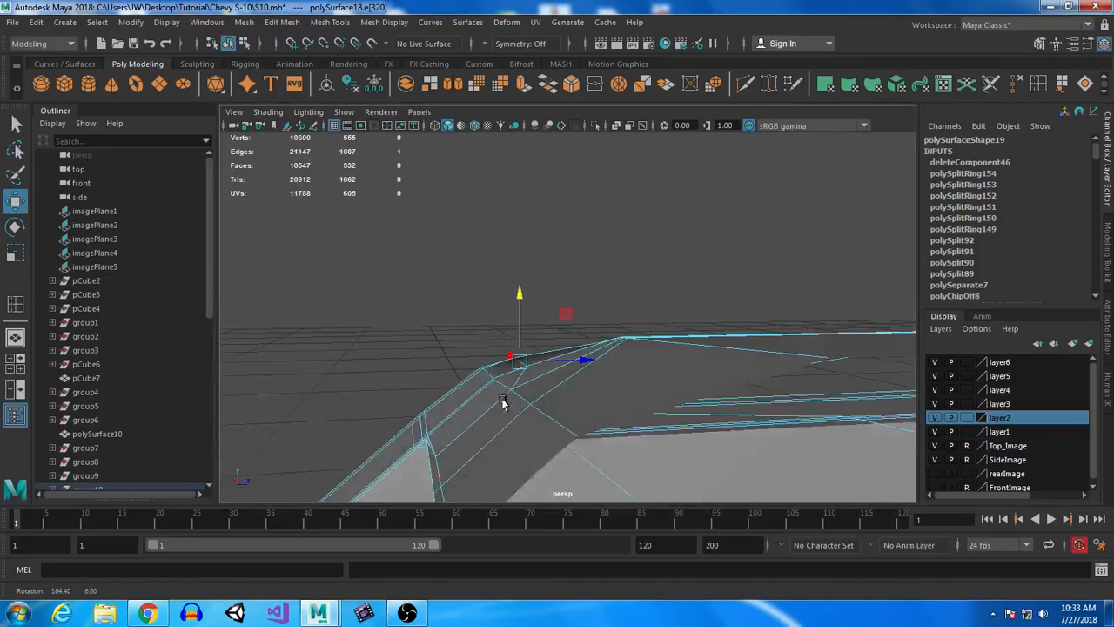
right_drag(560, 318, 637, 249)
key(3)
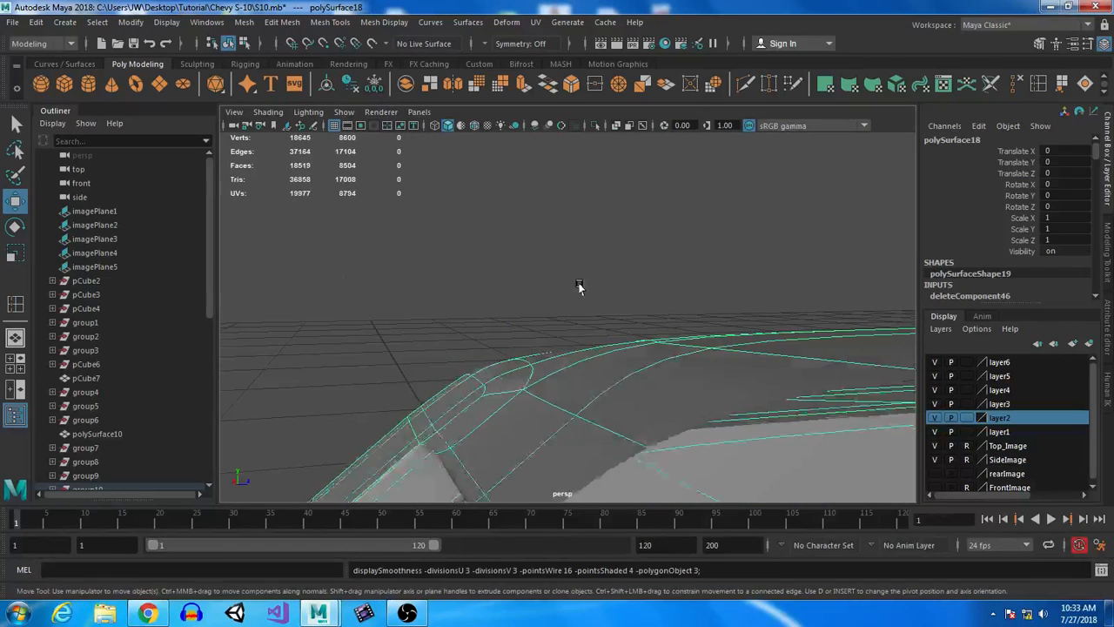
click(580, 287)
alt+drag(398, 443, 569, 330)
- On the unsmoothed cab body, spread the two upright edges beside the roof corner, one rearward and the other inward along the front
click(567, 335)
key(1)
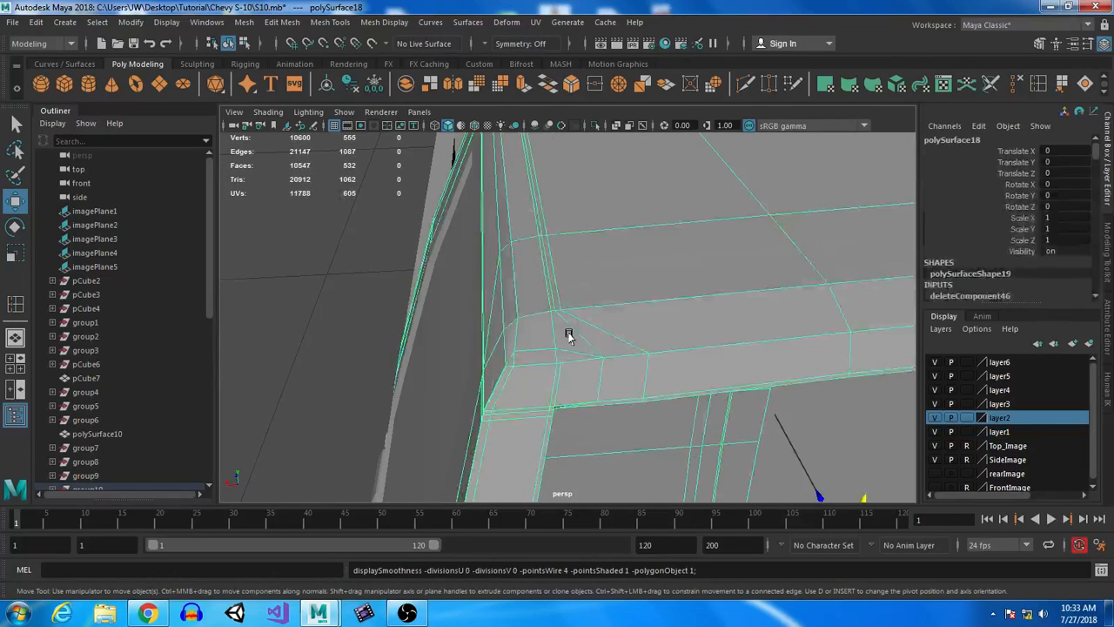
alt+drag(542, 422, 617, 410)
alt+right_drag(618, 410, 620, 366)
alt+middle_drag(620, 365, 624, 371)
right_drag(561, 310, 554, 149)
click(554, 280)
drag(528, 309, 490, 292)
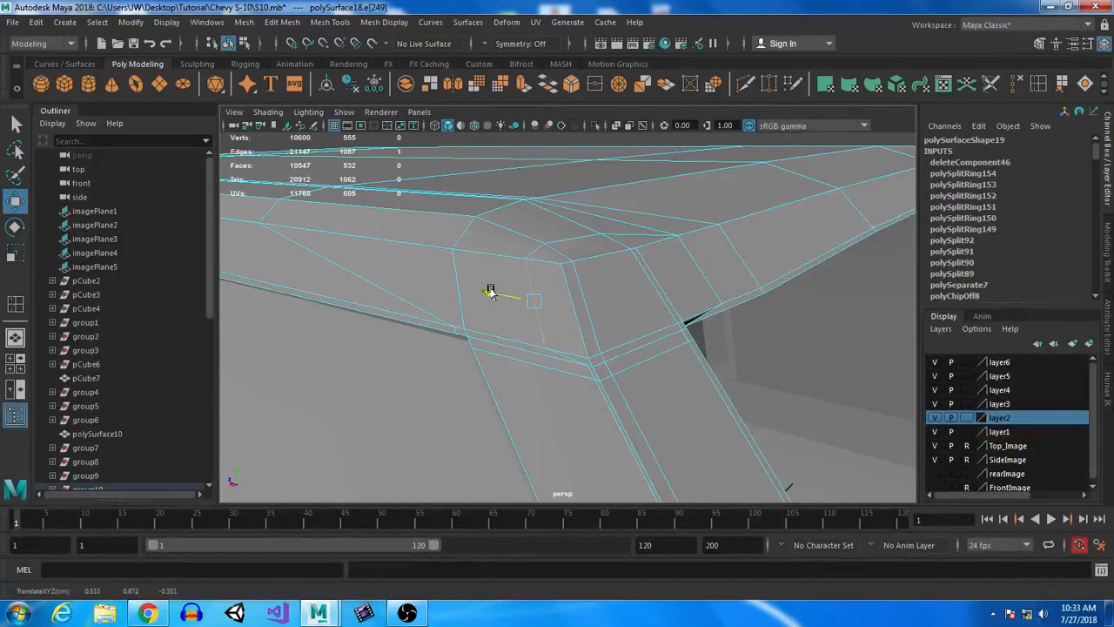
alt+drag(749, 414, 584, 379)
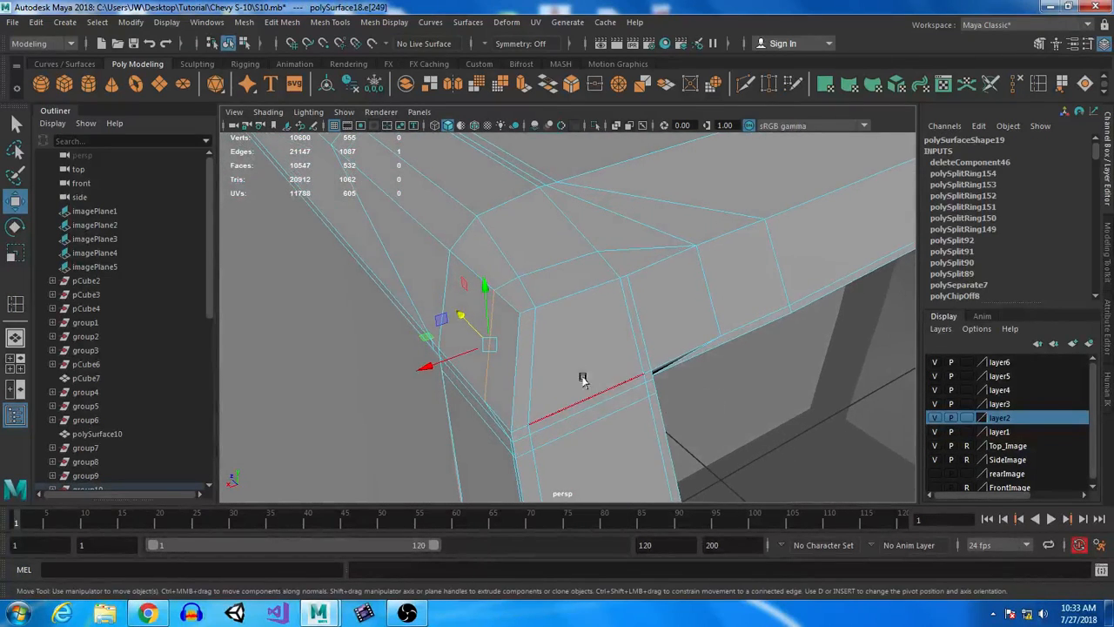
drag(470, 390, 507, 386)
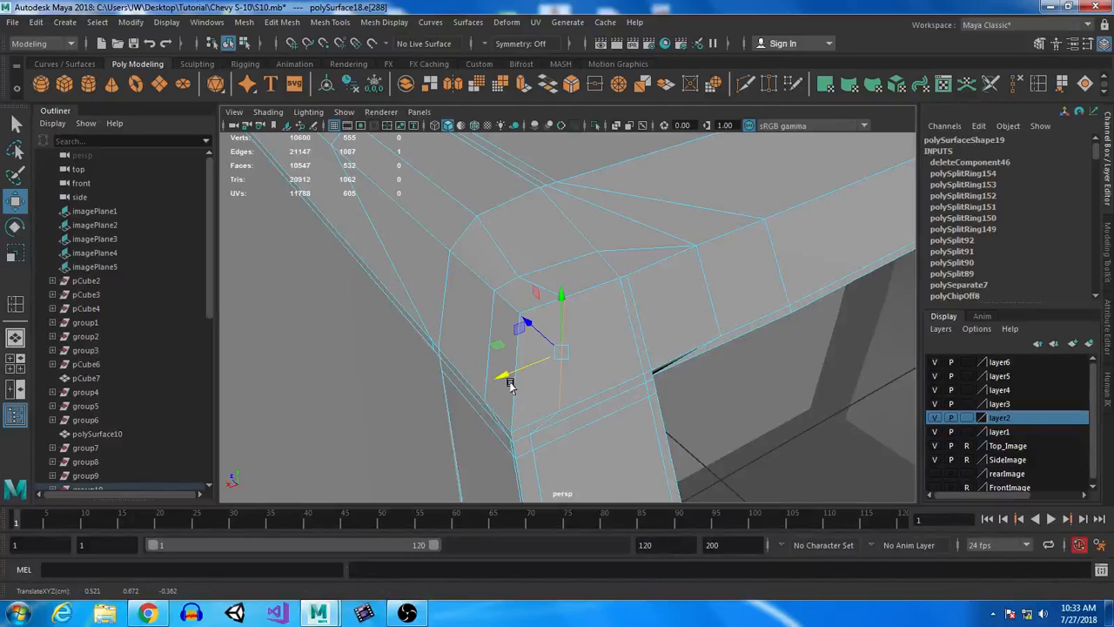
- Turn on the smooth preview and examine the rounding of the roof corner above the windshield pillar
alt+drag(703, 406, 514, 292)
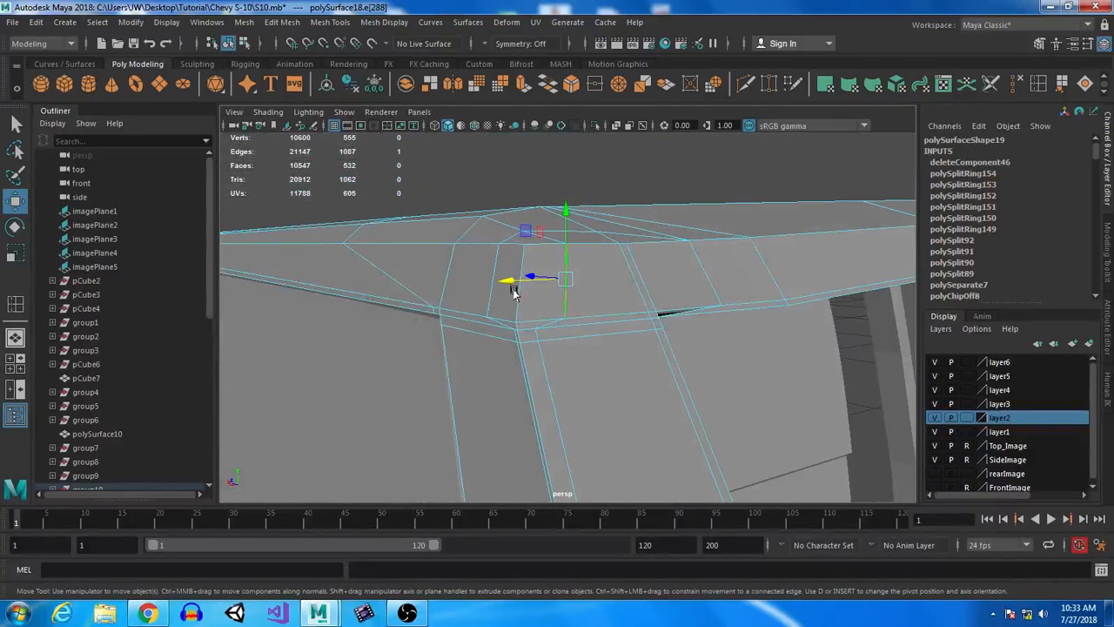
key(3)
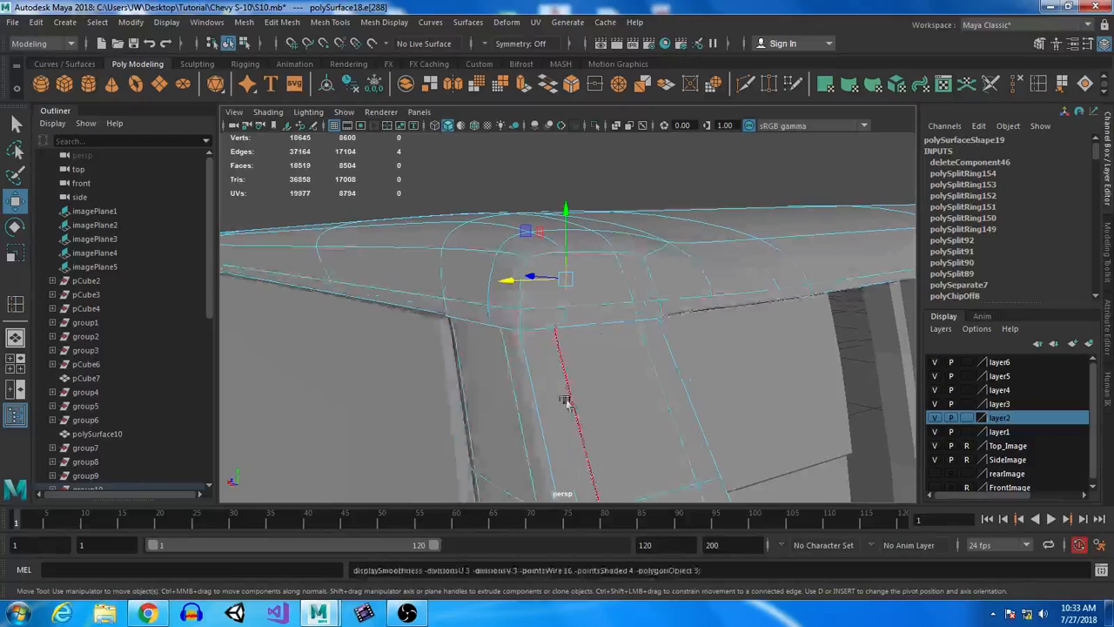
right_drag(659, 270, 704, 331)
alt+drag(703, 331, 649, 417)
alt+right_drag(649, 417, 658, 432)
click(603, 393)
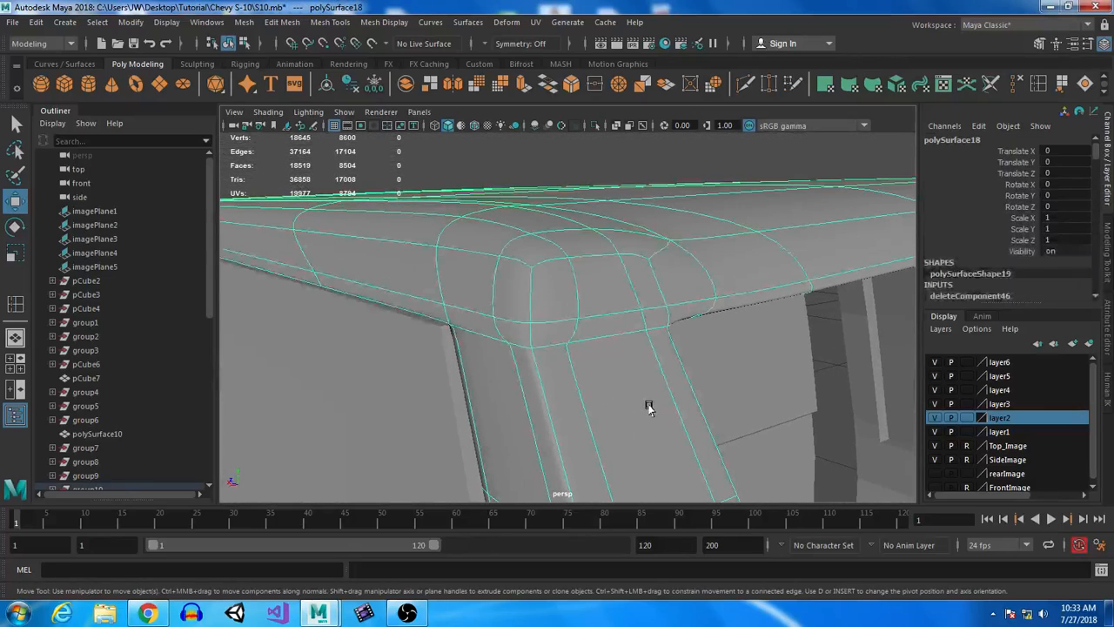
- On the unsmoothed cab body, adjust the short edges at the windshield pillar's top to line up with the corner edges above
key(1)
right_drag(549, 211, 551, 179)
click(548, 353)
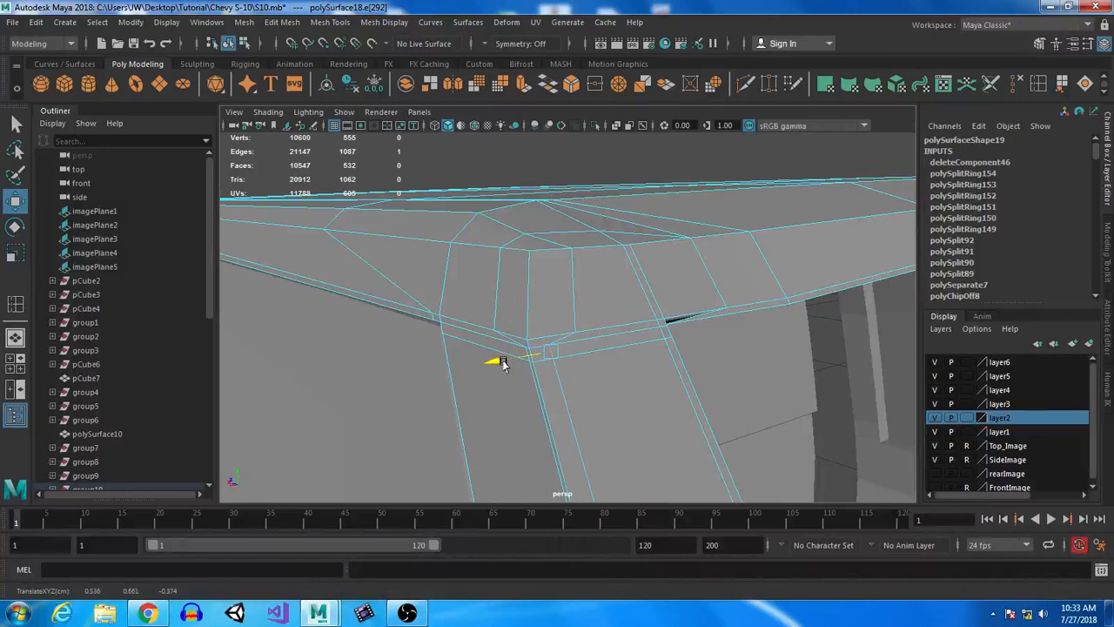
click(543, 415)
drag(492, 342, 488, 343)
- Cut a new edge between the two neighbouring vertices on the roof's front rim near the corner with Multi-Cut
alt+drag(710, 389, 549, 419)
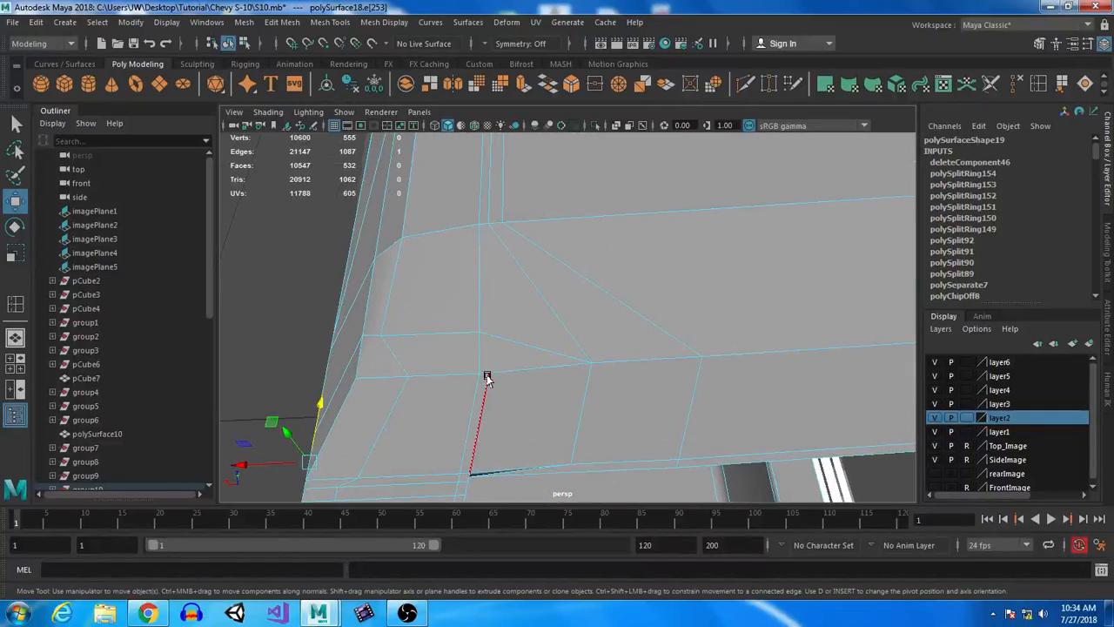
click(748, 89)
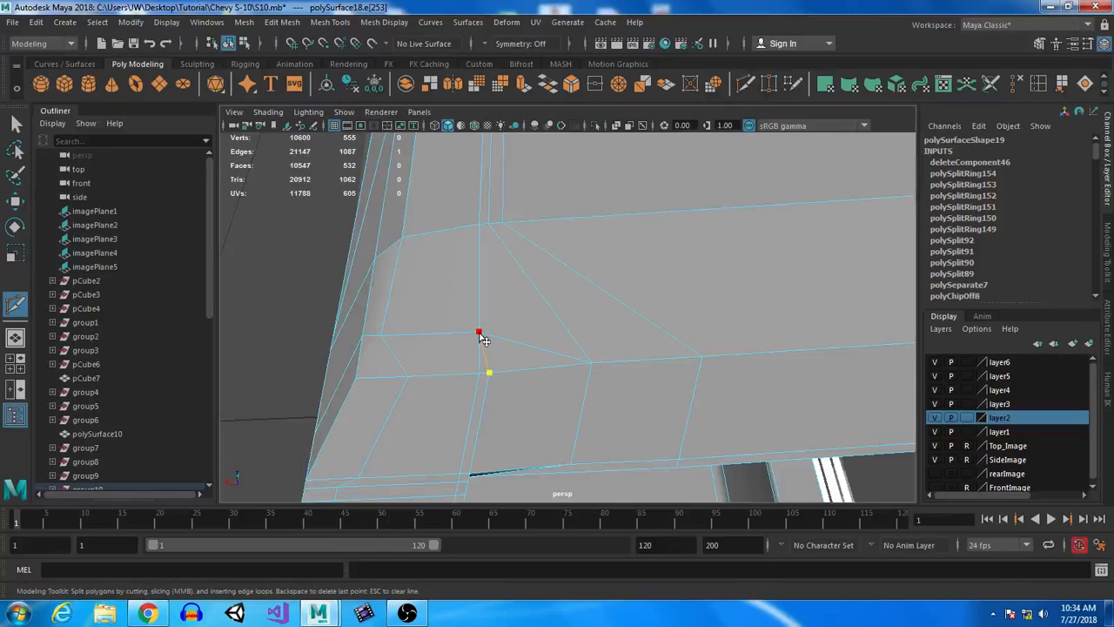
key(Return)
- Move the front rim vertex at the new cut inward along X, then fine-tune its neighbour's height
alt+drag(627, 423, 628, 383)
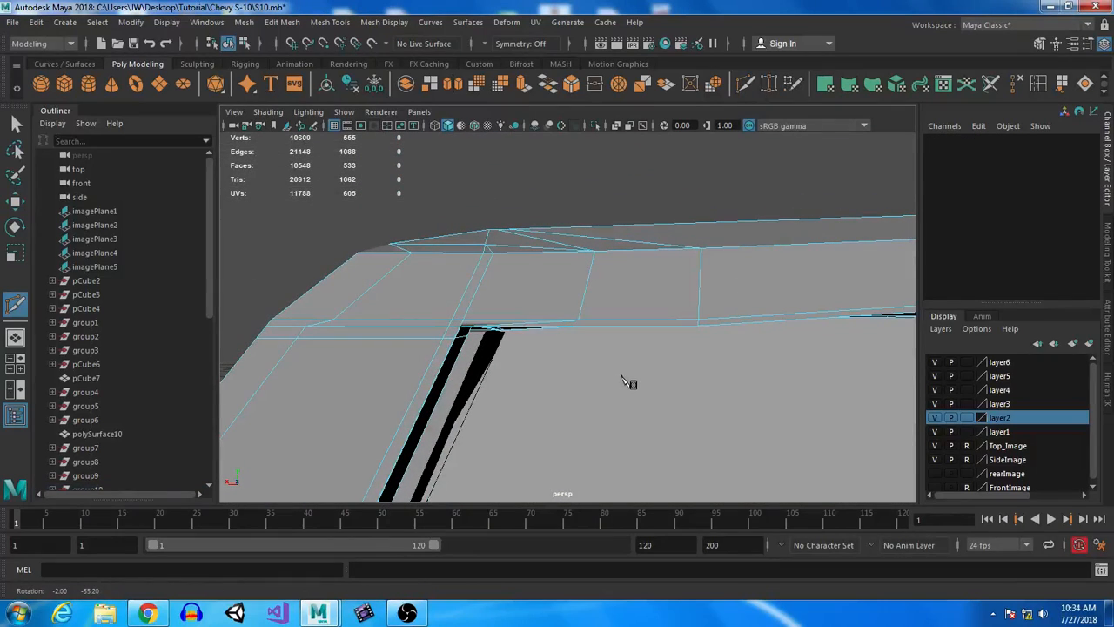
right_drag(532, 217, 473, 217)
click(494, 256)
key(w)
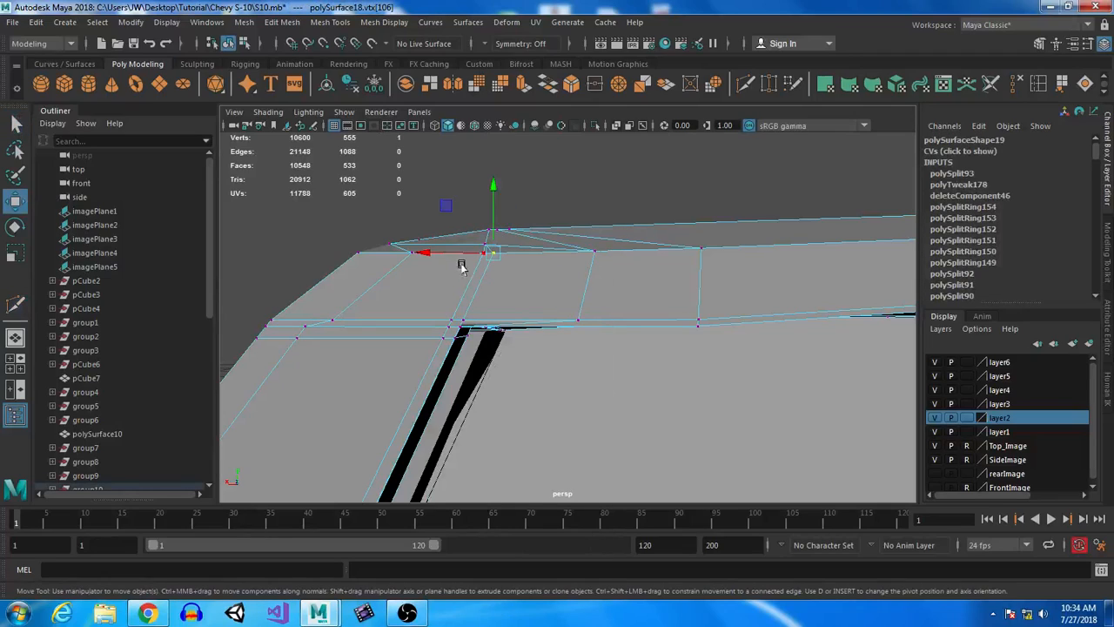
drag(416, 251, 437, 254)
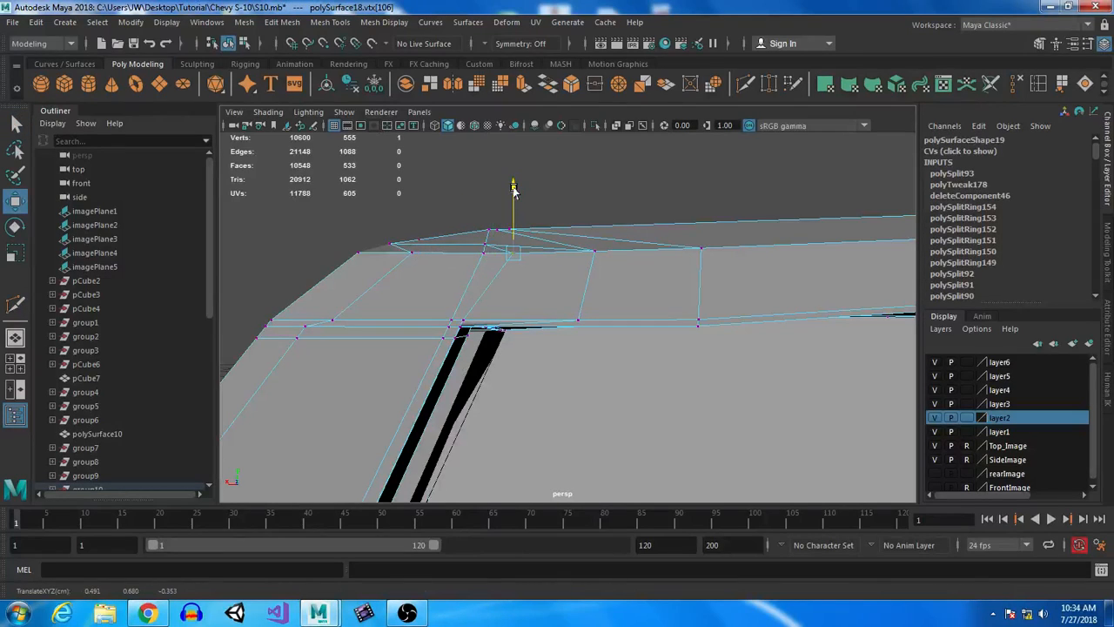
click(479, 259)
drag(481, 188, 482, 188)
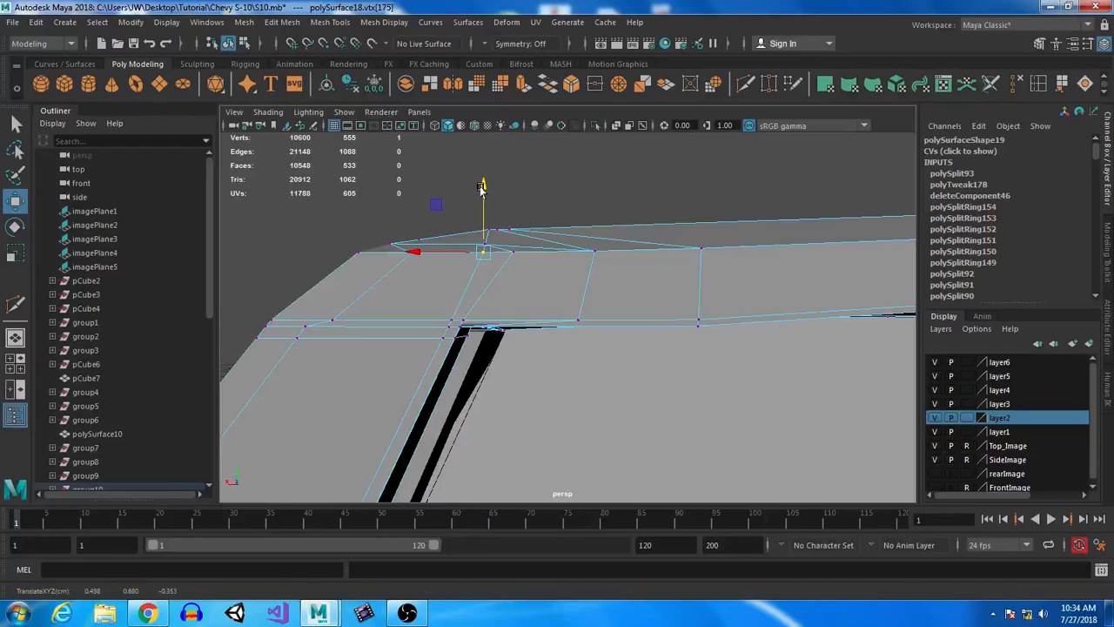
- Turn on the smooth preview, deselect the cab body, and examine the recut roof corner
key(3)
right_drag(584, 211, 679, 165)
click(675, 183)
alt+drag(667, 242, 562, 308)
- Select the run of edges across the roof's front rim on the unsmoothed body and scale it along Z to straighten it
click(542, 374)
alt+drag(543, 368, 762, 398)
right_drag(645, 218, 652, 172)
click(642, 241)
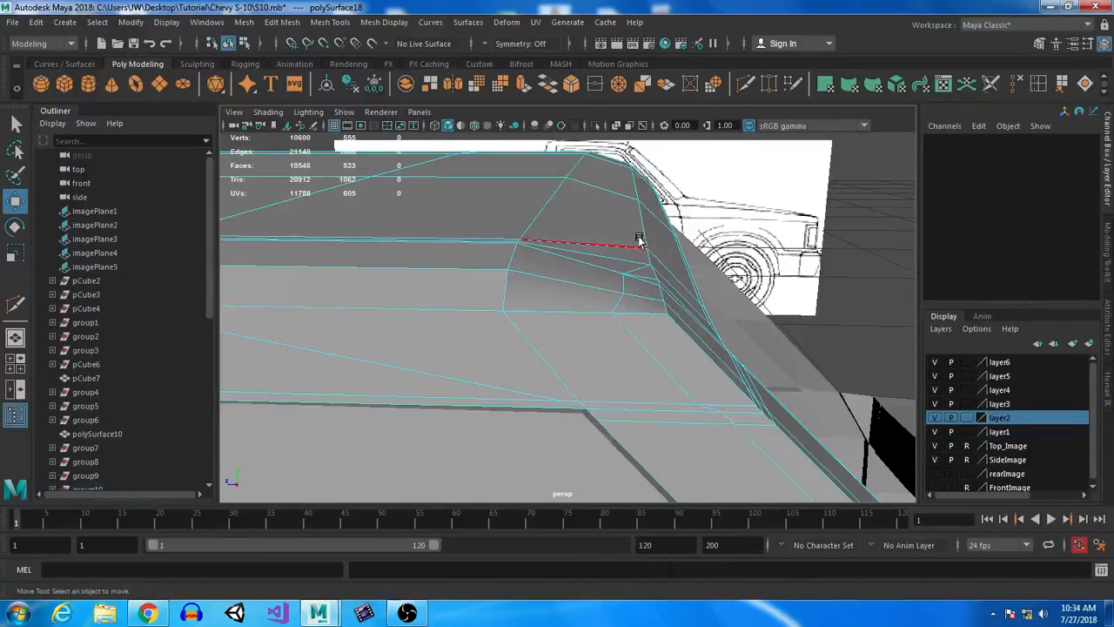
click(671, 313)
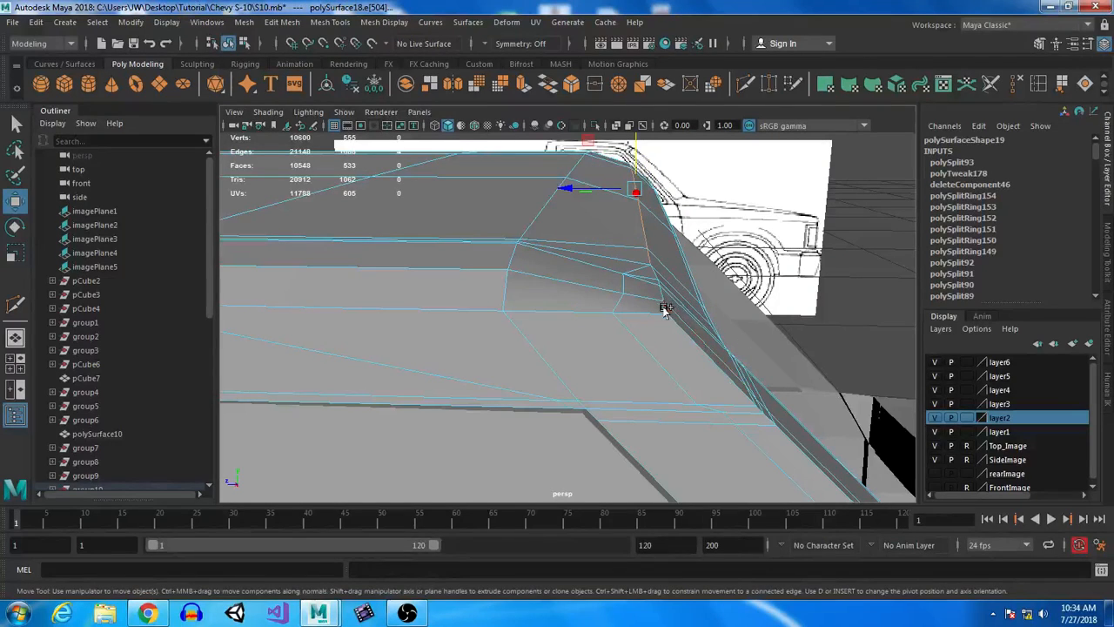
key(r)
click(638, 246)
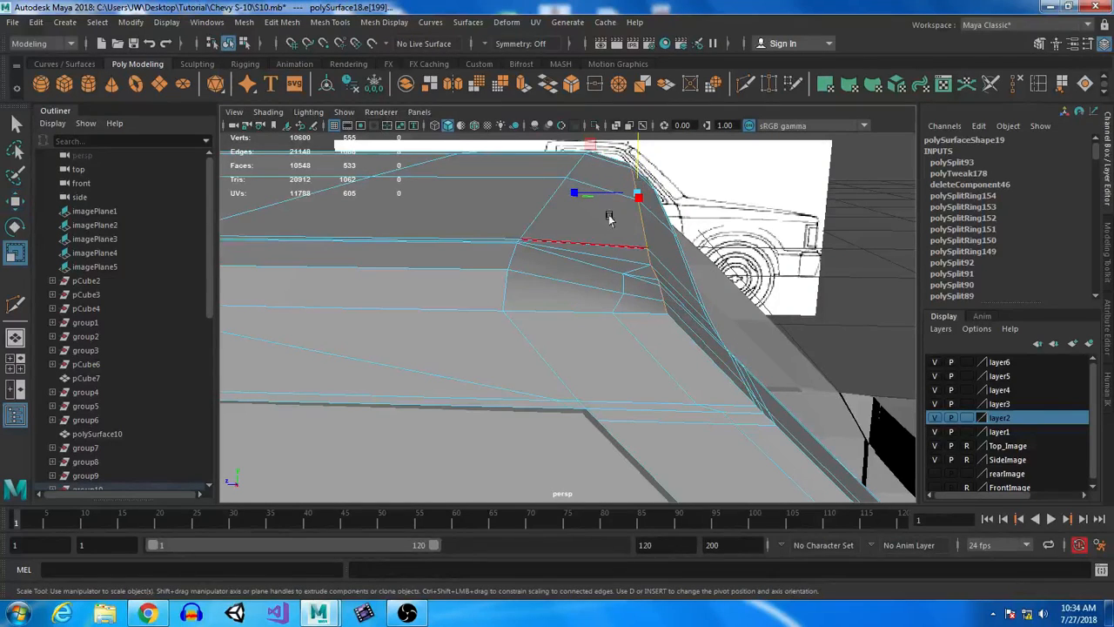
drag(571, 193, 745, 199)
key(w)
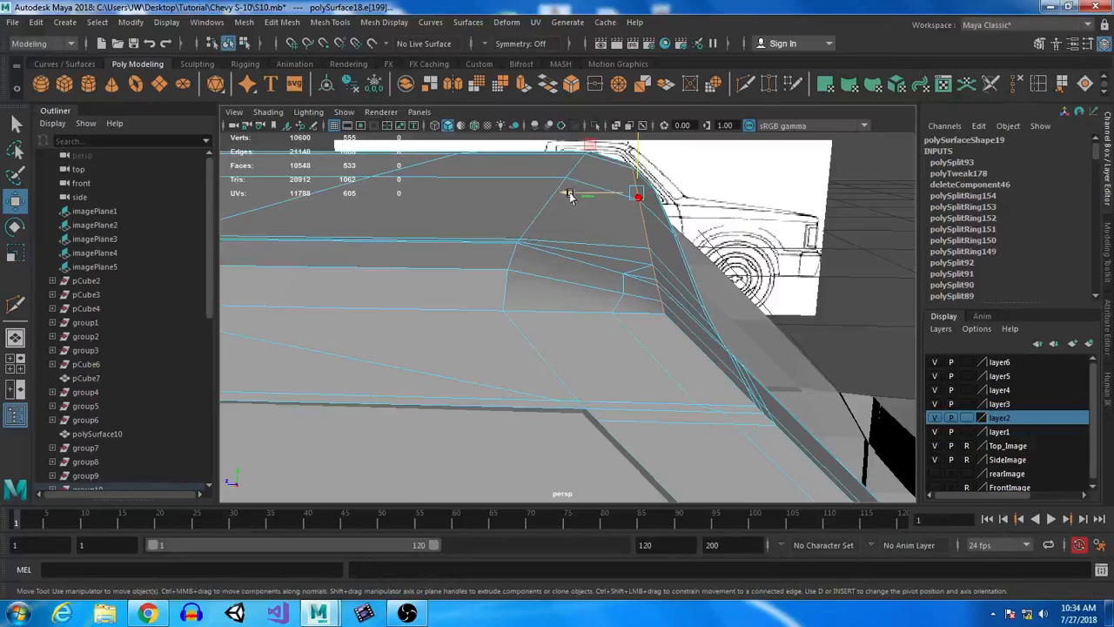
- Return to object selection and examine the smoothed cab body and roof as a whole
right_drag(561, 248, 637, 189)
click(836, 311)
alt+drag(836, 311, 612, 301)
click(612, 364)
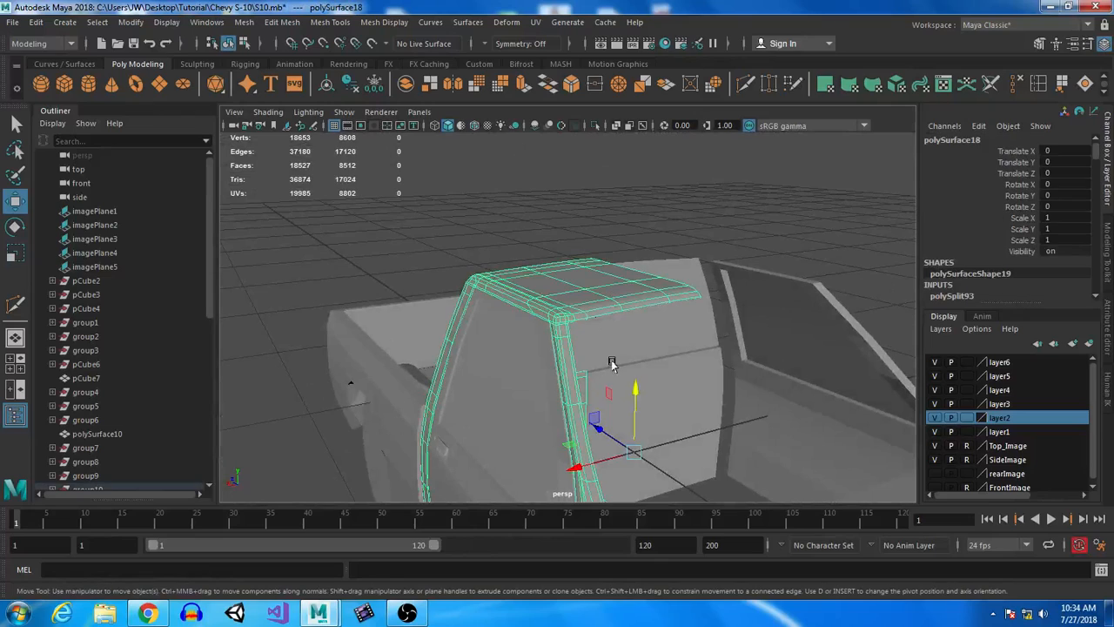
- Turn off the smooth preview and combine the cab body half with its mirrored half into one mesh
key(1)
shift+click(622, 288)
click(403, 93)
- Bridge the facing border edges of the two cab halves to close the centre gap along the roof and rear wall
right_drag(634, 213, 695, 275)
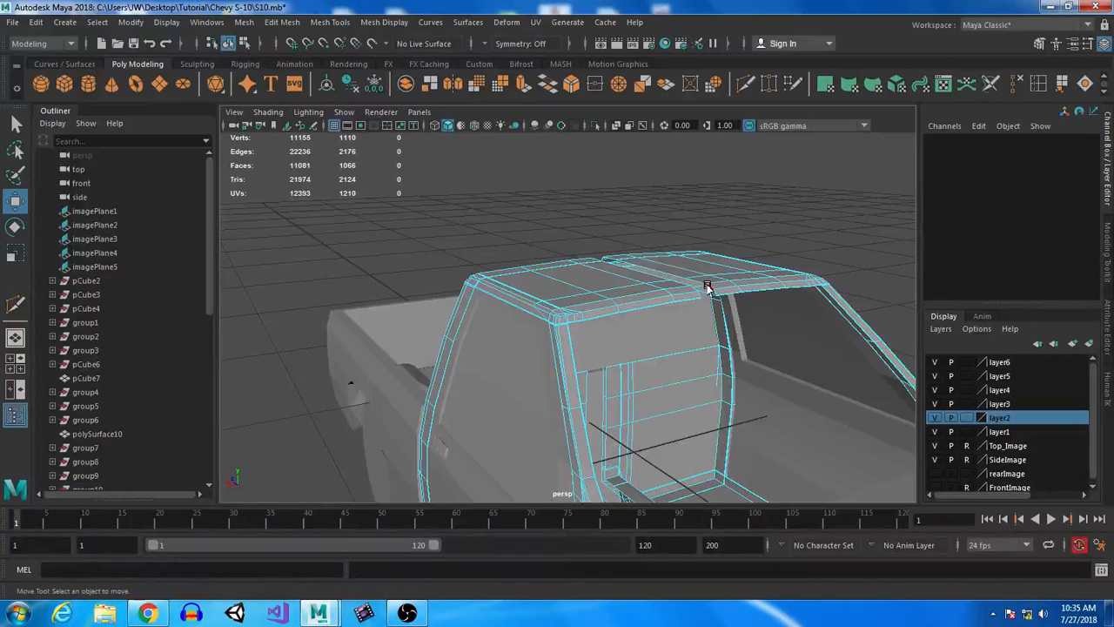
double_click(708, 287)
scroll(708, 287, up, 4)
alt+middle_drag(684, 369, 833, 350)
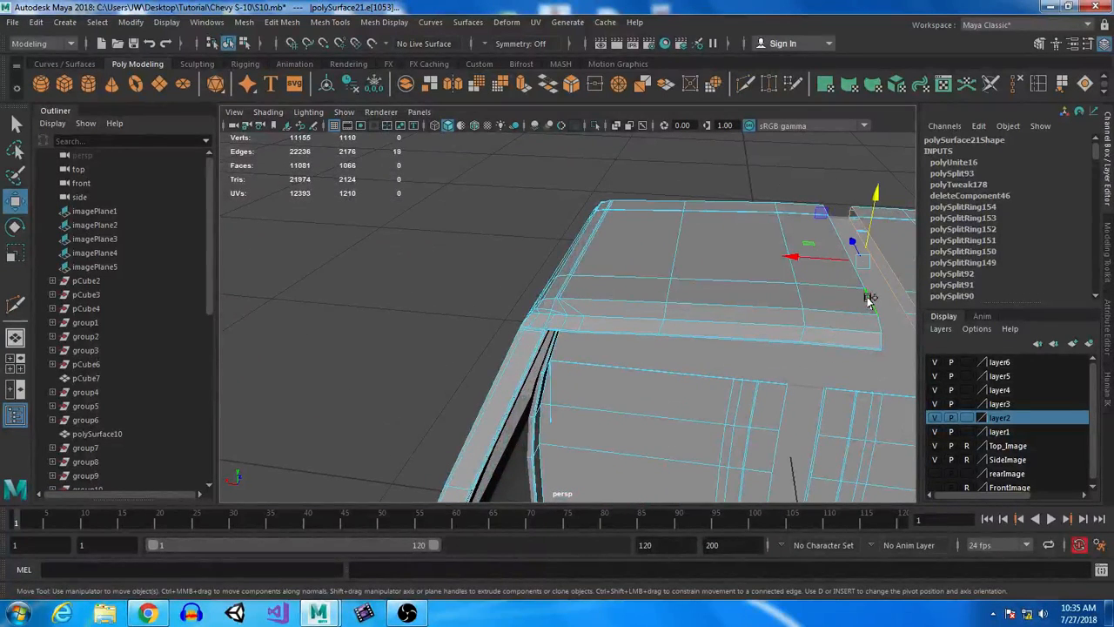
alt+middle_drag(812, 404, 661, 365)
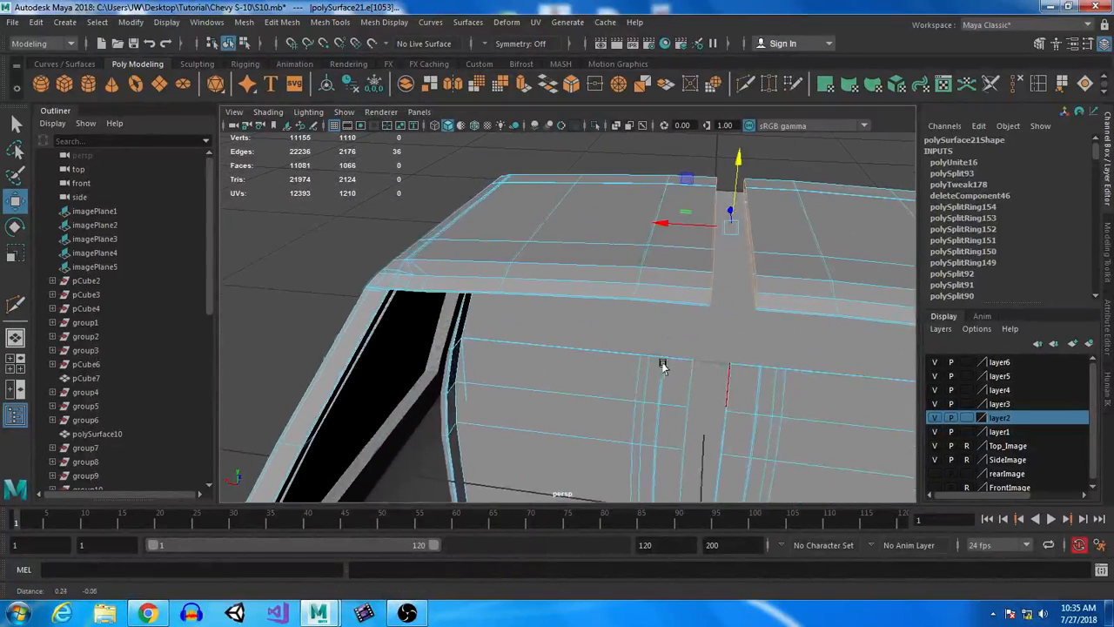
click(552, 87)
alt+drag(662, 287, 728, 308)
click(670, 296)
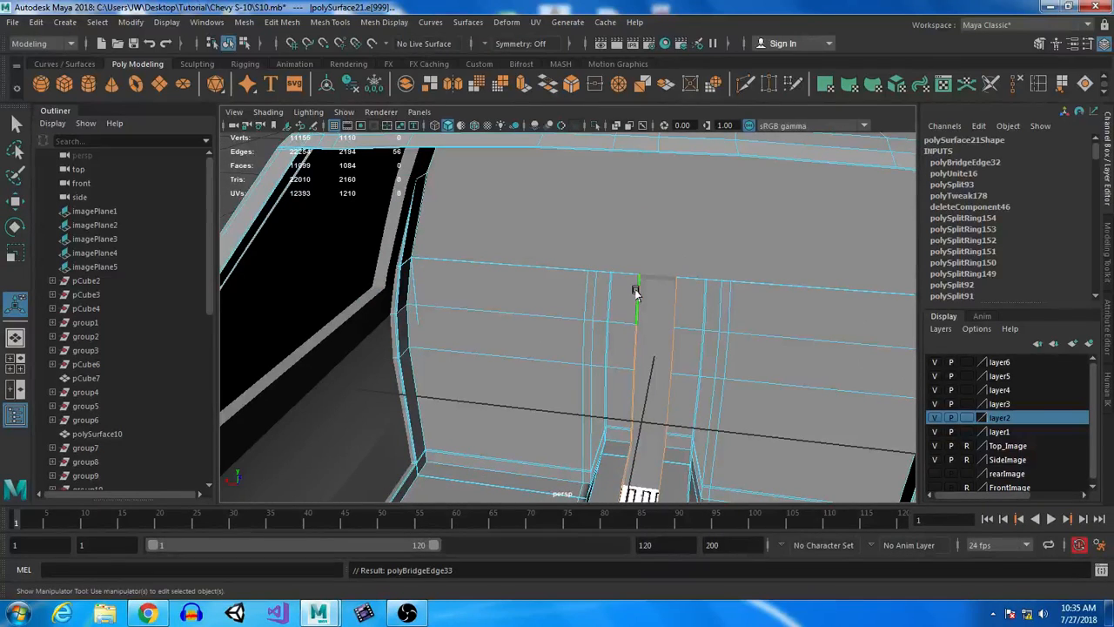
- Delete the leftover edge loops on both sides of the bridged centre strip, then return to object selection and deselect the cab
click(1020, 89)
mouse_move(682, 190)
alt+mouse_down()
mouse_move(714, 273)
mouse_move(682, 203)
alt+mouse_up()
double_click(681, 198)
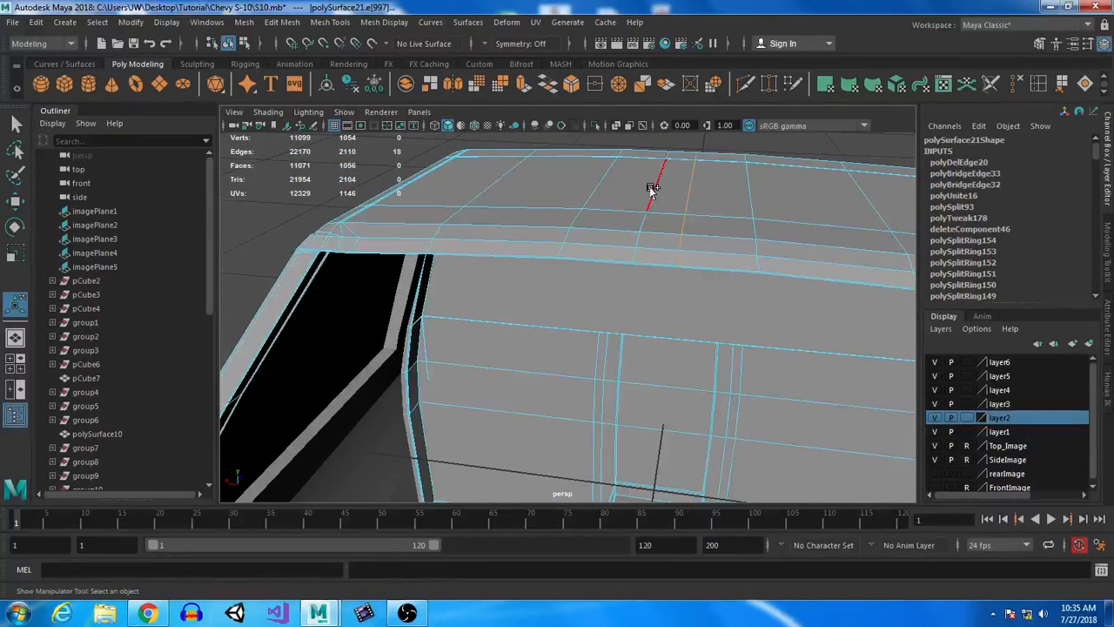
click(1021, 84)
alt+drag(656, 274, 696, 311)
right_drag(600, 211, 690, 183)
click(691, 183)
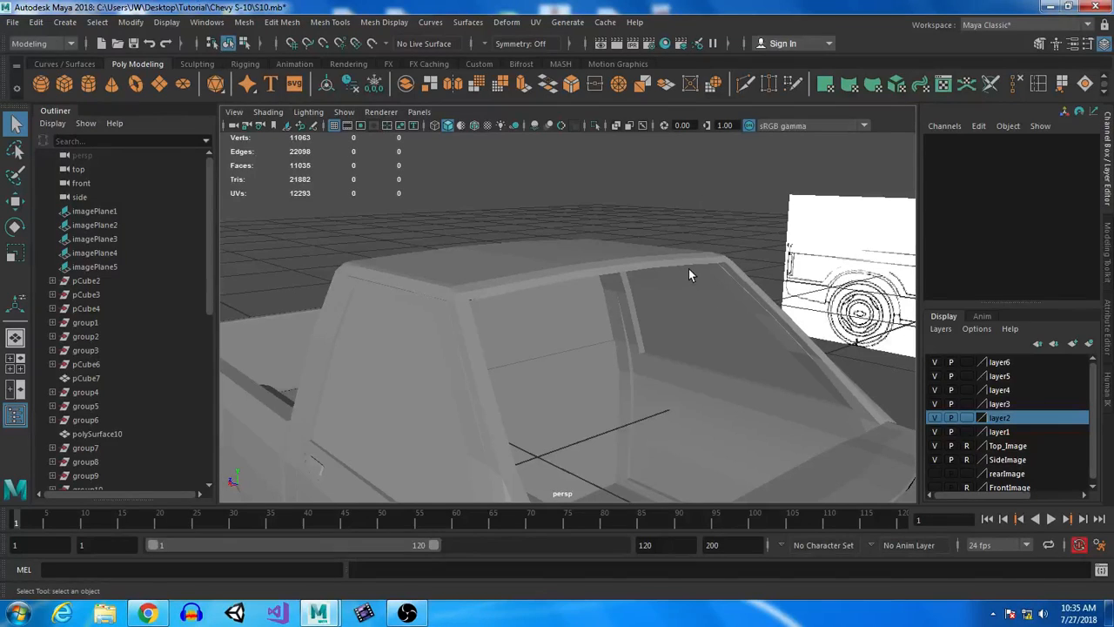
- Turn on the smooth preview for the joined cab body and examine its roof and the base of the windshield pillars
alt+drag(761, 385, 618, 360)
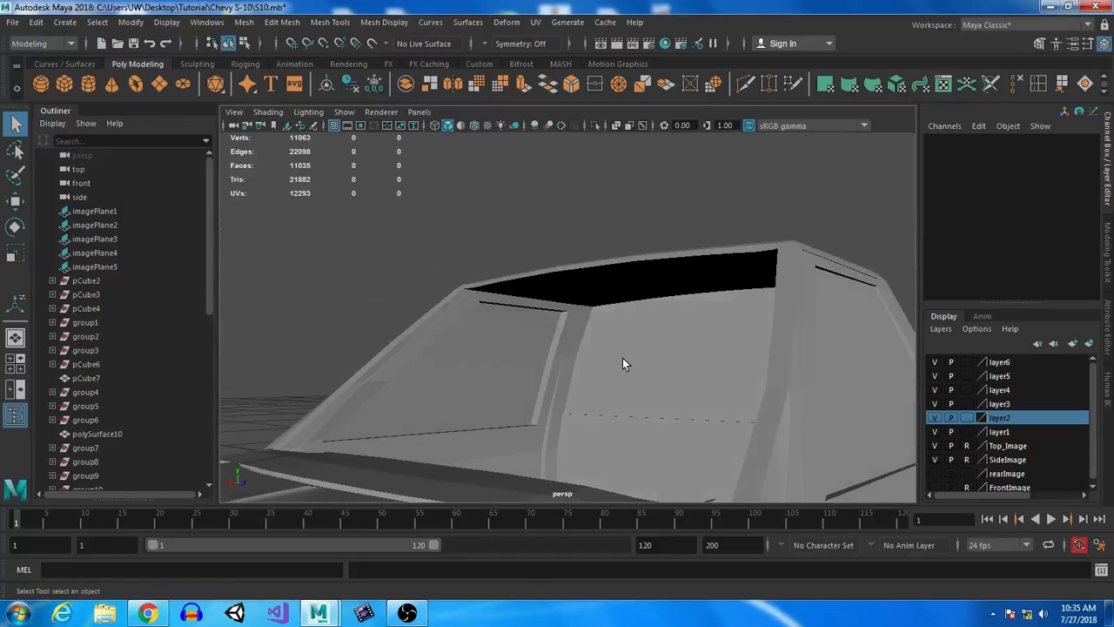
click(522, 294)
alt+right_drag(508, 334, 540, 355)
alt+drag(540, 355, 613, 424)
key(3)
alt+drag(602, 462, 654, 420)
alt+drag(802, 345, 733, 452)
alt+middle_drag(733, 452, 731, 264)
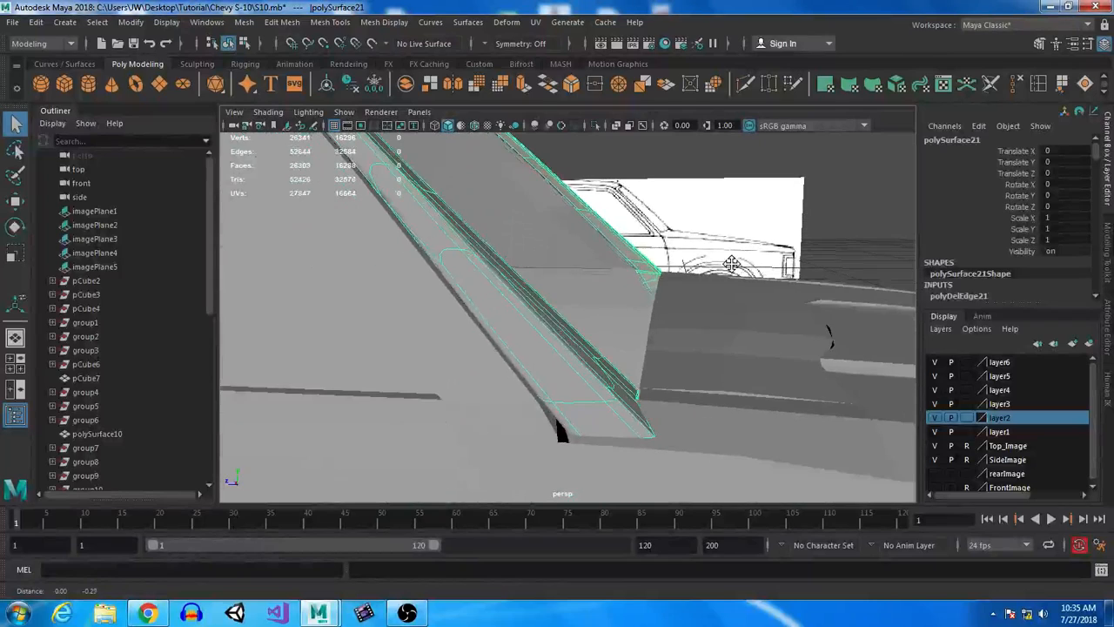
- Extrude the rows of faces along the cab-side wall of the cowl panel and pull them toward the cabin
click(666, 334)
alt+drag(676, 299, 706, 312)
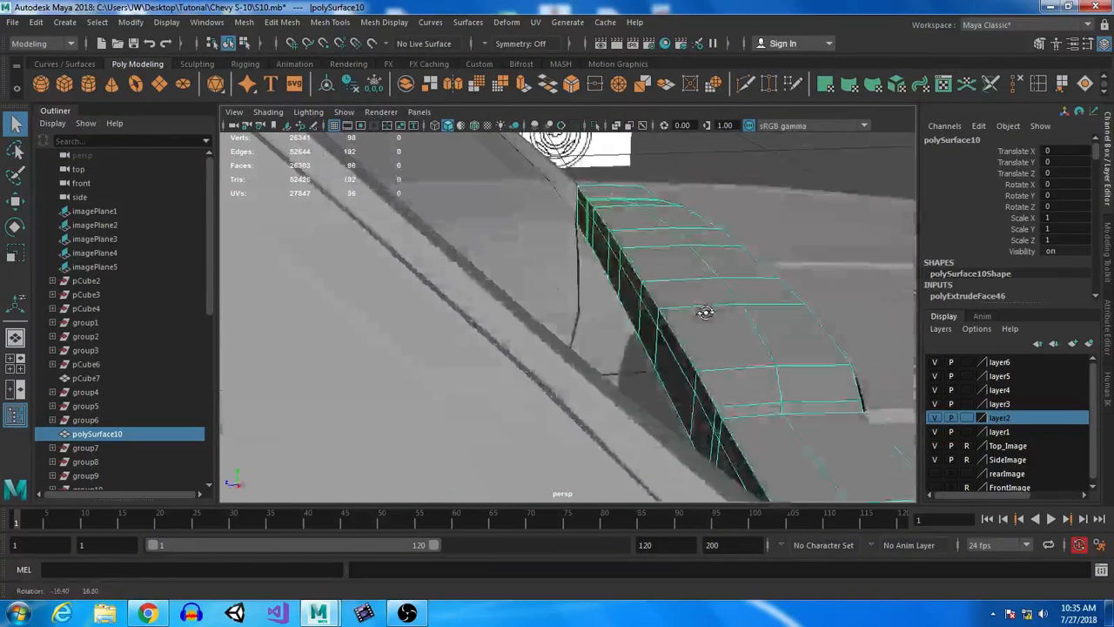
mouse_move(595, 209)
right_down()
mouse_move(584, 212)
mouse_move(584, 194)
right_up()
click(584, 194)
alt+drag(584, 194, 712, 331)
shift+double_click(791, 293)
alt+drag(570, 350, 726, 354)
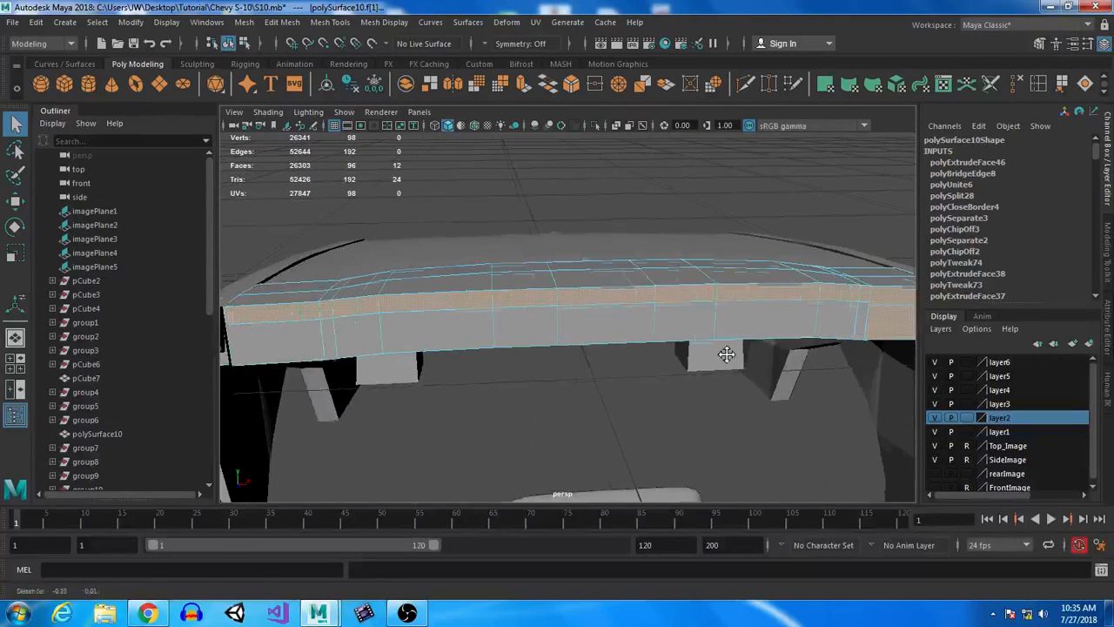
shift+double_click(291, 336)
alt+drag(291, 336, 424, 426)
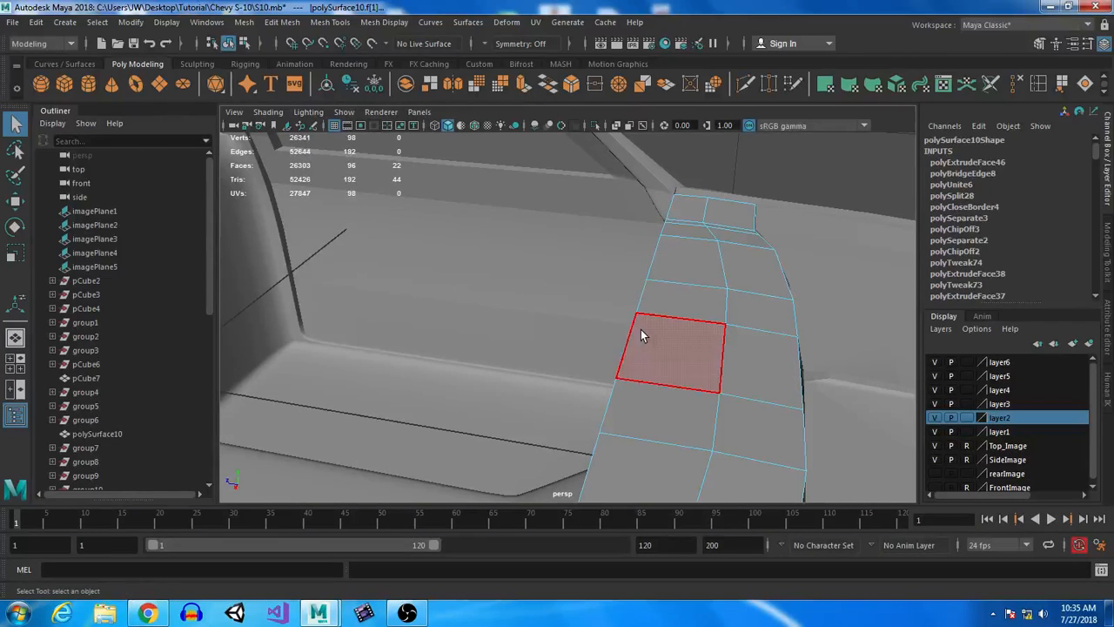
key(w)
key(ctrl+e)
drag(557, 373, 521, 366)
alt+drag(766, 293, 474, 315)
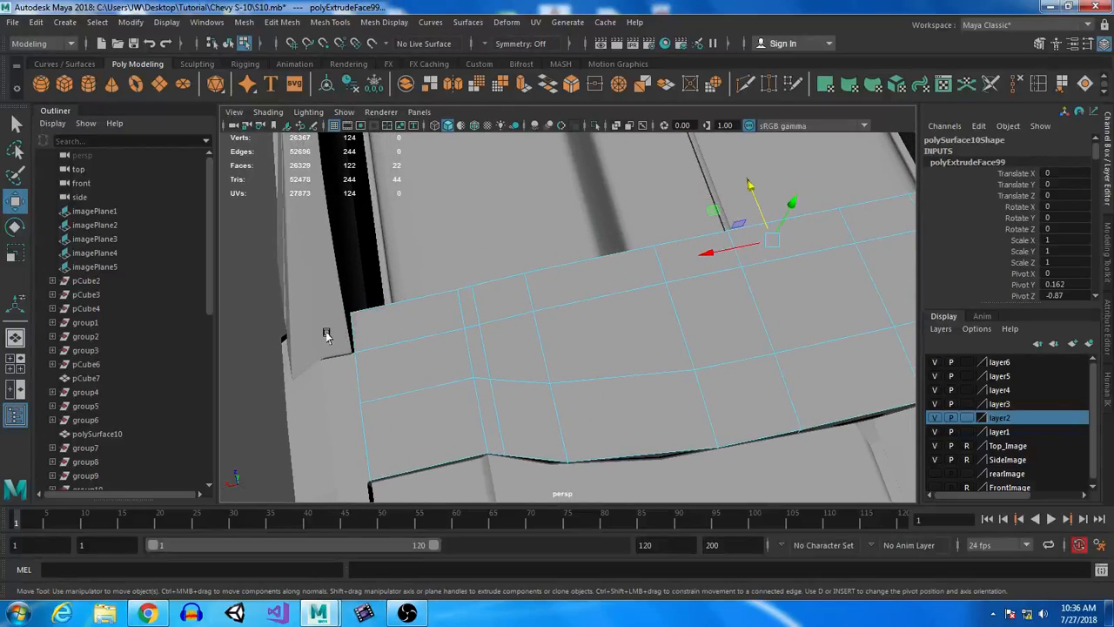
- Select the end faces of the extruded cowl strip and scale them slightly along X, then return to object selection
drag(379, 325, 380, 326)
alt+drag(722, 299, 662, 323)
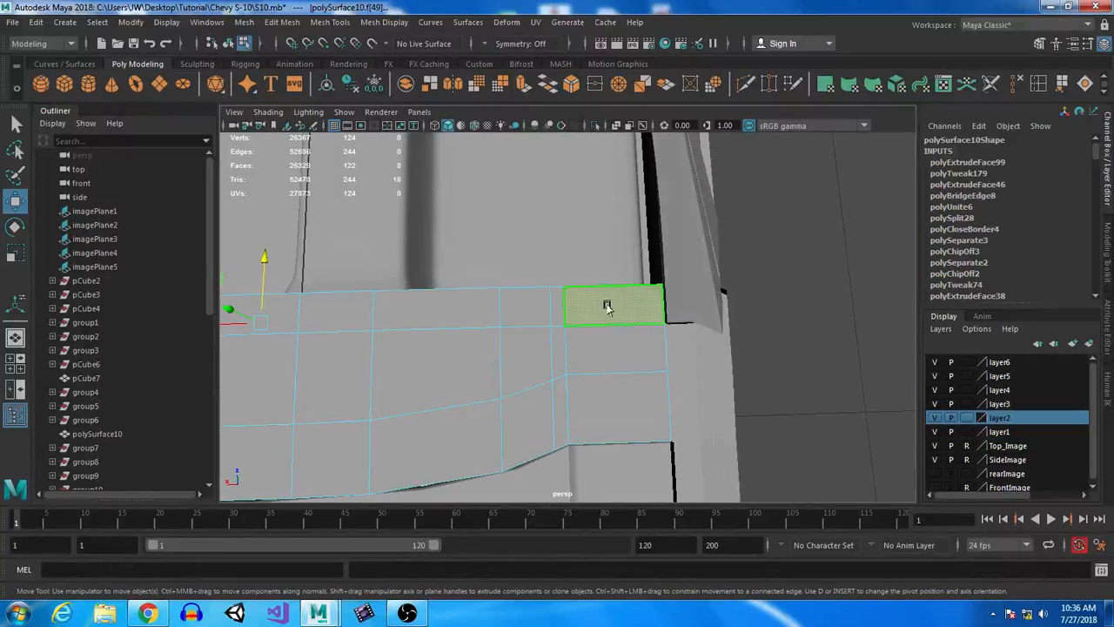
alt+drag(574, 380, 653, 321)
key(r)
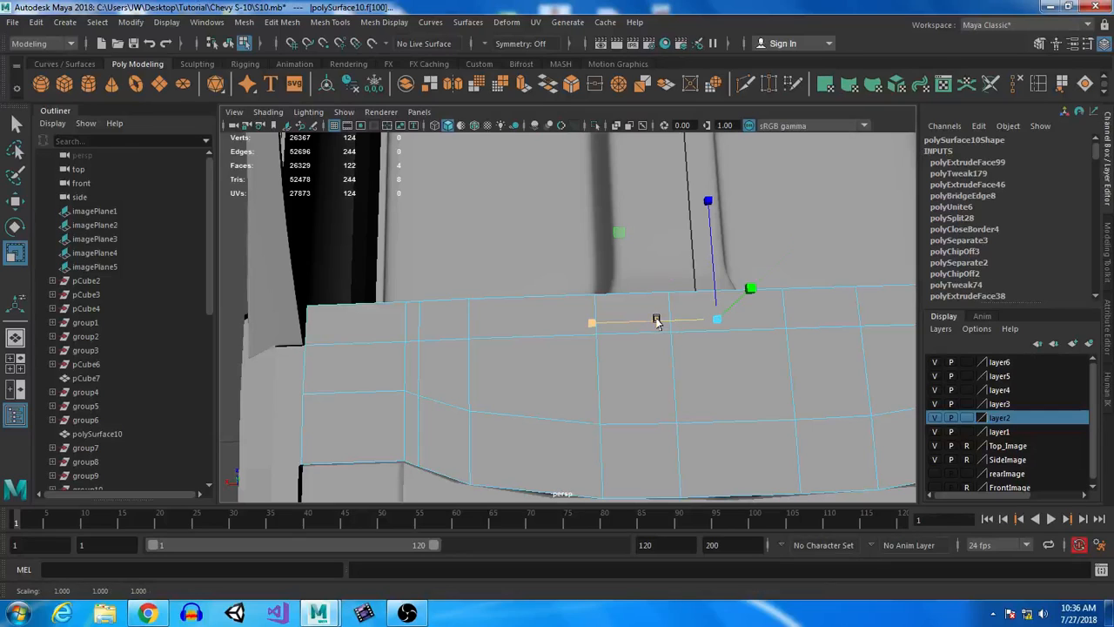
alt+drag(657, 322, 563, 420)
click(574, 342)
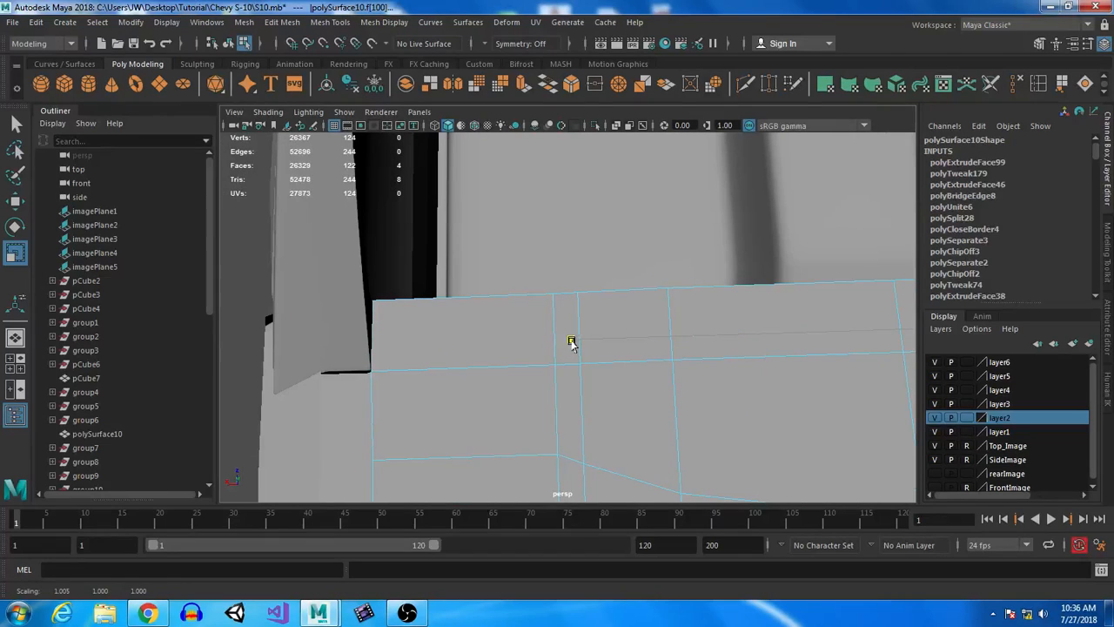
right_drag(686, 211, 741, 192)
alt+drag(741, 192, 487, 328)
- Switch the cab body to edge selection and pick the corner edge under the roof's front rim
click(564, 269)
right_drag(392, 284, 377, 251)
click(375, 253)
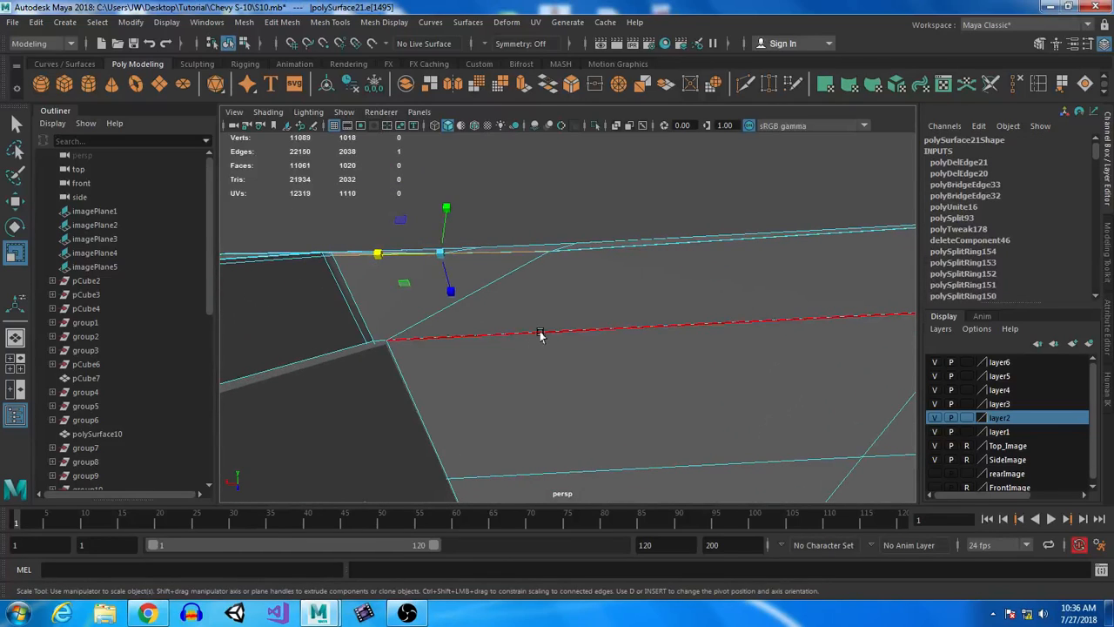
alt+middle_drag(544, 341, 544, 348)
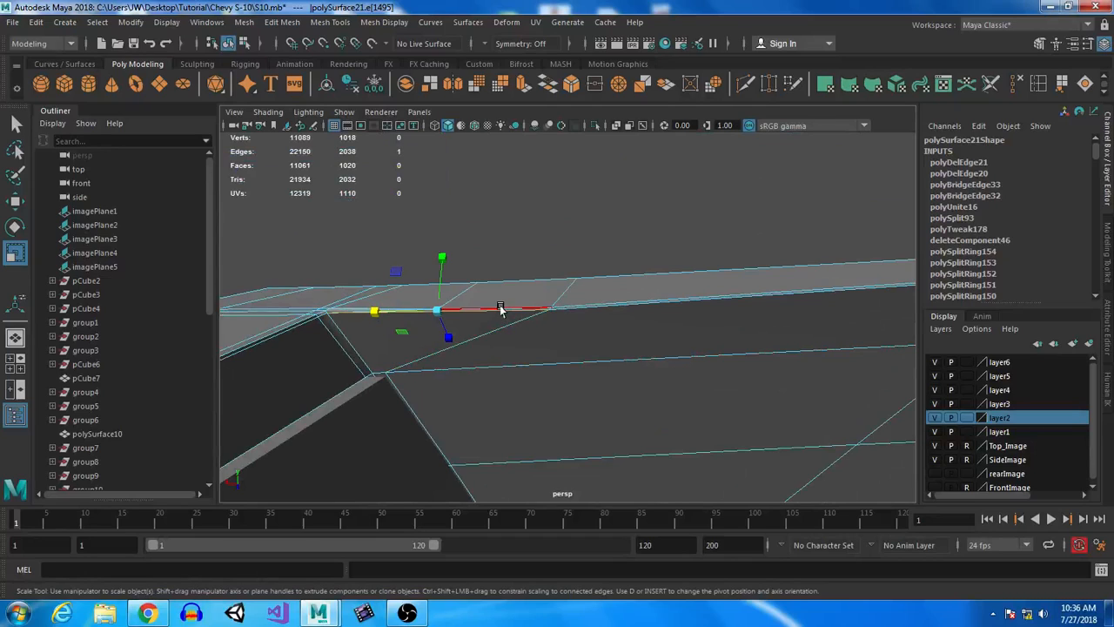
alt+middle_drag(682, 441, 709, 423)
- Try to bridge the run of edges along the roof's front rim
scroll(708, 424, down, 8)
alt+drag(620, 286, 694, 319)
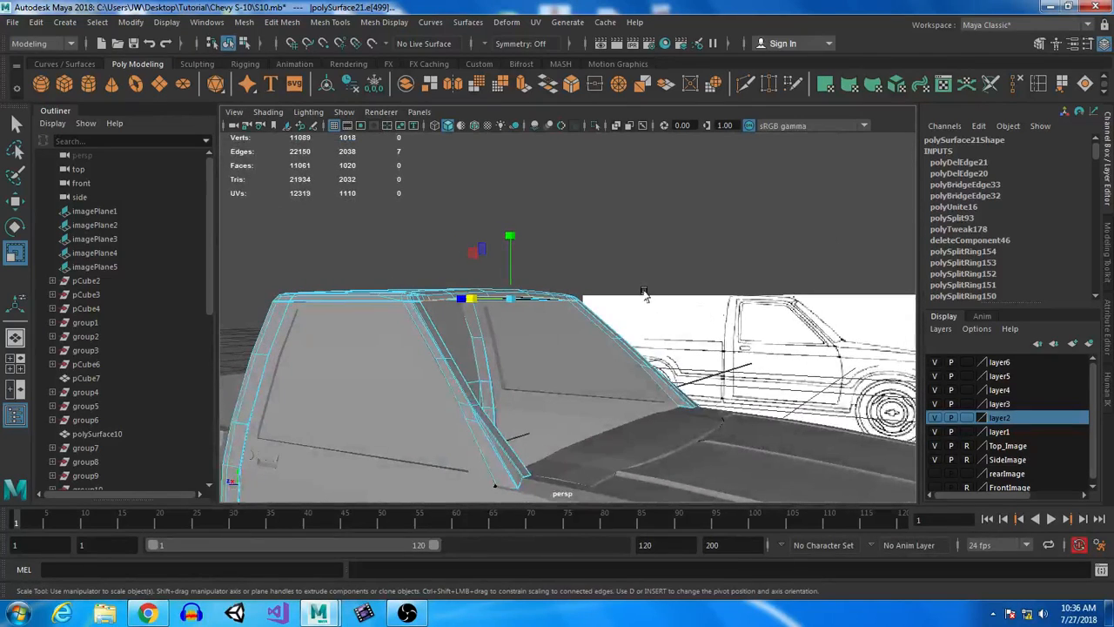
click(549, 83)
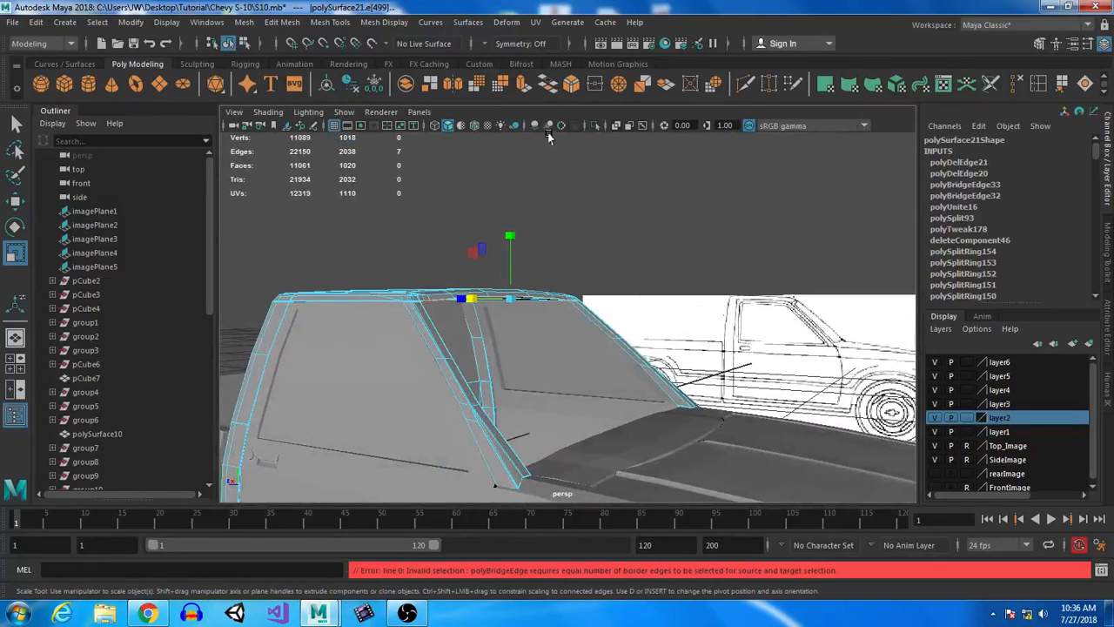
key(ctrl+z)
- Extrude the run of edges along the underside of the roof's front rim and move the new strip down
scroll(680, 352, up, 10)
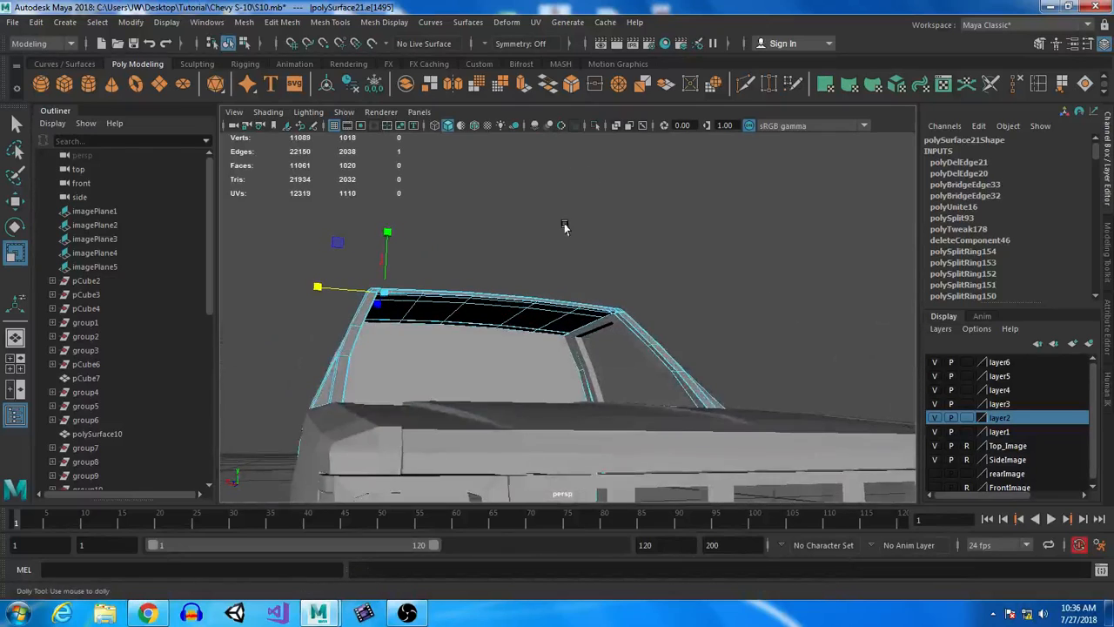
double_click(730, 228)
scroll(733, 253, down, 8)
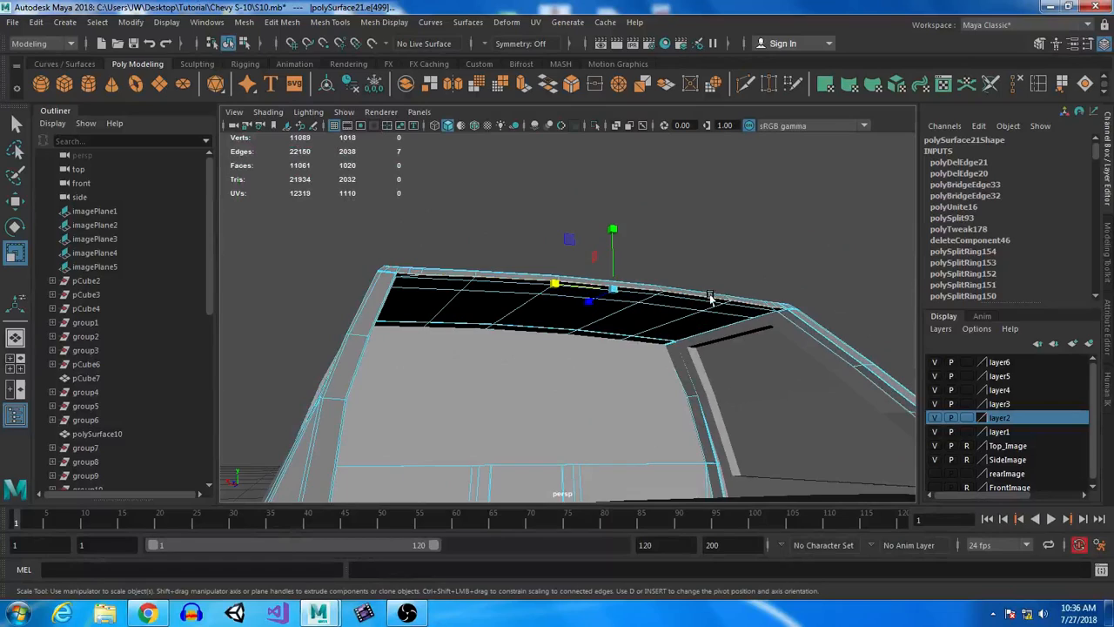
alt+drag(712, 299, 677, 302)
click(526, 89)
alt+drag(580, 368, 584, 273)
key(w)
drag(594, 215, 598, 252)
alt+drag(692, 414, 613, 438)
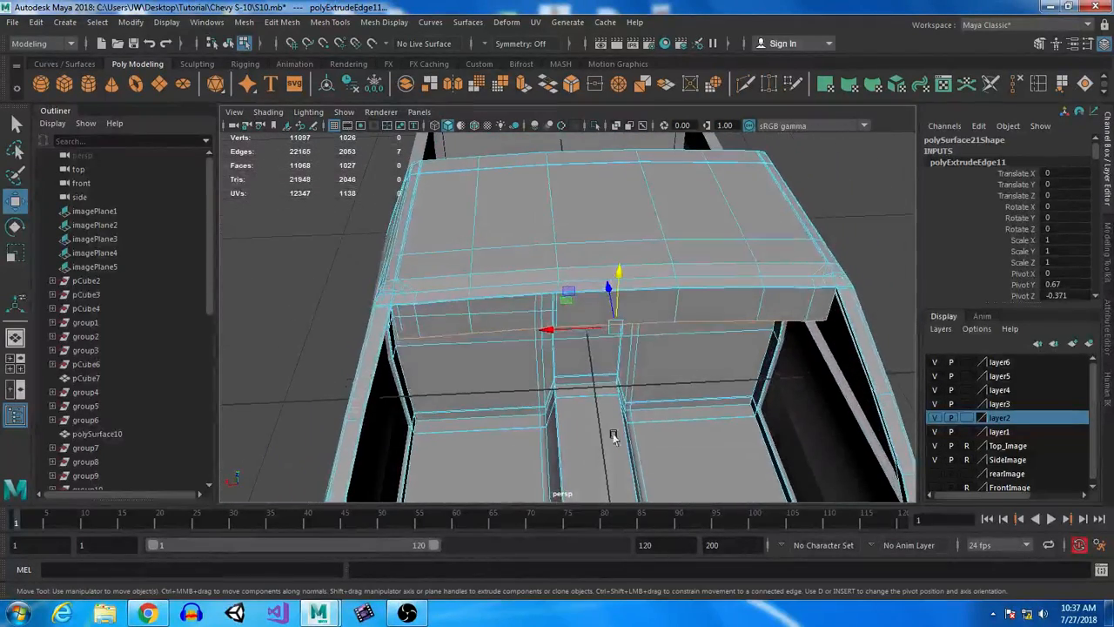
- Select all faces of the new strip below the roof's front rim and extract them as a separate mesh
right_drag(729, 308, 728, 252)
click(816, 304)
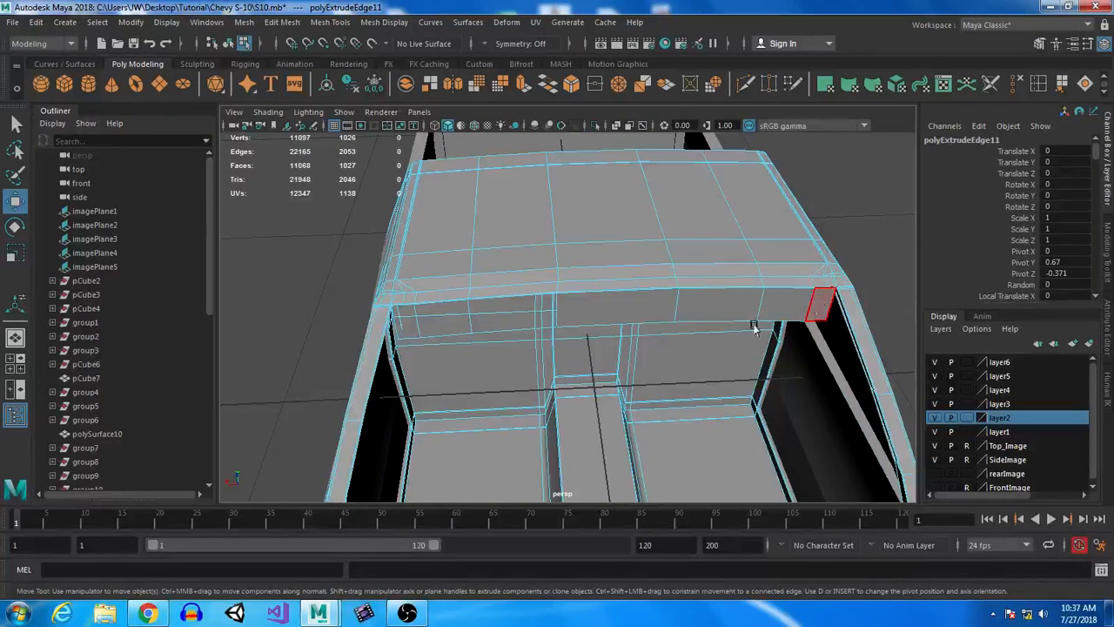
alt+drag(652, 445, 452, 291)
alt+right_drag(453, 291, 609, 431)
double_click(864, 366)
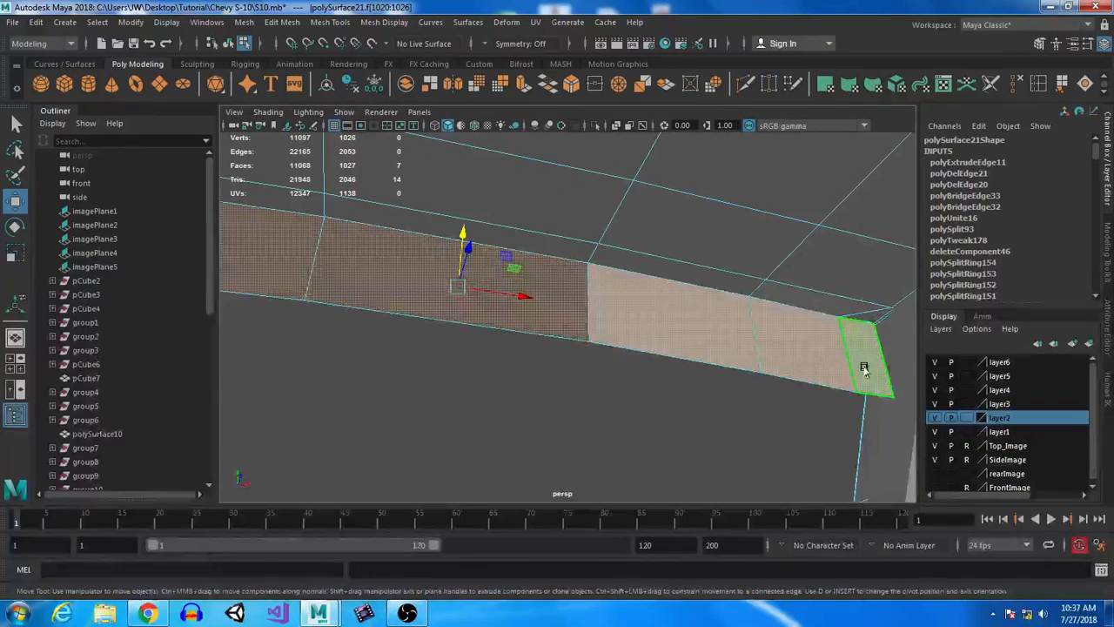
click(429, 86)
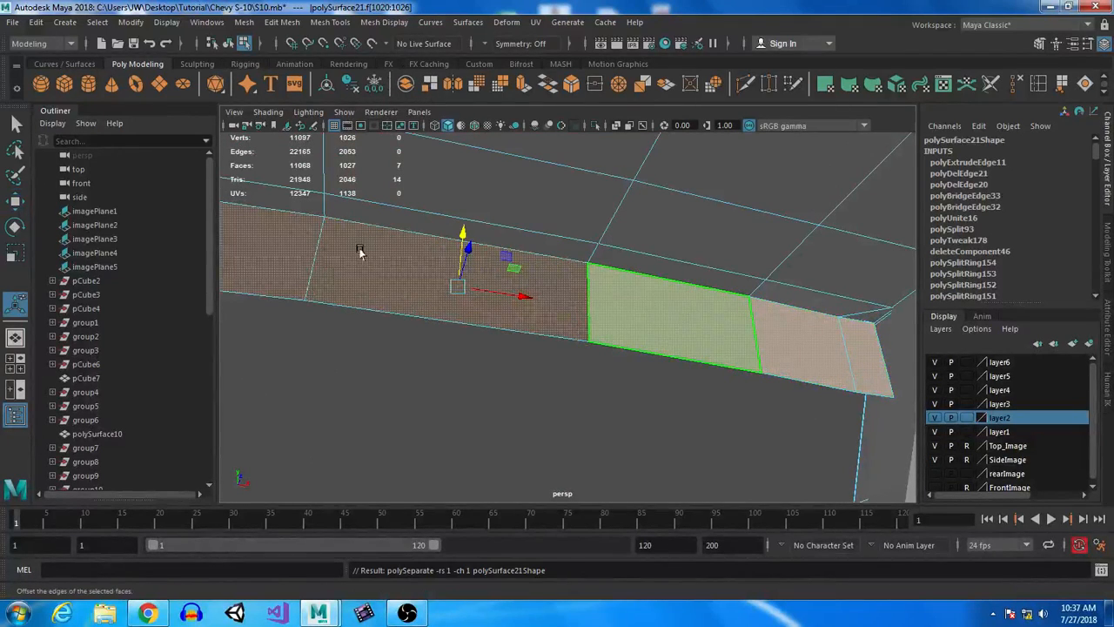
right_drag(383, 285, 472, 156)
- Average the normals of the three differently shaded faces at one end of the extracted strip
right_drag(651, 212, 651, 249)
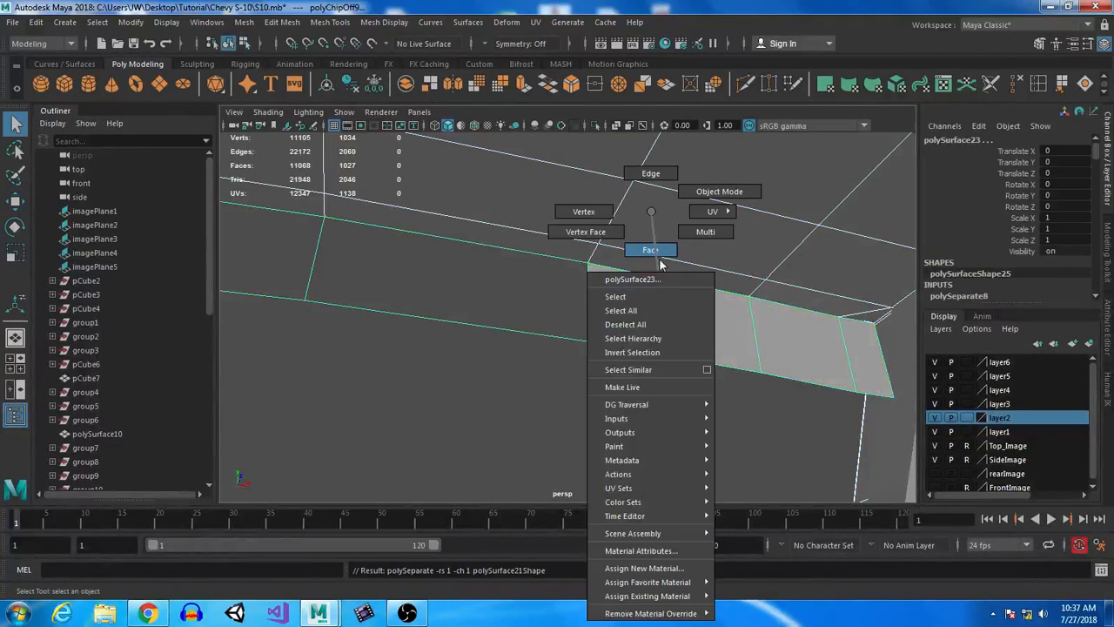
click(862, 372)
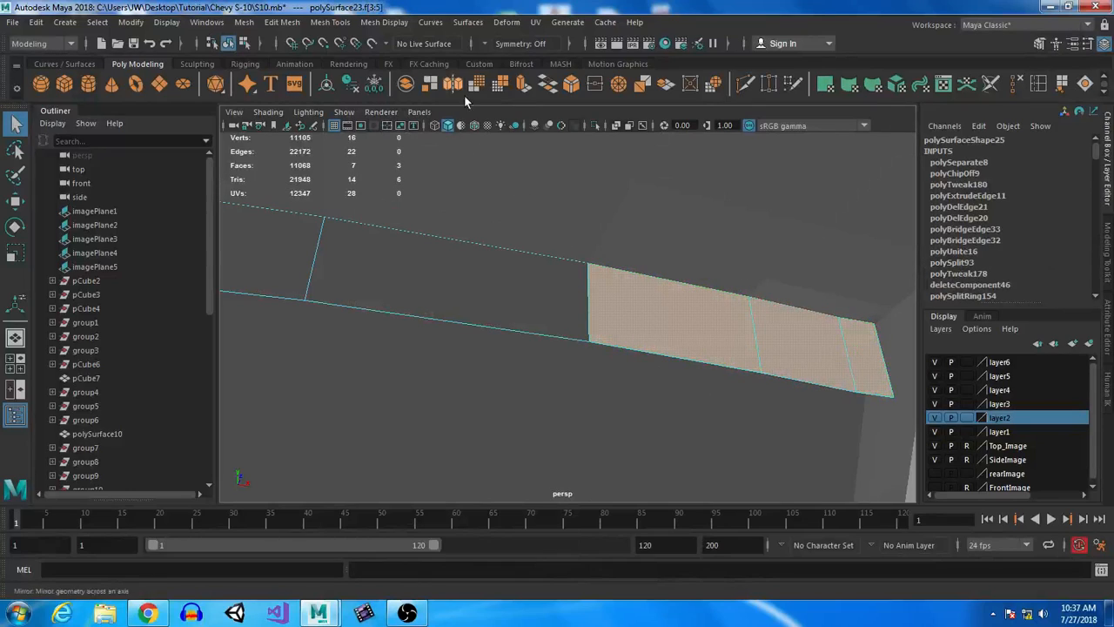
click(384, 22)
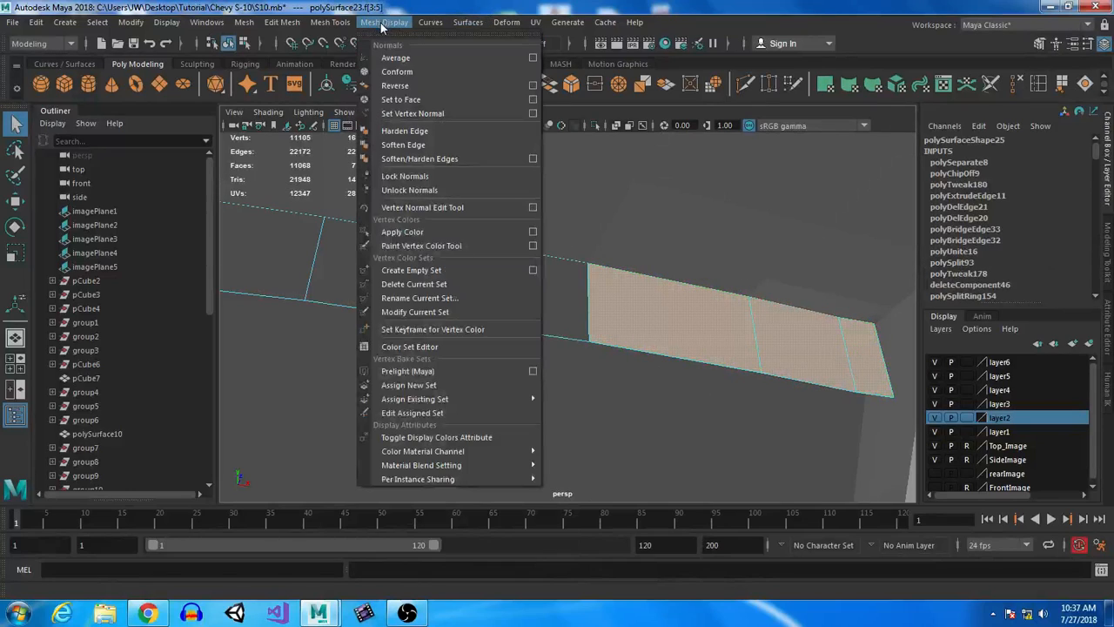
click(418, 54)
right_click(682, 290)
right_drag(683, 291, 754, 219)
alt+drag(754, 219, 688, 407)
key(ctrl+z)
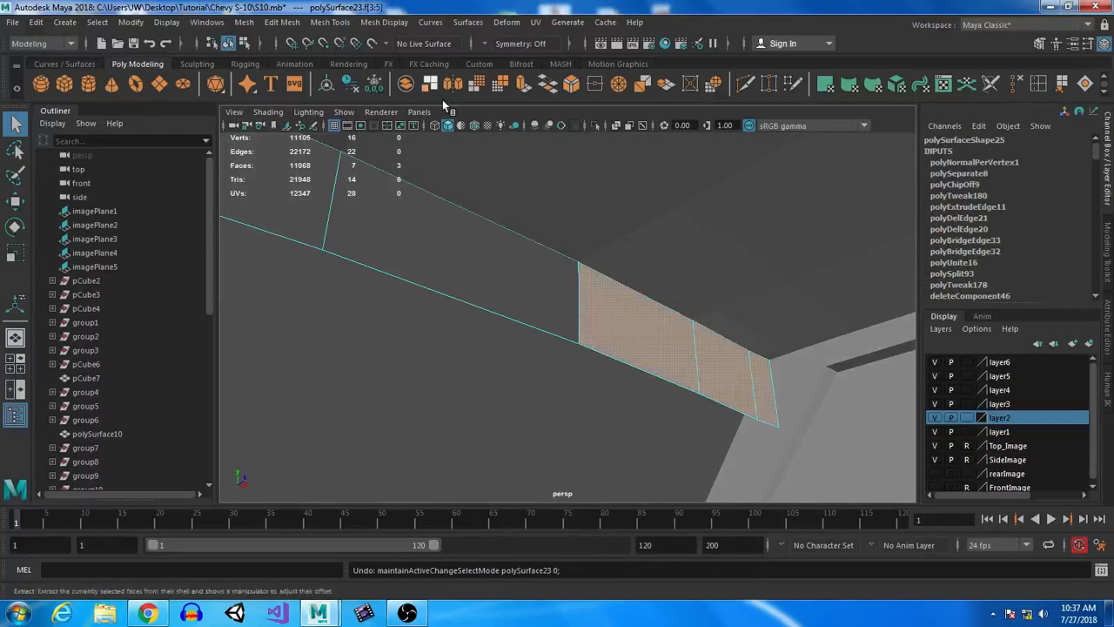
- Reverse the normals of those three end faces, return to object selection and inspect the strip from the front
click(385, 22)
click(394, 84)
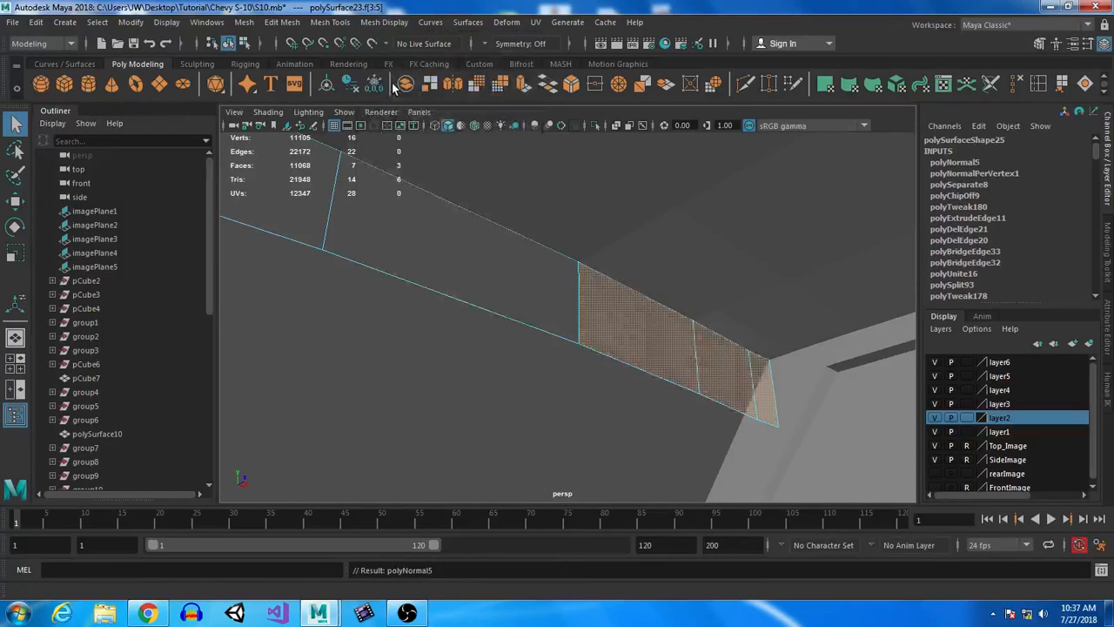
right_drag(607, 320, 713, 143)
alt+right_drag(553, 391, 613, 353)
alt+drag(602, 313, 570, 365)
click(544, 326)
alt+drag(590, 426, 600, 373)
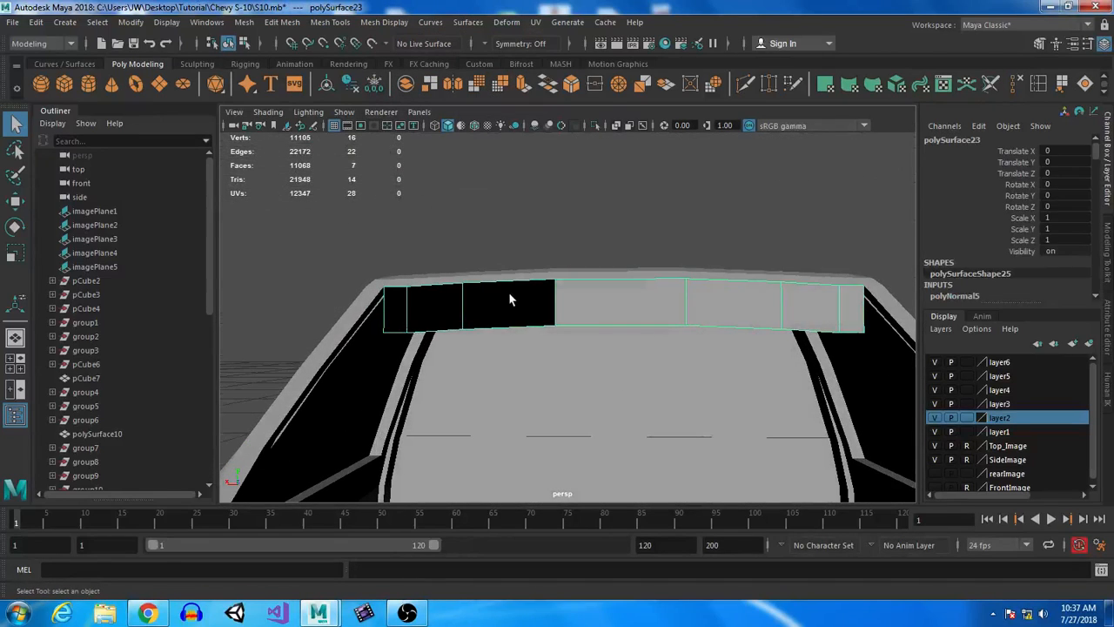
- Try to extract the three dark faces of the strip and combine them again with the remaining faces
right_drag(503, 299, 506, 258)
click(432, 298)
drag(432, 298, 525, 323)
click(429, 86)
right_drag(525, 211, 602, 195)
click(488, 329)
click(406, 84)
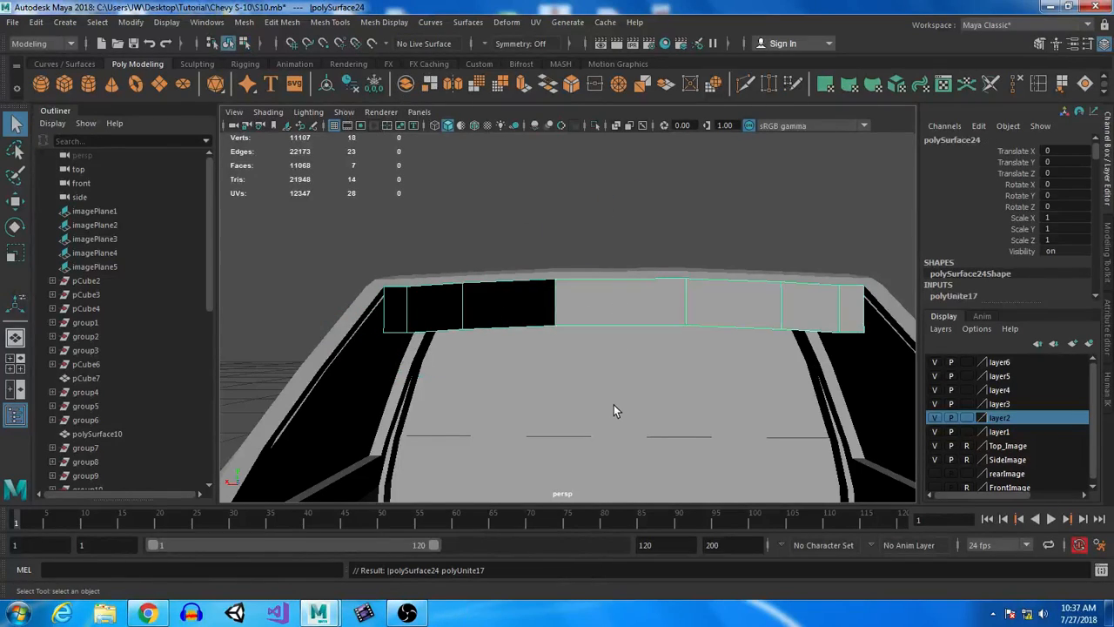
- Undo the extraction and combining of the strip's dark faces and return to object selection
alt+drag(560, 386, 528, 363)
key(ctrl+z)
key(ctrl+z)
key(ctrl+z)
key(ctrl+z)
key(ctrl+z)
key(ctrl+z)
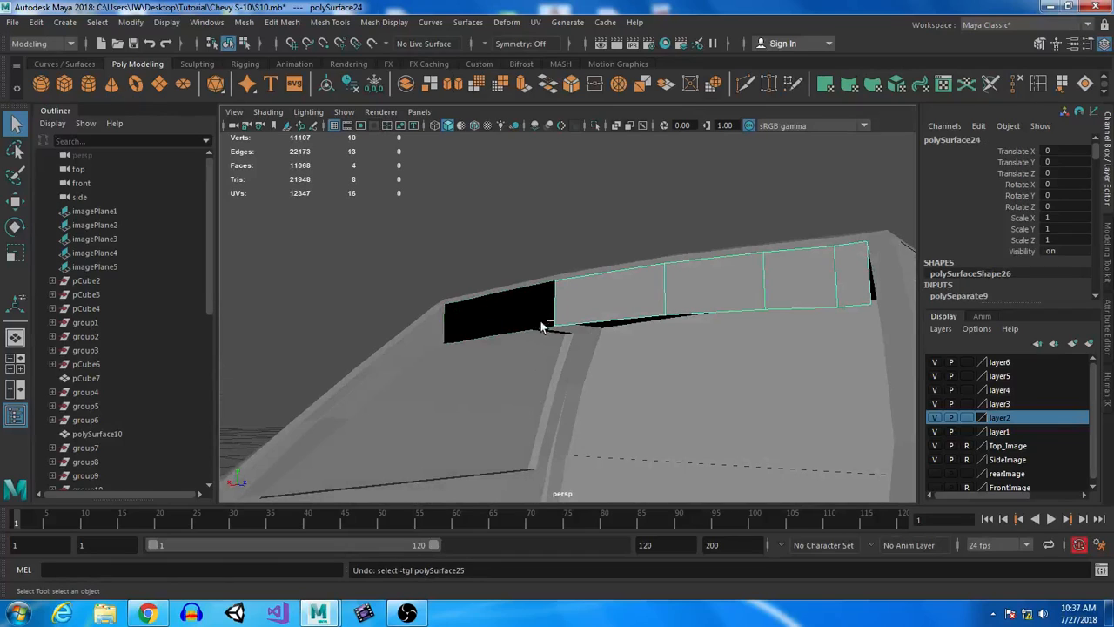
alt+drag(568, 367, 580, 390)
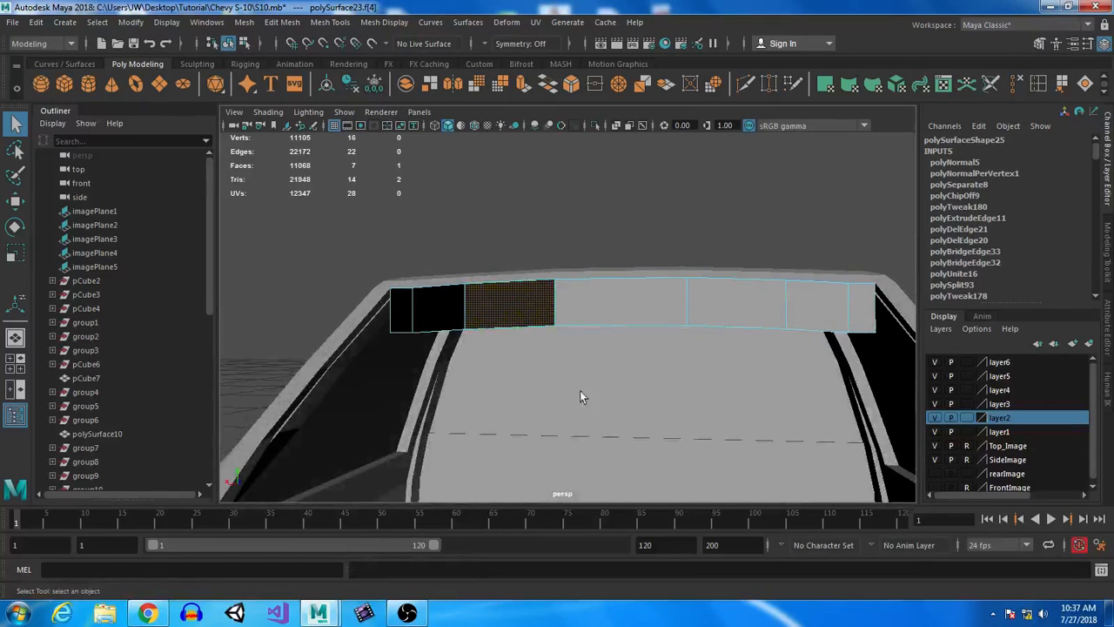
click(402, 309)
right_drag(757, 301, 810, 296)
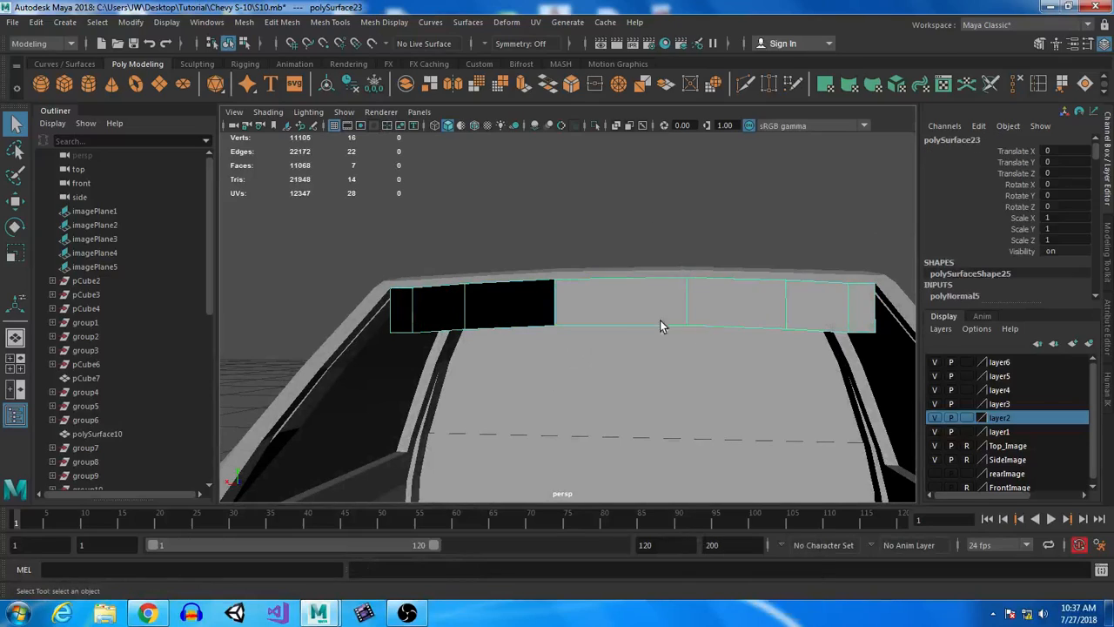
- Open the Hypershade, select all objects using lambert1 and assign initialShadingGroup to them
click(207, 22)
mouse_move(294, 102)
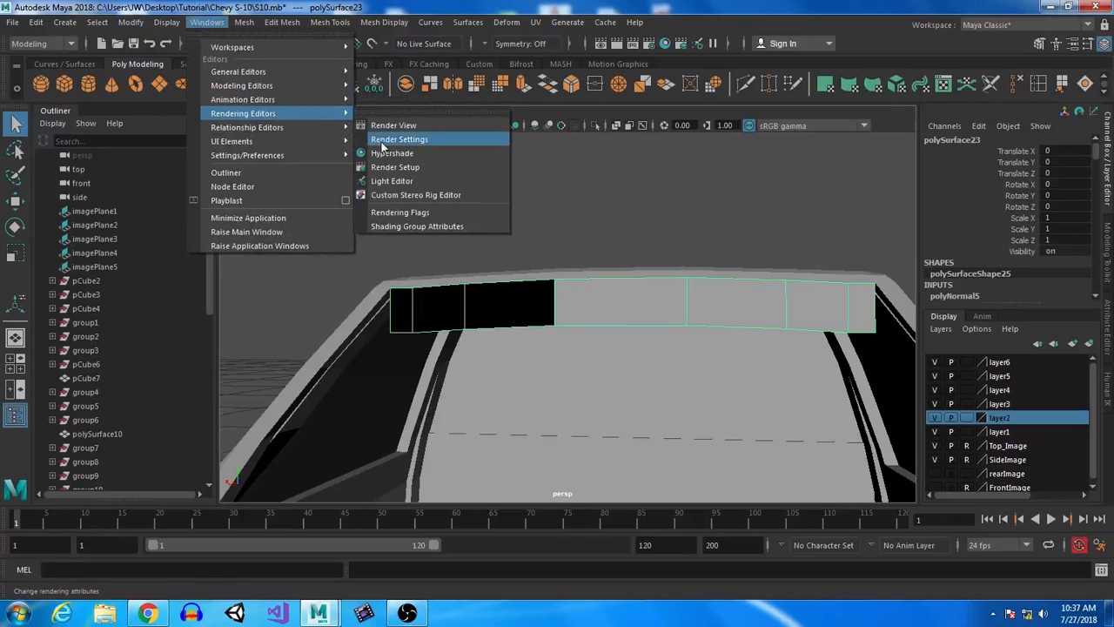
click(393, 153)
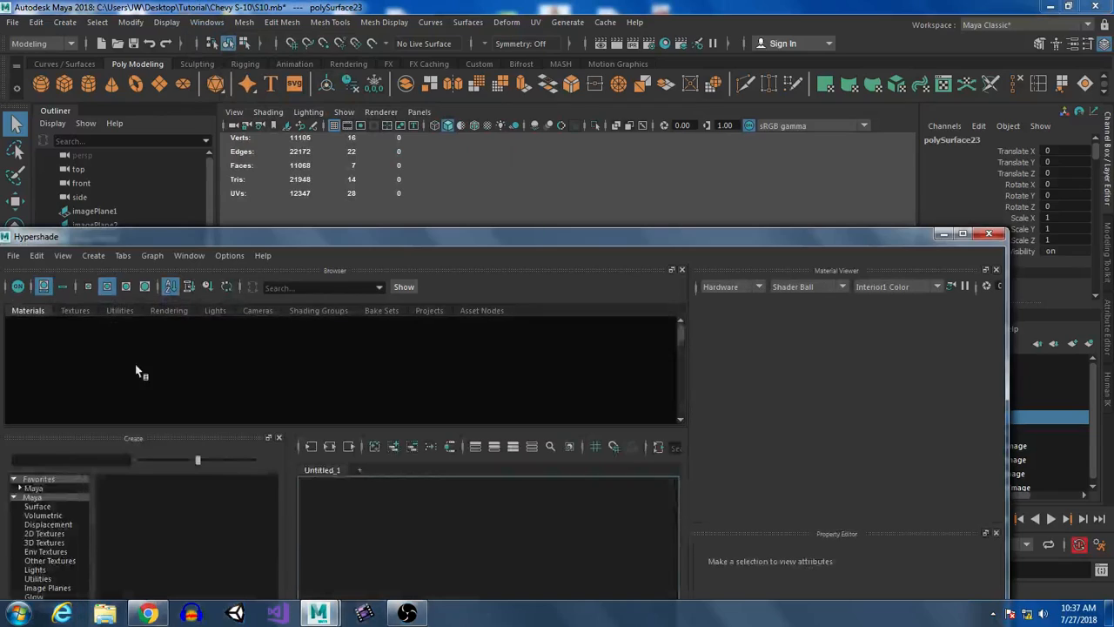
right_click(33, 370)
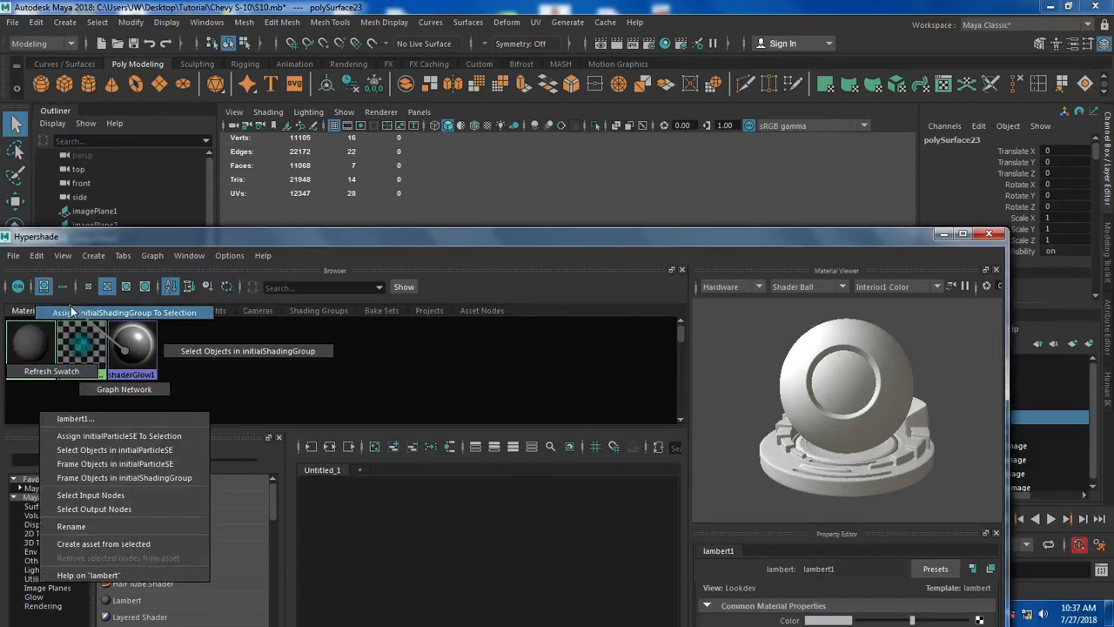
key(Escape)
right_click(30, 348)
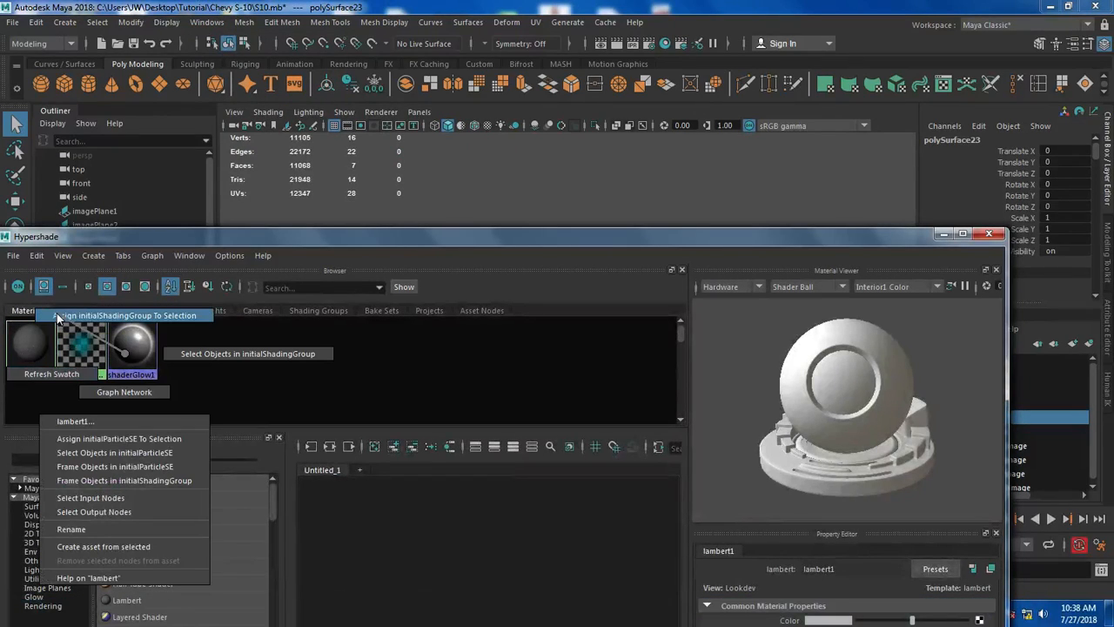
click(244, 354)
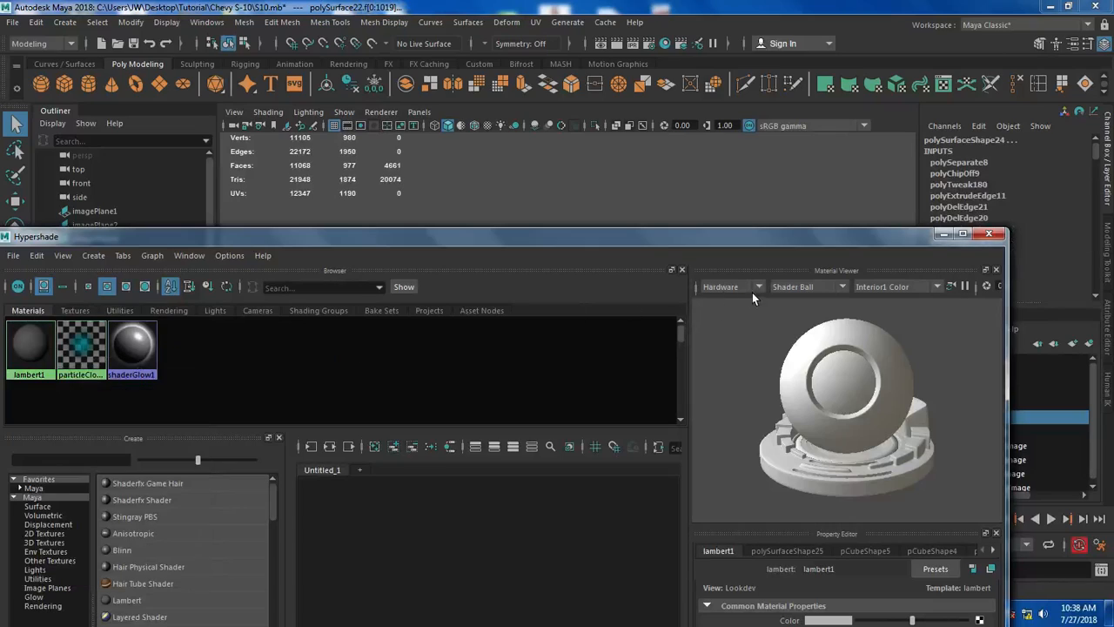
right_click(28, 352)
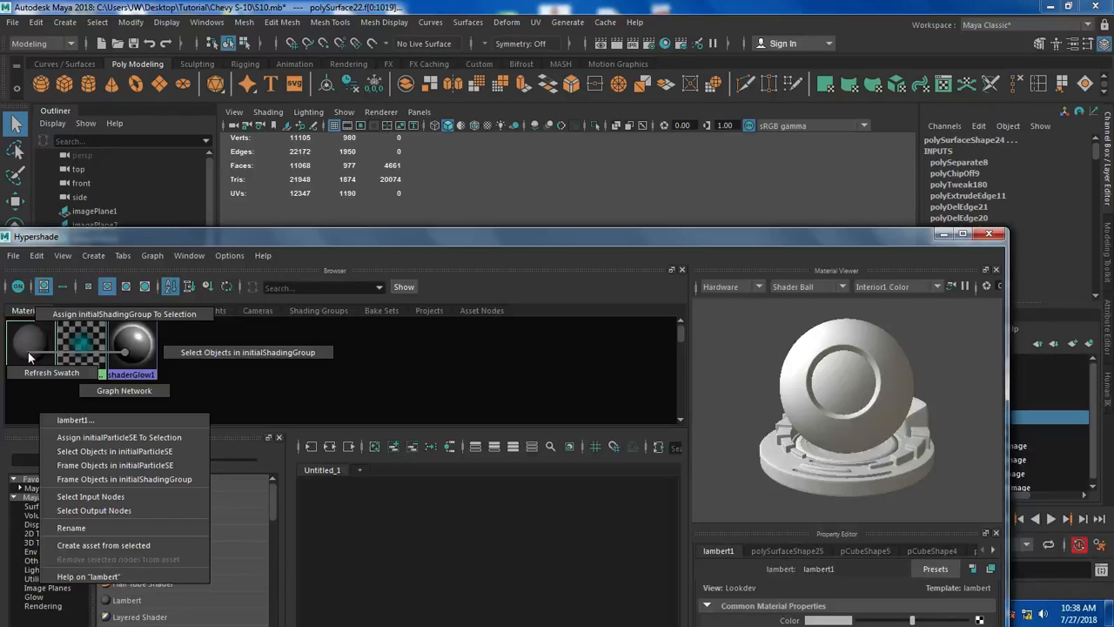
drag(143, 237, 391, 235)
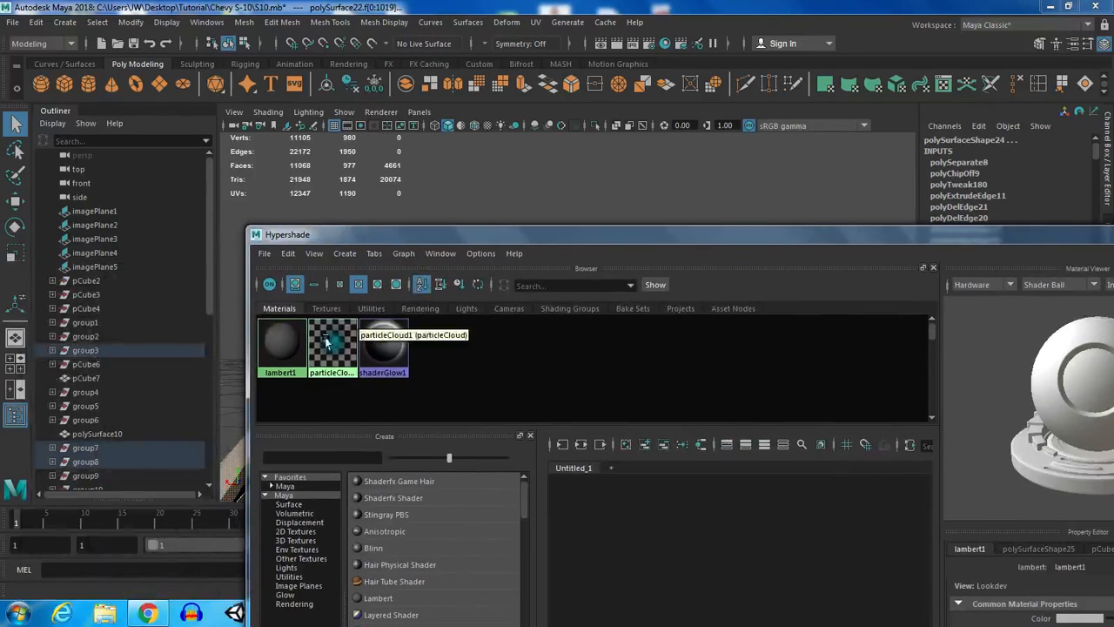
right_click(281, 346)
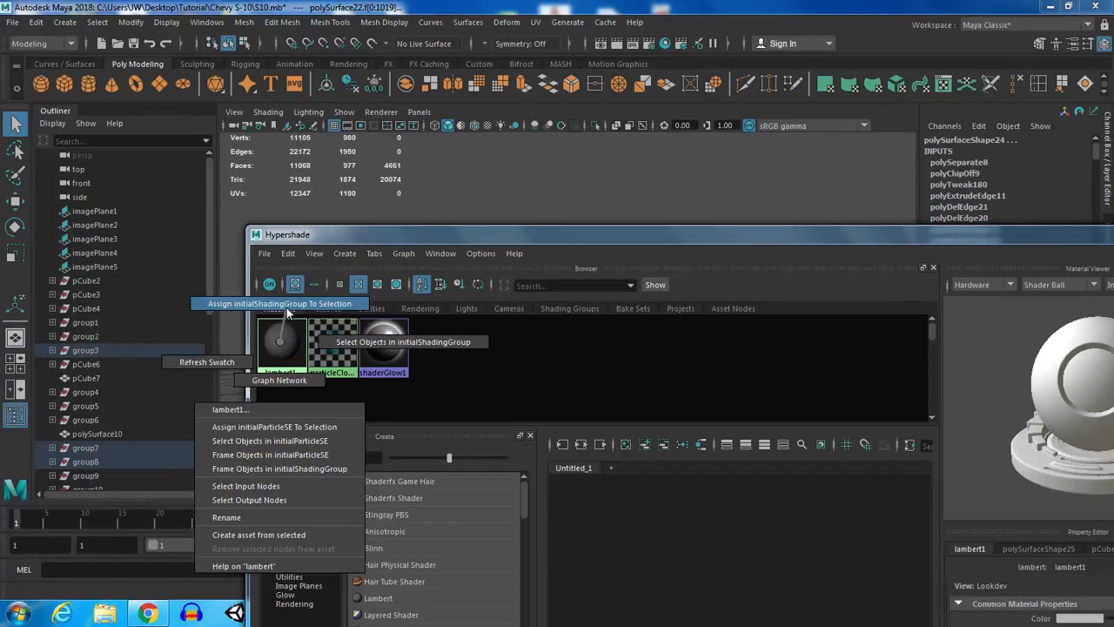
click(288, 304)
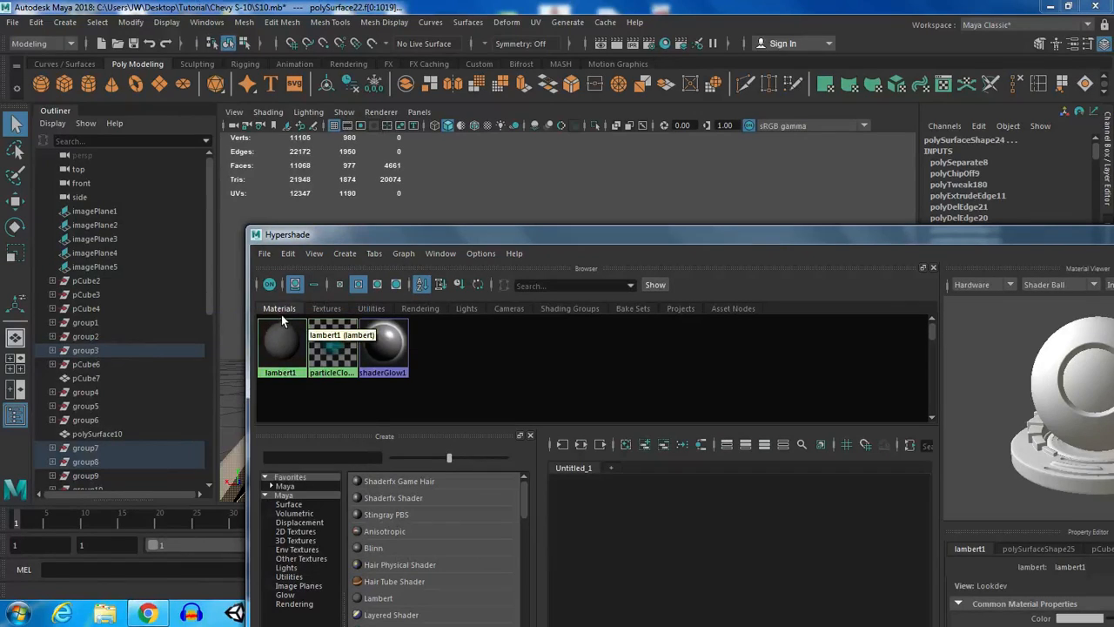
drag(1025, 232, 915, 250)
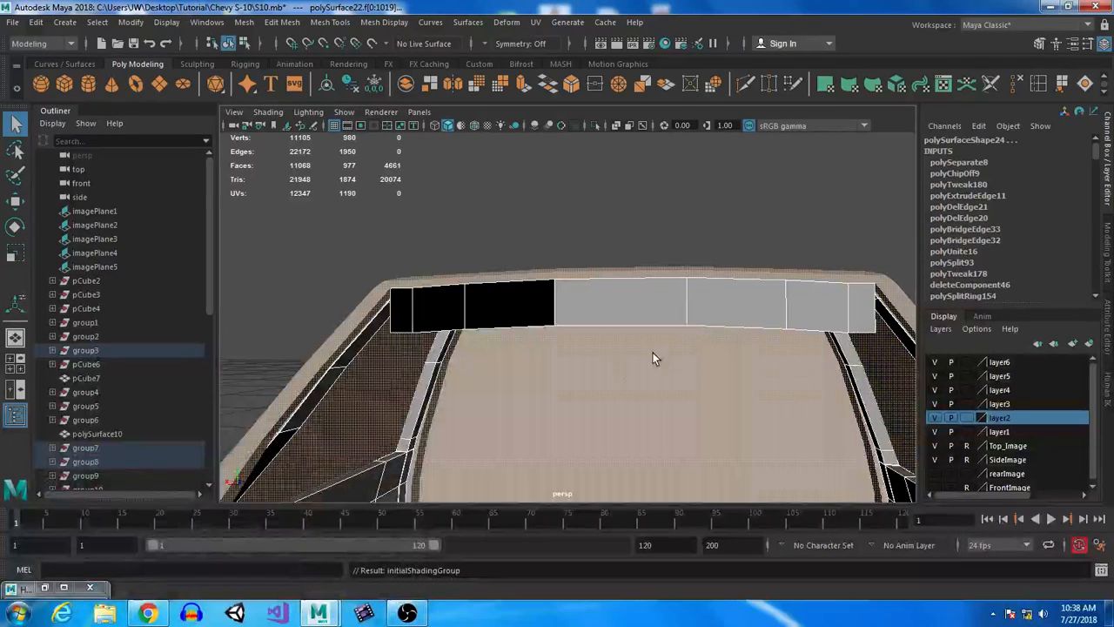
- Assign lambert1's initialShadingGroup to the strip under the roof's front rim alone
click(566, 347)
click(544, 307)
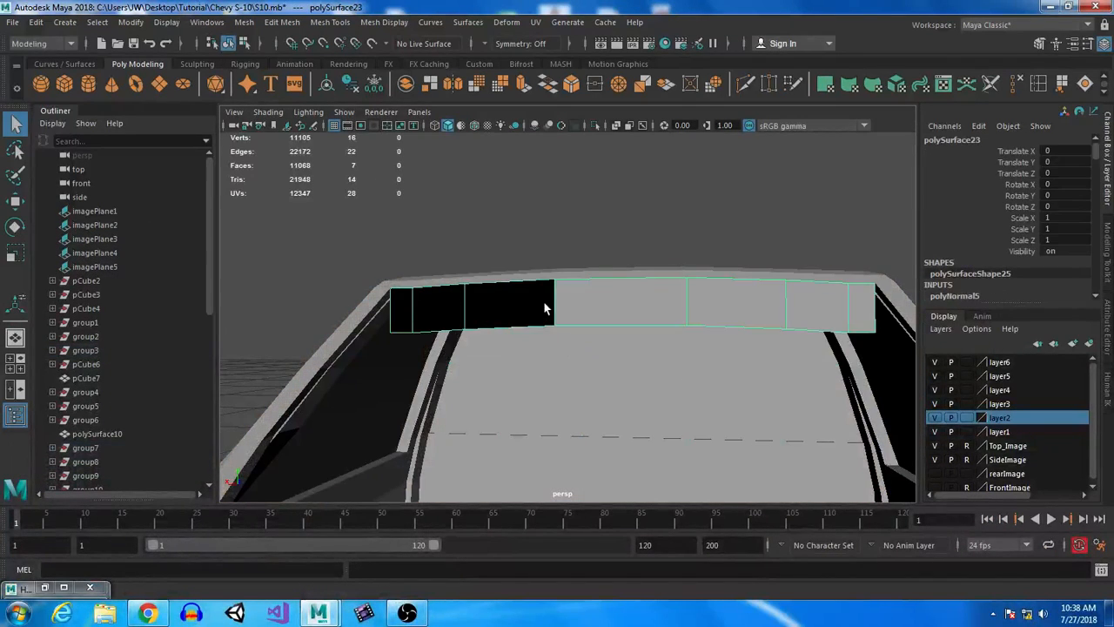
click(45, 587)
drag(469, 247, 724, 365)
right_click(264, 451)
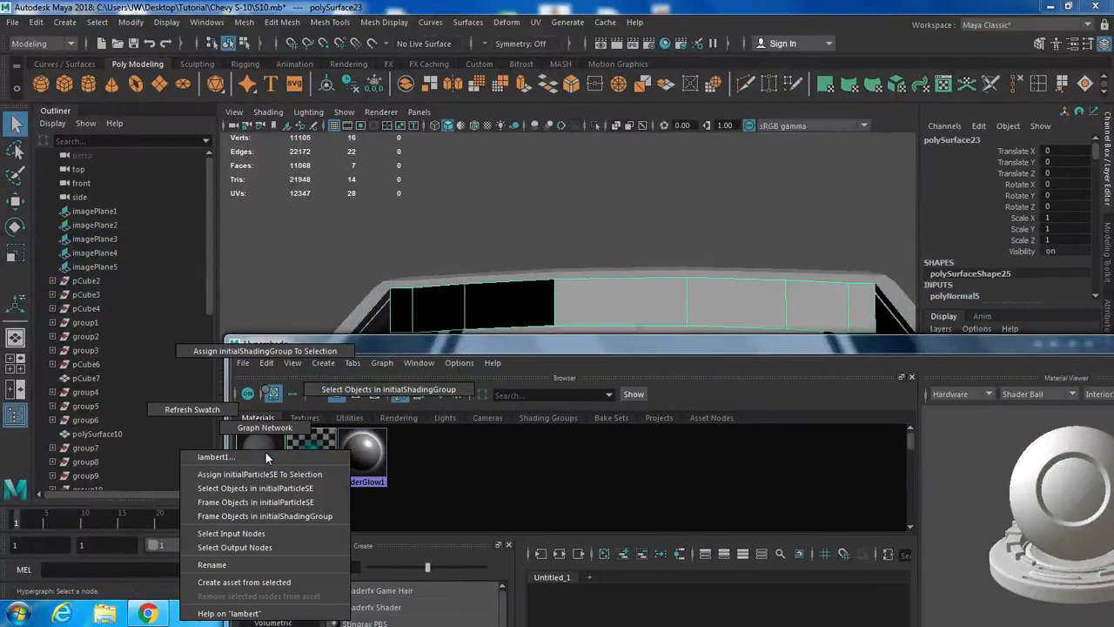
click(265, 351)
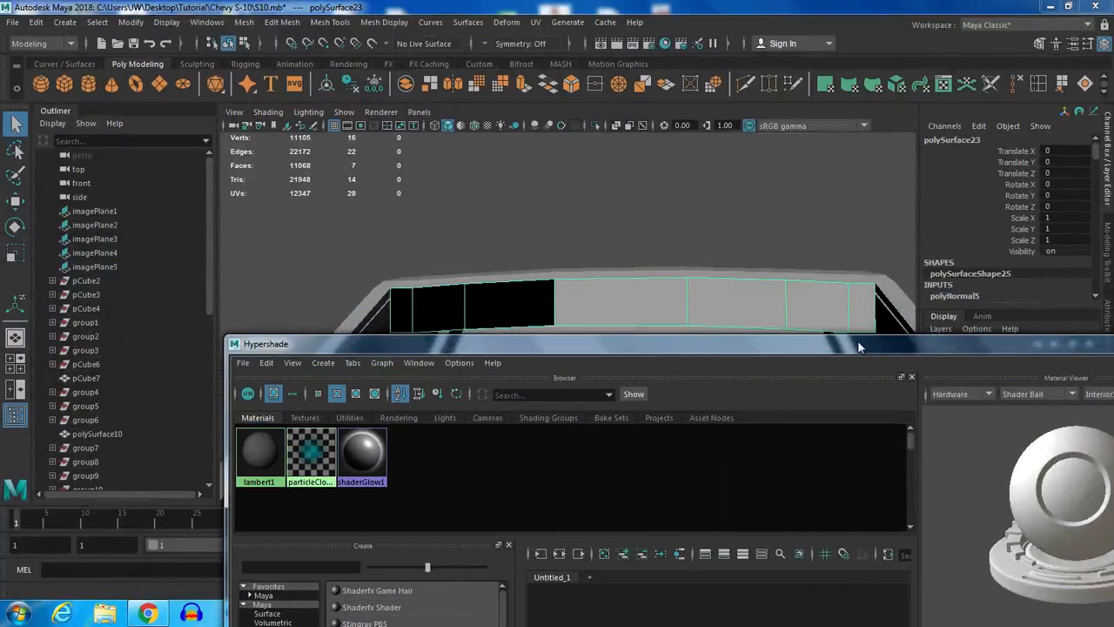
drag(857, 342, 670, 179)
click(982, 167)
- Delete the three black faces at one end of the strip
alt+drag(620, 349, 561, 379)
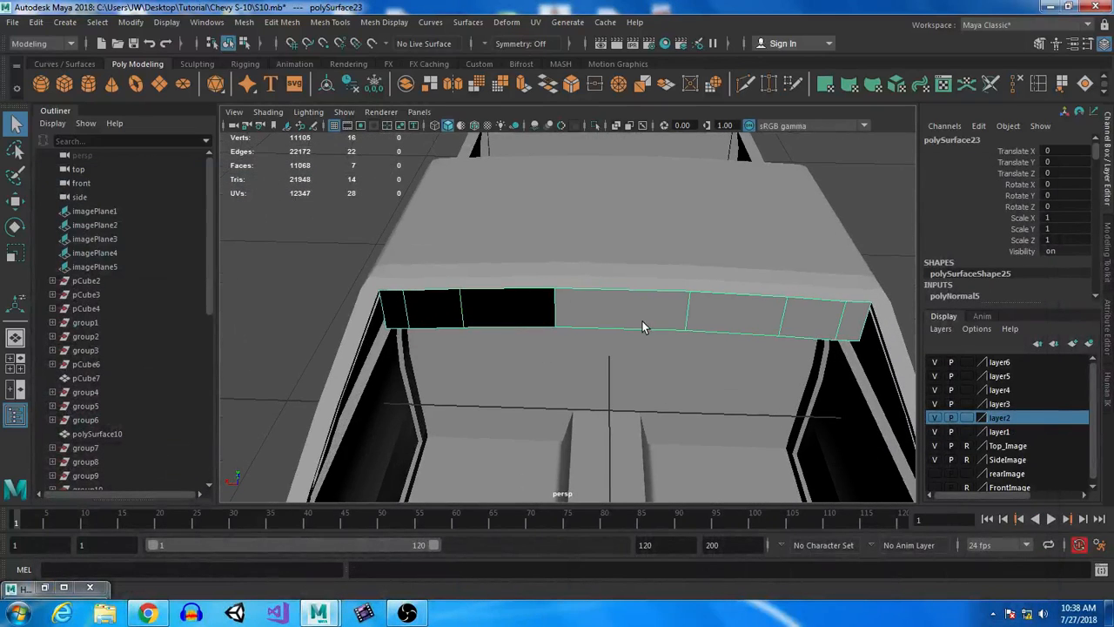
alt+drag(625, 360, 486, 292)
right_drag(440, 213, 490, 232)
click(364, 303)
key(Delete)
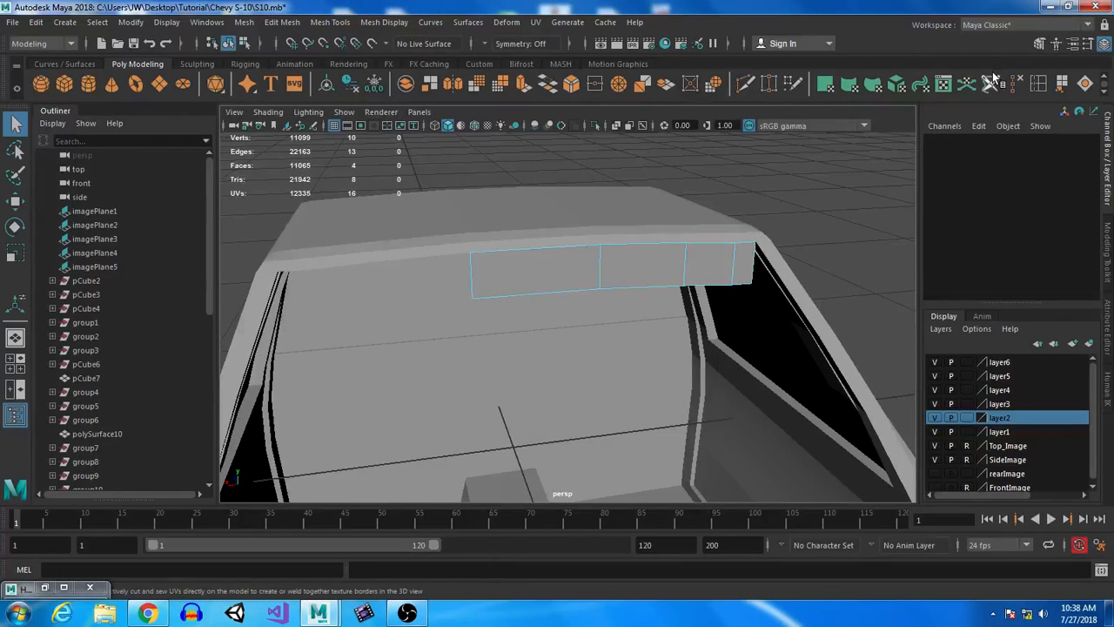
- Insert an edge loop in the strip's middle face and delete the part of that face at the open end
click(585, 282)
shift+right_drag(585, 282, 578, 296)
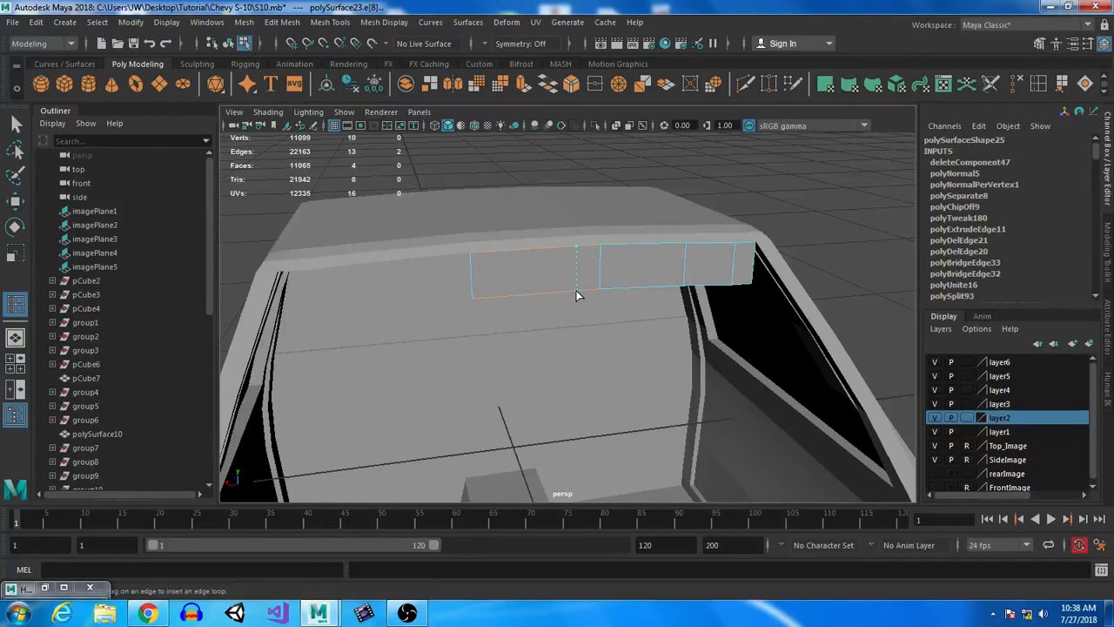
click(562, 296)
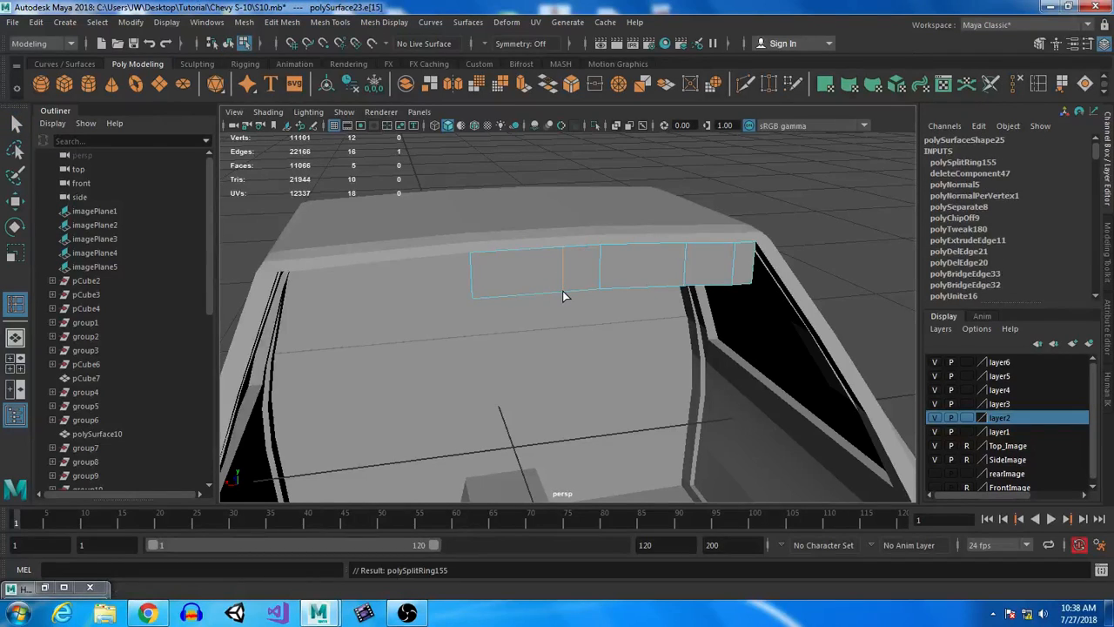
click(15, 124)
right_drag(540, 213, 540, 251)
click(523, 271)
key(Delete)
- Make a mirrored duplicate of the half strip with Scale X -1 and combine both halves
right_drag(607, 226, 677, 187)
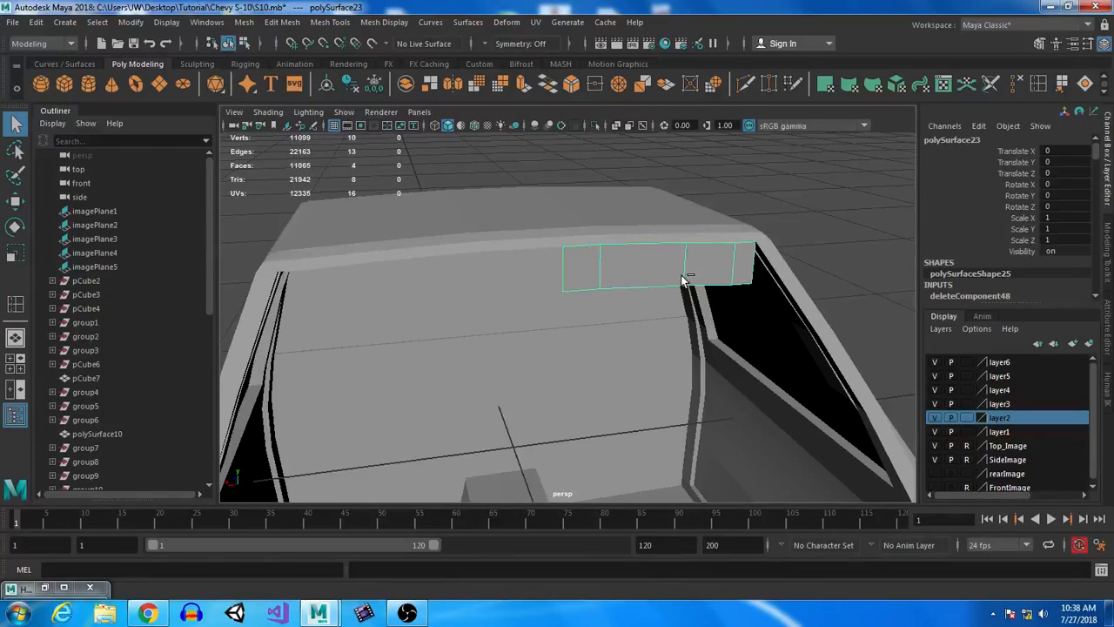
key(ctrl+shift+d)
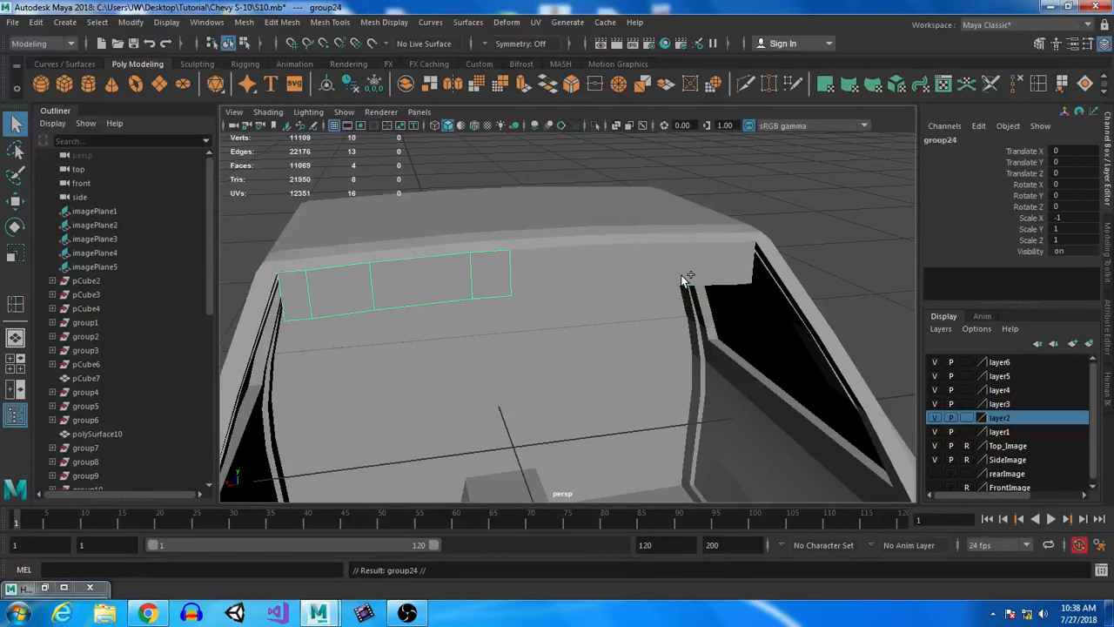
shift+click(624, 265)
click(681, 87)
- Bridge the gap between the two strip halves and delete the two extra edges beside the bridge
right_drag(485, 279, 518, 266)
click(518, 263)
shift+click(561, 263)
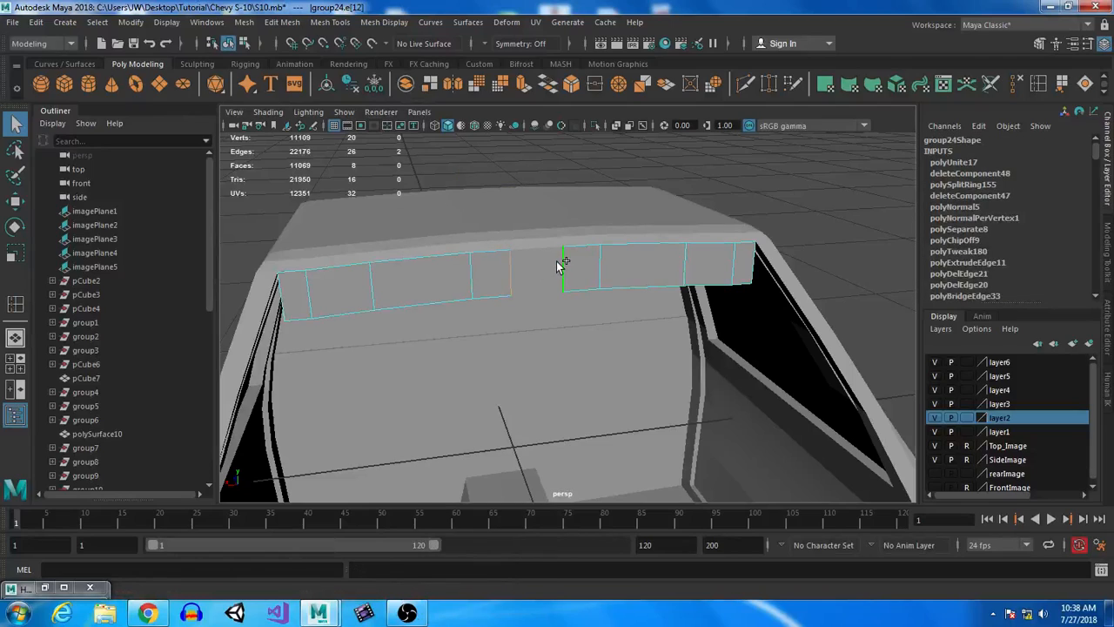
click(548, 89)
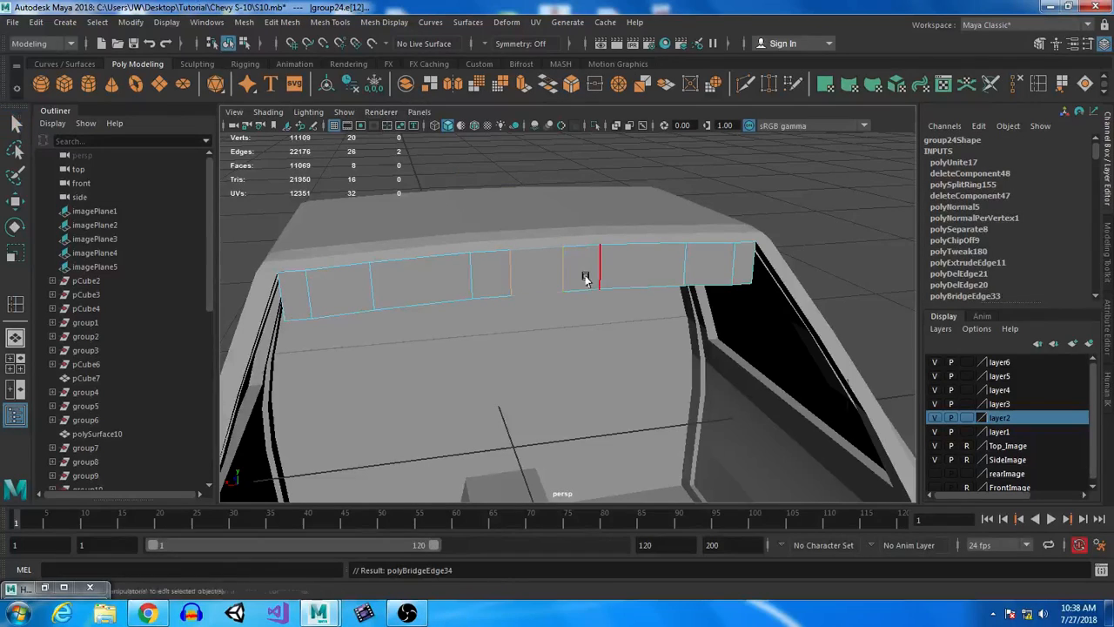
click(1022, 82)
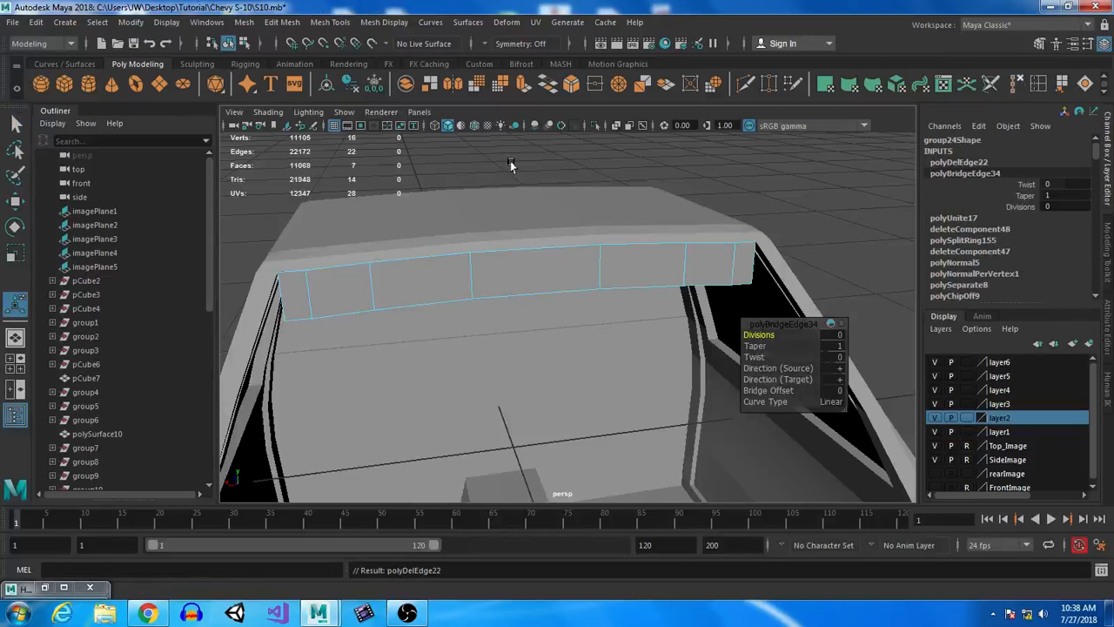
- Move all of the strip's vertices slightly back along Z toward the cab
alt+drag(517, 339, 488, 311)
alt+drag(549, 280, 595, 217)
right_drag(595, 211, 664, 174)
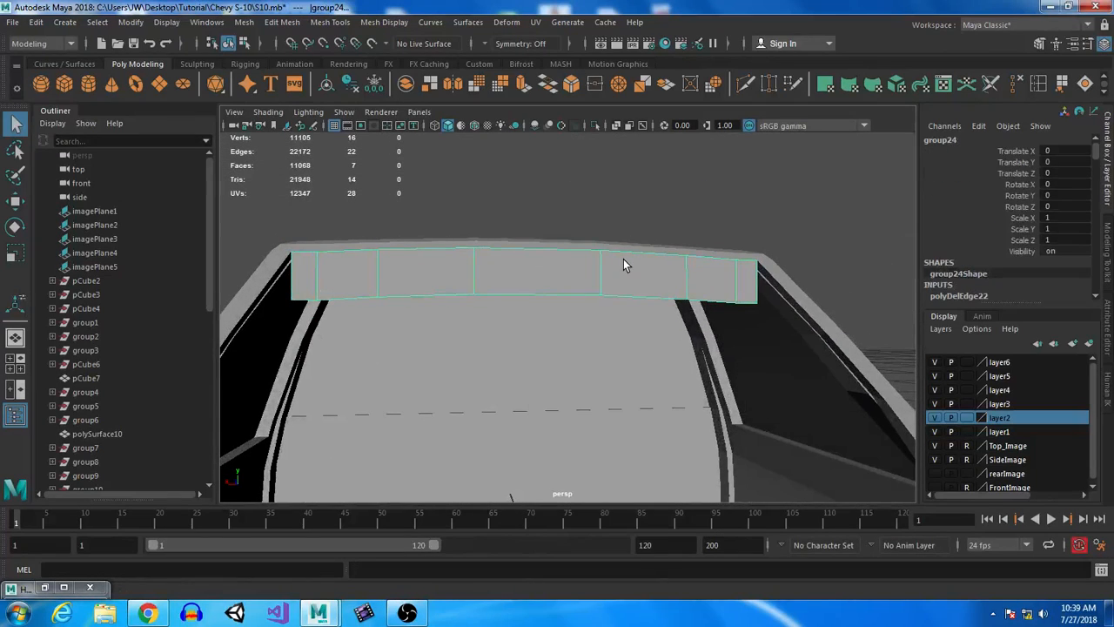
alt+drag(704, 348, 577, 265)
right_drag(577, 264, 501, 212)
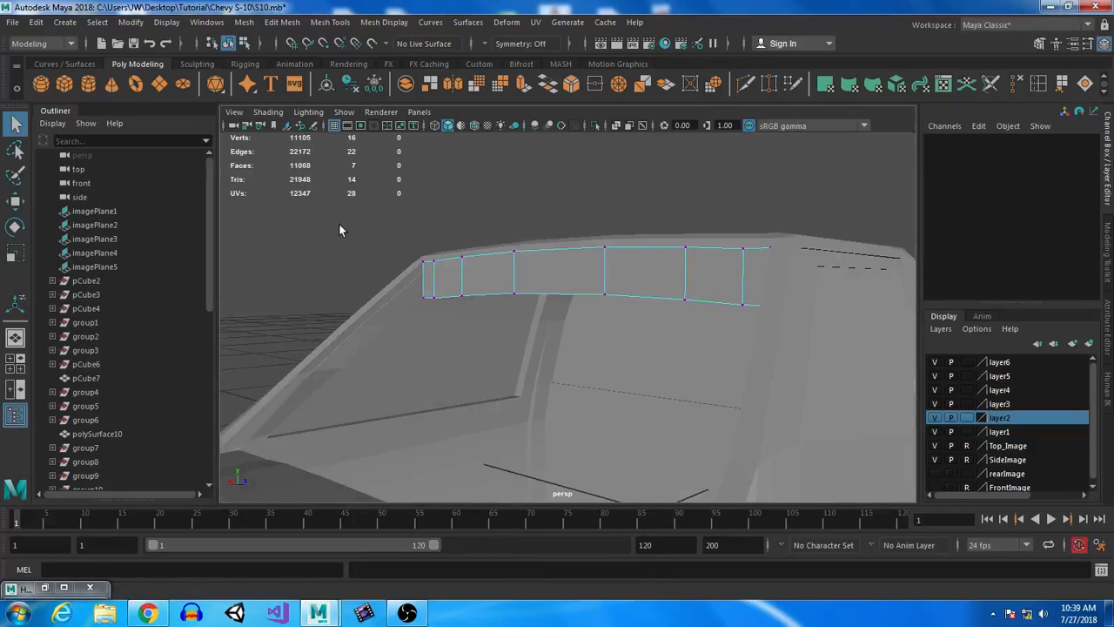
drag(339, 223, 784, 322)
key(w)
alt+drag(561, 345, 524, 281)
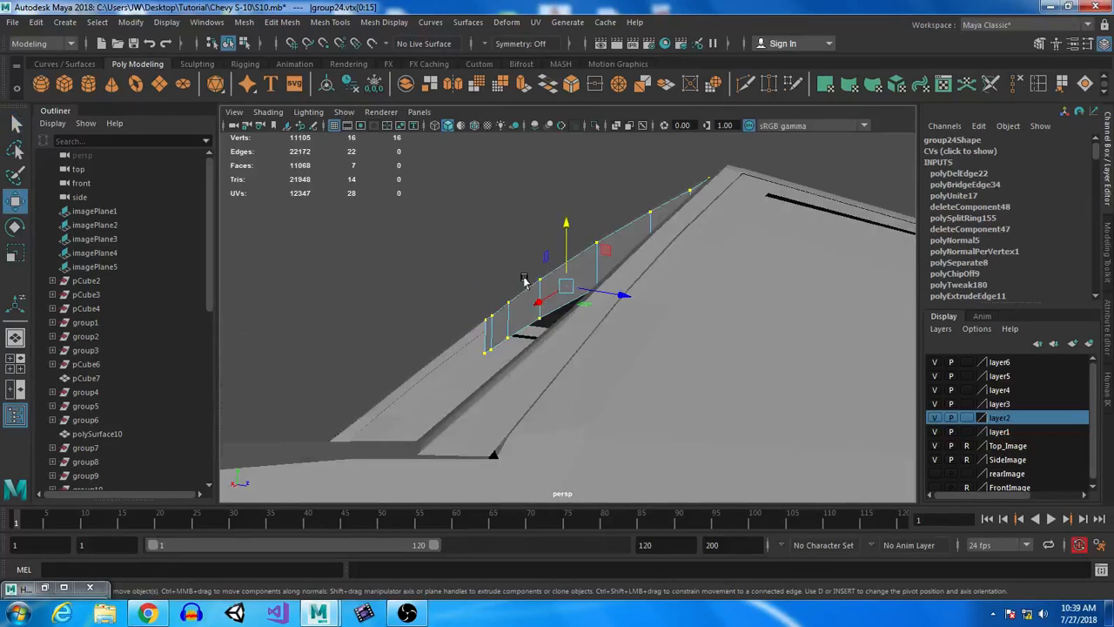
drag(624, 298, 630, 299)
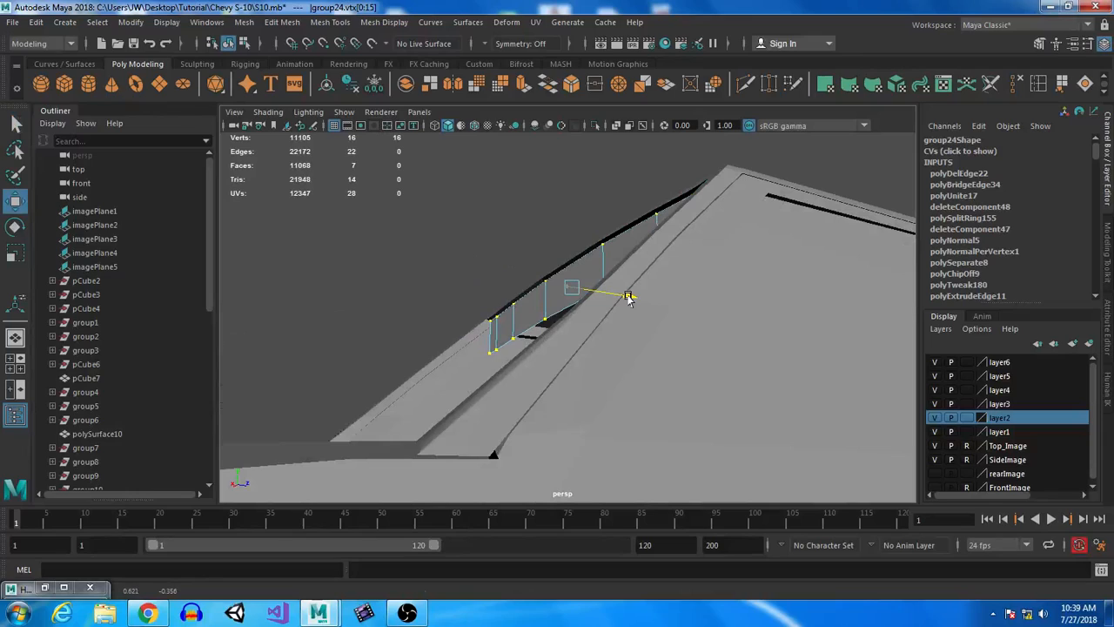
- Widen the strip's lower row of vertices and move it down and forward along the windshield pillars
alt+drag(456, 367, 578, 386)
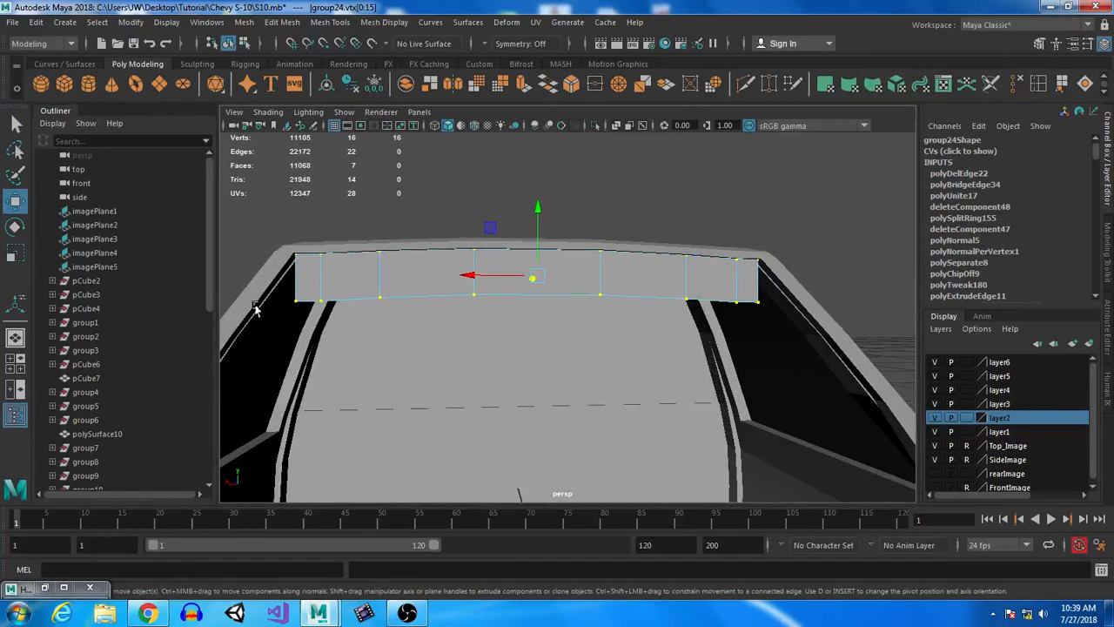
drag(435, 322, 905, 439)
key(r)
middle_drag(510, 335, 563, 440)
key(w)
key(space)
key(space)
key(f)
scroll(470, 318, up, 6)
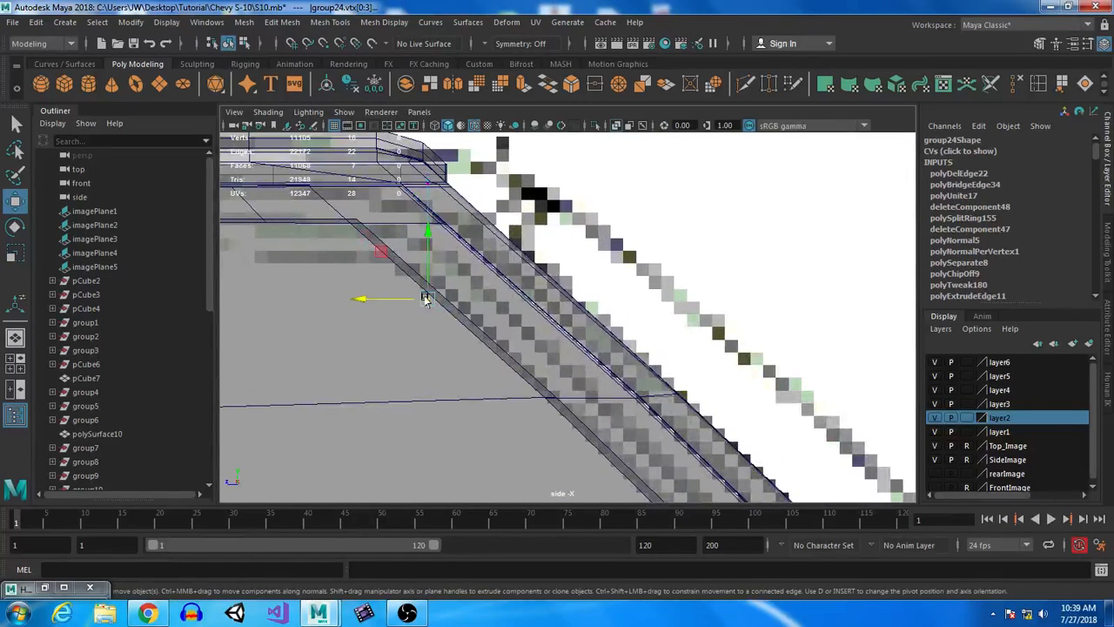
drag(427, 301, 663, 396)
- Select all lower border edges of the strip and show them in the side view
key(space)
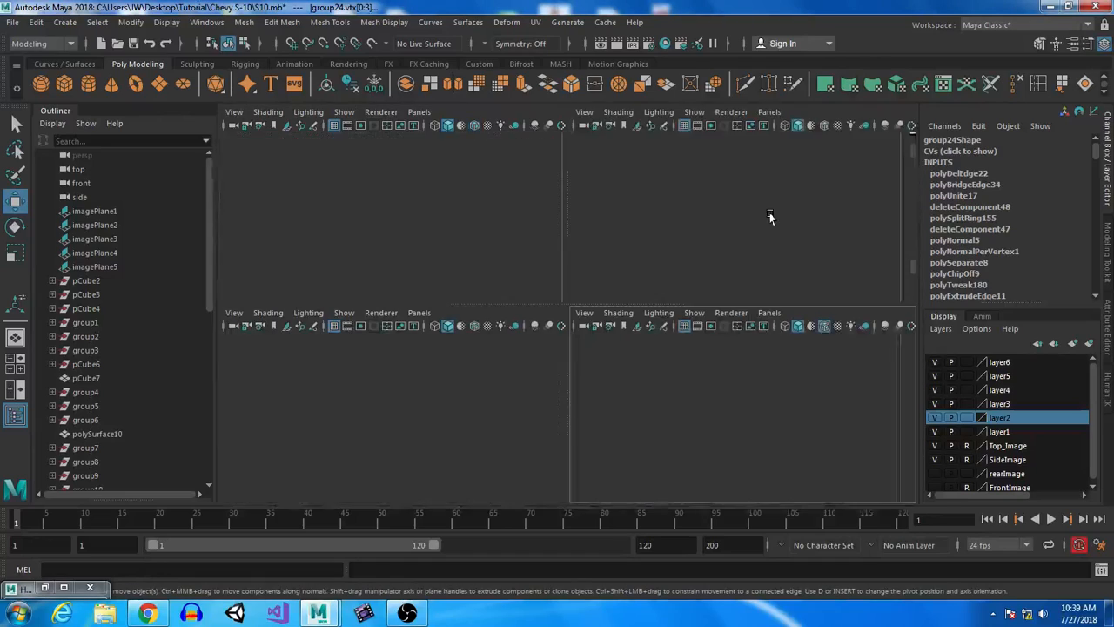
key(space)
right_drag(654, 211, 660, 144)
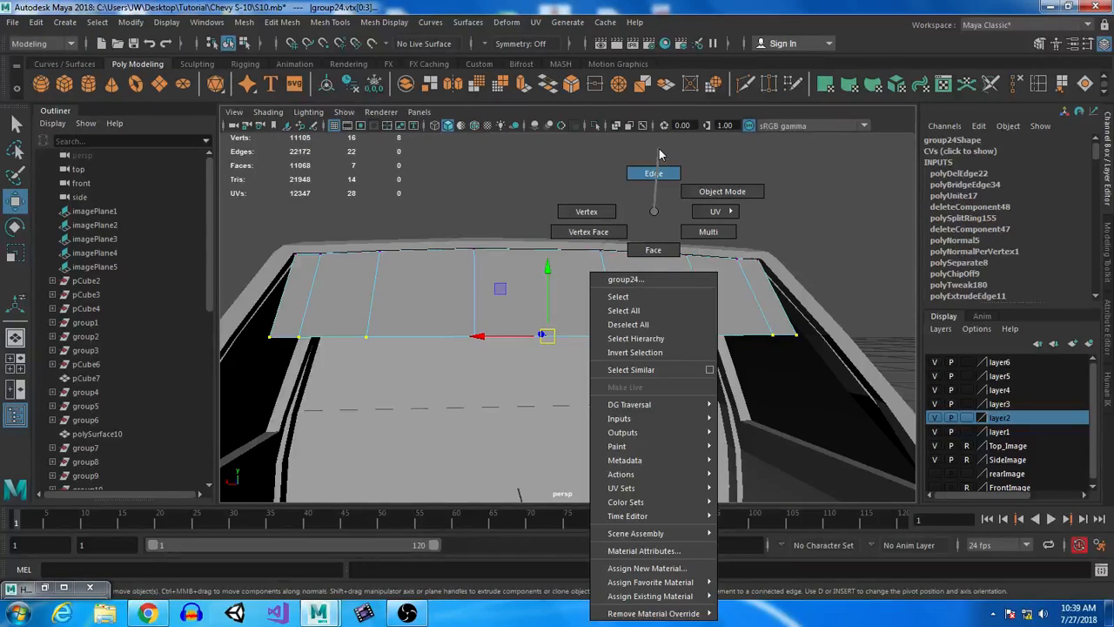
click(716, 319)
double_click(284, 340)
click(284, 340)
shift+double_click(781, 338)
alt+drag(609, 378, 494, 396)
key(space)
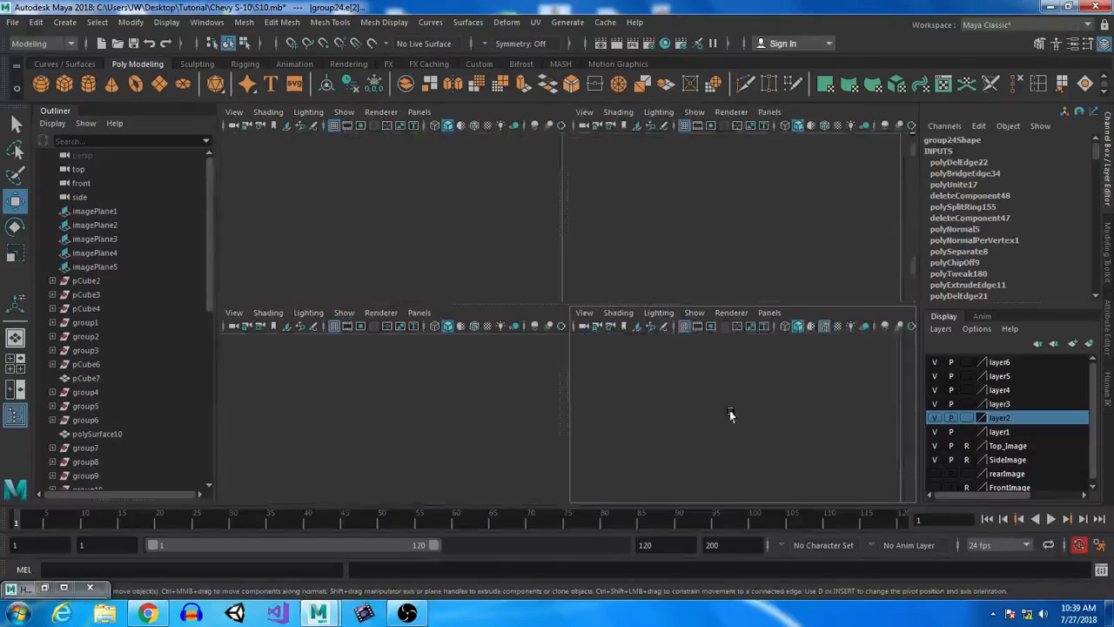
key(space)
alt+middle_drag(709, 455, 557, 237)
key(Delete)
drag(442, 179, 662, 297)
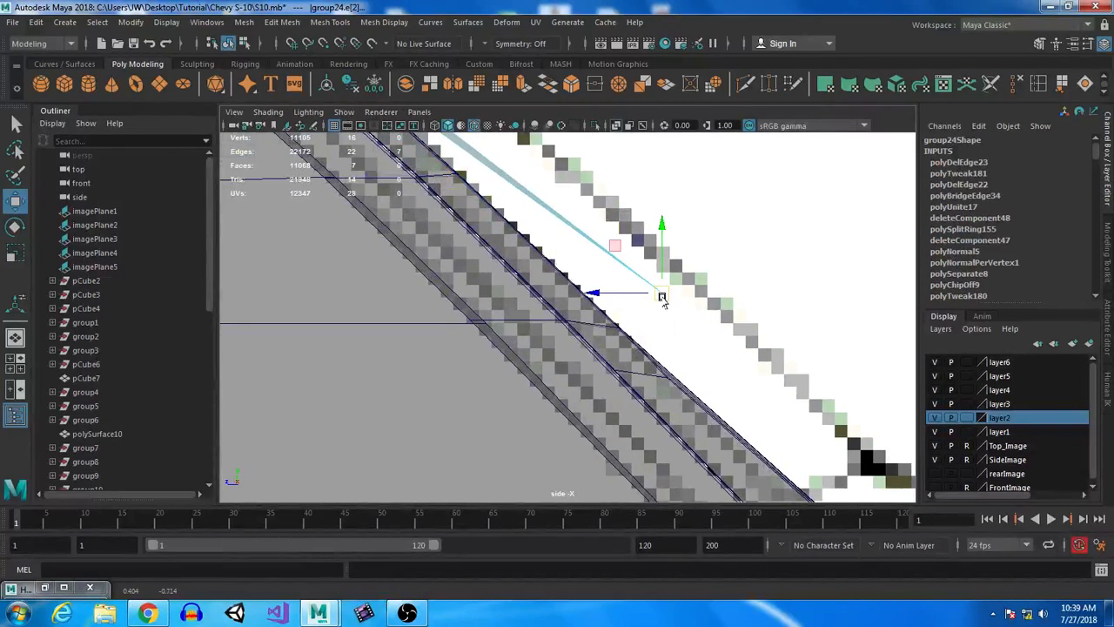
key(ctrl+z)
key(space)
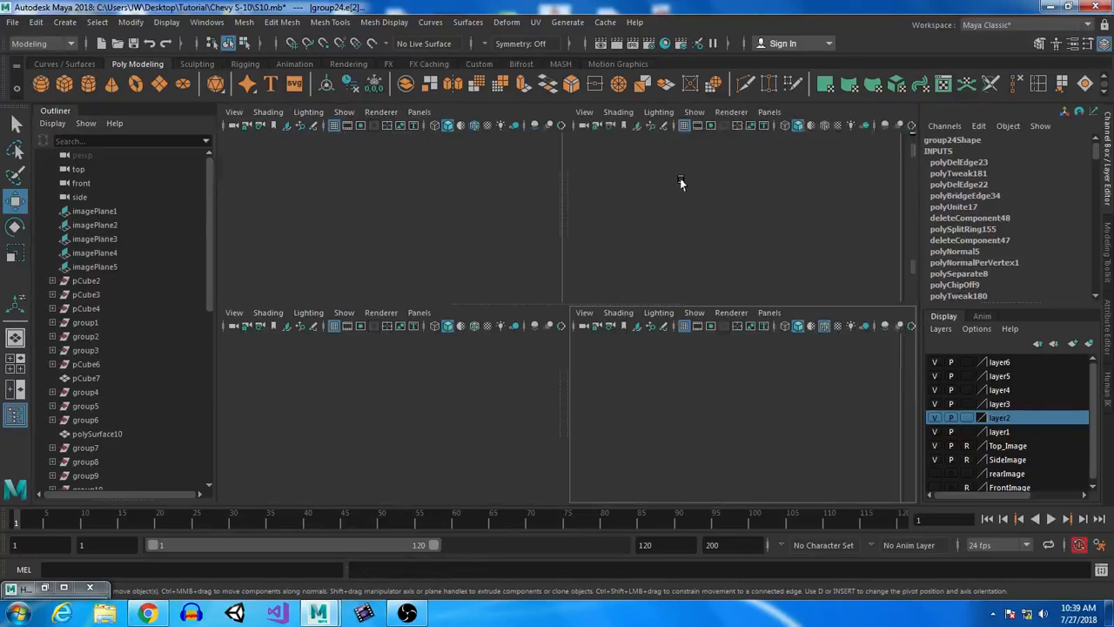
key(space)
mouse_move(577, 273)
mouse_down()
mouse_move(577, 241)
mouse_move(572, 278)
mouse_up()
key(ctrl+z)
key(space)
key(space)
key(space)
key(space)
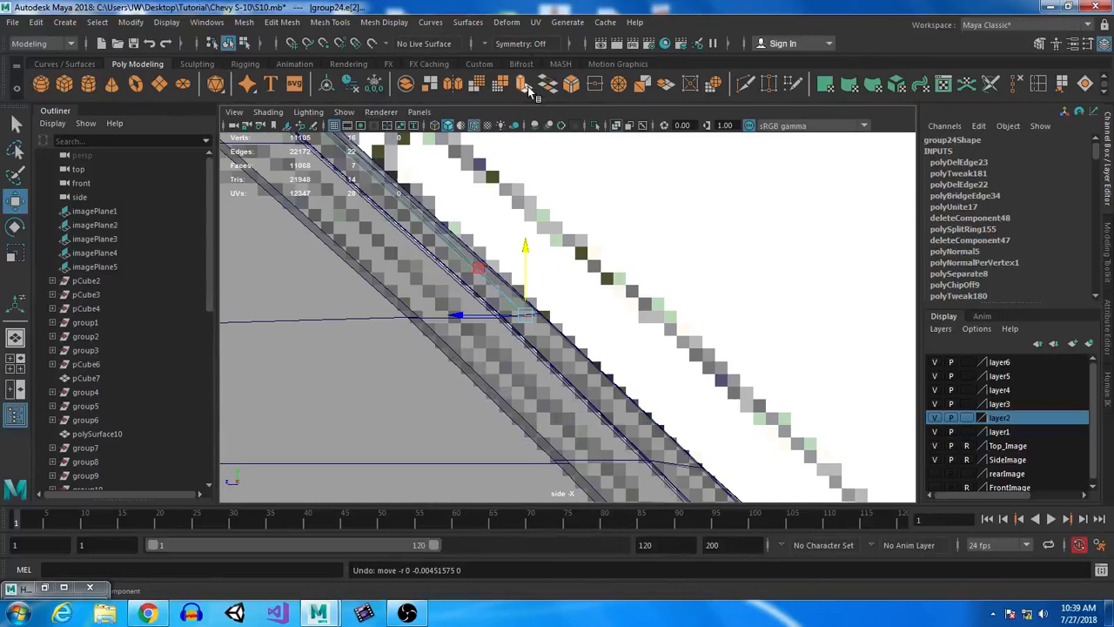
- Extrude the strip's lower border edges three times down along the windshield pillars to the hood's rear edge
key(ctrl+e)
drag(527, 320, 674, 464)
alt+middle_drag(759, 431, 659, 258)
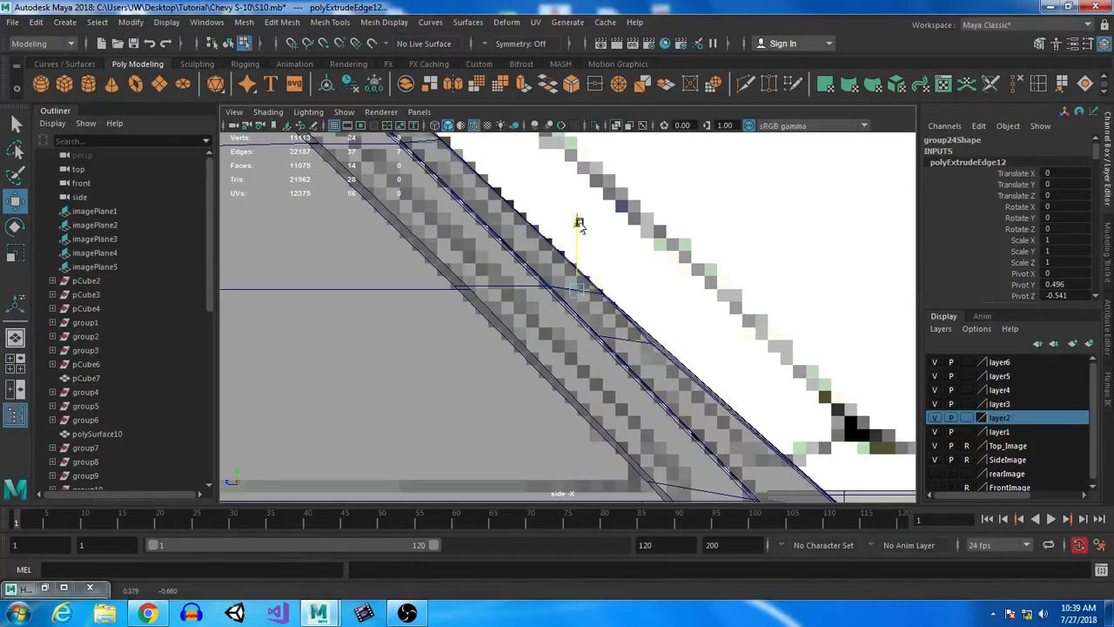
key(ctrl+e)
drag(575, 283, 629, 340)
key(ctrl+e)
alt+middle_drag(736, 349, 565, 240)
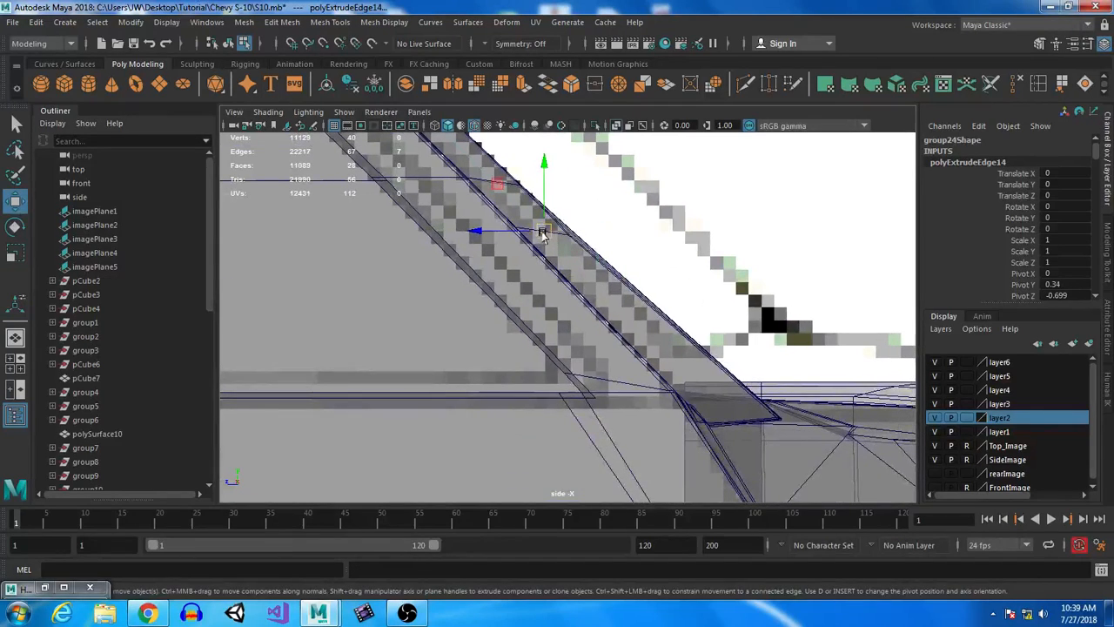
drag(543, 233, 714, 396)
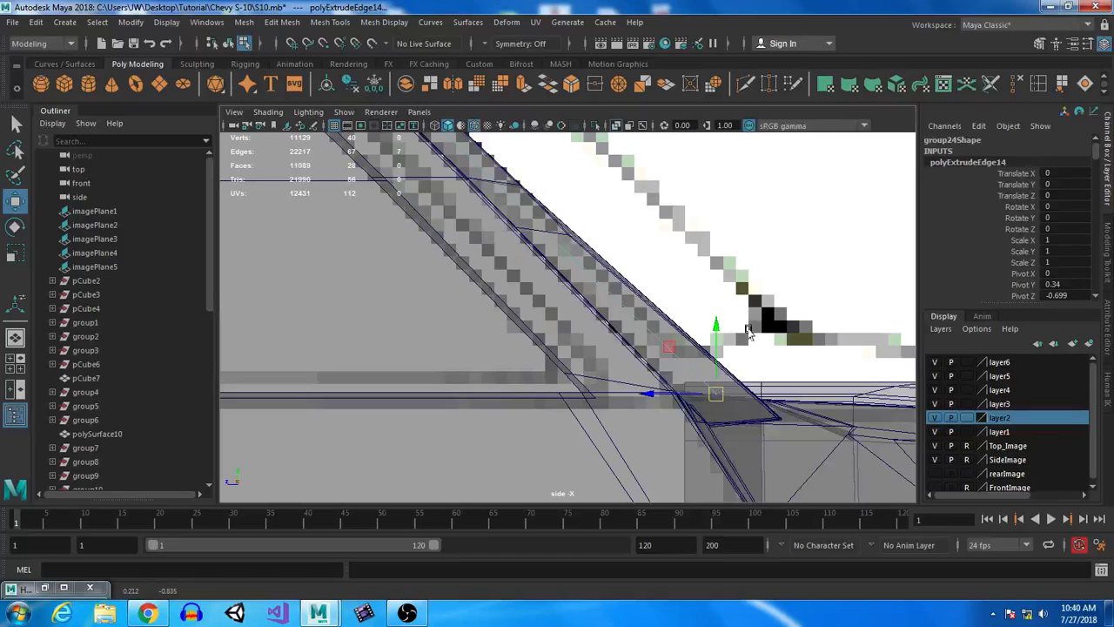
- Widen the windshield's bottom edge row along X until it reaches both pillars, and adjust its position at the hood
key(space)
key(space)
alt+drag(750, 340, 672, 356)
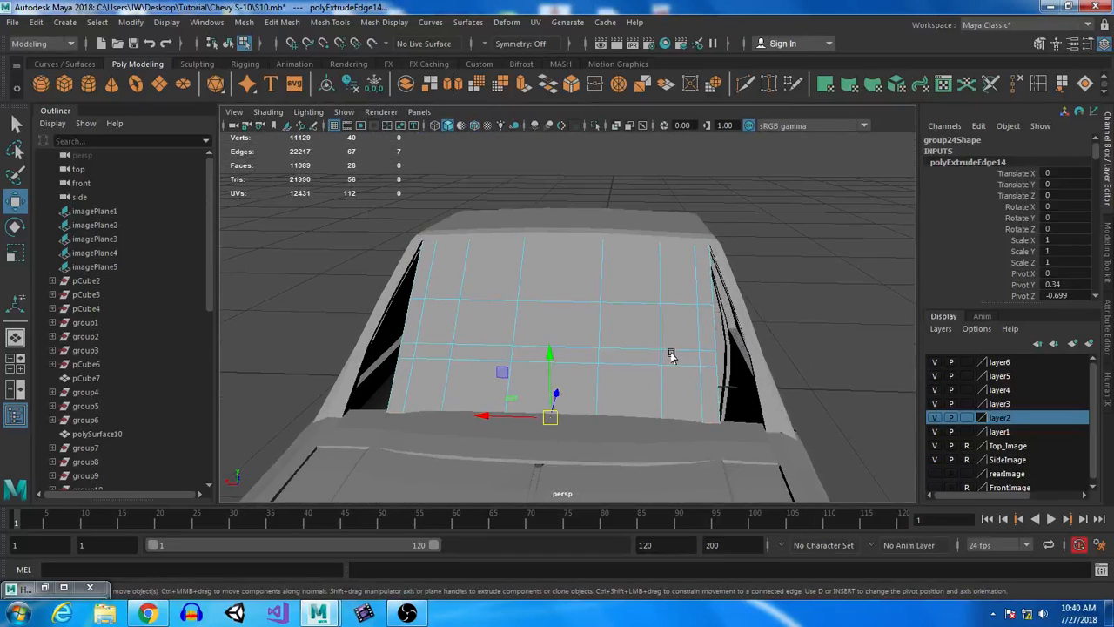
key(r)
drag(487, 416, 473, 416)
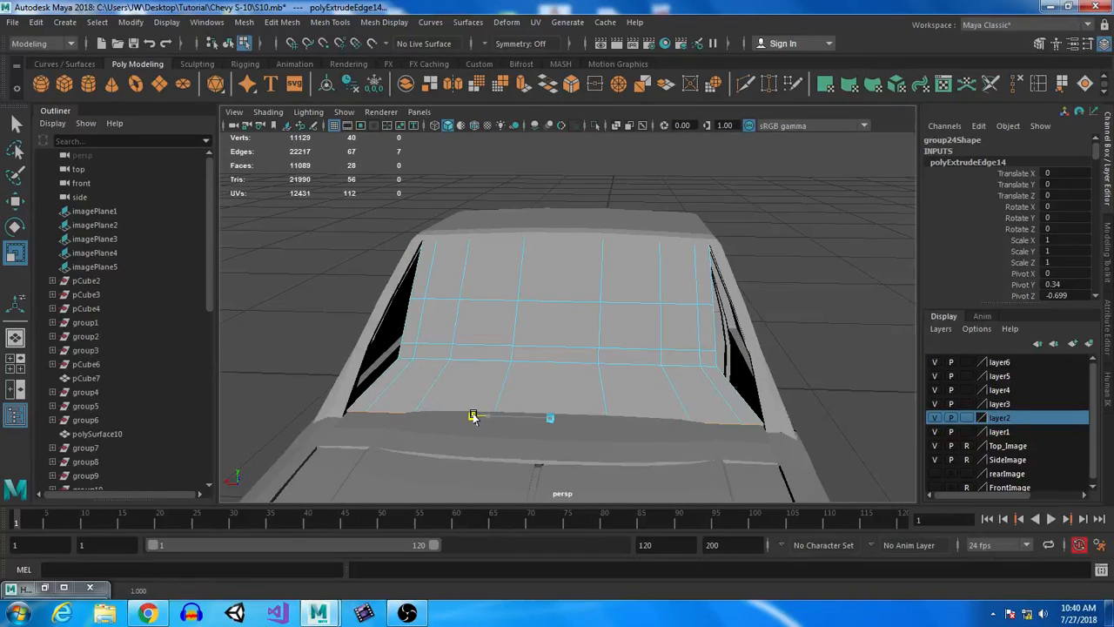
key(w)
click(546, 351)
key(r)
drag(489, 422, 488, 422)
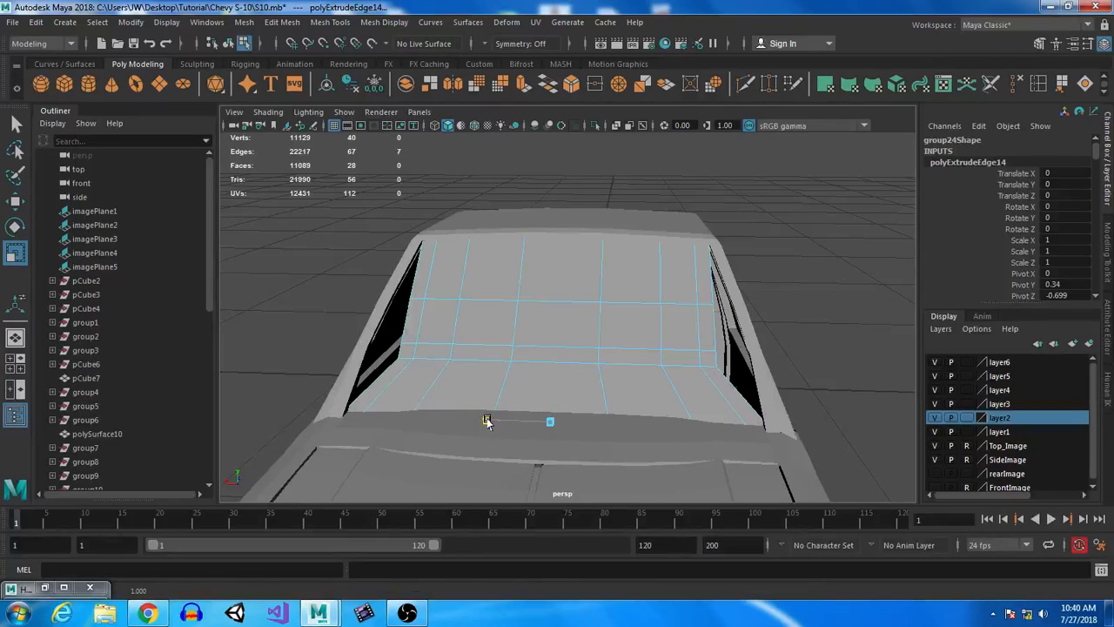
- Widen the remaining horizontal edge rows of the windshield along X to fit between the pillars
double_click(442, 357)
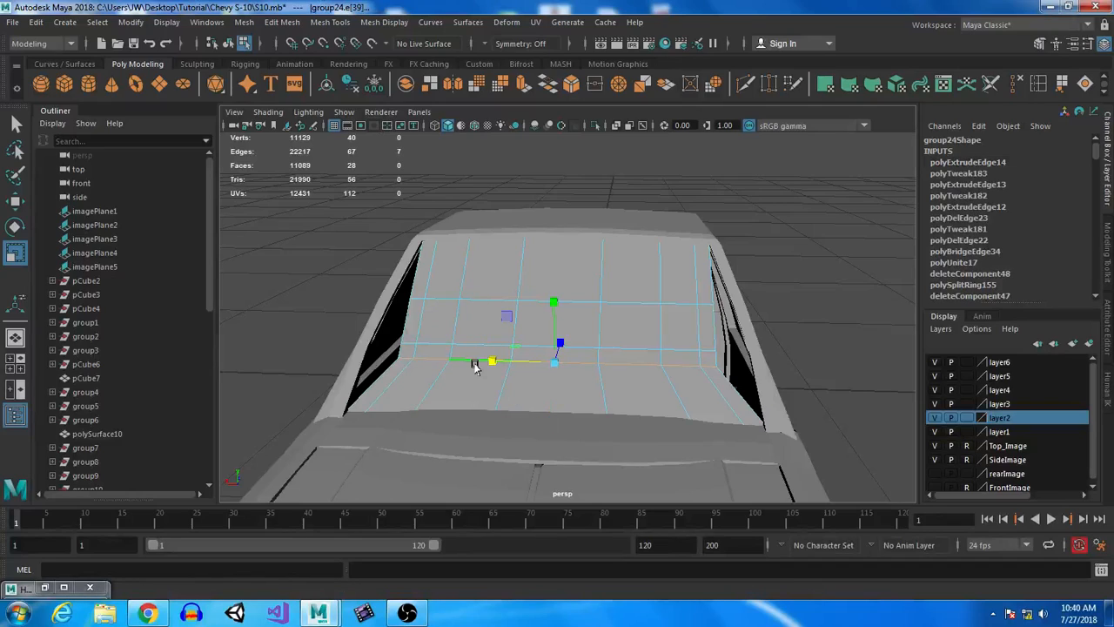
mouse_move(492, 360)
mouse_down()
mouse_move(421, 346)
mouse_move(478, 344)
mouse_up()
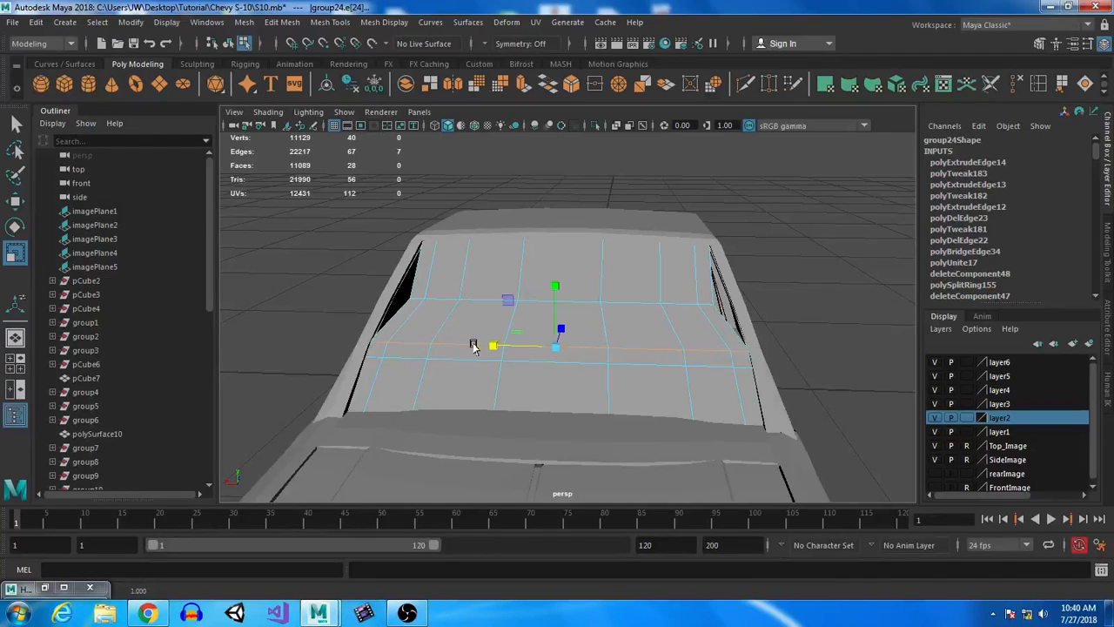
drag(466, 301, 487, 302)
key(w)
- Select the windshield's bottom row of vertices in the side view and move it slightly forward along Z
alt+drag(647, 429, 452, 380)
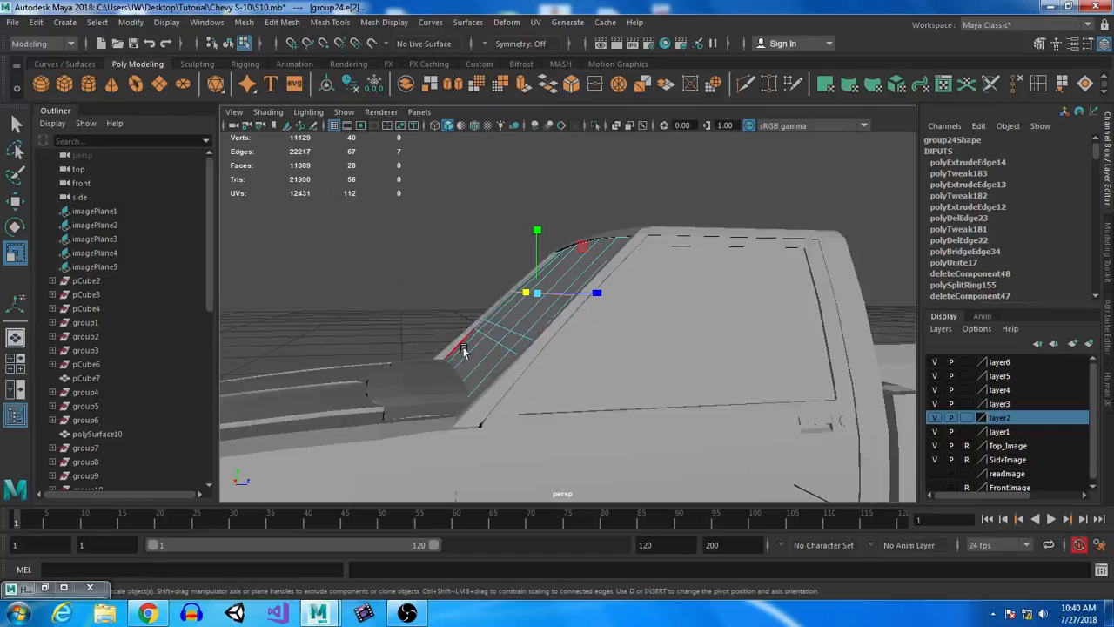
key(space)
key(space)
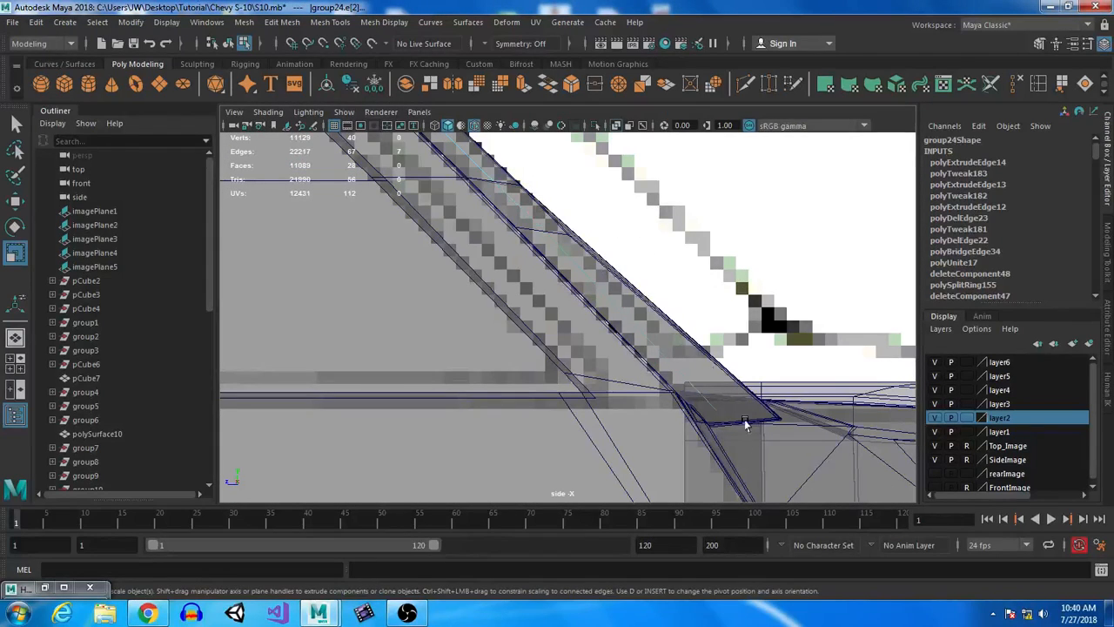
scroll(687, 323, up, 2)
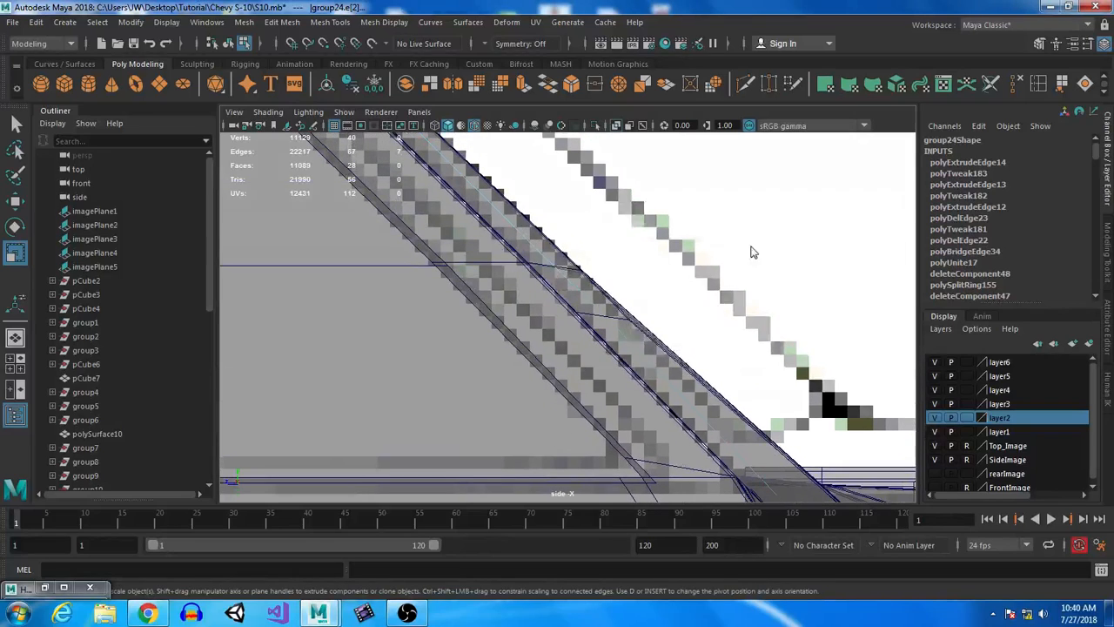
key(space)
key(space)
alt+drag(545, 334, 510, 340)
right_drag(515, 212, 514, 172)
key(space)
key(space)
key(space)
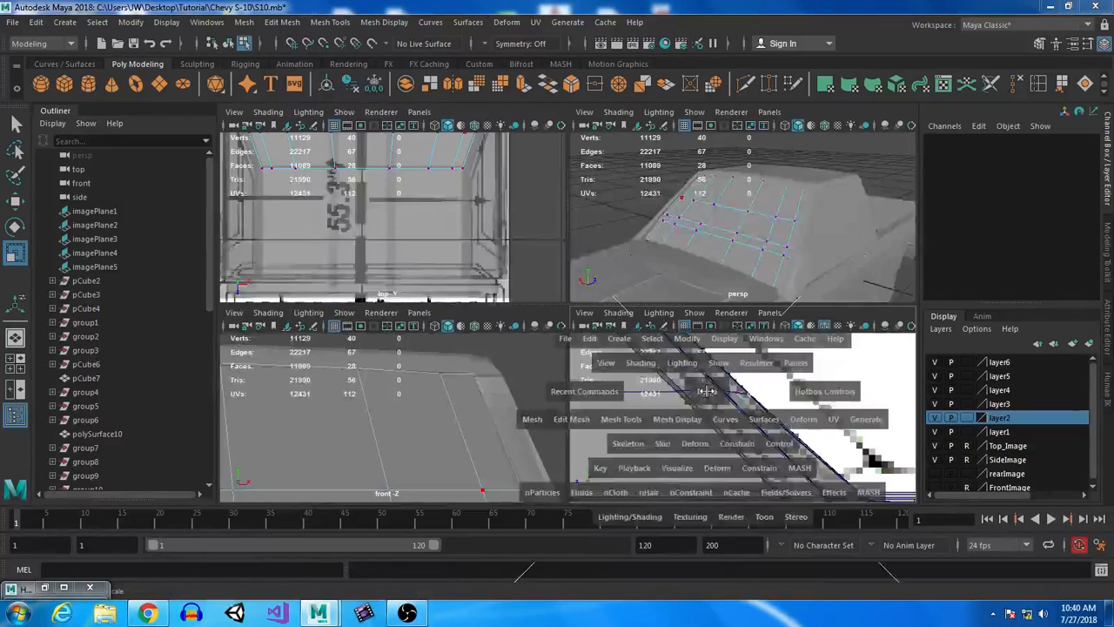
key(space)
alt+middle_drag(737, 373, 698, 346)
drag(747, 473, 613, 405)
key(w)
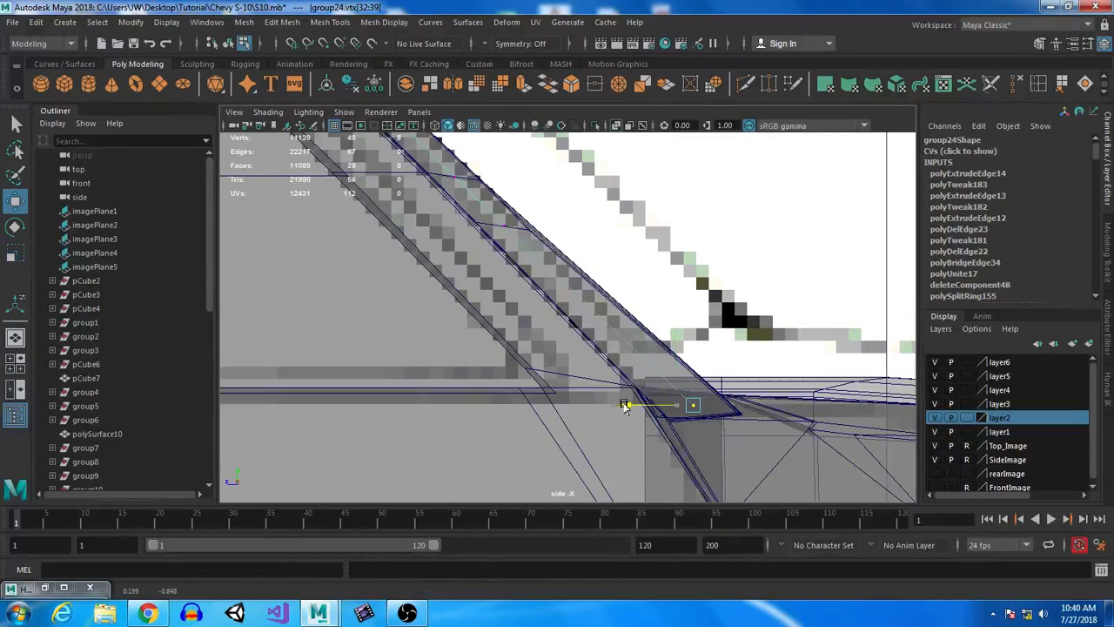
- Select the windshield's top row of vertices below the roof rim and shift it slightly along Z
key(space)
key(space)
alt+drag(691, 360, 558, 261)
right_drag(548, 241, 633, 170)
alt+drag(633, 170, 557, 229)
right_drag(557, 229, 447, 192)
drag(419, 176, 762, 207)
drag(570, 150, 569, 150)
alt+drag(687, 281, 647, 316)
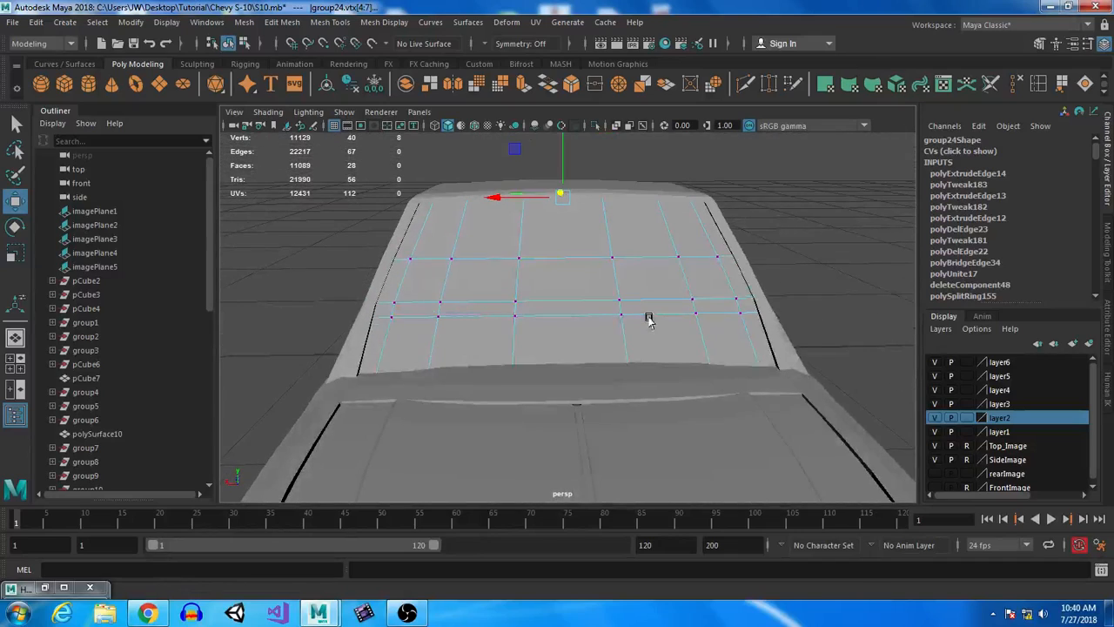
- Select the inner vertices of the windshield's two middle columns and move them slightly forward and up
click(474, 263)
click(535, 279)
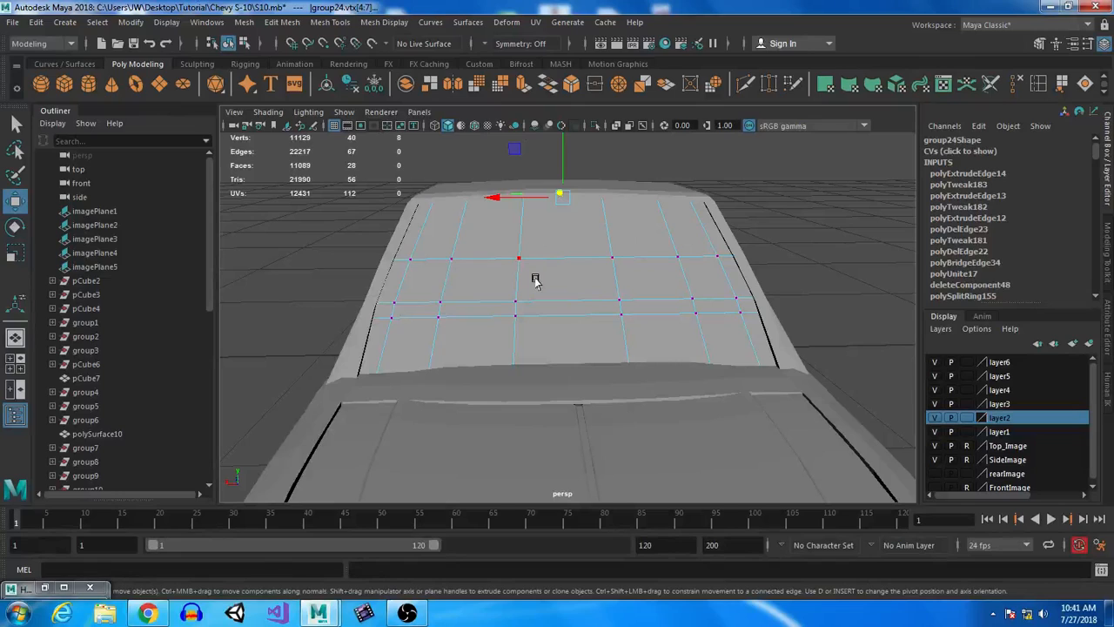
alt+drag(545, 316, 616, 418)
drag(492, 261, 584, 213)
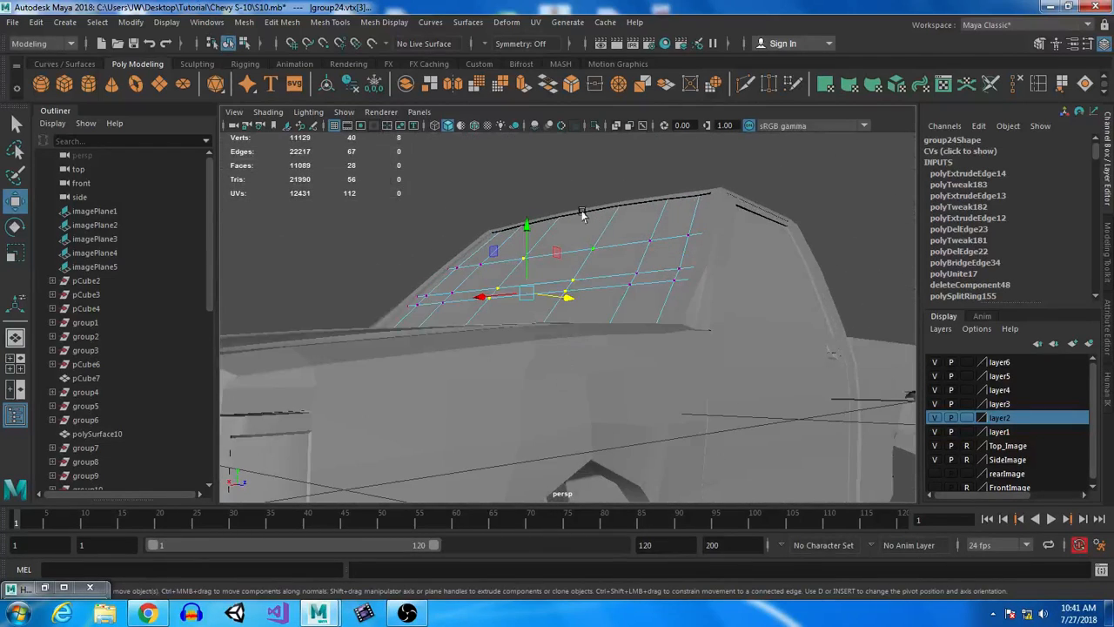
drag(516, 225, 525, 224)
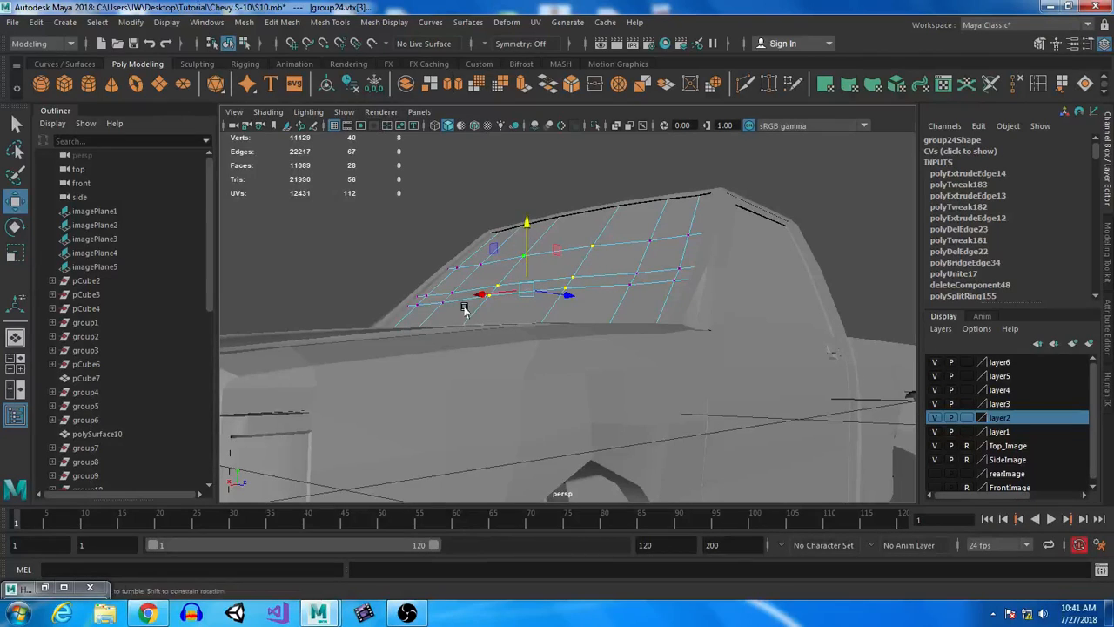
- Add the inner vertices of the neighbouring columns on both sides, raise the selection slightly, and return to object mode
alt+drag(465, 308, 544, 342)
shift+click(443, 251)
shift+click(457, 341)
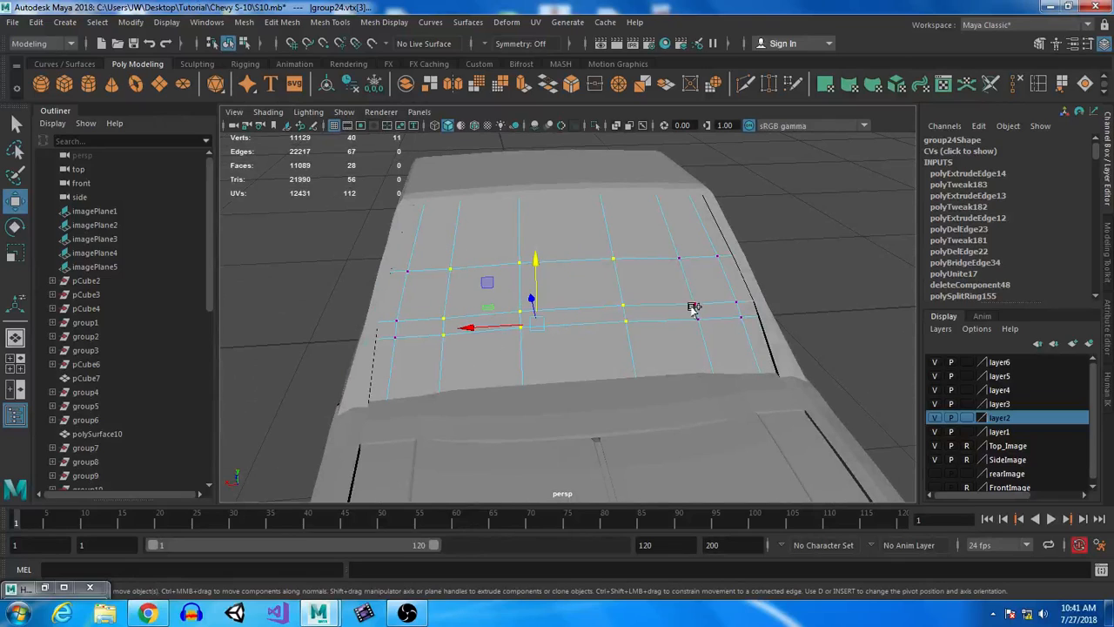
shift+drag(661, 237, 704, 344)
alt+drag(614, 356, 540, 336)
drag(516, 225, 514, 225)
right_drag(584, 237, 655, 192)
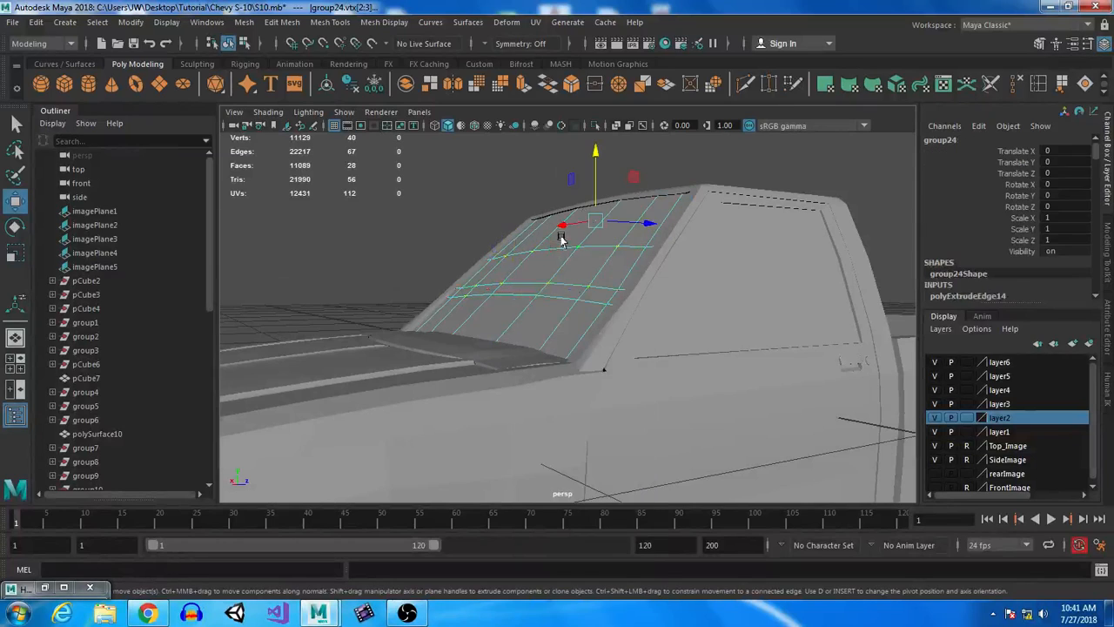
- Inspect the windshield's curvature from several angles and compare its smoothed preview with the unsmoothed mesh
click(564, 254)
alt+drag(537, 324, 574, 297)
click(574, 297)
click(816, 301)
click(525, 317)
click(765, 239)
alt+drag(767, 241, 535, 259)
click(534, 258)
key(1)
alt+drag(527, 266, 507, 319)
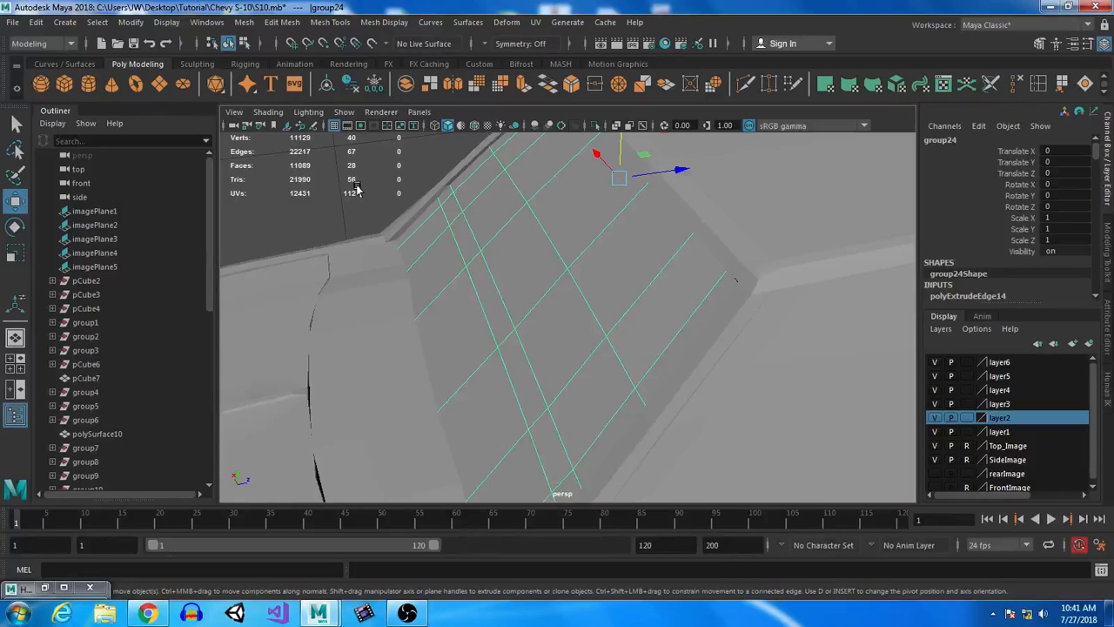
key(3)
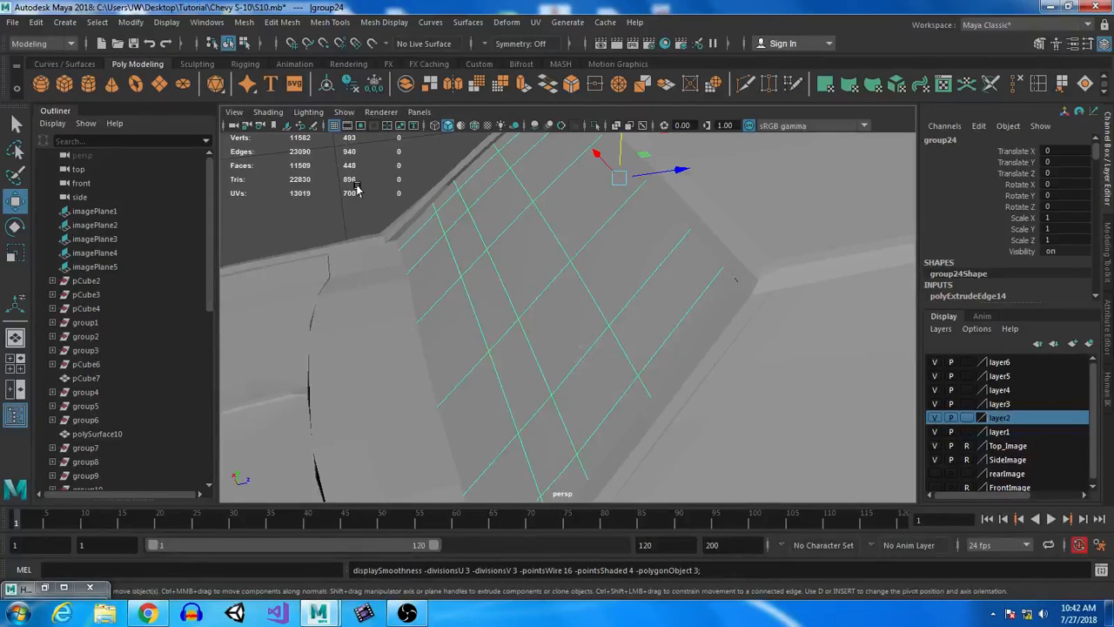
key(1)
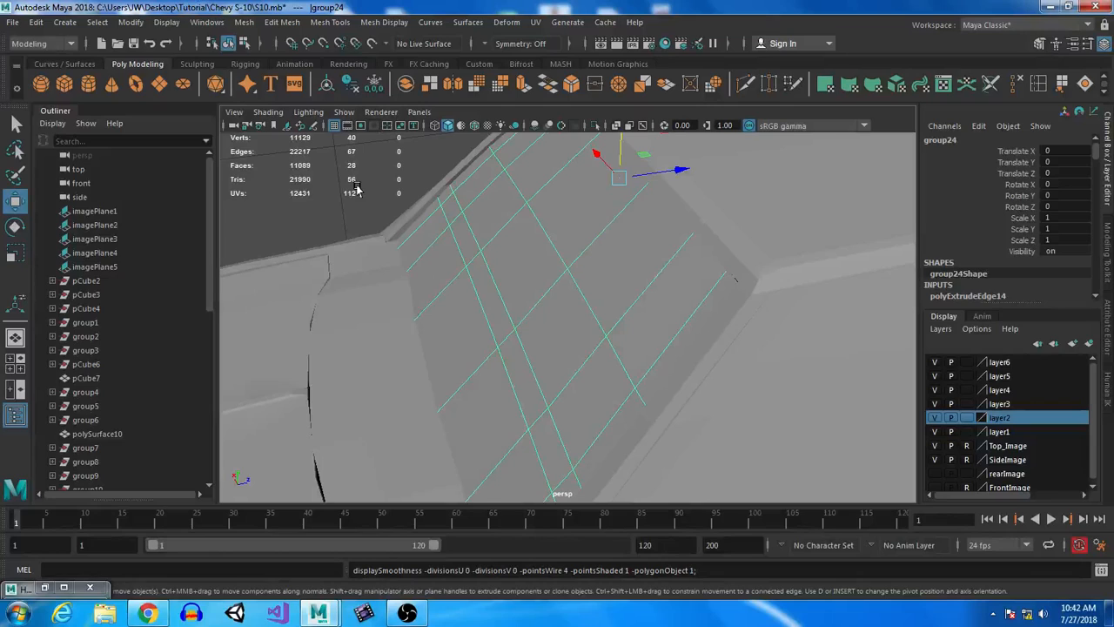
- Smooth the windshield mesh with 1 division and return to object mode
click(477, 84)
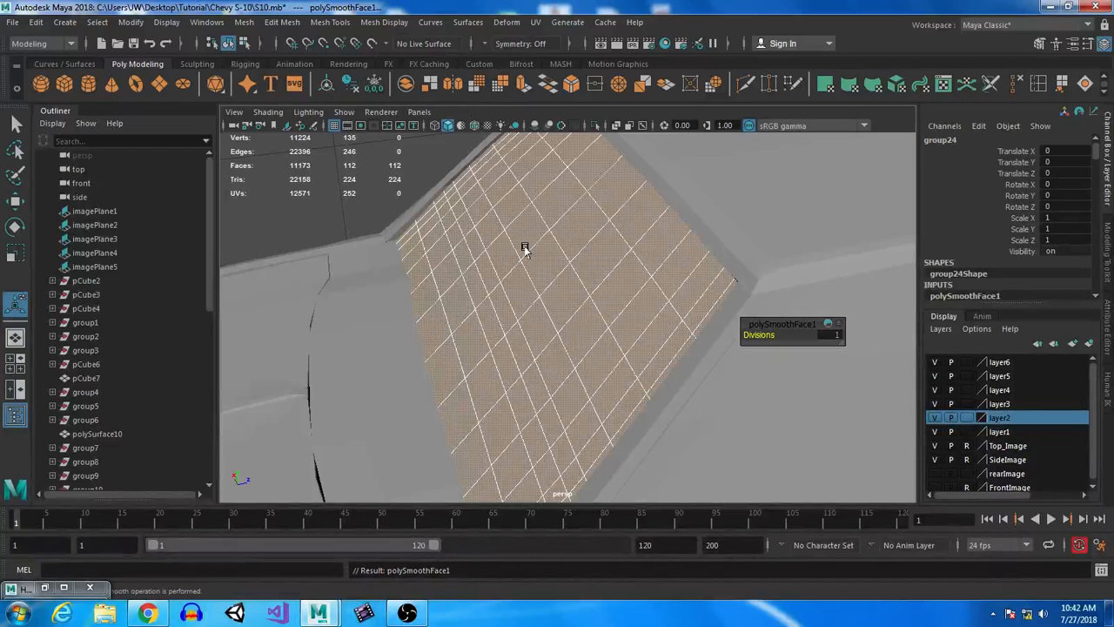
key(F8)
alt+drag(485, 358, 612, 358)
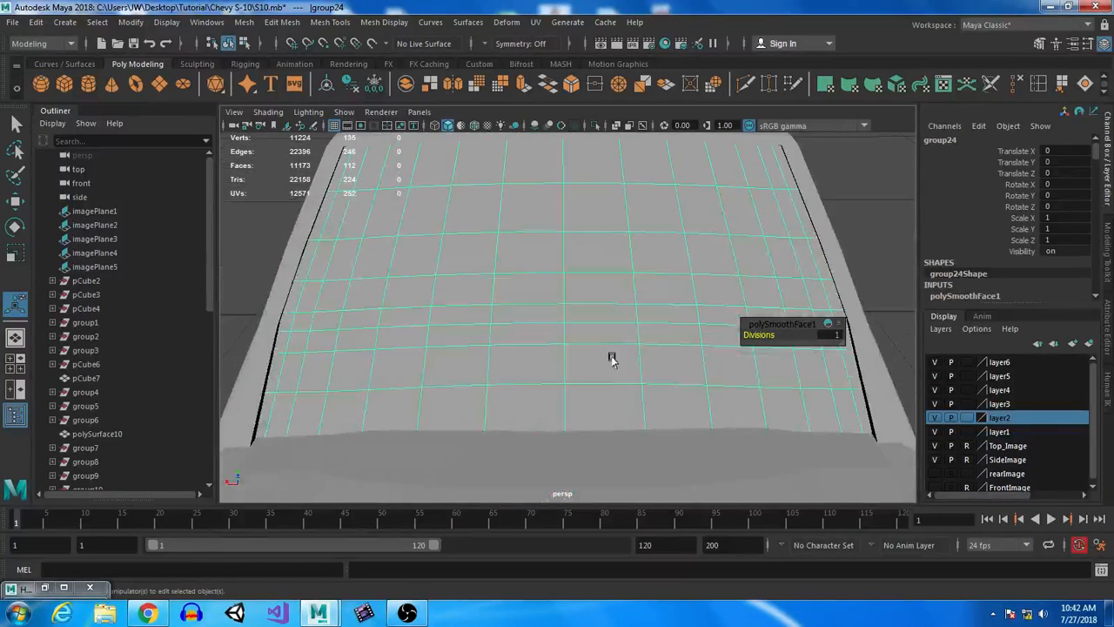
scroll(572, 256, down, 4)
alt+drag(575, 291, 493, 278)
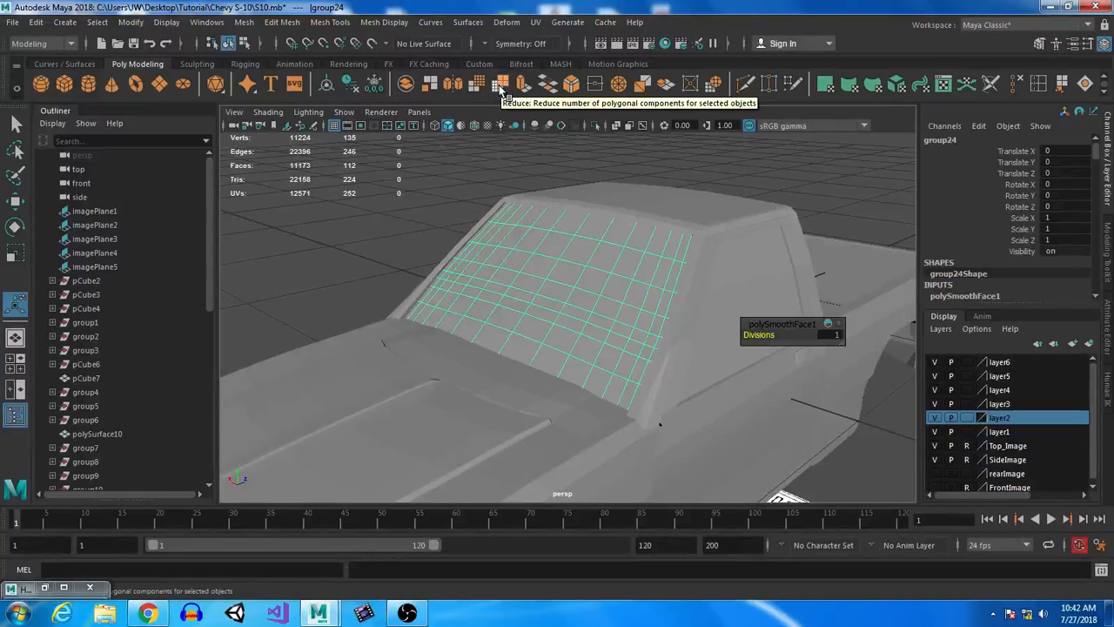
- Apply Reduce to the smoothed windshield mesh and restore its selection with the reduction settings shown
click(276, 23)
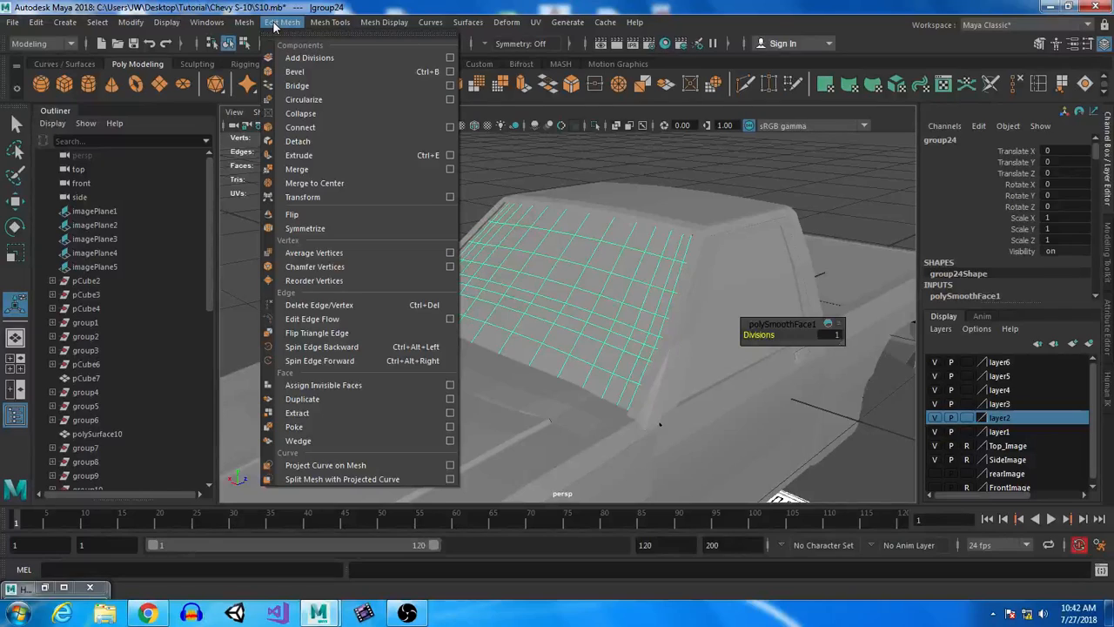
mouse_move(236, 27)
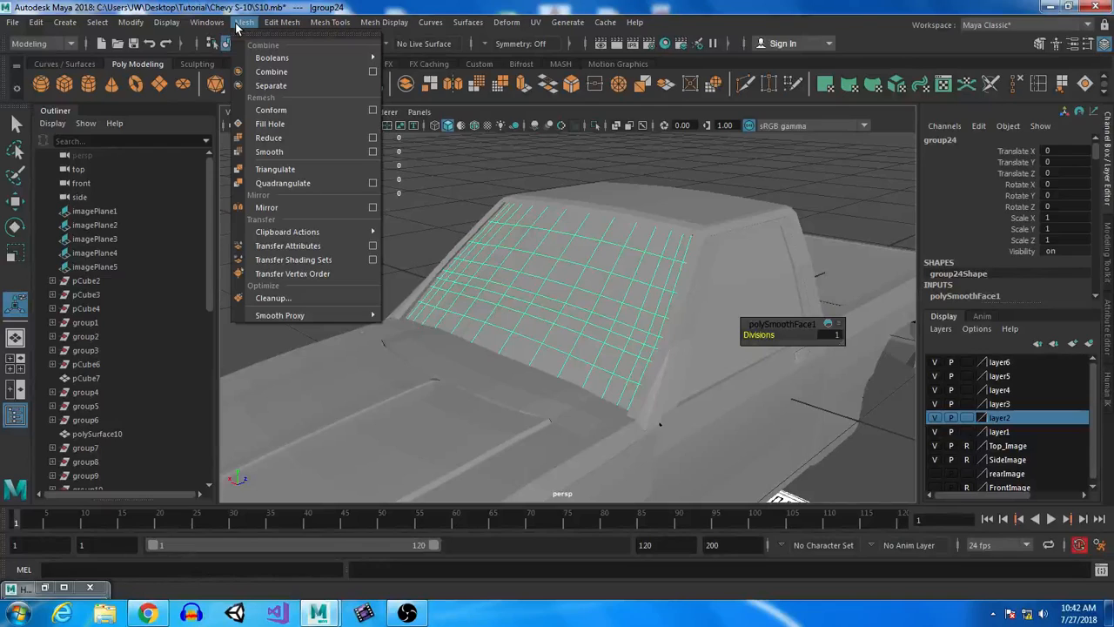
click(275, 137)
click(305, 258)
alt+drag(306, 258, 362, 293)
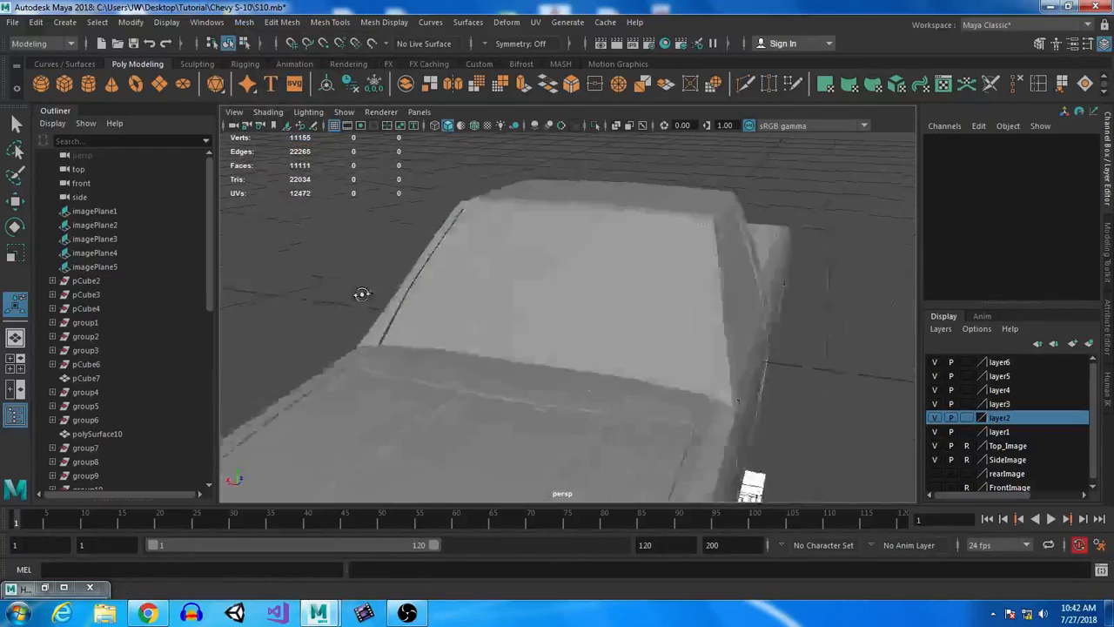
key(ctrl+z)
key(ctrl+z)
alt+drag(592, 296, 479, 263)
scroll(573, 360, up, 5)
alt+drag(572, 361, 489, 381)
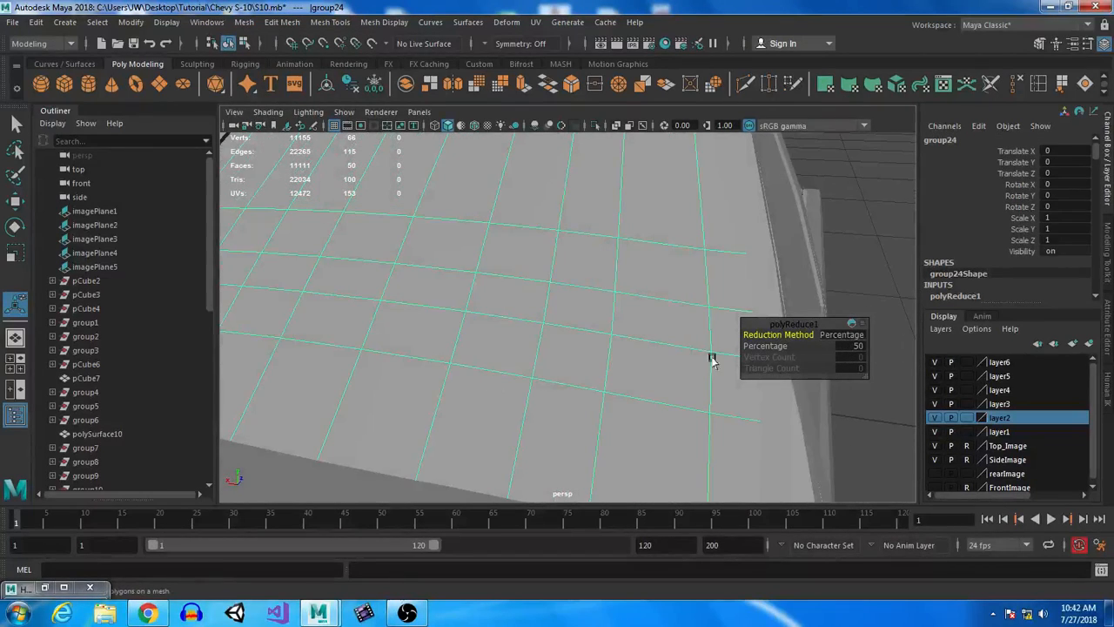
- Test reduction percentages of 100, 50 and 75 on the windshield mesh and settle on 70
scroll(508, 333, down, 6)
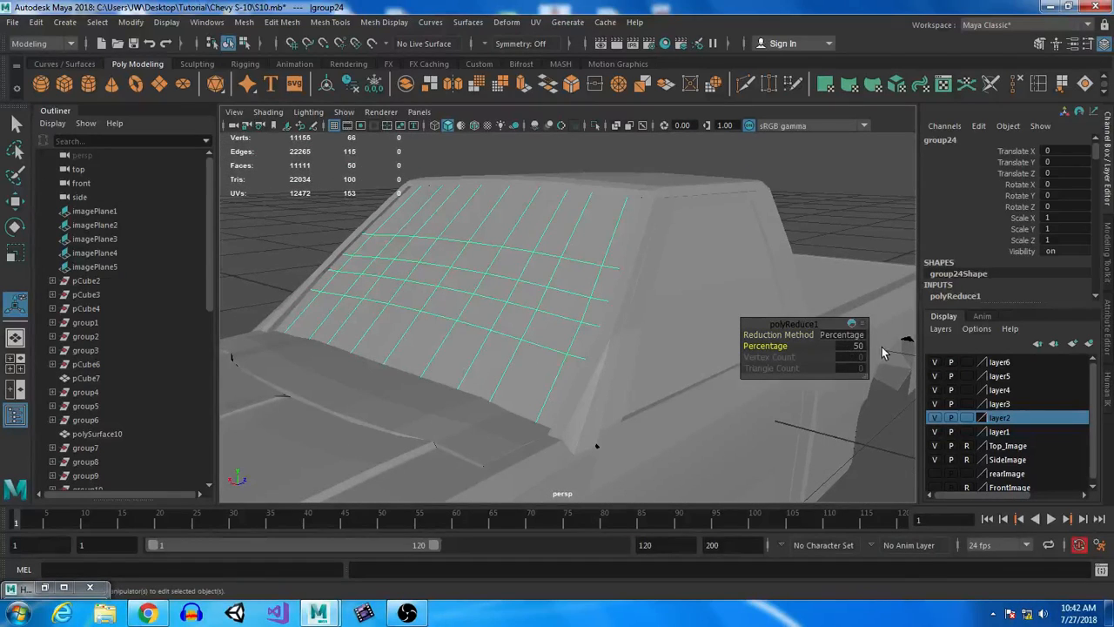
click(852, 348)
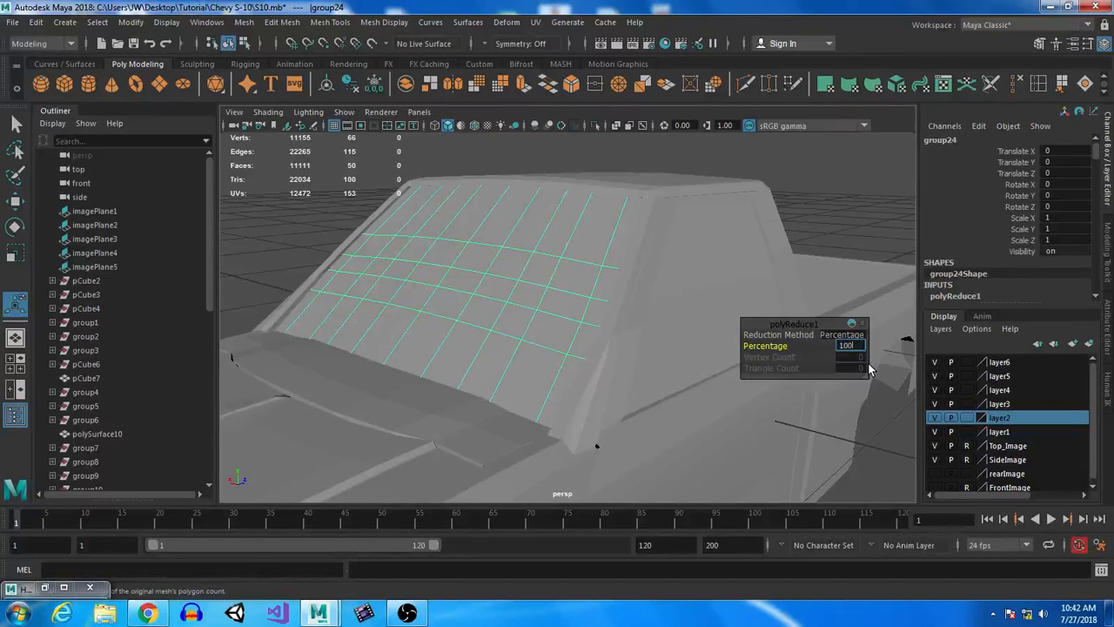
key(Return)
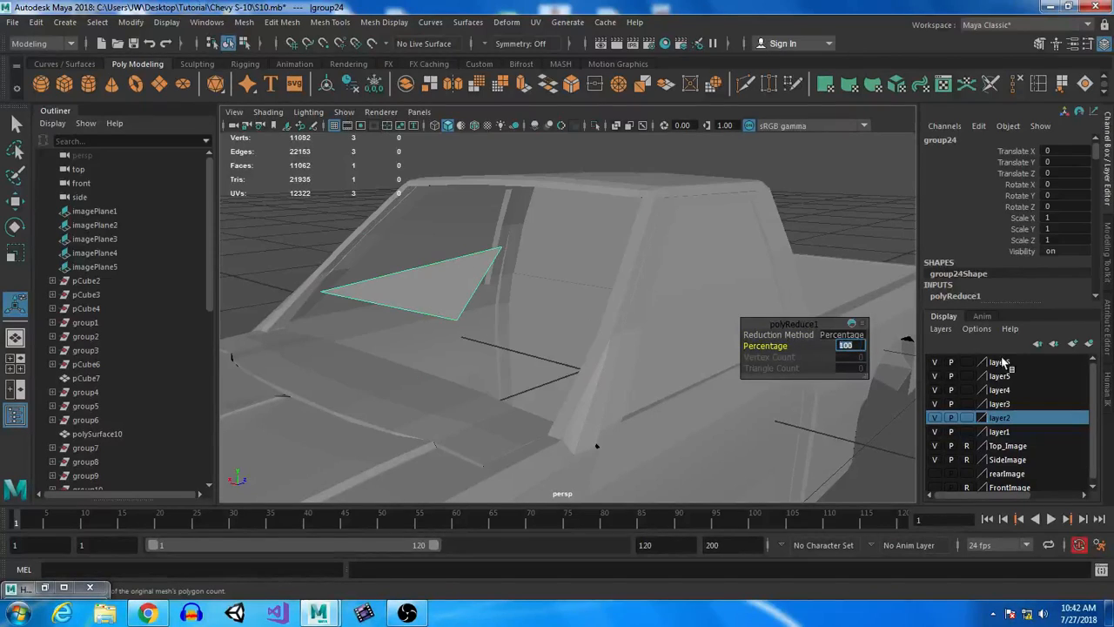
text(50)
key(Return)
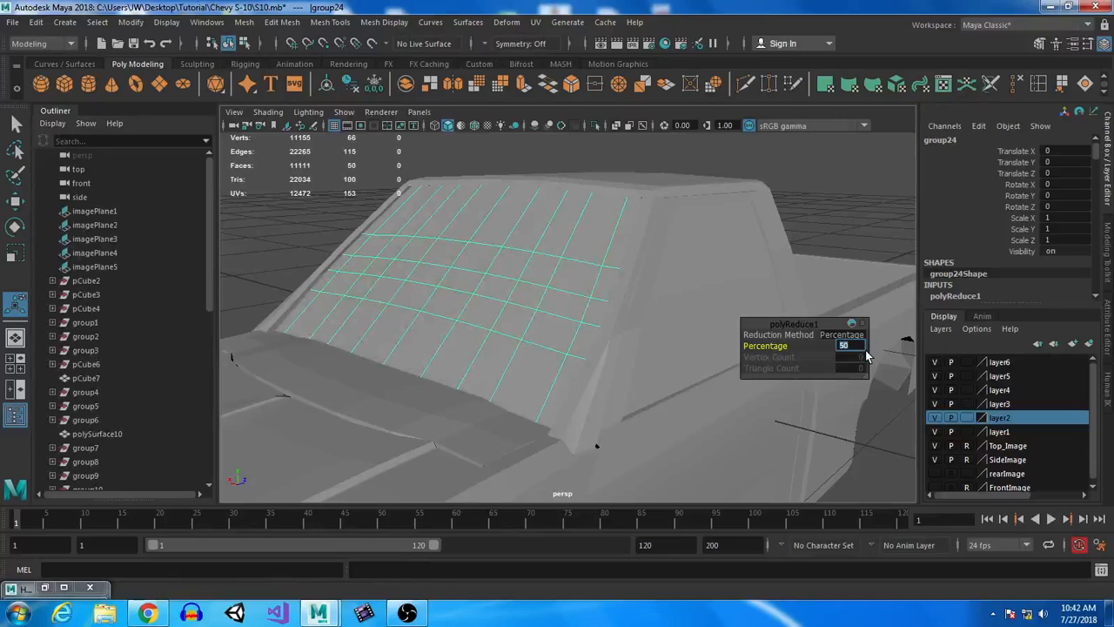
text(75)
key(Return)
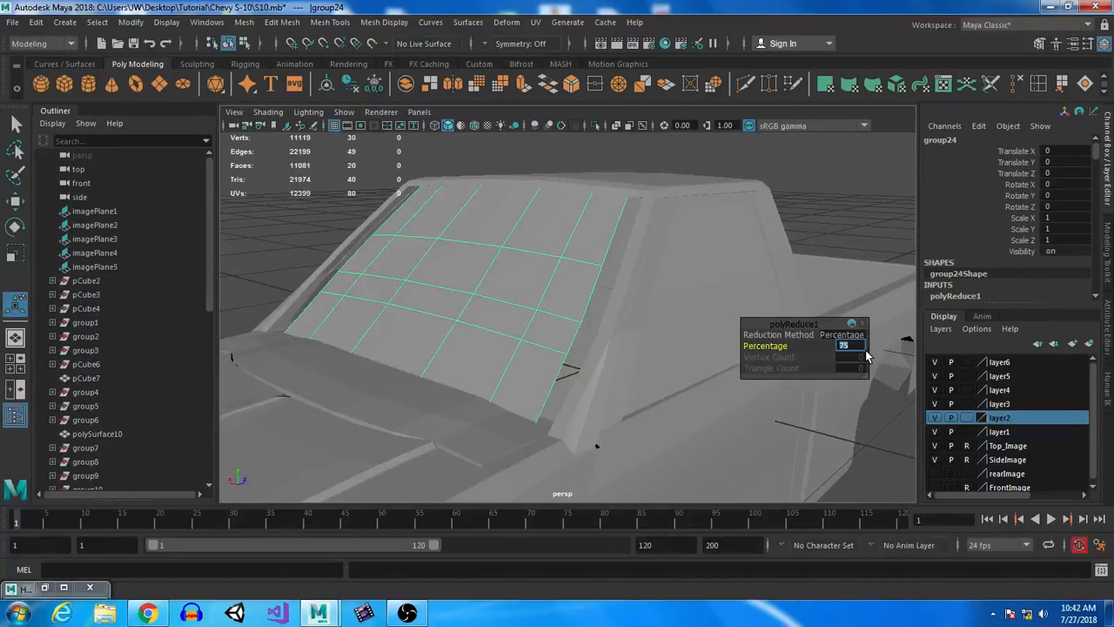
text(70)
key(Return)
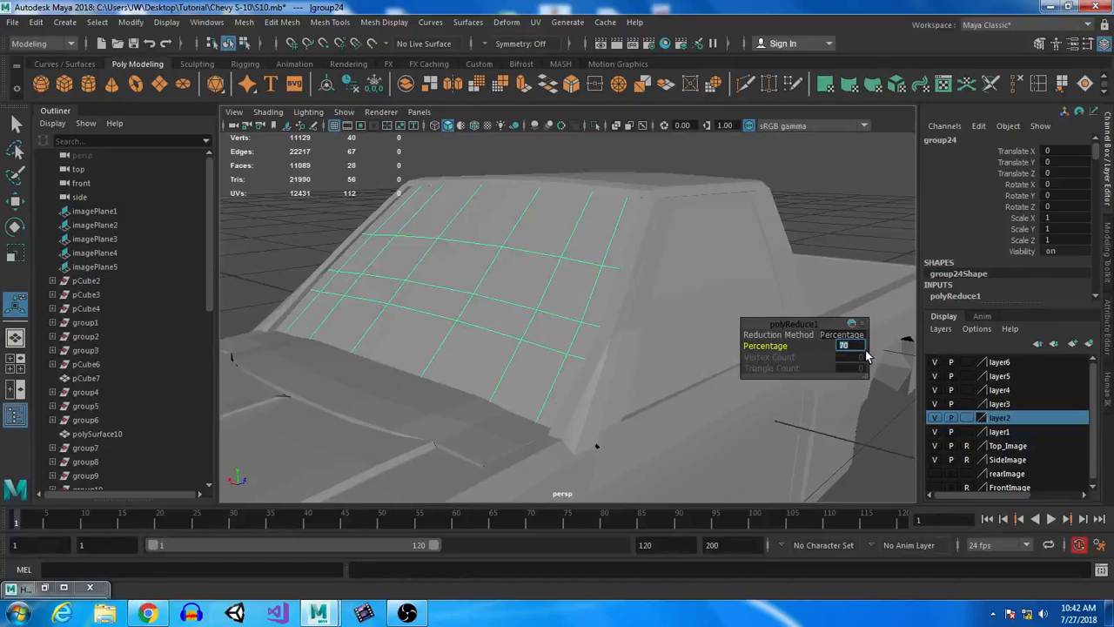
- Duplicate the reduced windshield mesh in place and reverse the normals of the copy
alt+drag(296, 224, 545, 296)
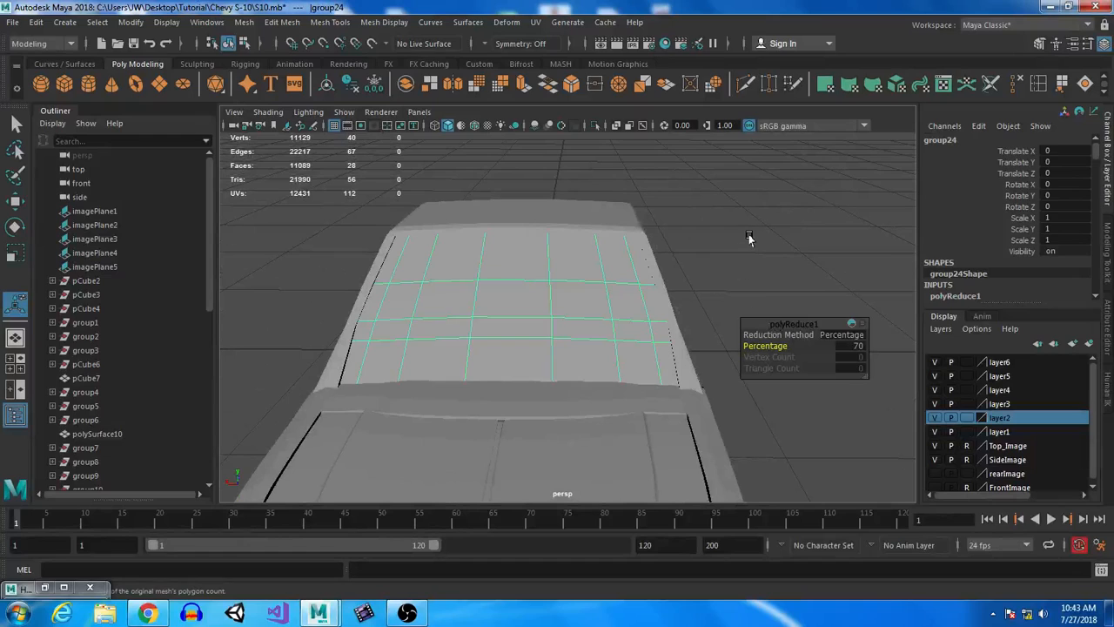
click(749, 239)
alt+drag(747, 330, 597, 241)
click(542, 308)
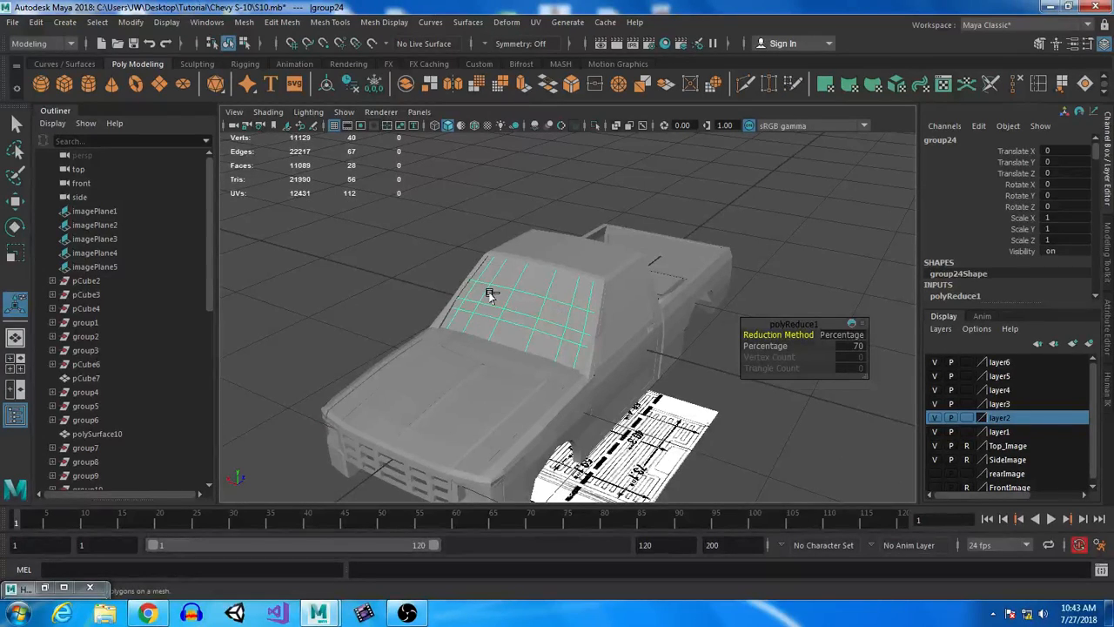
key(ctrl+d)
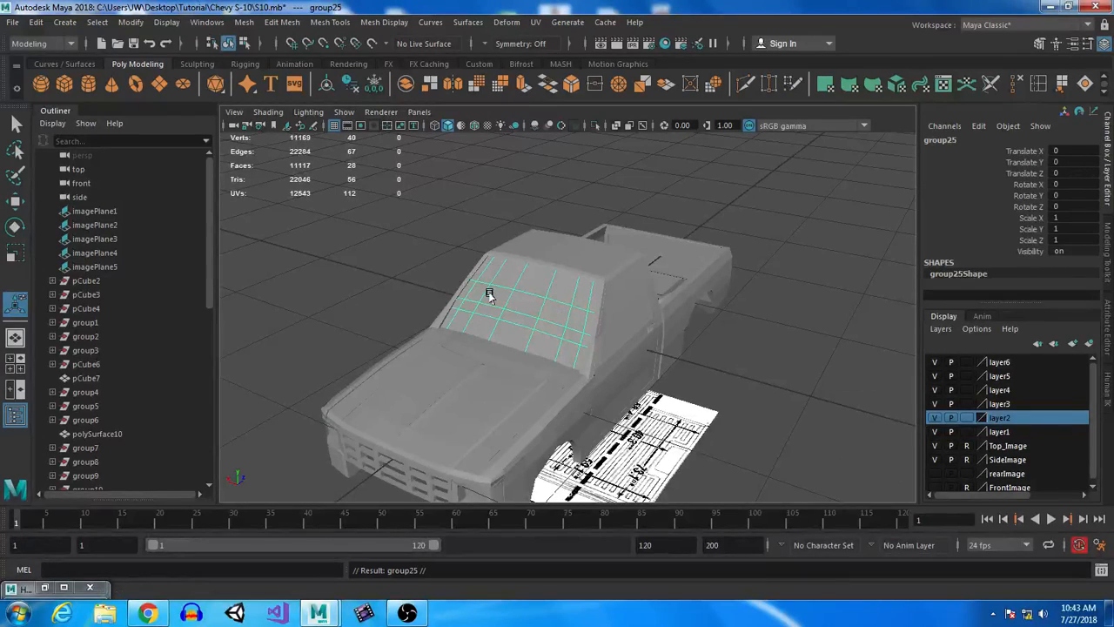
click(395, 24)
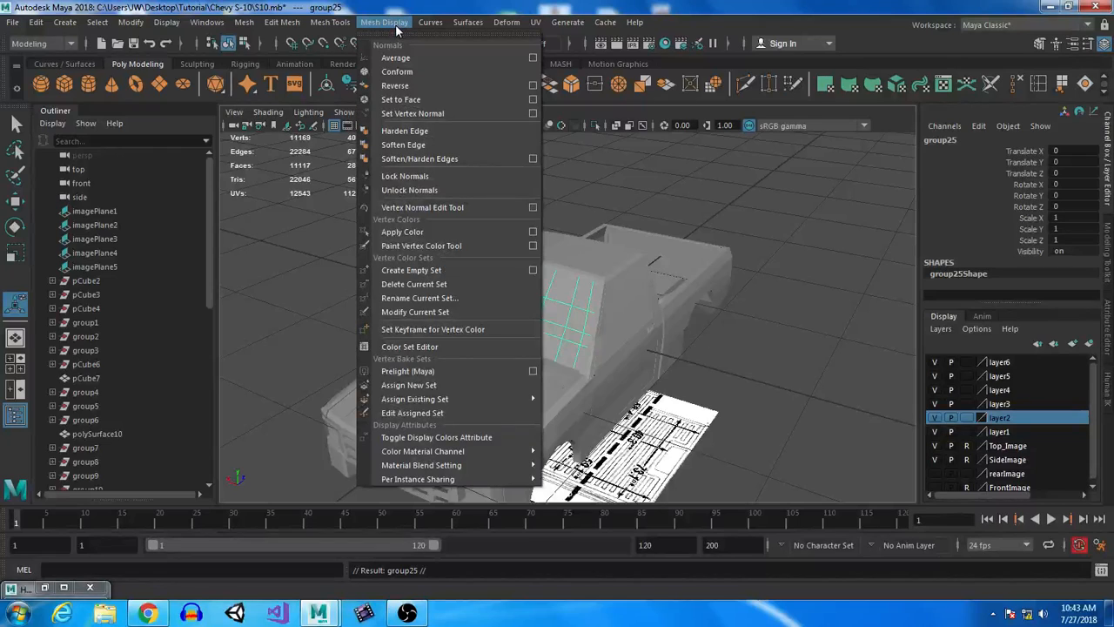
click(397, 85)
alt+drag(562, 357, 587, 408)
scroll(522, 413, up, 6)
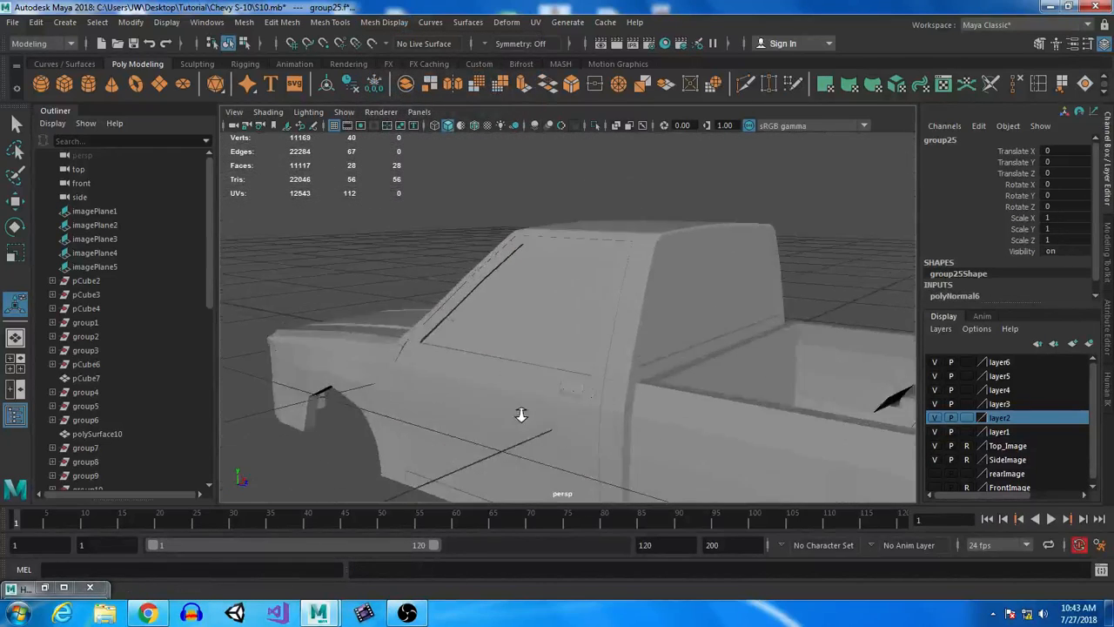
- Select the original windshield together with its reversed copy and combine them into one mesh
key(q)
right_drag(522, 189, 561, 166)
right_drag(468, 211, 517, 195)
click(491, 425)
alt+drag(489, 437, 442, 395)
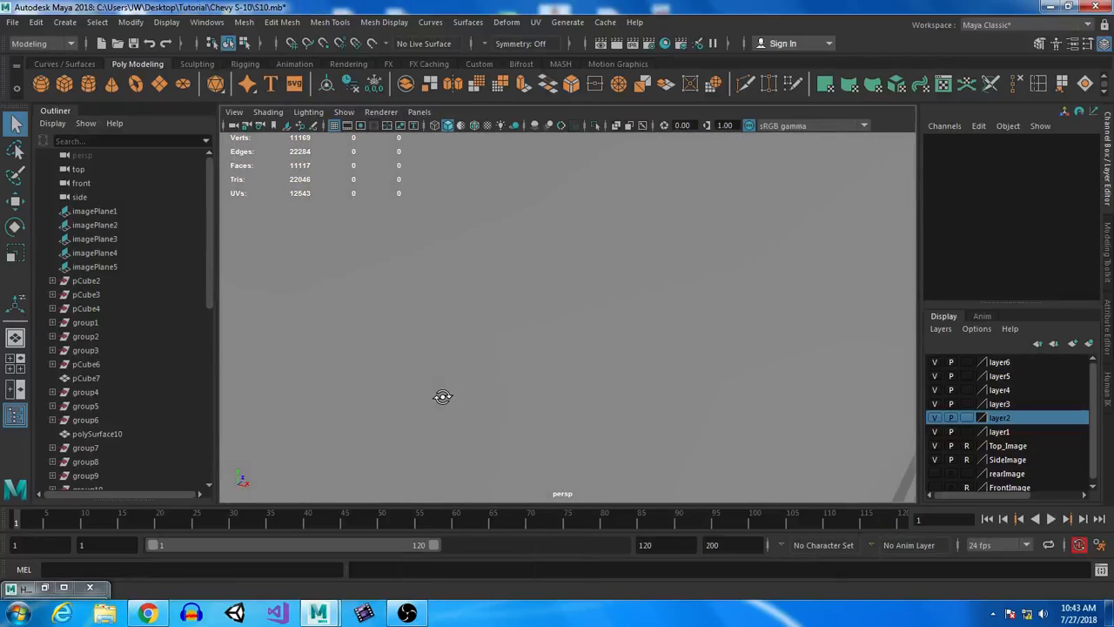
scroll(457, 403, down, 2)
click(522, 148)
alt+drag(641, 447, 656, 368)
scroll(457, 320, down, 3)
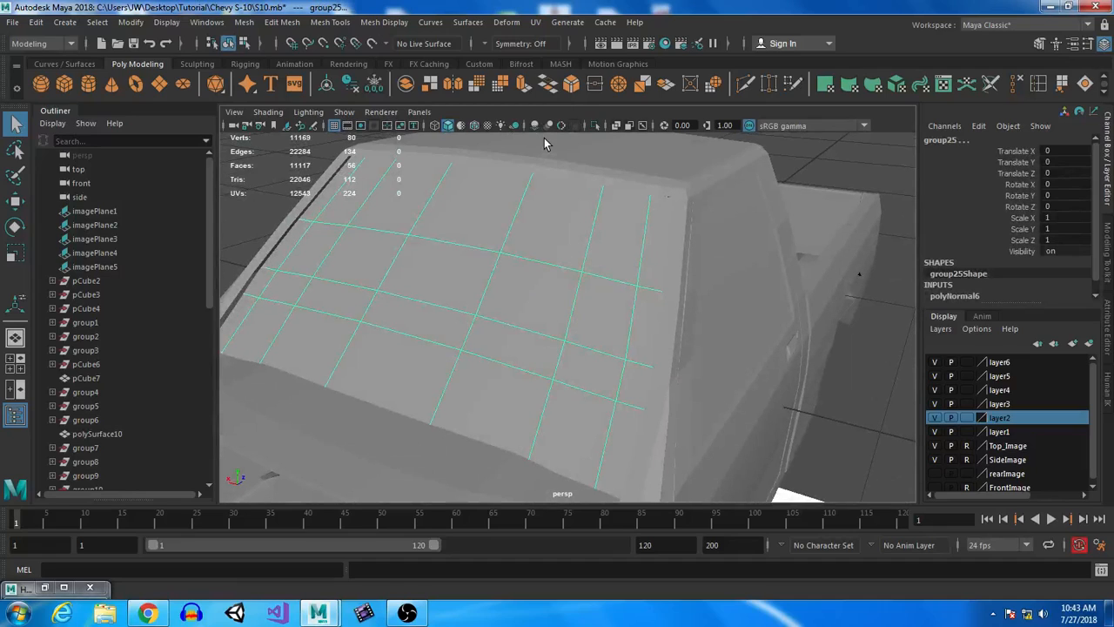
click(405, 83)
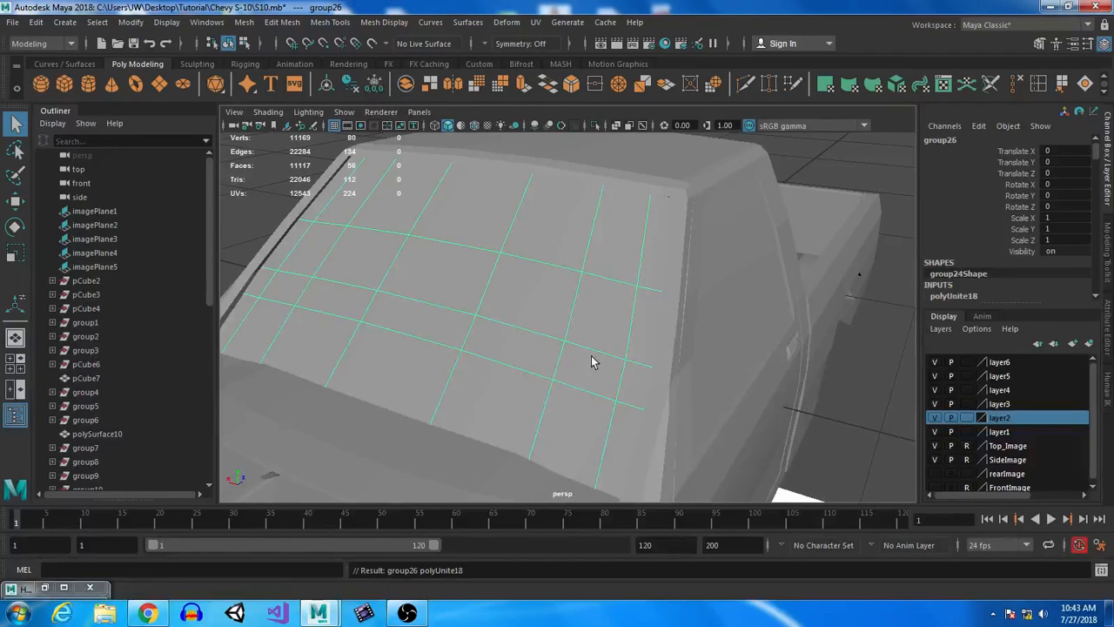
- Examine the combined windshield, selected and unselected, from the front and around the cab
alt+drag(592, 362, 605, 329)
click(749, 324)
click(518, 320)
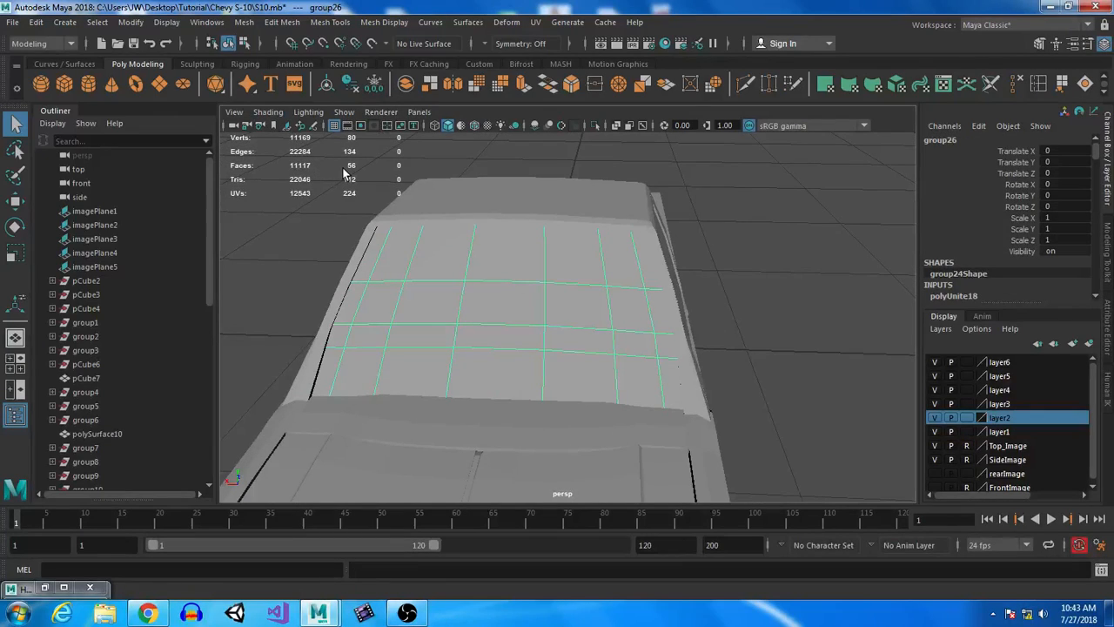
click(857, 281)
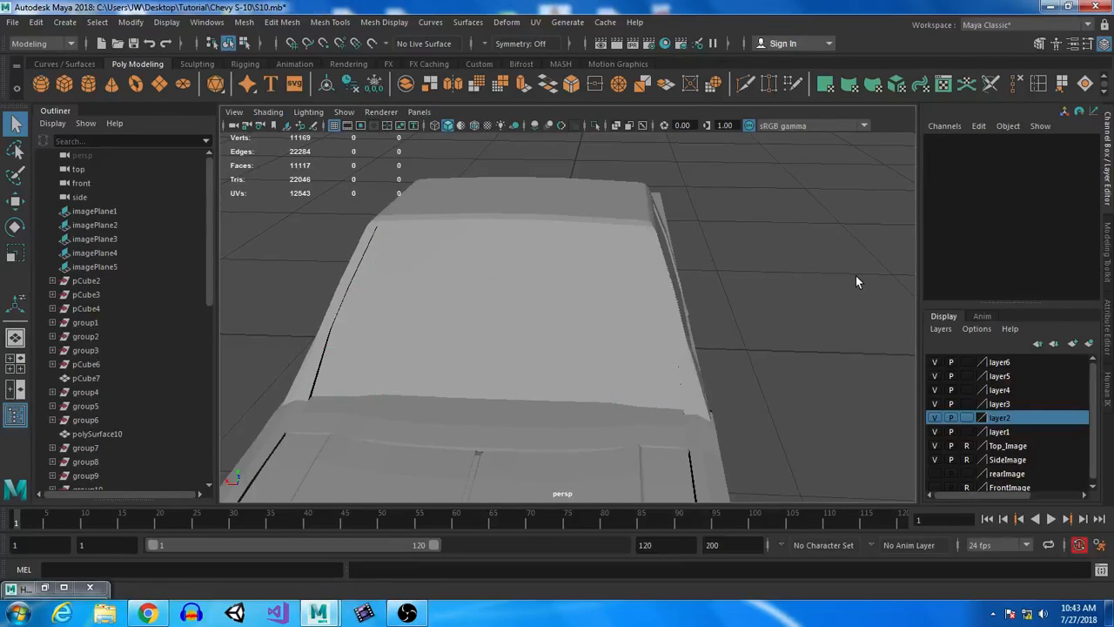
alt+drag(843, 294, 636, 294)
alt+middle_drag(761, 342, 833, 302)
alt+drag(833, 302, 623, 324)
- Select the windshield, both side windows and the rear window, and add them to the hidden display layer layer6
click(487, 228)
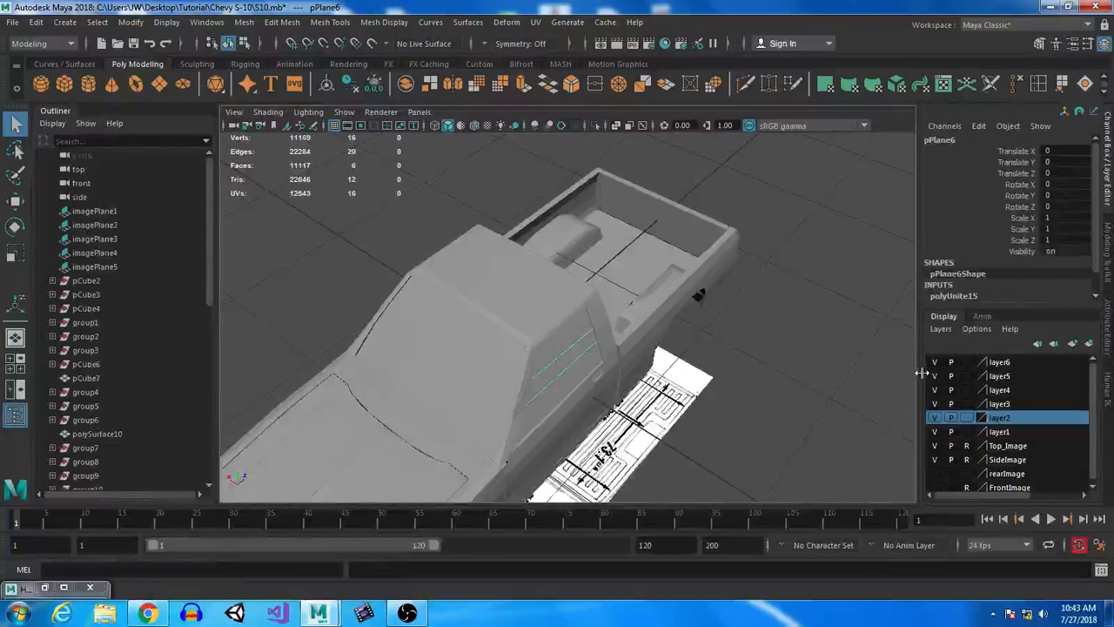
alt+drag(642, 281, 625, 371)
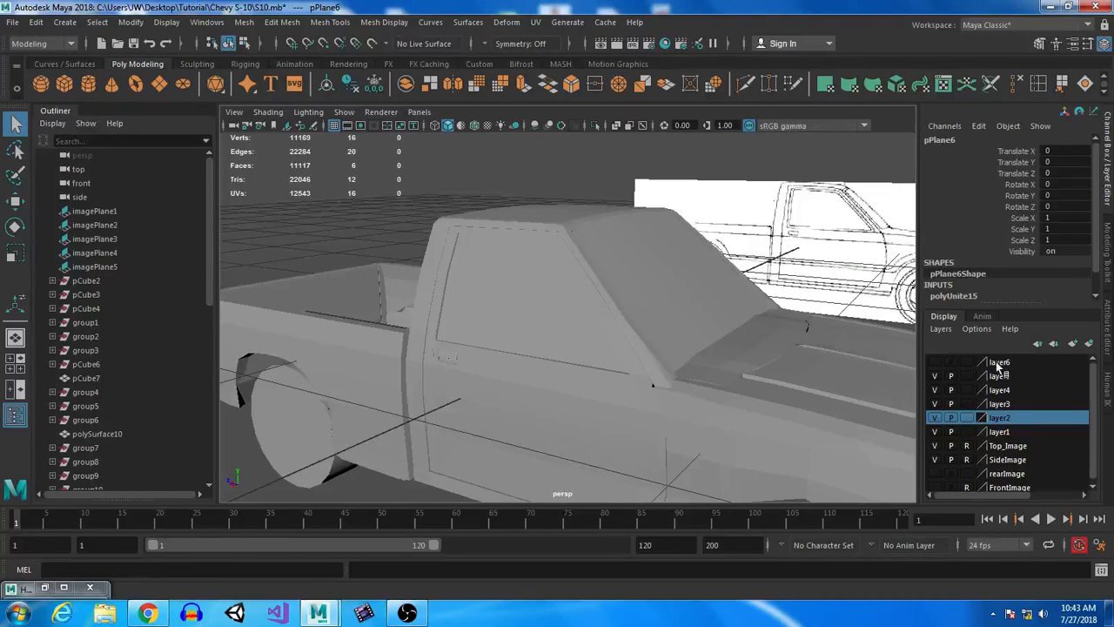
click(660, 267)
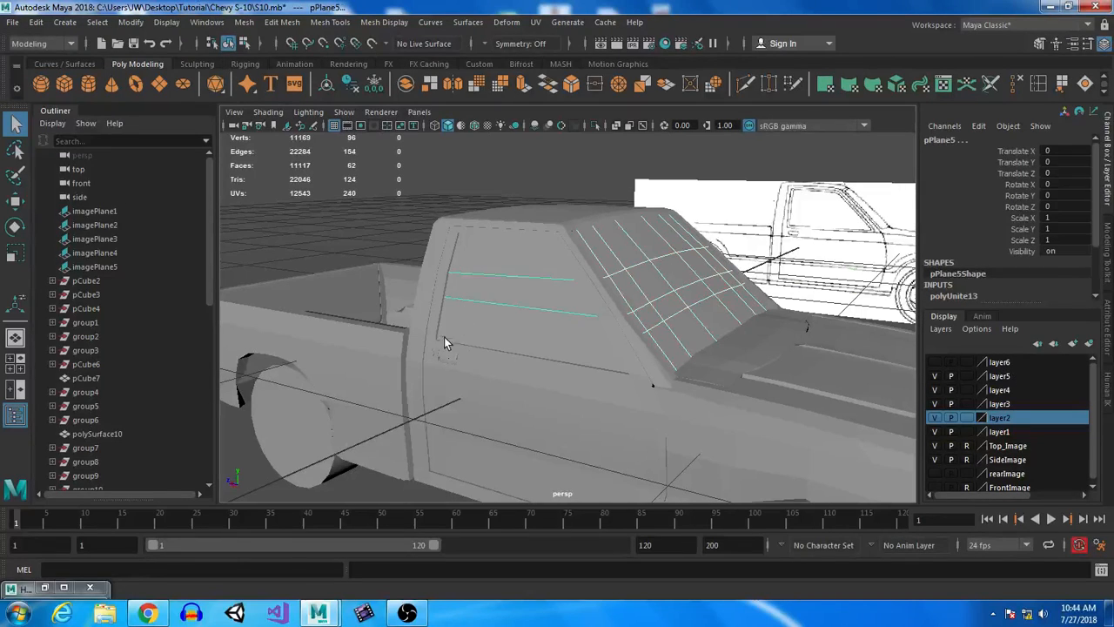
alt+drag(442, 343, 614, 337)
shift+click(596, 285)
alt+drag(383, 301, 510, 273)
shift+click(485, 259)
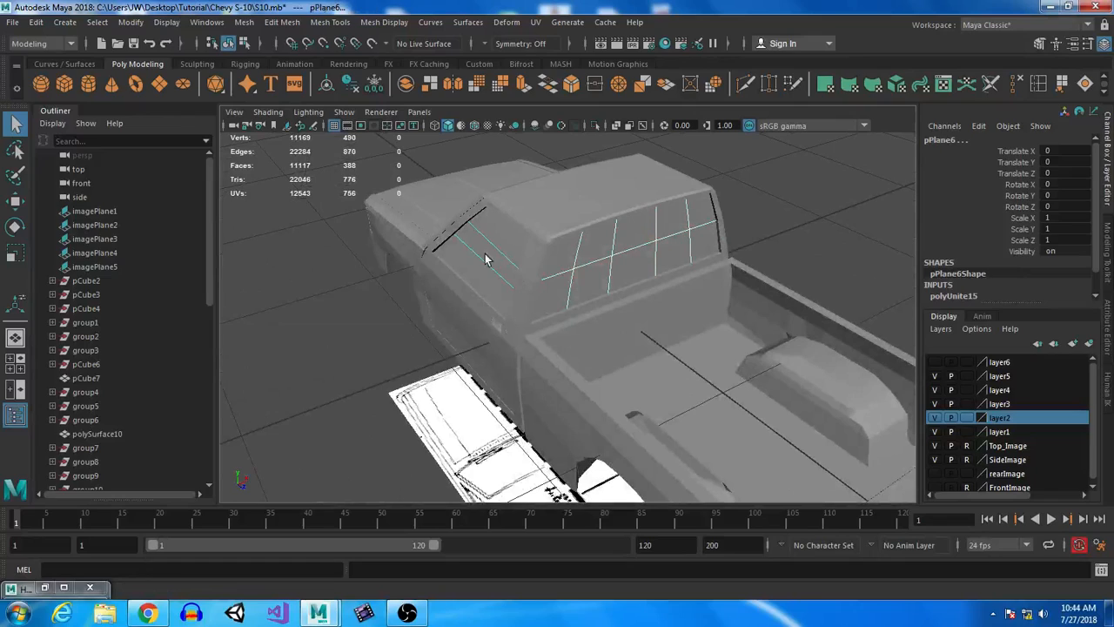
right_click(1002, 363)
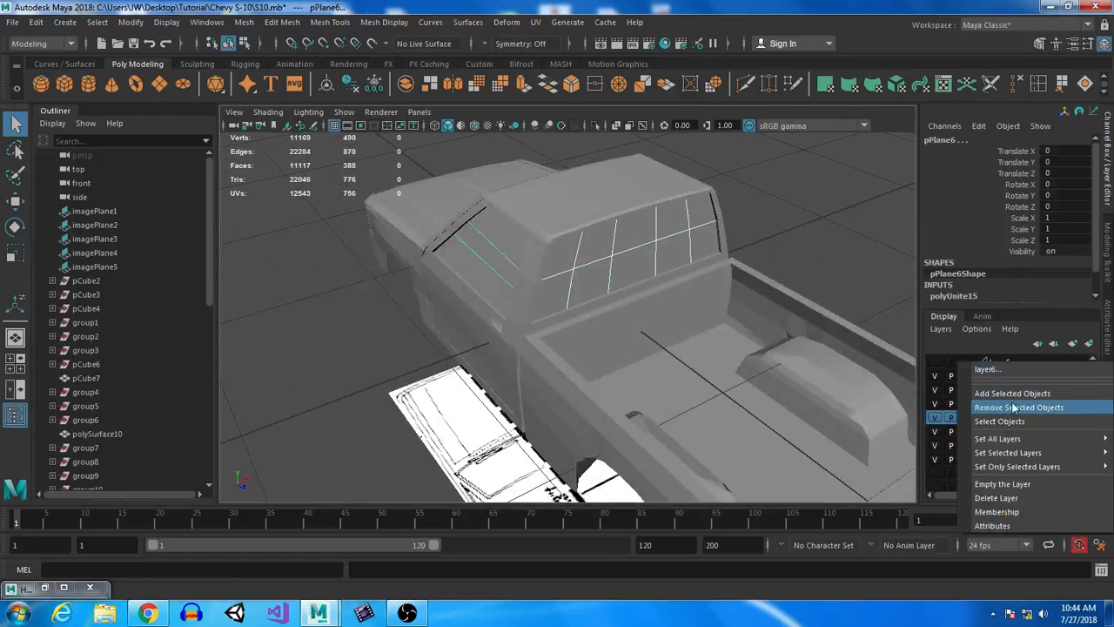
click(1010, 391)
- Rename the display layer layer6 as GlassLayer
right_click(1003, 360)
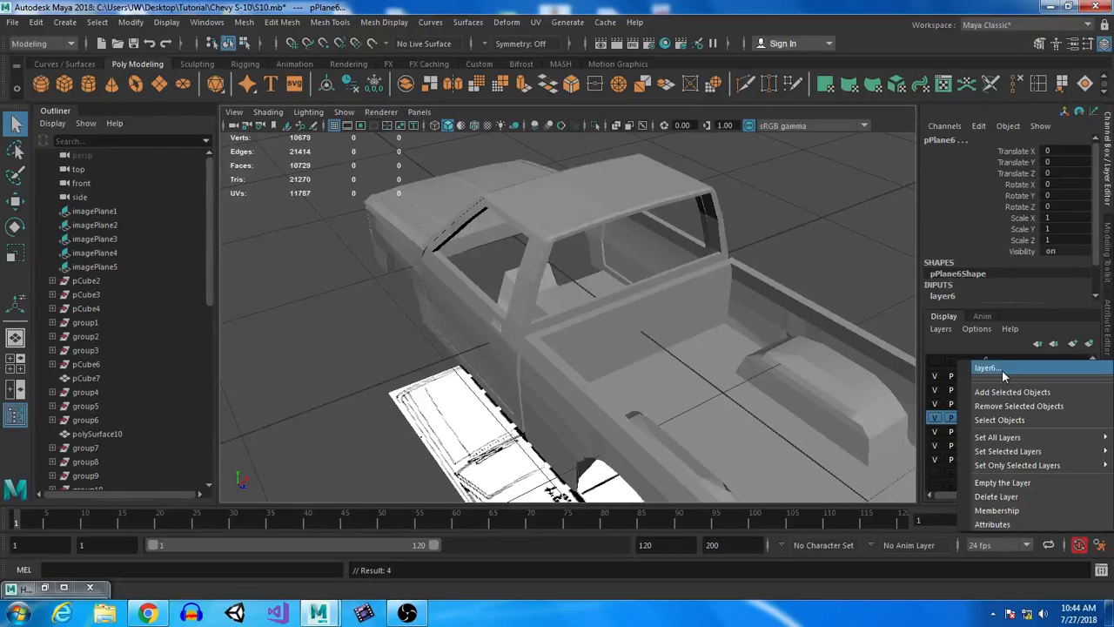
click(1002, 370)
double_click(473, 230)
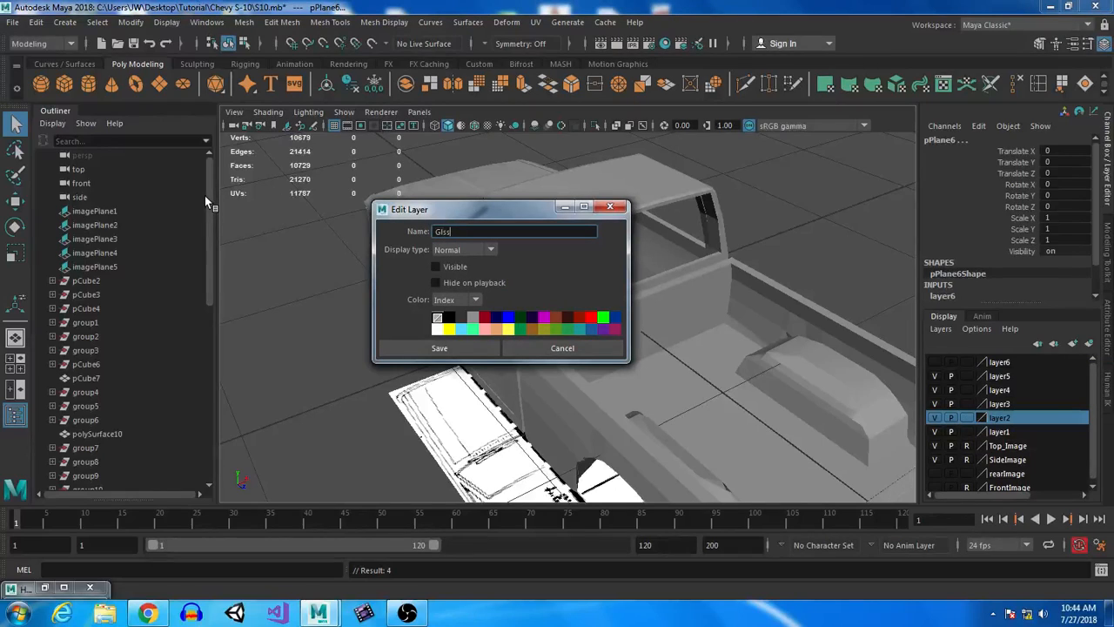
text(yer)
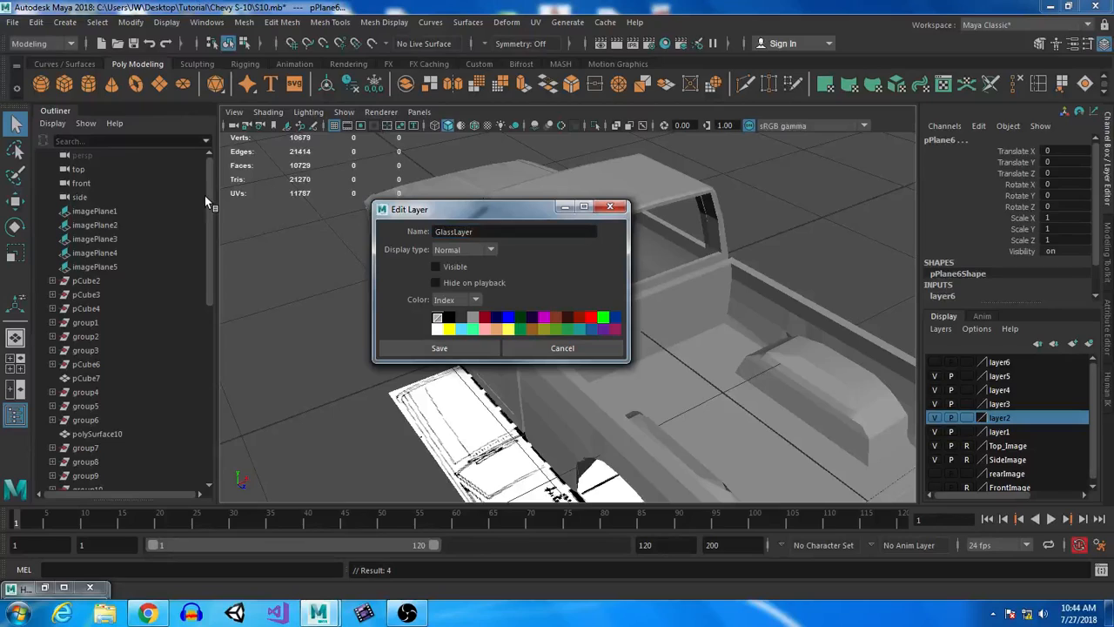
click(420, 341)
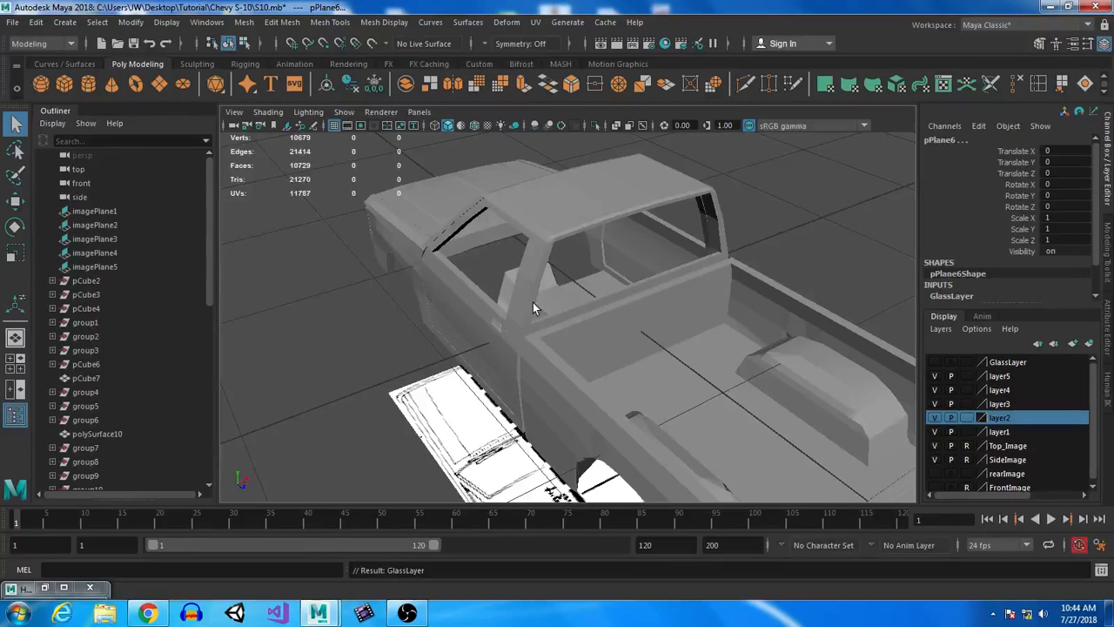
- Toggle the visibility of GlassLayer on and off to check which windows it contains, and view the cab from the side
click(490, 331)
click(935, 362)
click(935, 362)
click(935, 363)
click(936, 362)
alt+drag(356, 326, 721, 328)
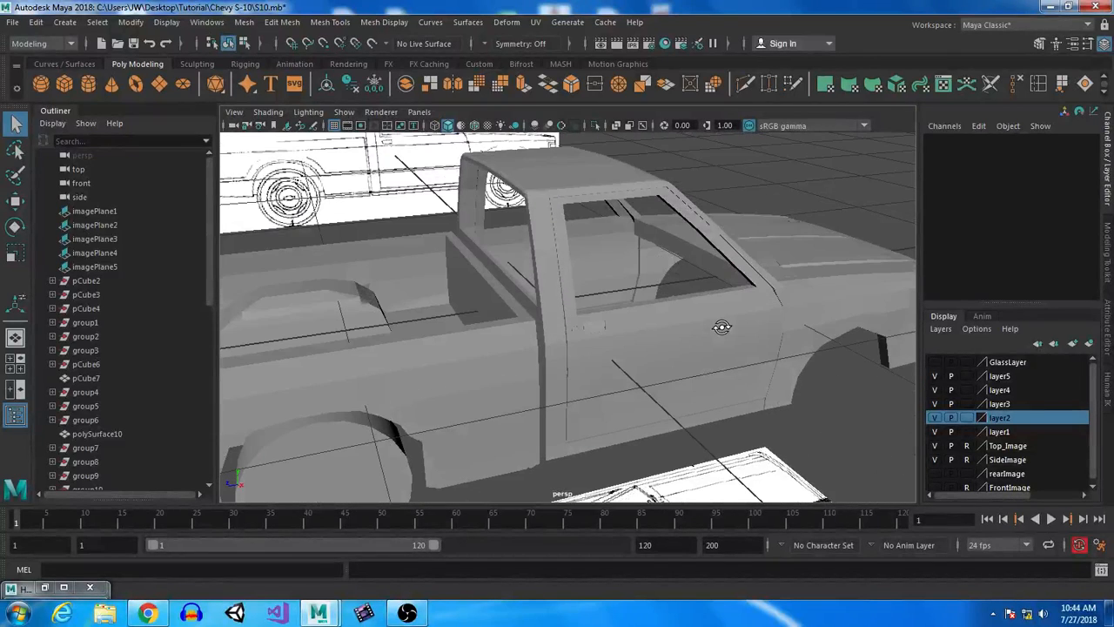